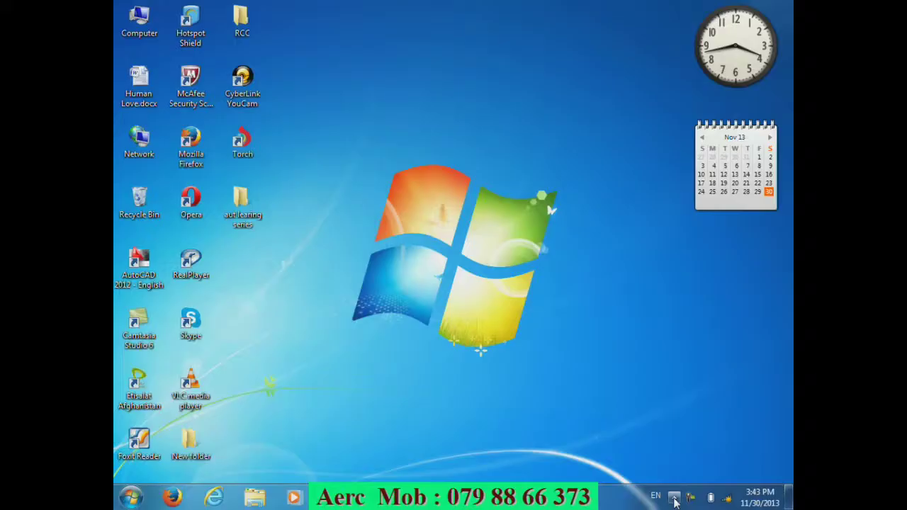
Step: Open the taskbar's hidden notification-area icons popup
left_click(674, 498)
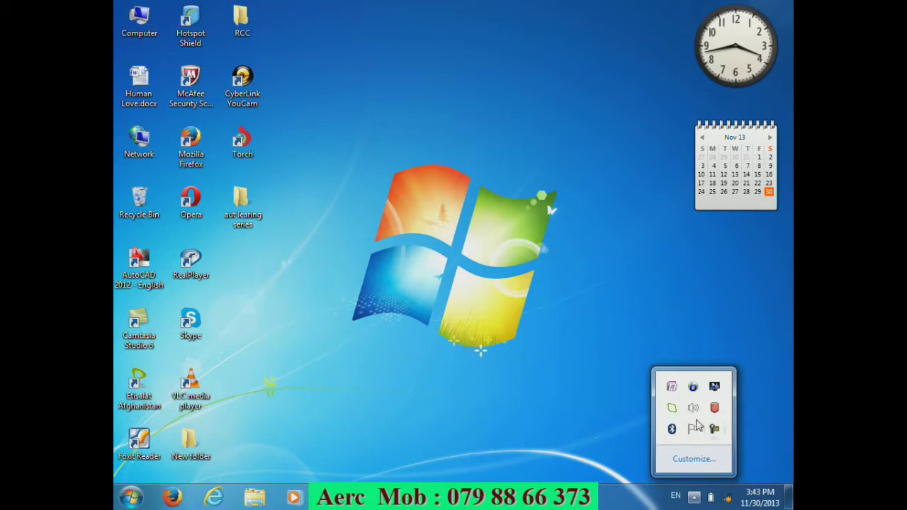
Step: Check the sound volume, close the tray popup, and bring the AutoCAD 2012 window back
left_click(693, 407)
left_click(467, 230)
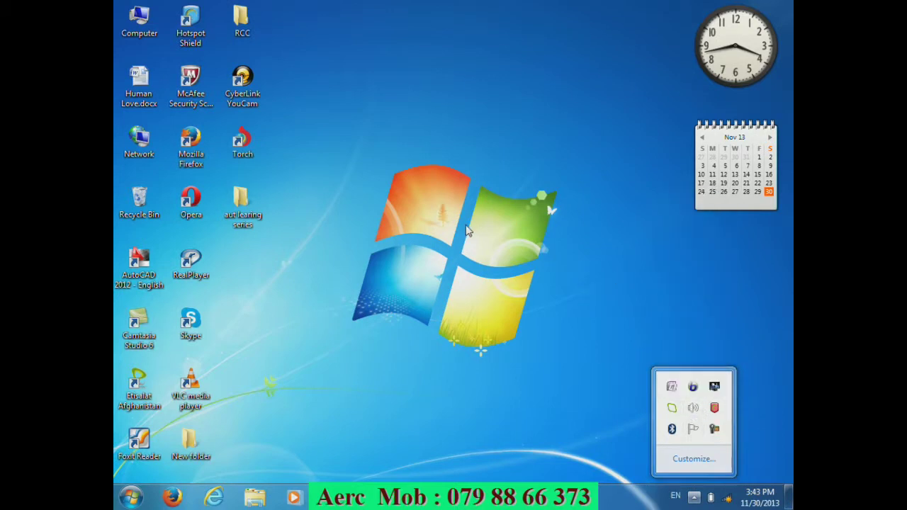
left_click(471, 232)
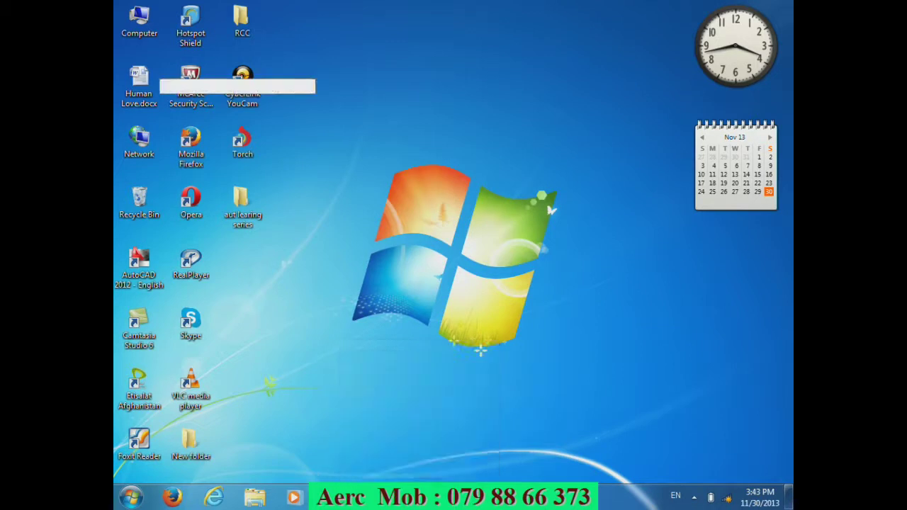
left_click(418, 418)
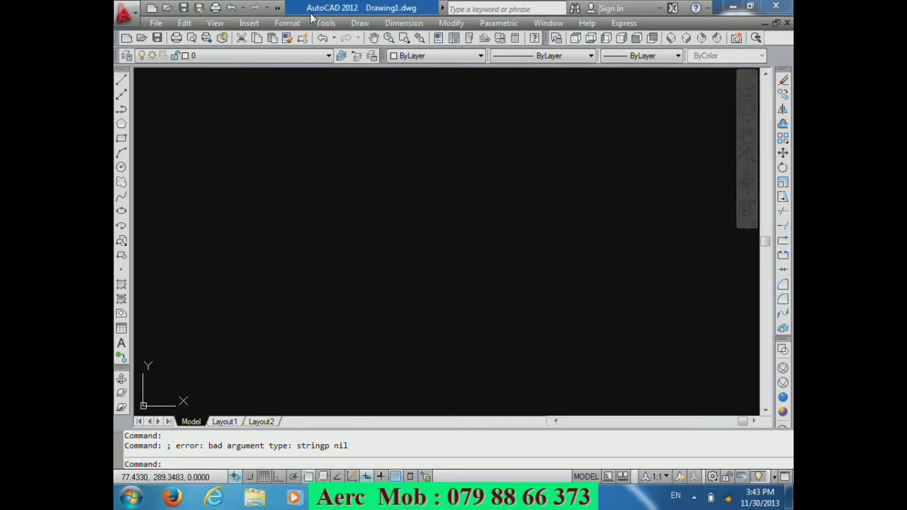
left_click(527, 9)
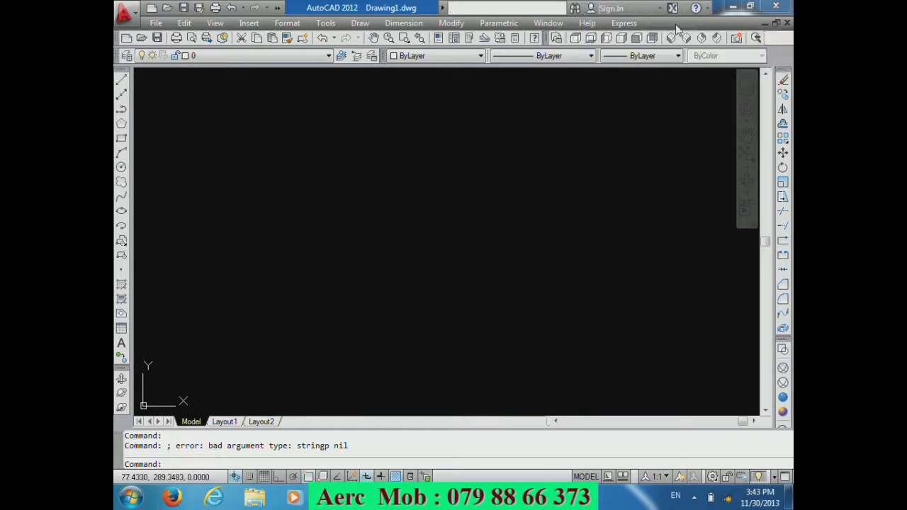
left_click(707, 10)
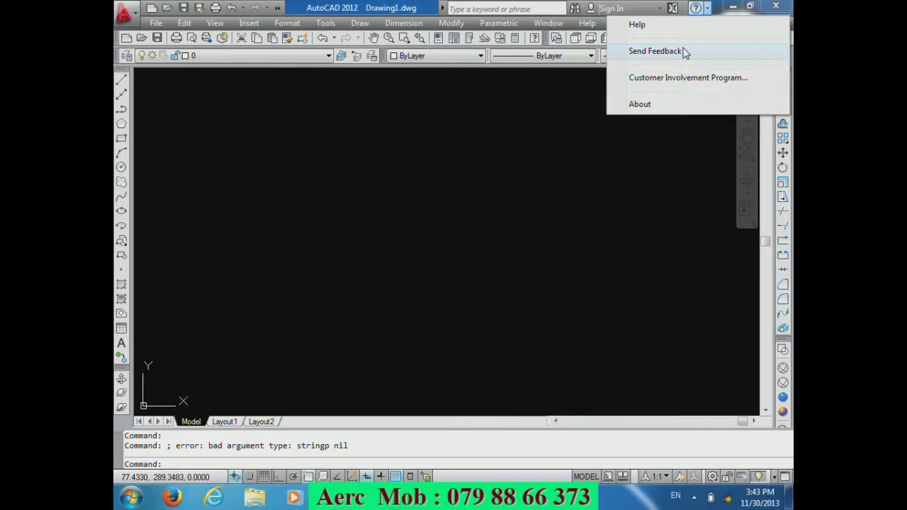
left_click(645, 12)
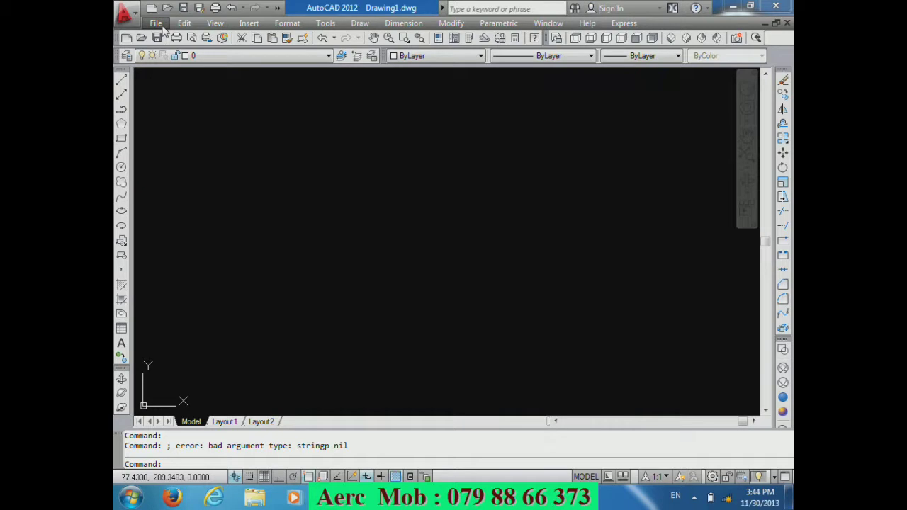
Step: Browse the Edit, Tools and Draw menus from the menu bar, dismissing each on the empty canvas
left_click(184, 26)
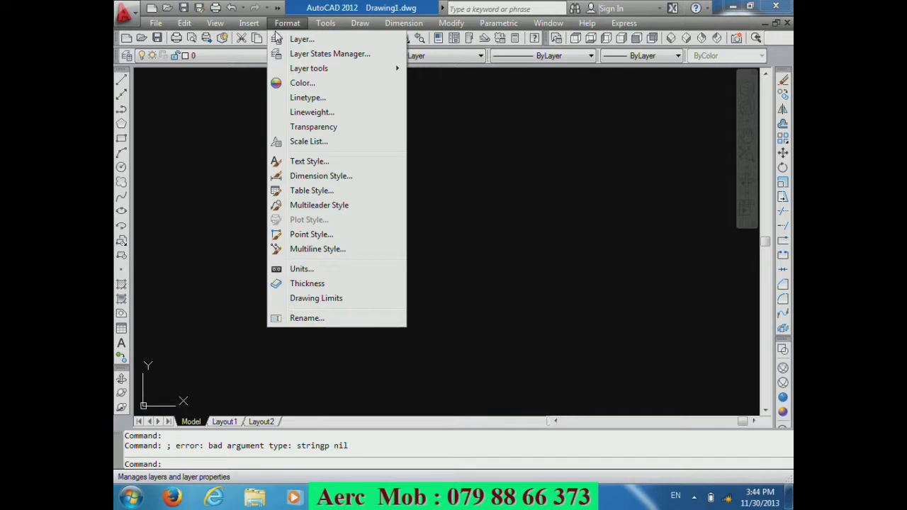
mouse_move(345, 23)
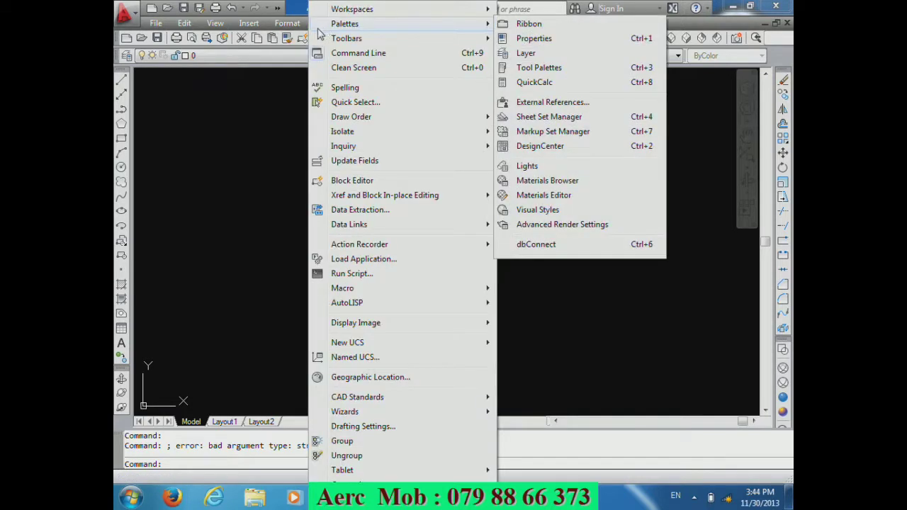
left_click(274, 122)
left_click(269, 88)
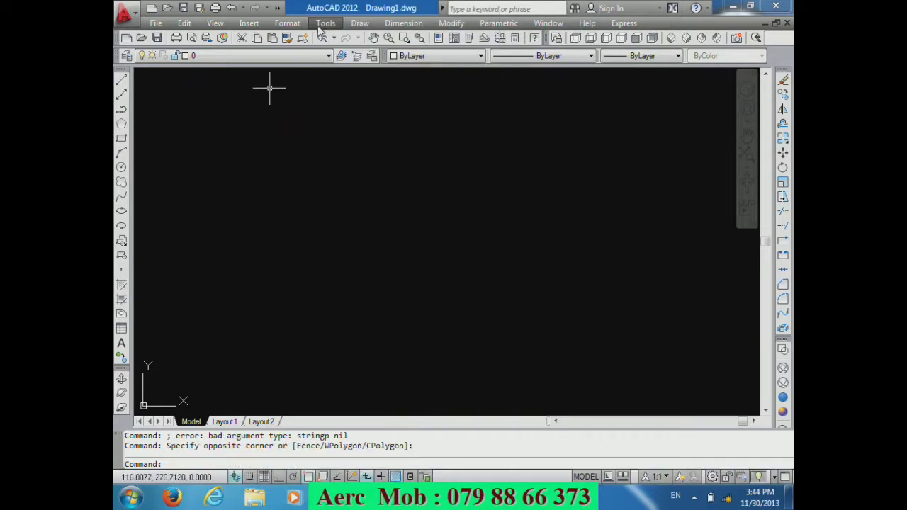
left_click(325, 24)
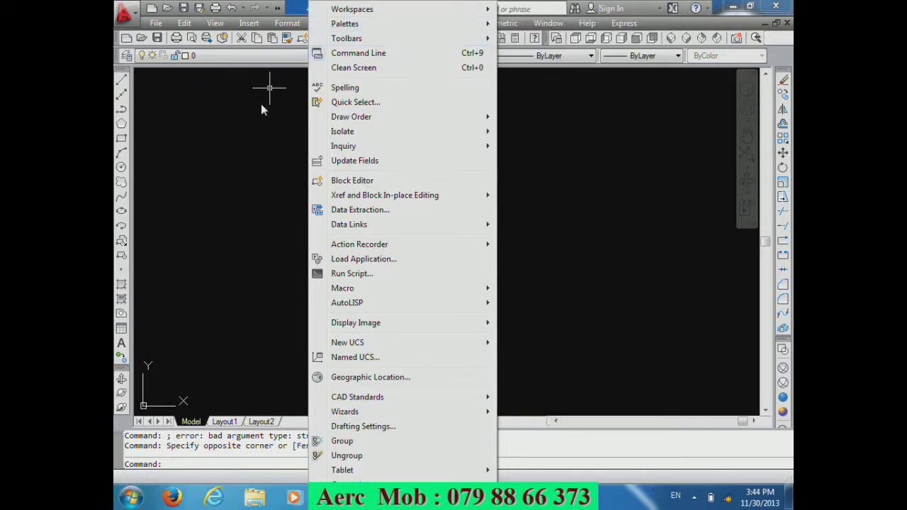
left_click(260, 102)
left_click(314, 153)
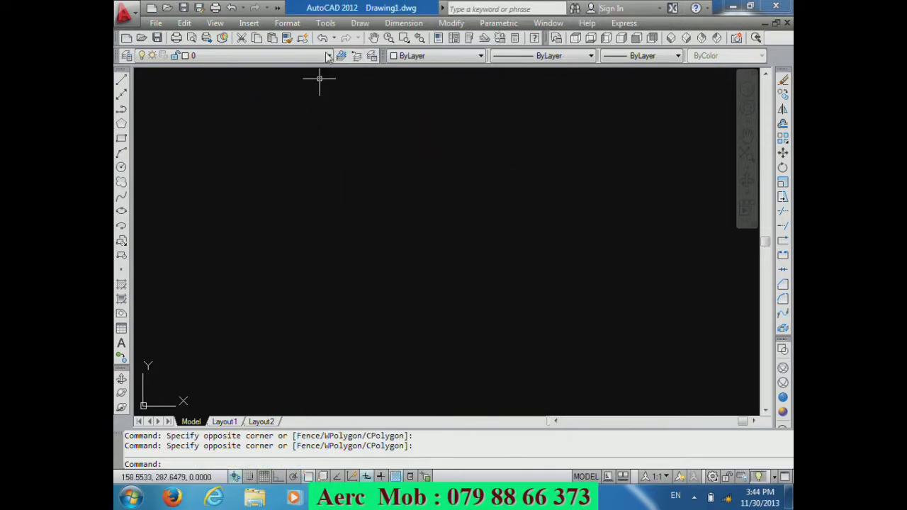
left_click(363, 23)
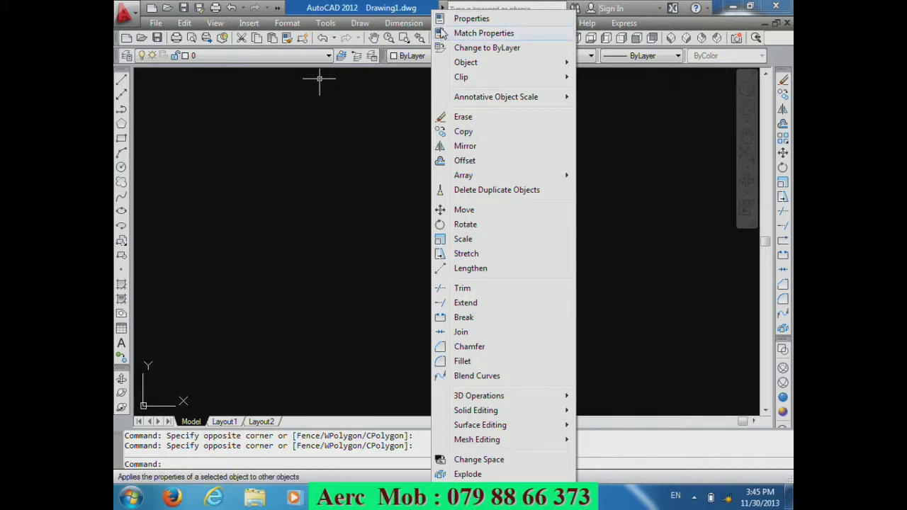
Step: Close the Modify menu, reopen it briefly, and cancel the stray selection window
left_click(420, 146)
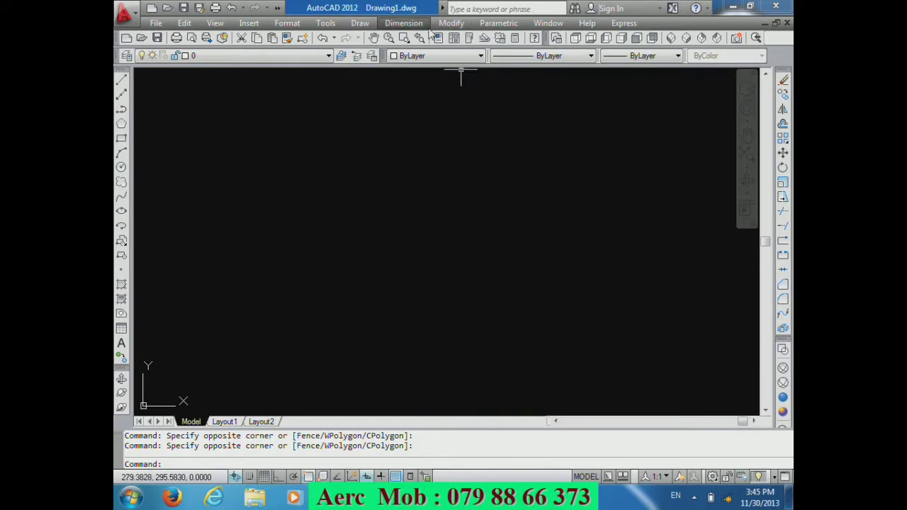
left_click(451, 25)
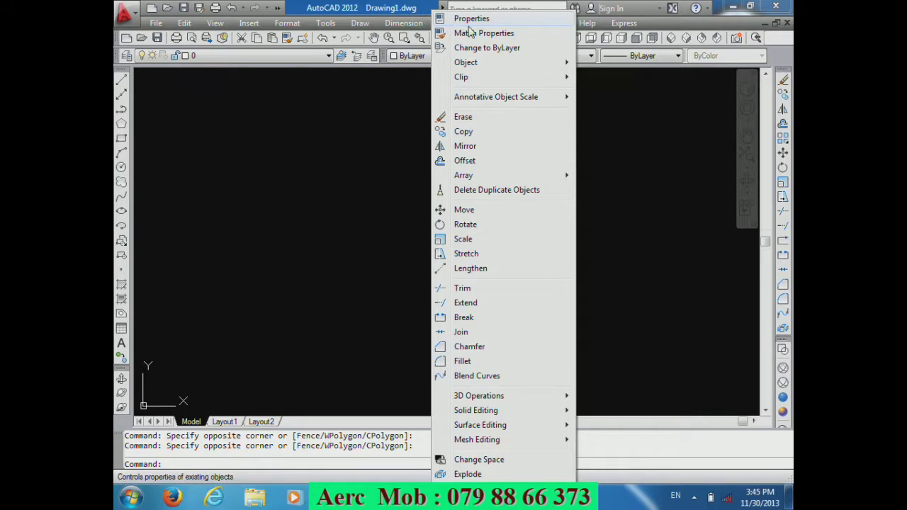
left_click(328, 154)
left_click(328, 162)
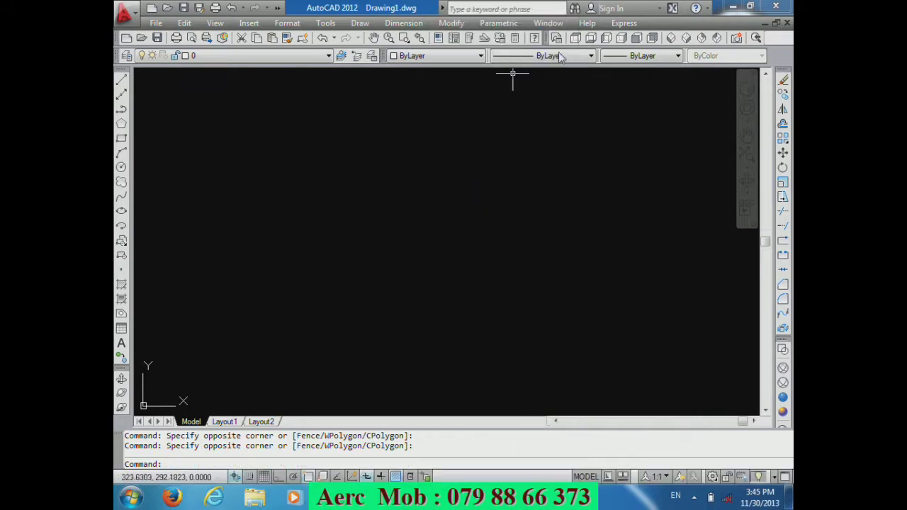
Step: Look through the Geometric Constraints options and the Express tools menu without applying anything
left_click(500, 27)
mouse_move(535, 39)
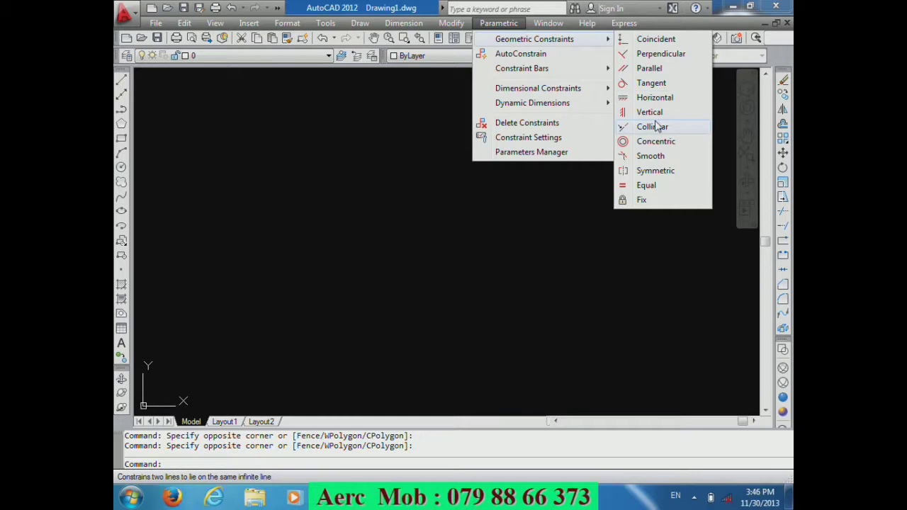
left_click(440, 170)
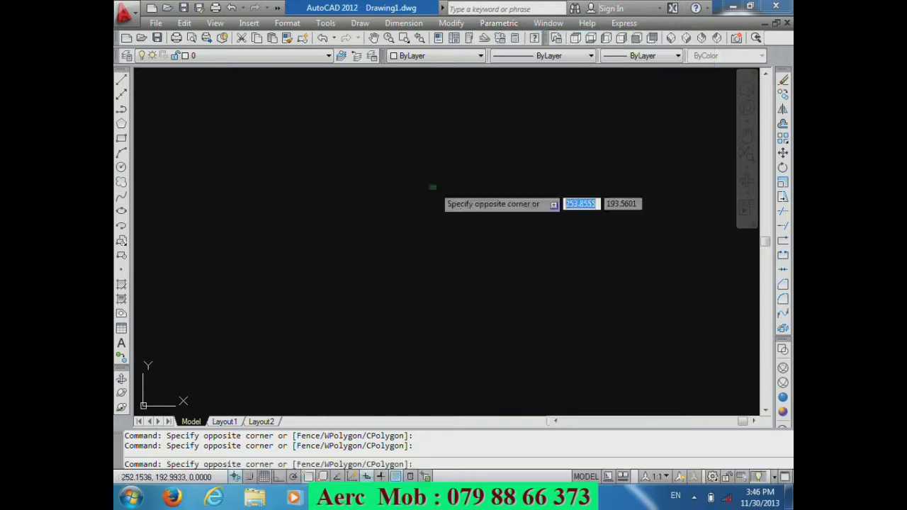
left_click(624, 23)
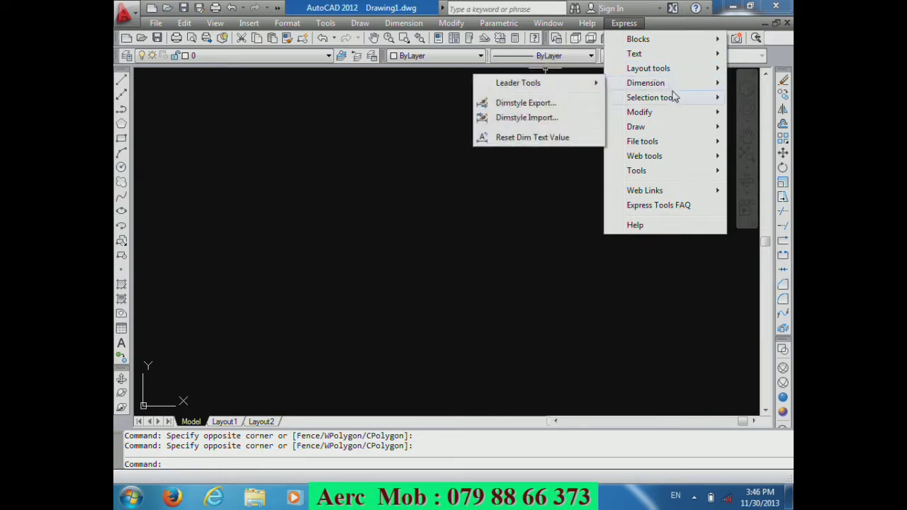
mouse_move(648, 97)
left_click(476, 209)
left_click(395, 219)
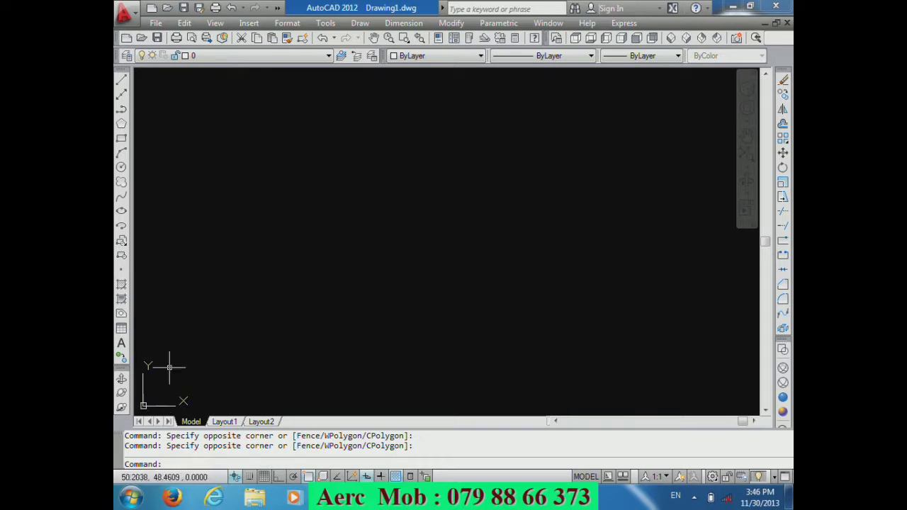
left_click(228, 423)
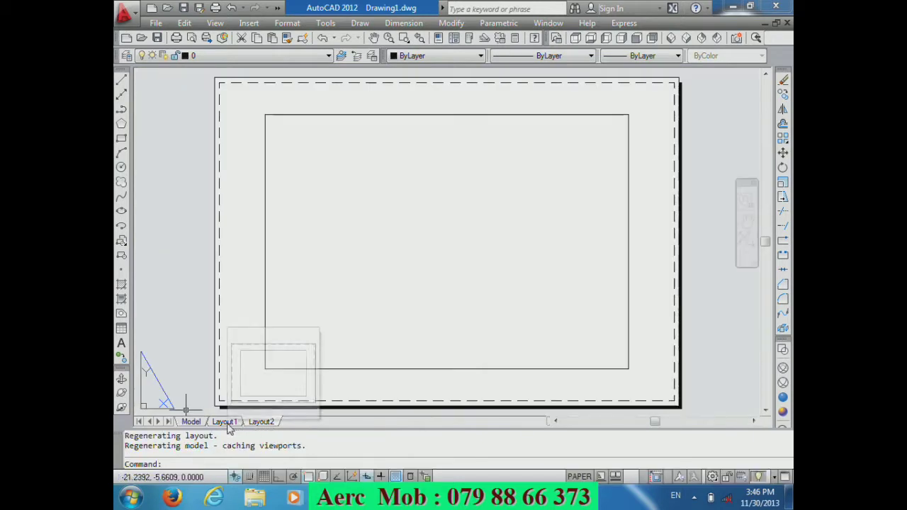
left_click(191, 421)
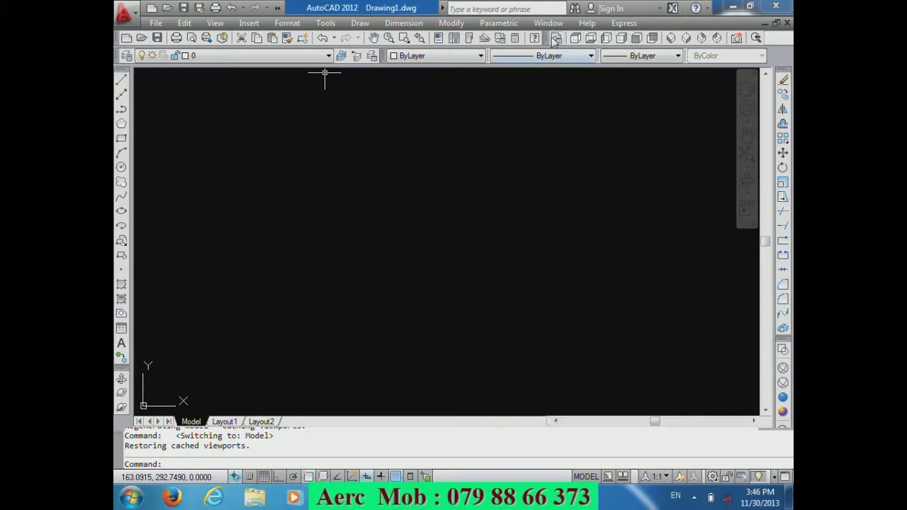
left_click_drag(547, 40, 562, 269)
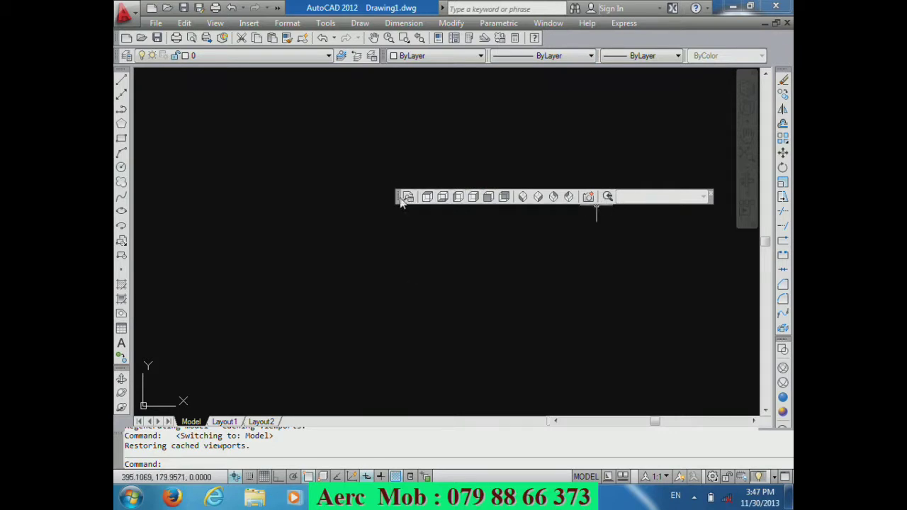
left_click_drag(399, 201, 548, 47)
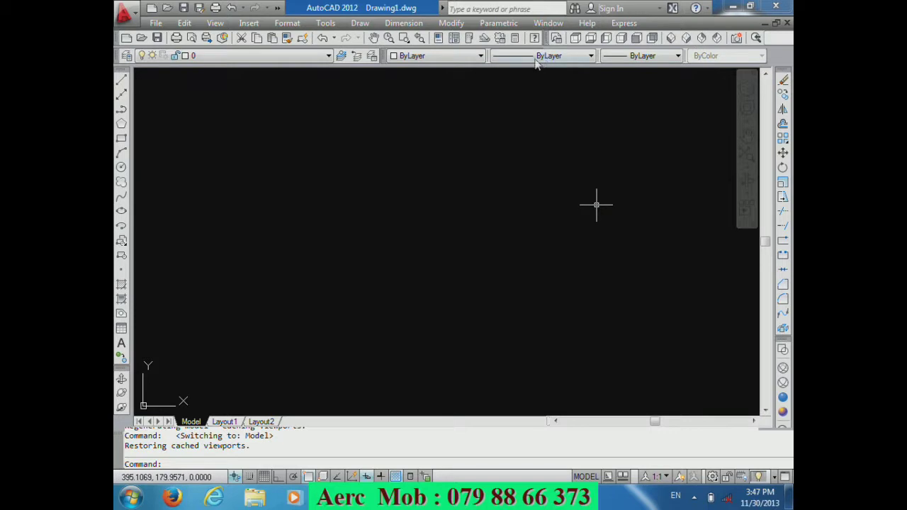
left_click_drag(388, 57, 386, 170)
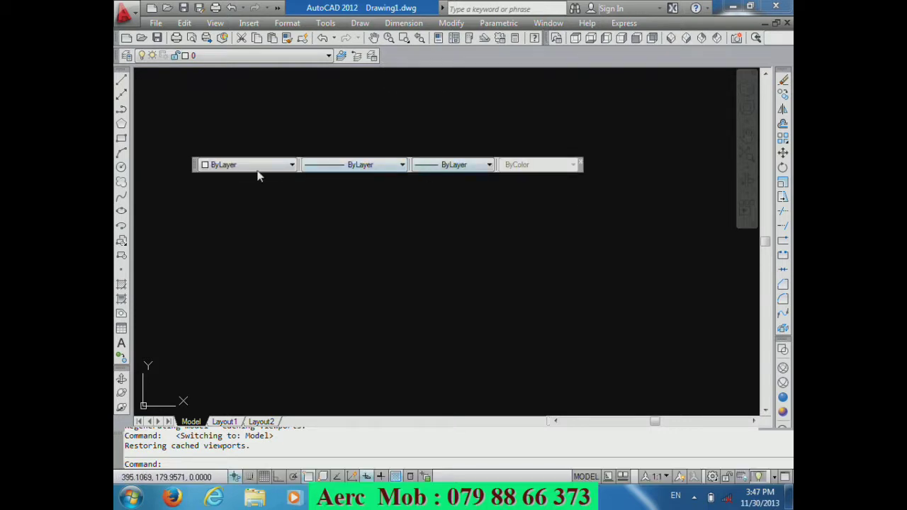
mouse_move(202, 171)
left_mouse_down()
mouse_move(453, 62)
mouse_move(440, 61)
left_mouse_up()
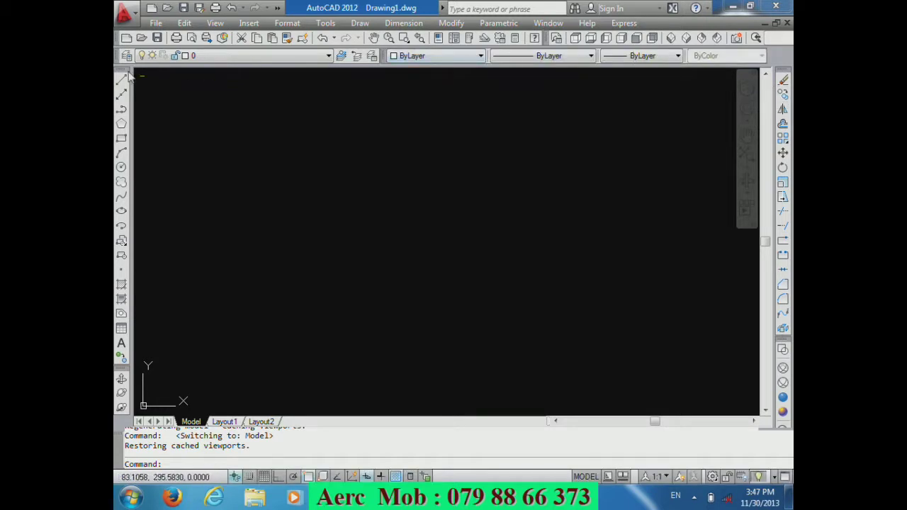
left_click_drag(121, 63, 319, 253)
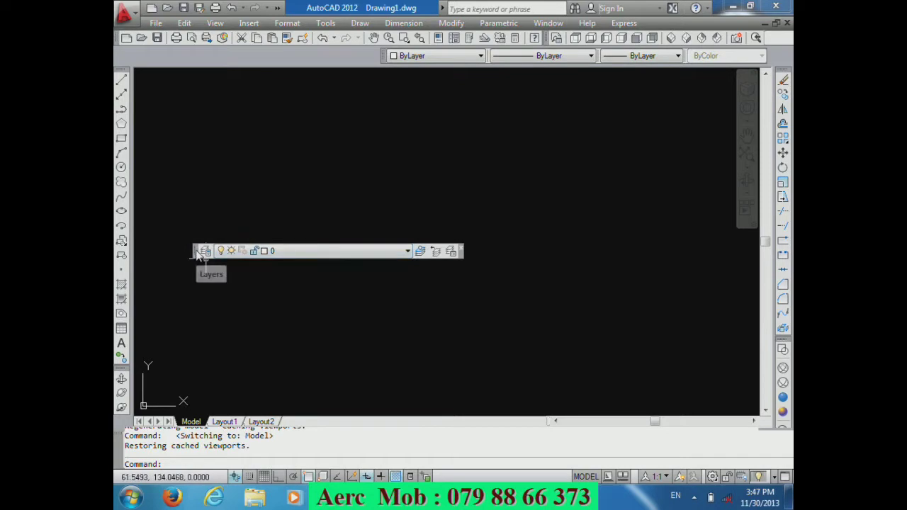
right_click(500, 43)
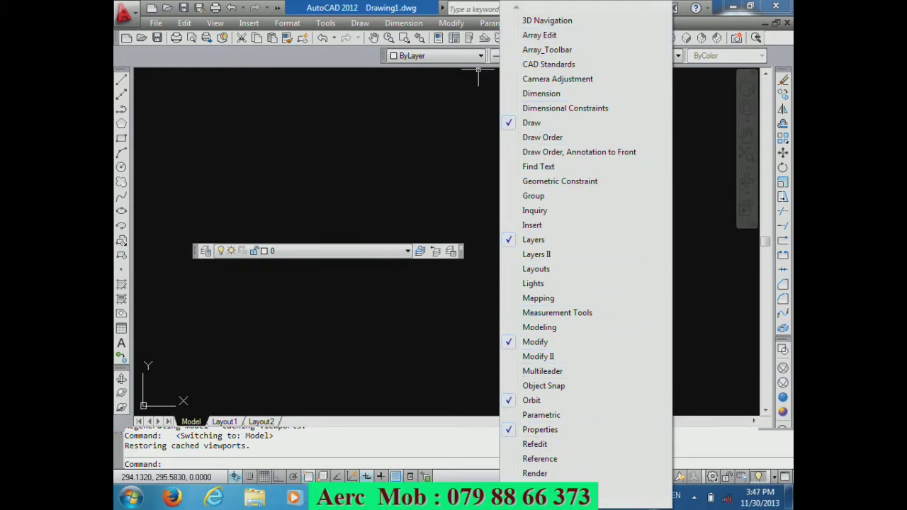
left_click_drag(425, 126, 340, 115)
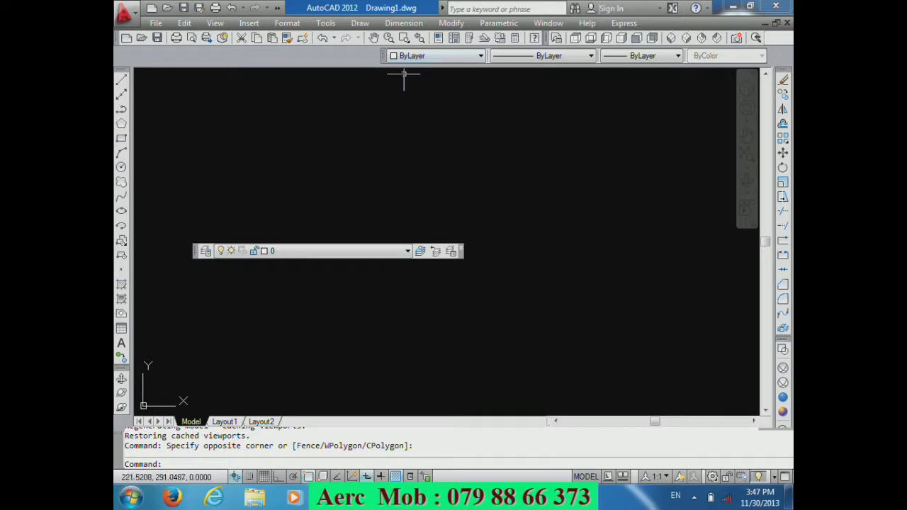
right_click(317, 63)
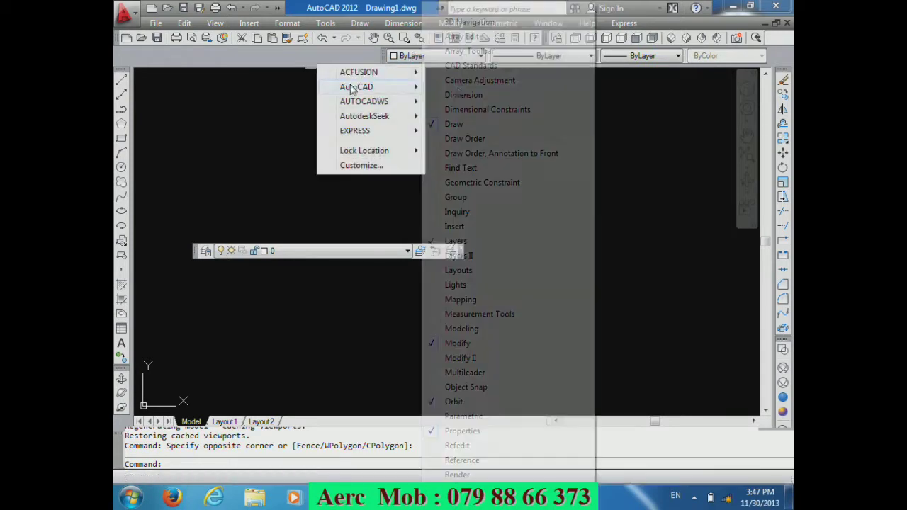
mouse_move(356, 86)
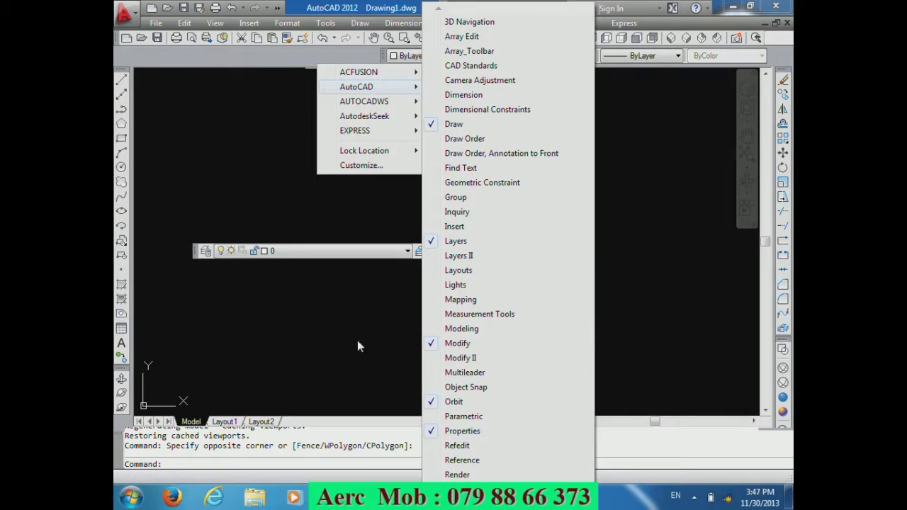
left_click(357, 340)
left_click(283, 341)
left_click_drag(199, 253, 179, 57)
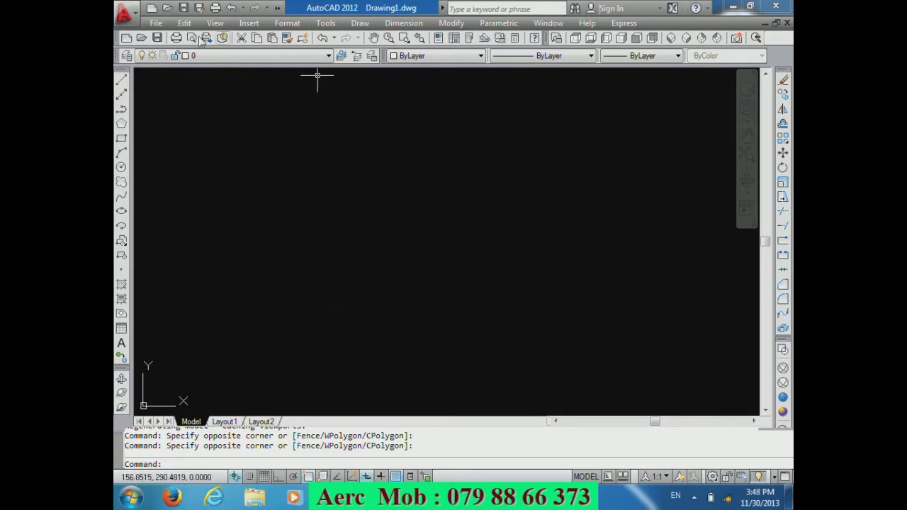
left_click(153, 23)
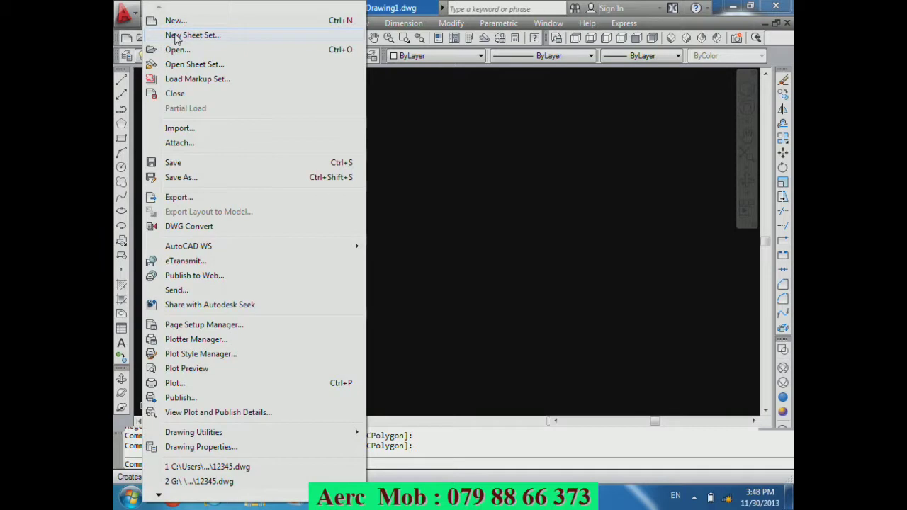
left_click(629, 305)
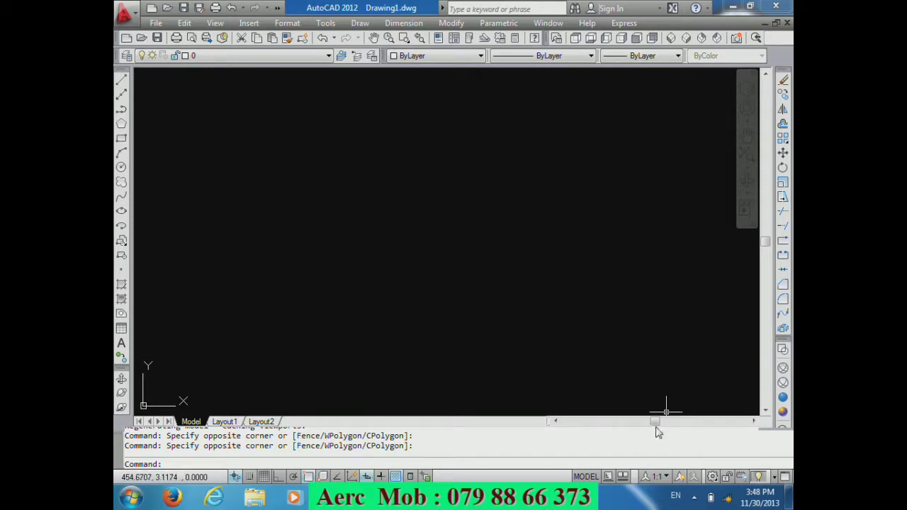
mouse_move(655, 421)
left_mouse_down()
mouse_move(686, 422)
mouse_move(595, 429)
left_mouse_up()
left_click_drag(654, 421, 608, 422)
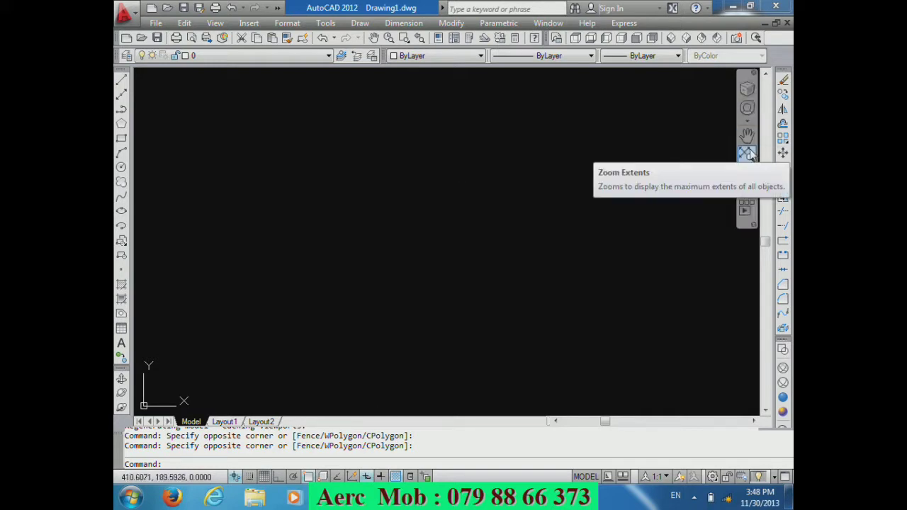
left_click(747, 120)
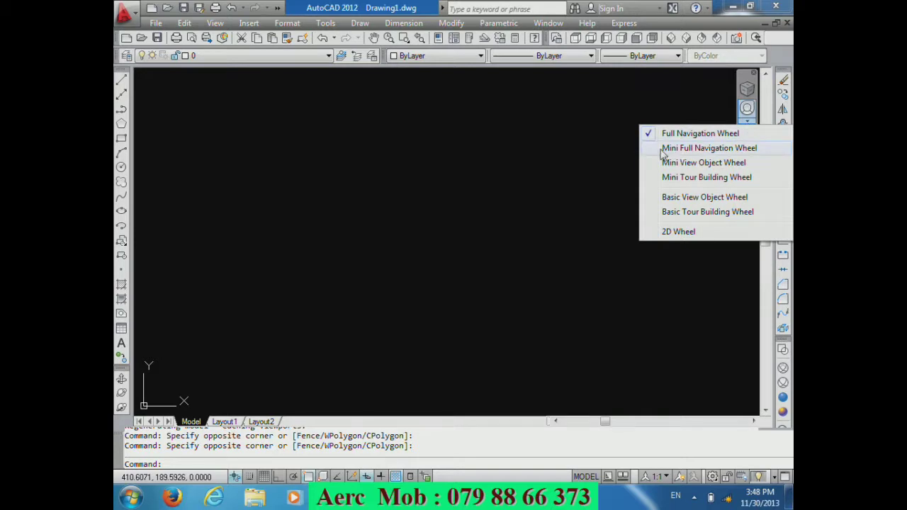
left_click(680, 148)
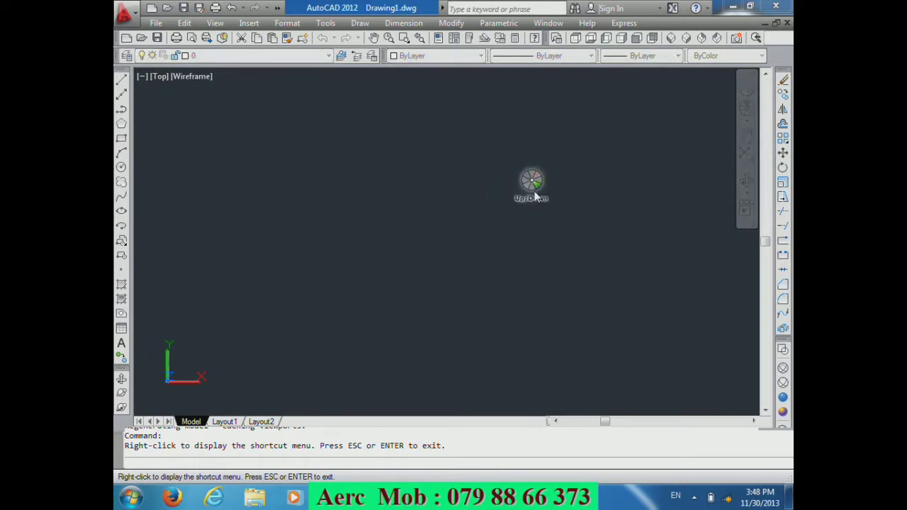
left_click_drag(539, 179, 538, 175)
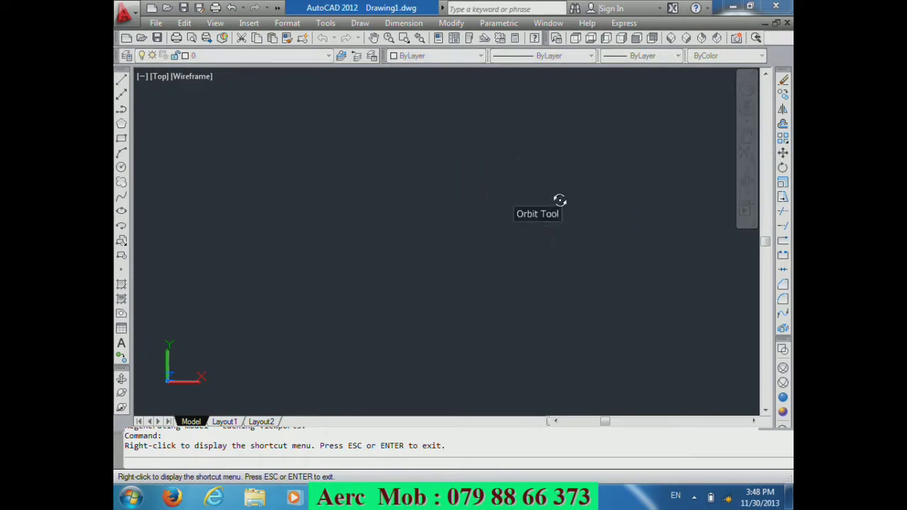
left_click(559, 201)
key("Escape")
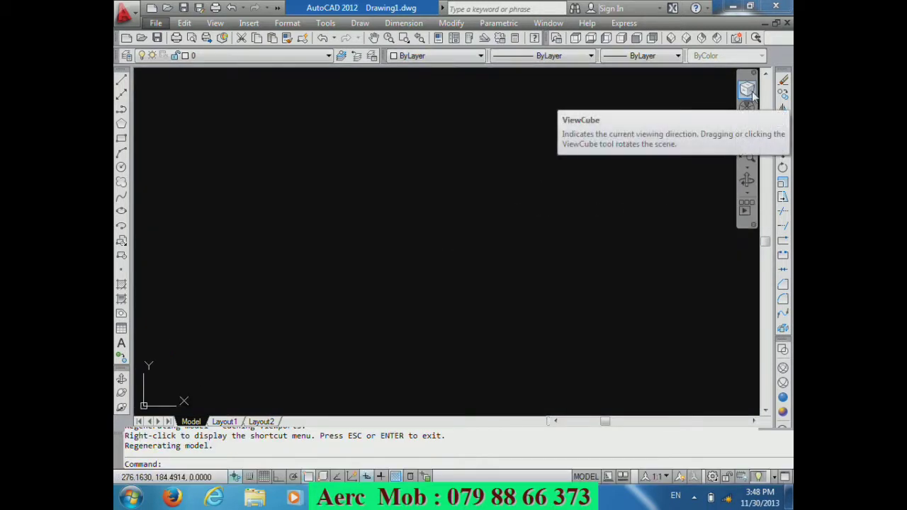
left_click(370, 263)
left_click(241, 234)
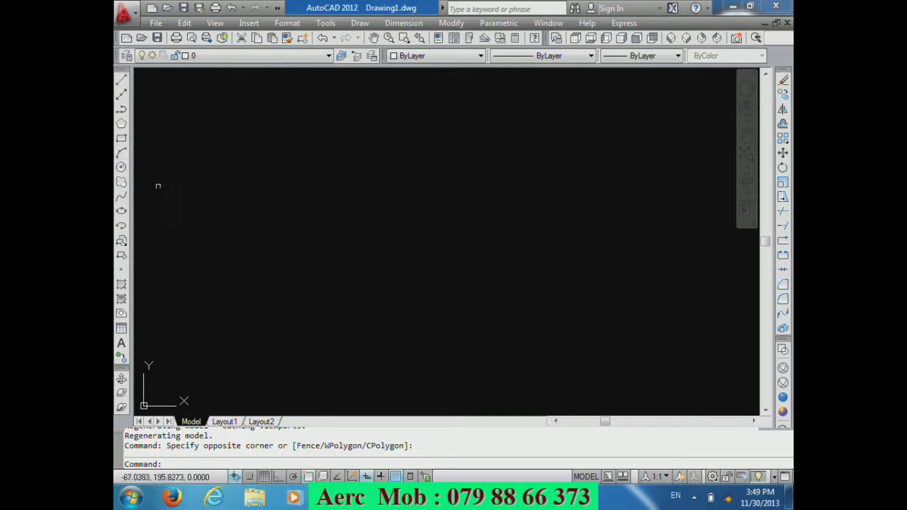
Step: Set the drawing units (UN) to 0.00 length precision with a Meters insertion scale
type("un")
key("Return")
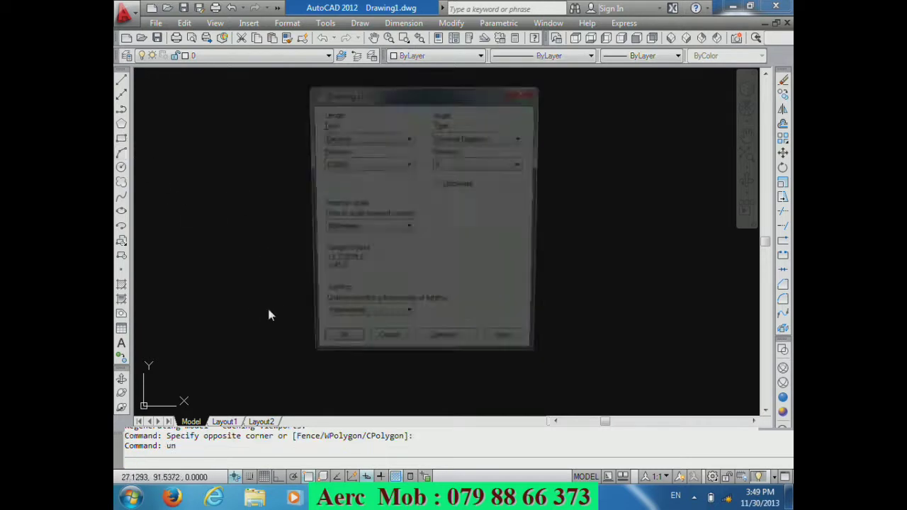
left_click(364, 164)
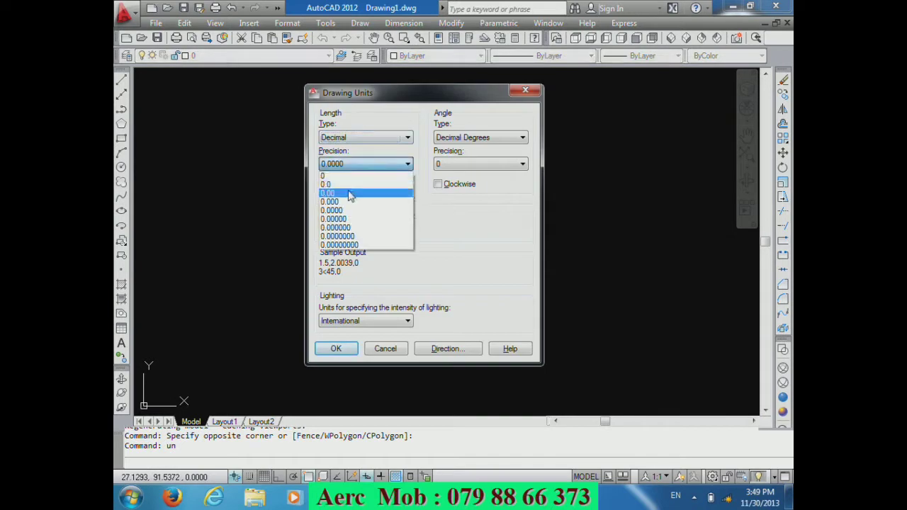
left_click(350, 192)
left_click(363, 229)
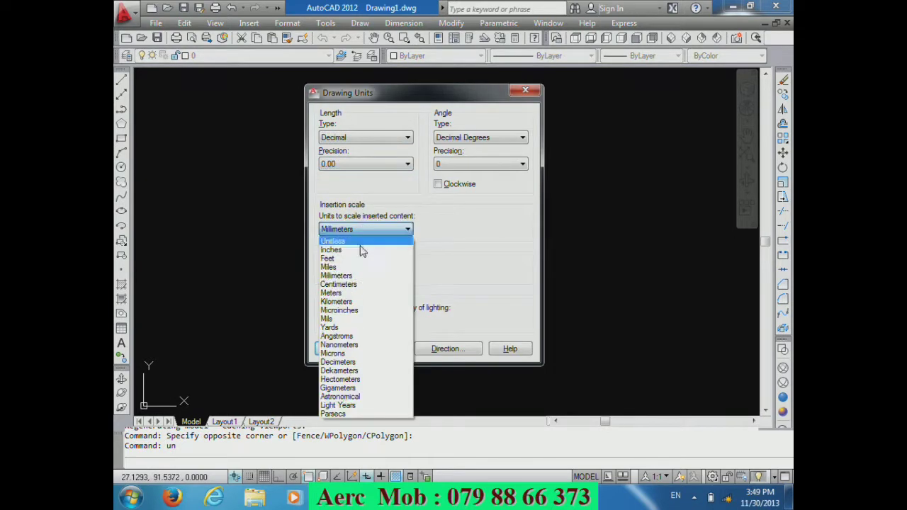
left_click(356, 294)
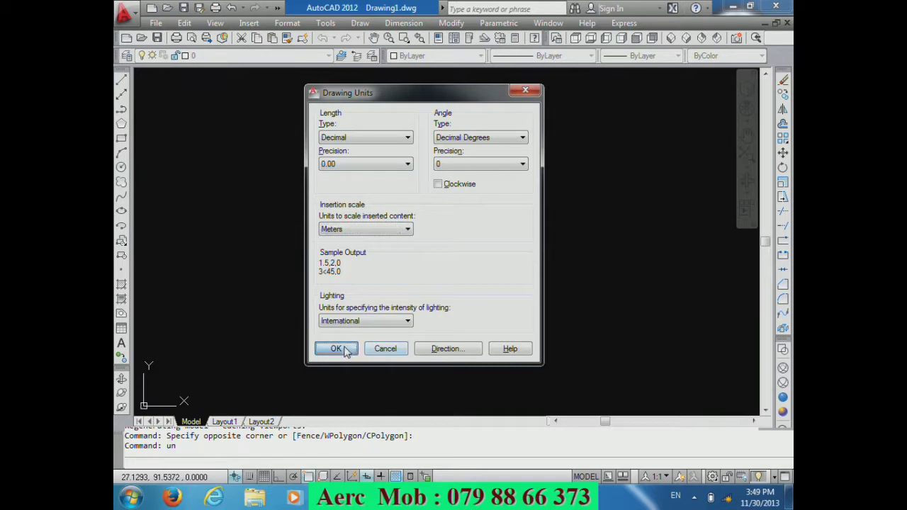
left_click(336, 349)
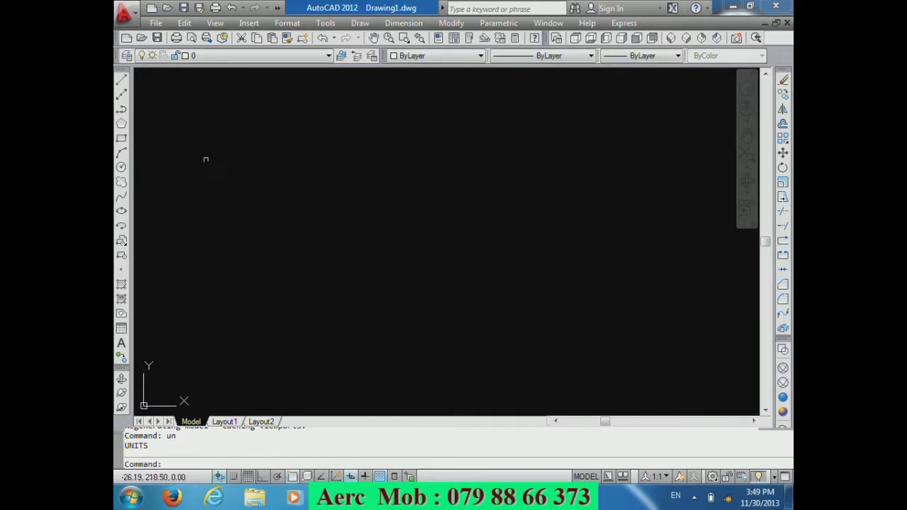
left_click(121, 110)
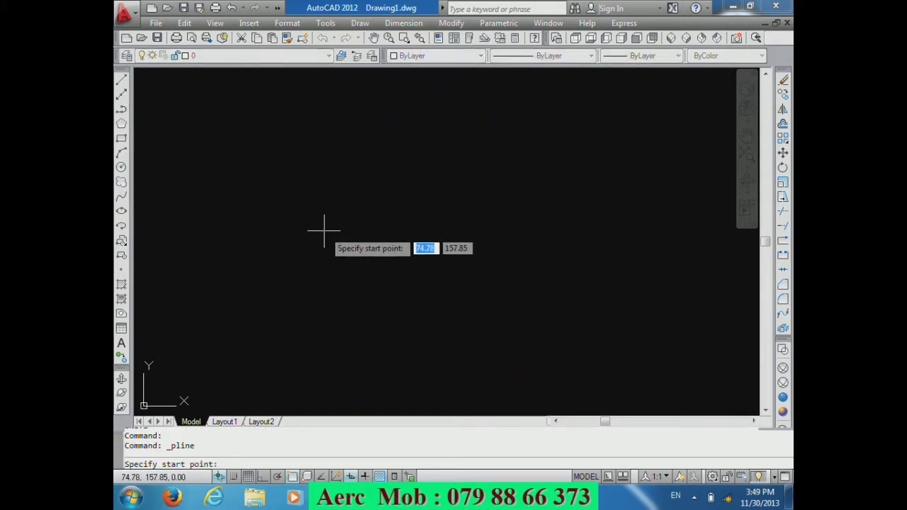
Step: Pick the polyline start point, turn on Ortho, and draw the first 8-unit straight segment
left_click(294, 114)
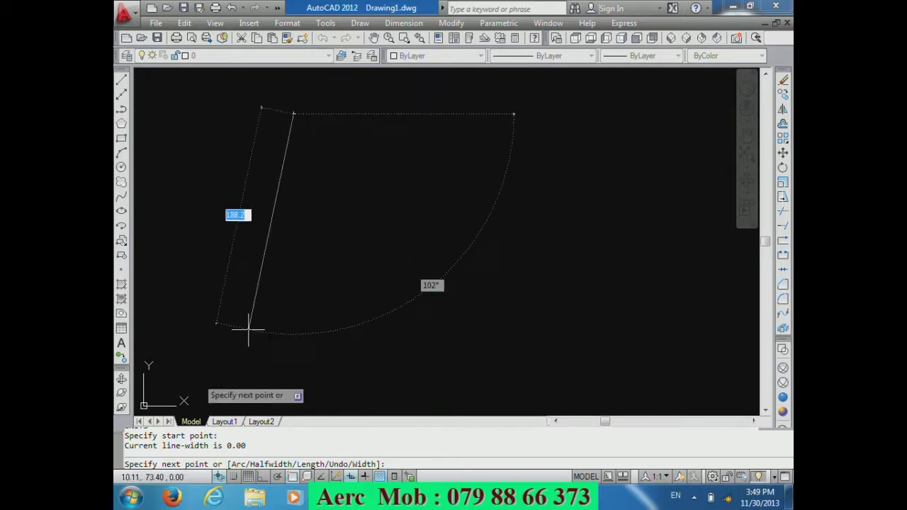
left_click(263, 477)
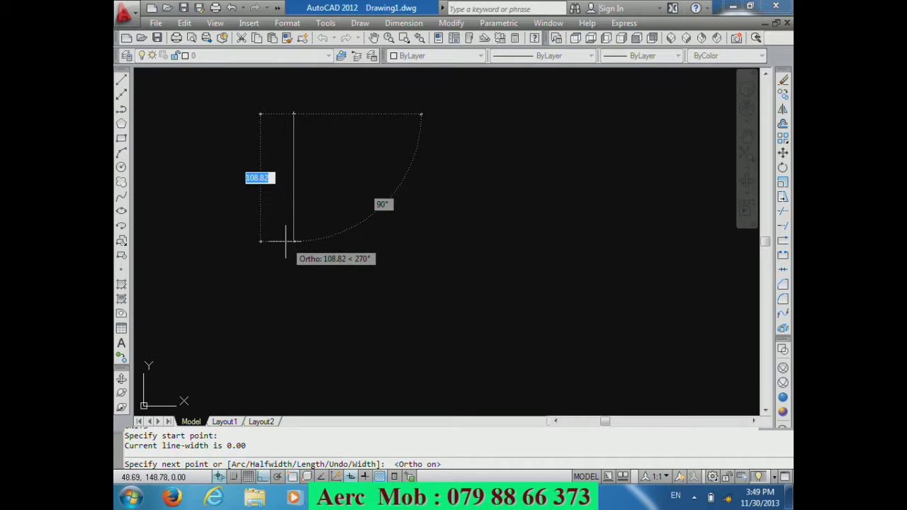
type("8")
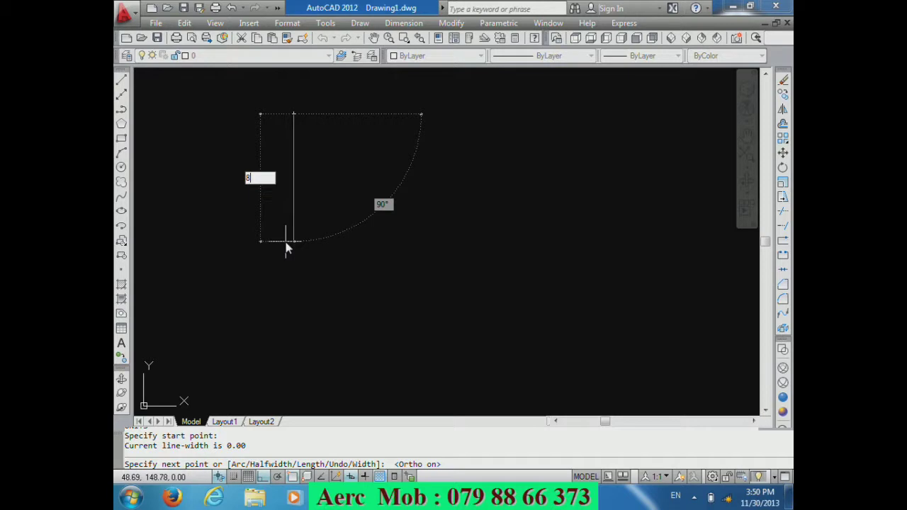
key("Return")
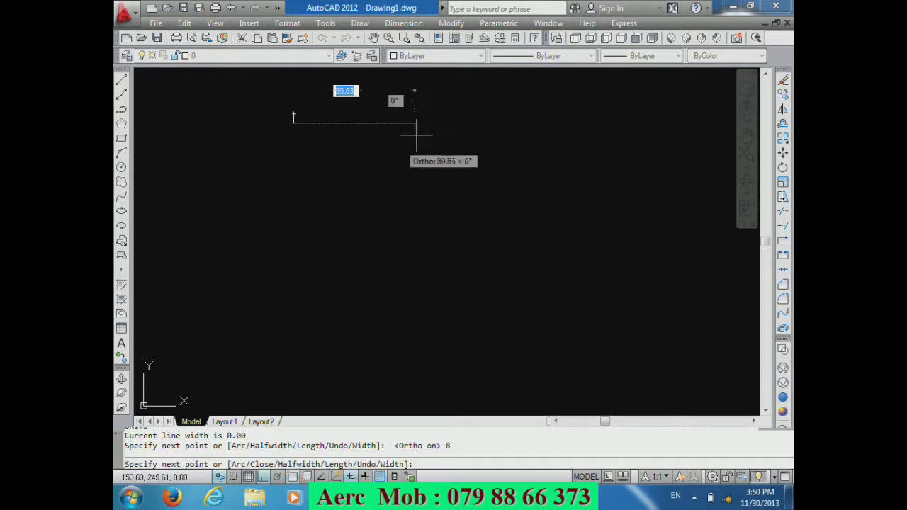
scroll(304, 114, "down", 2)
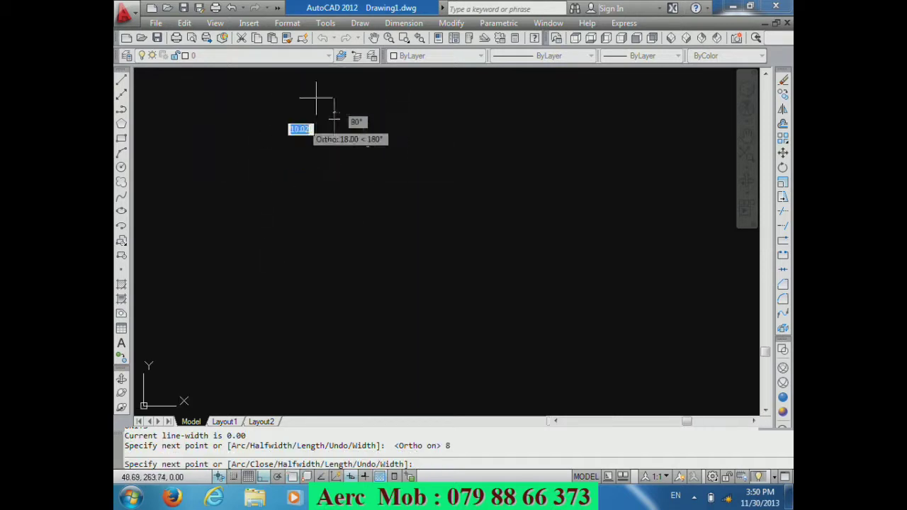
middle_click_drag(329, 99, 329, 146)
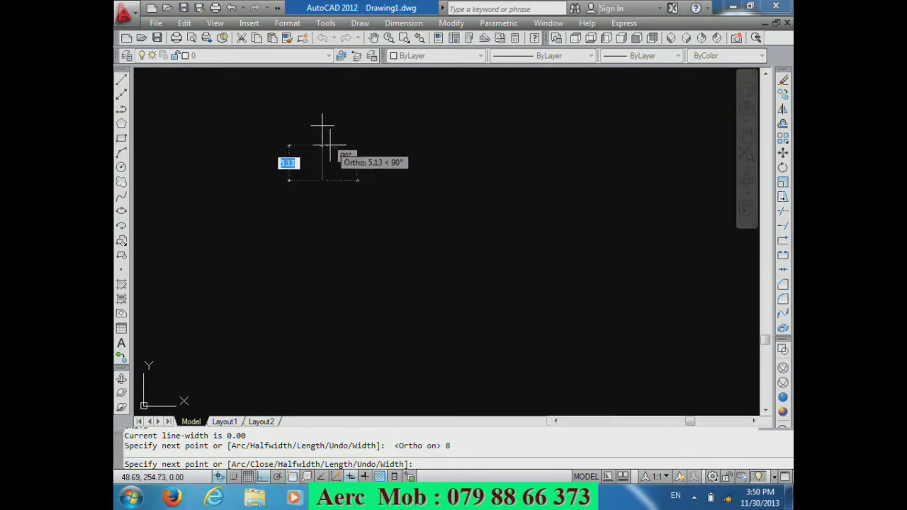
scroll(329, 146, "up", 1)
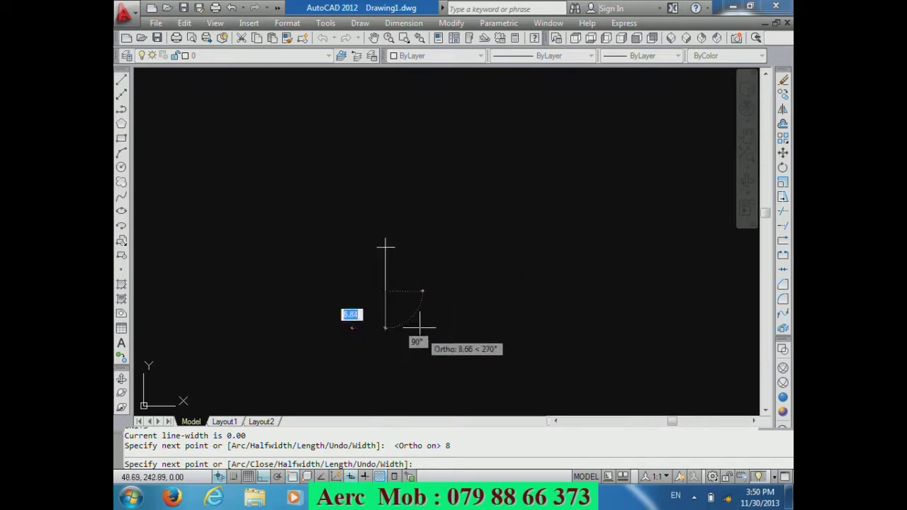
scroll(417, 332, "down", 1)
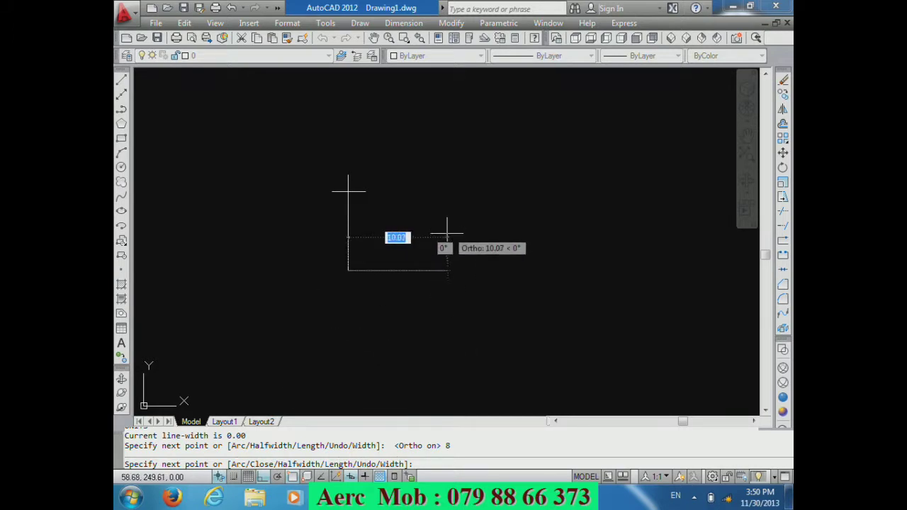
type("a")
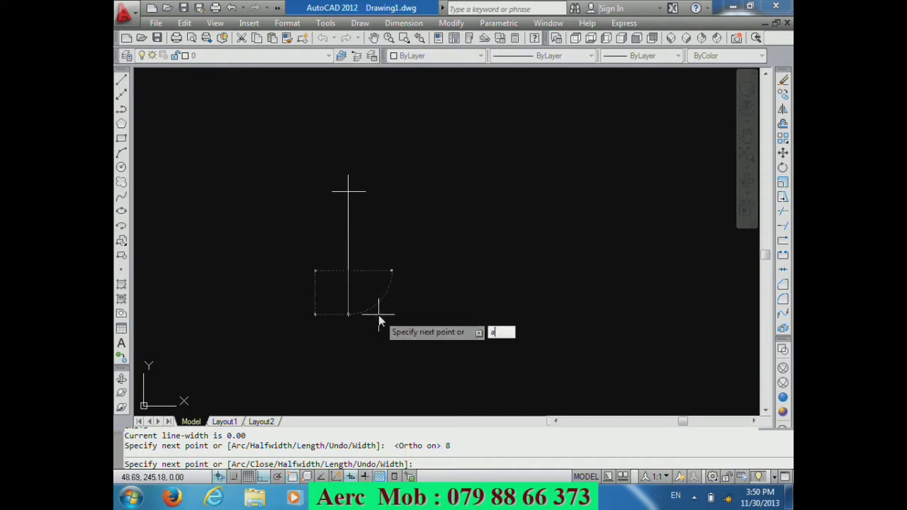
Step: Add a 3-unit arc to the polyline, followed by a 6-unit straight segment
key("Return")
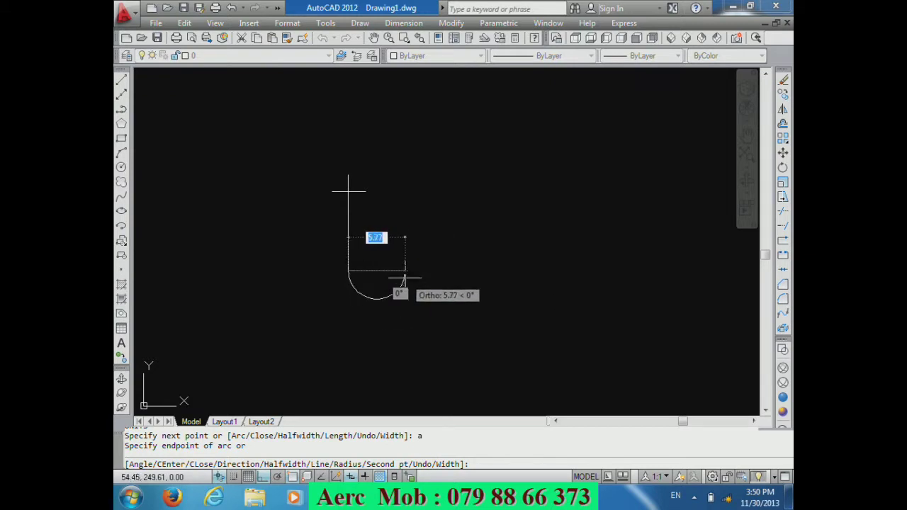
type("3")
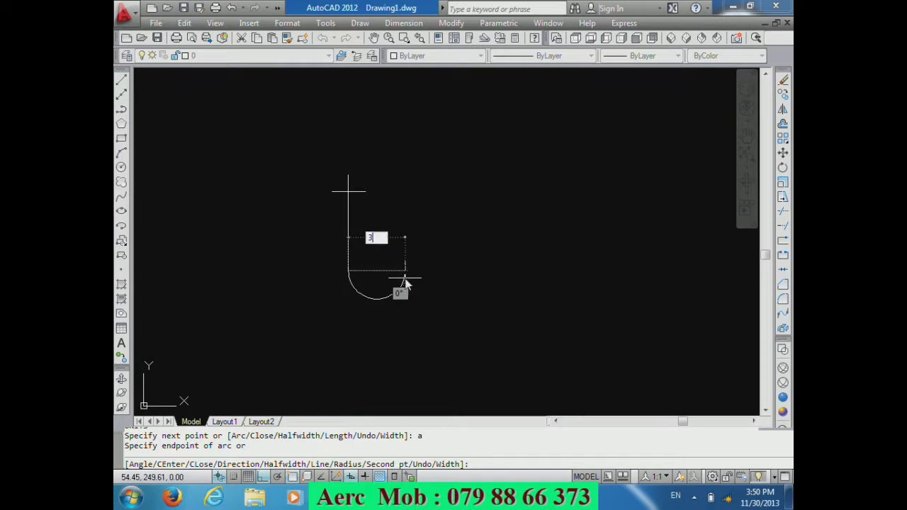
key("Return")
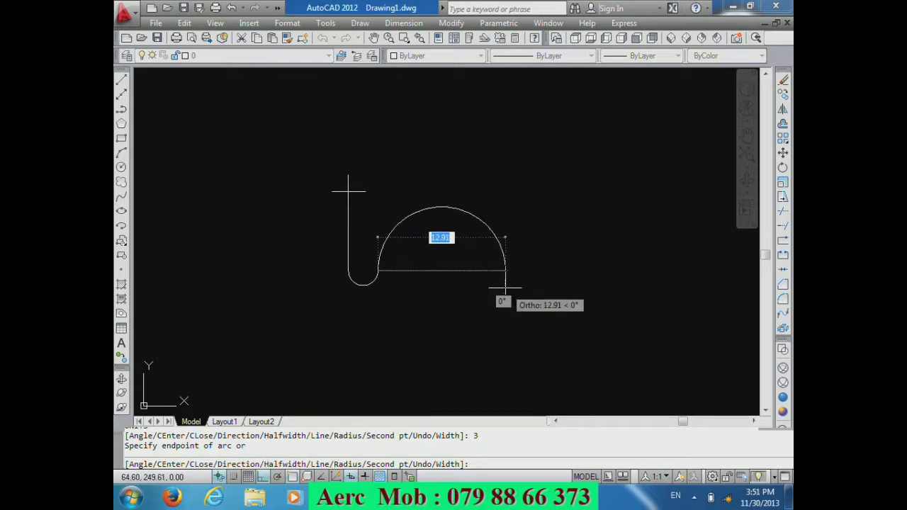
key("Return")
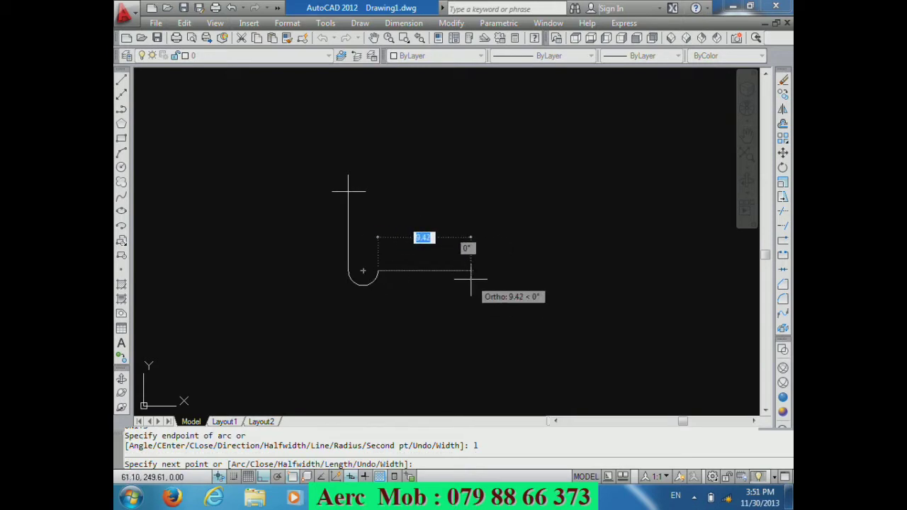
type("6")
key("Return")
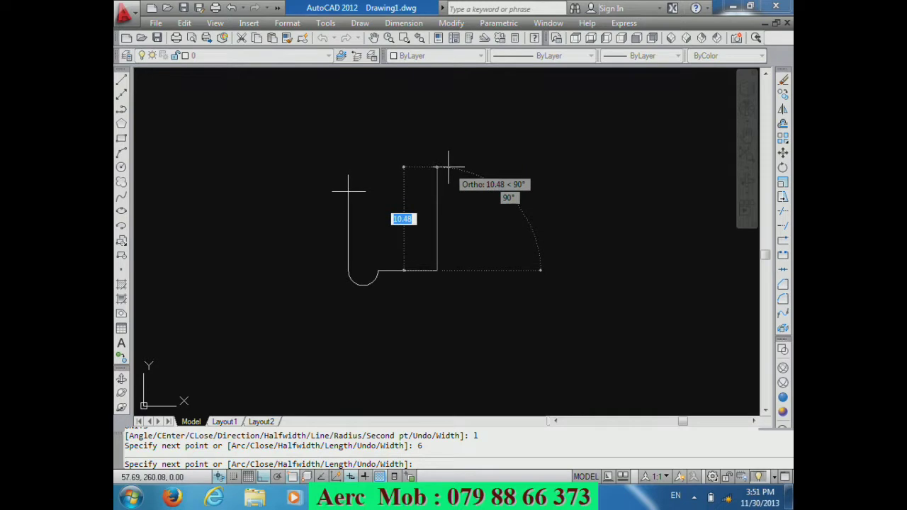
Step: Add another 3-unit arc, a 5-unit straight segment and the top edge, then finish the polyline
type("a")
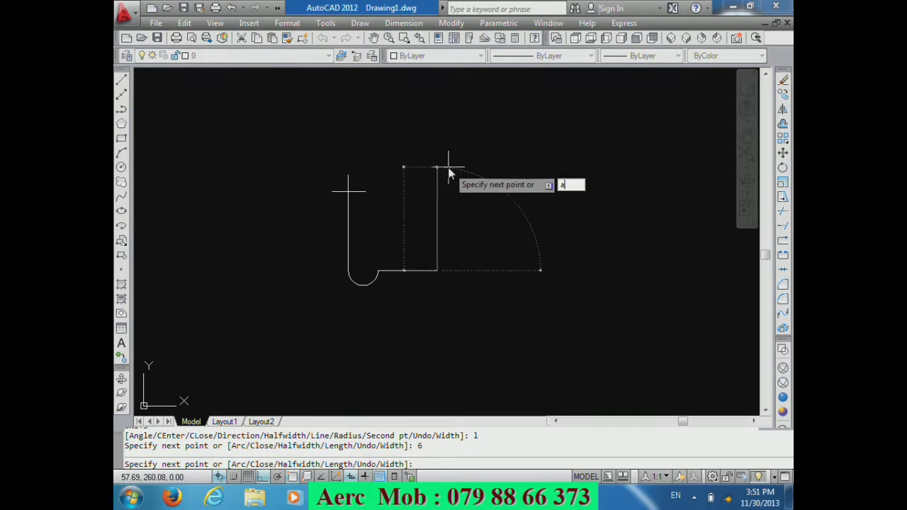
key("Return")
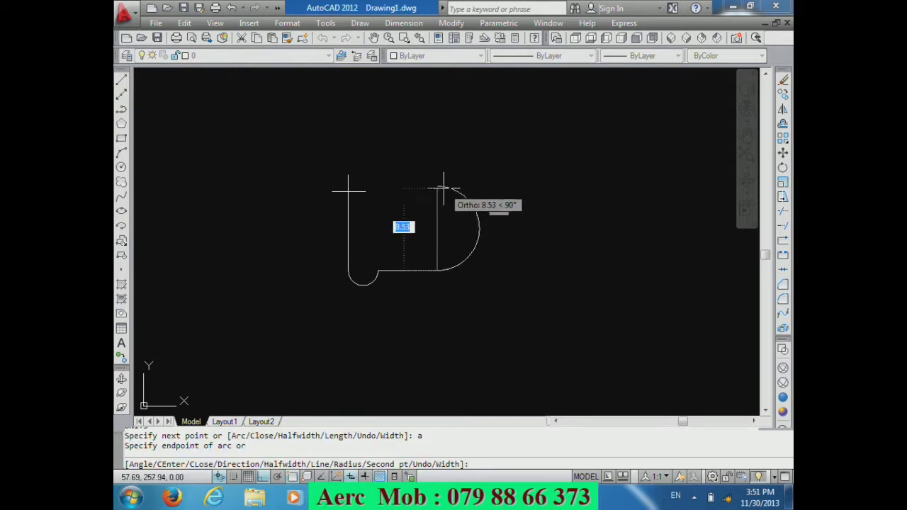
type("3")
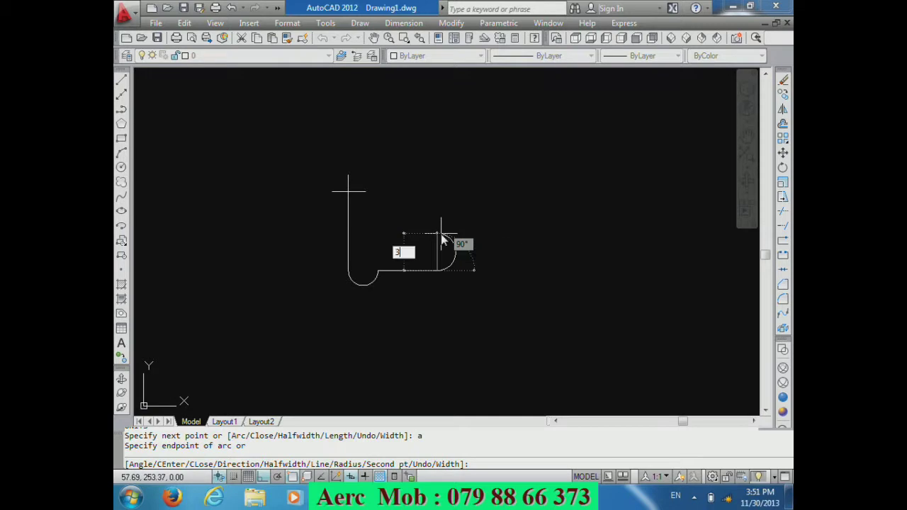
key("Return")
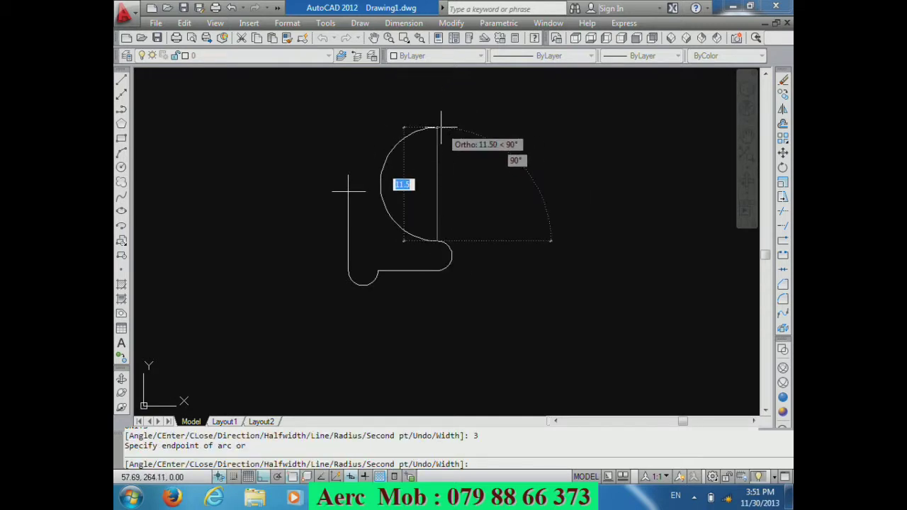
type("l")
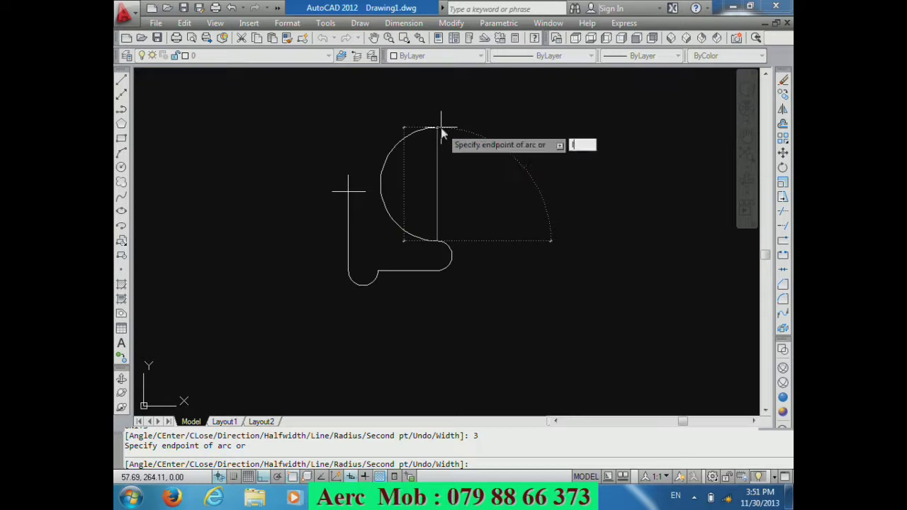
key("Return")
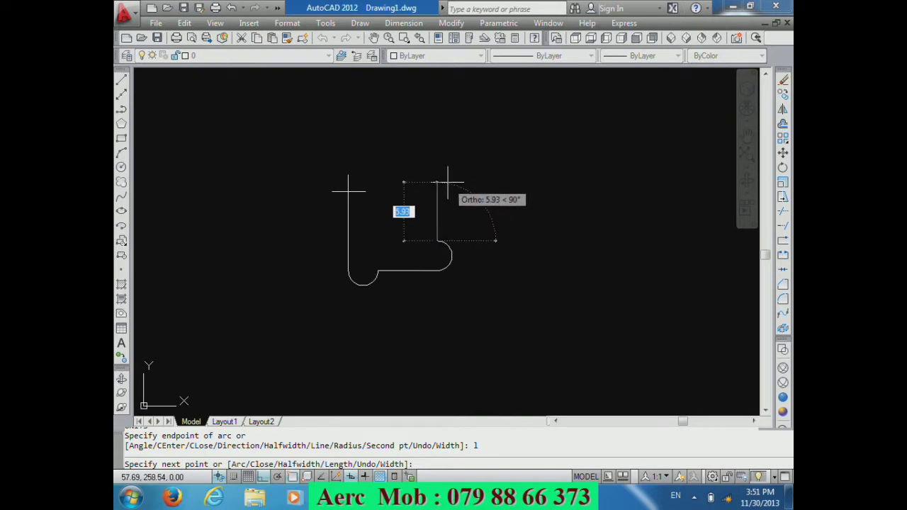
type("5")
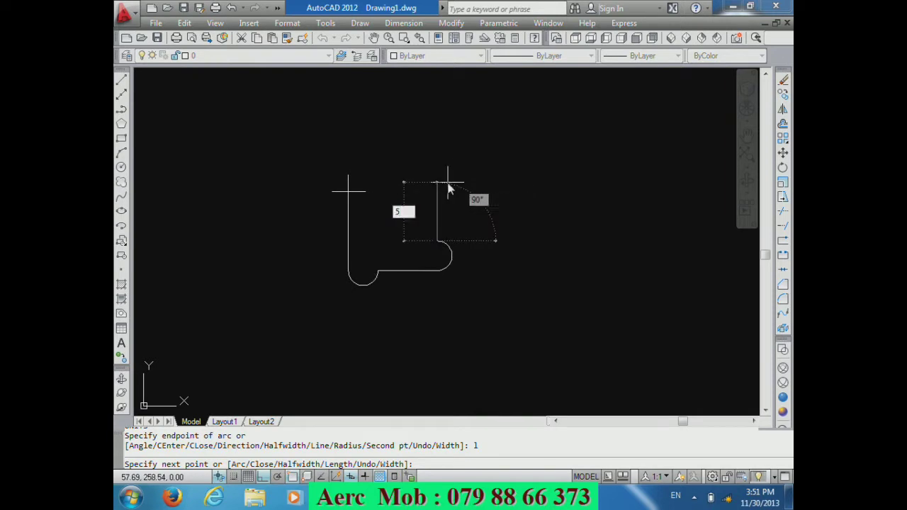
key("Return")
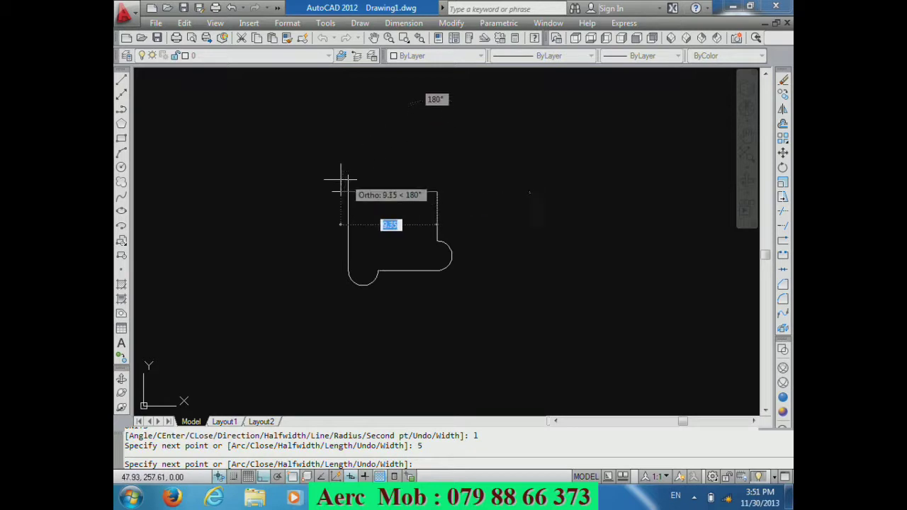
left_click(347, 191)
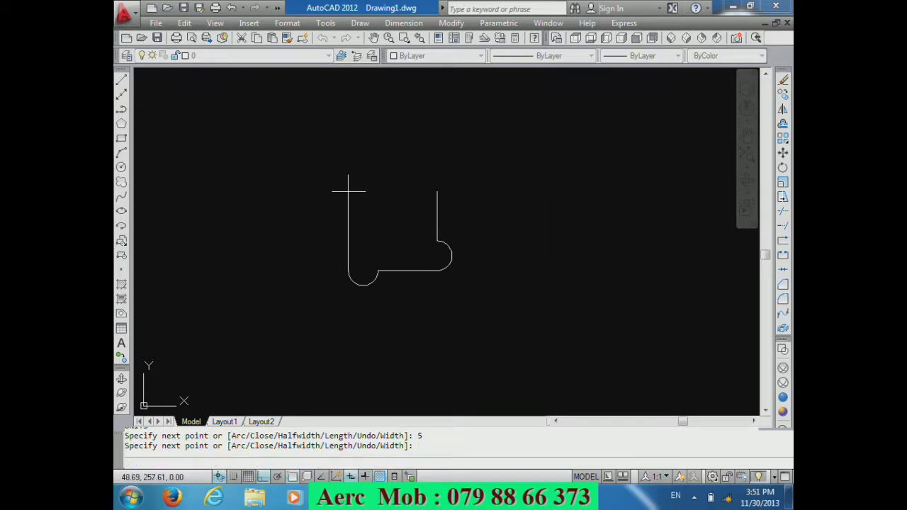
key("Return")
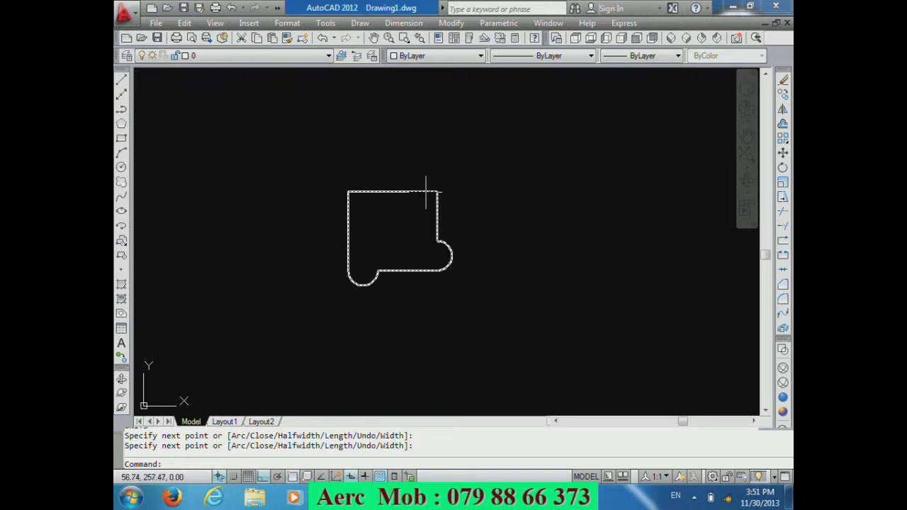
left_click(122, 82)
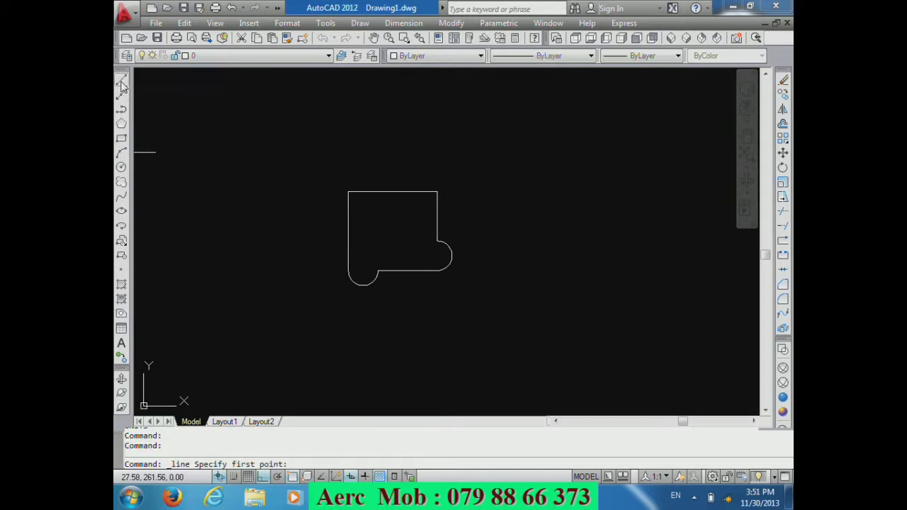
left_click(198, 172)
left_click(197, 215)
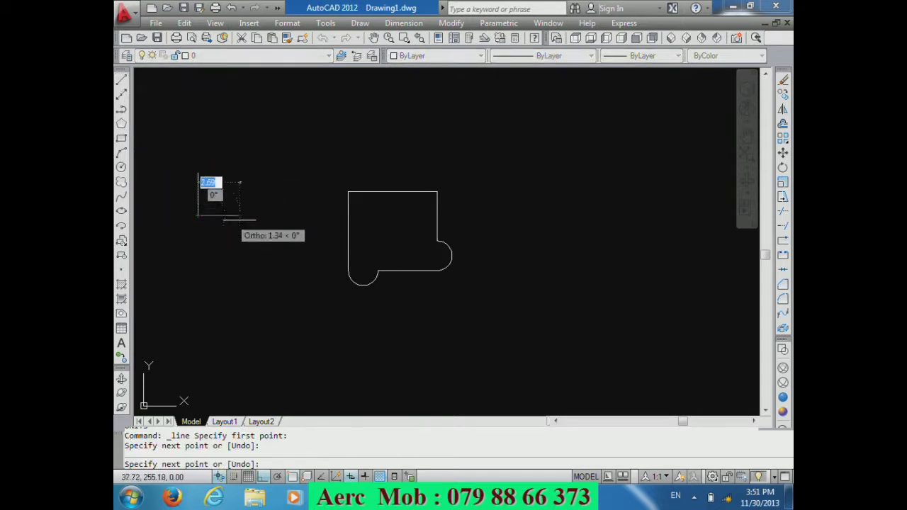
left_click(248, 215)
left_click(247, 172)
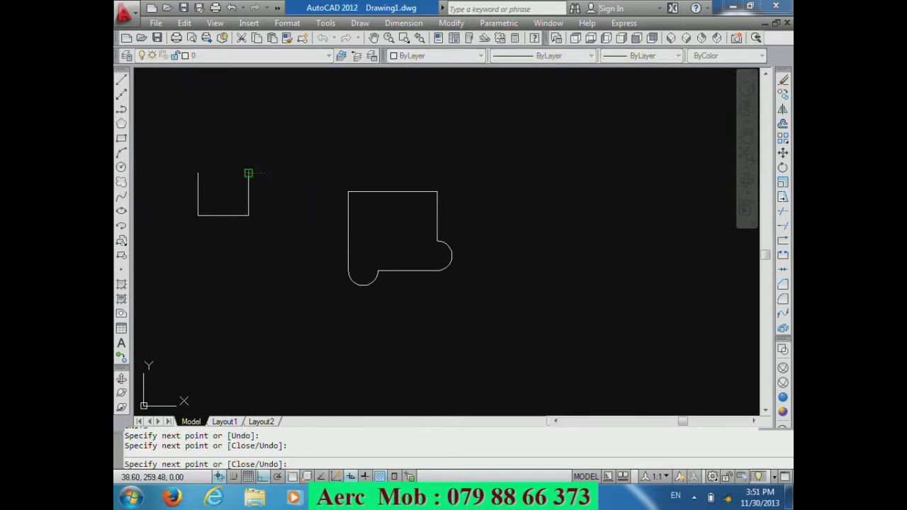
left_click(198, 173)
key("Return")
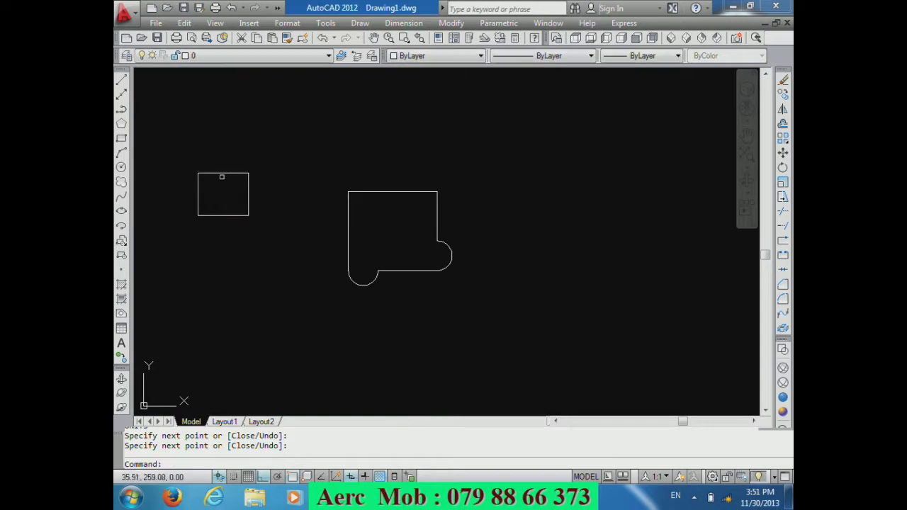
left_click(227, 173)
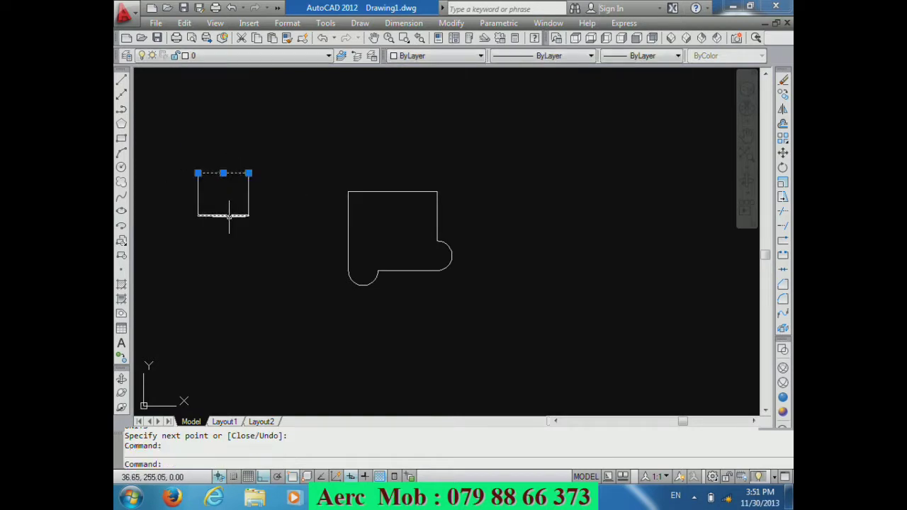
left_click(234, 215)
left_click(260, 210)
left_click(227, 182)
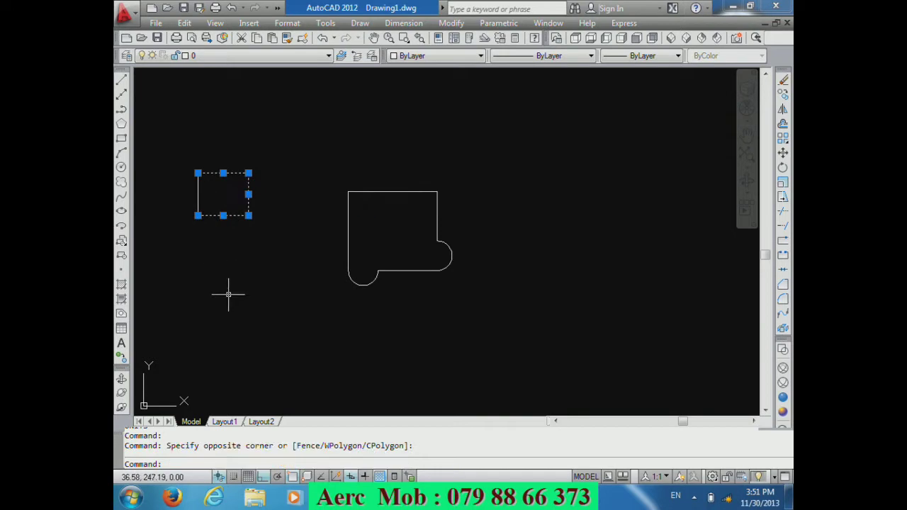
key("Escape")
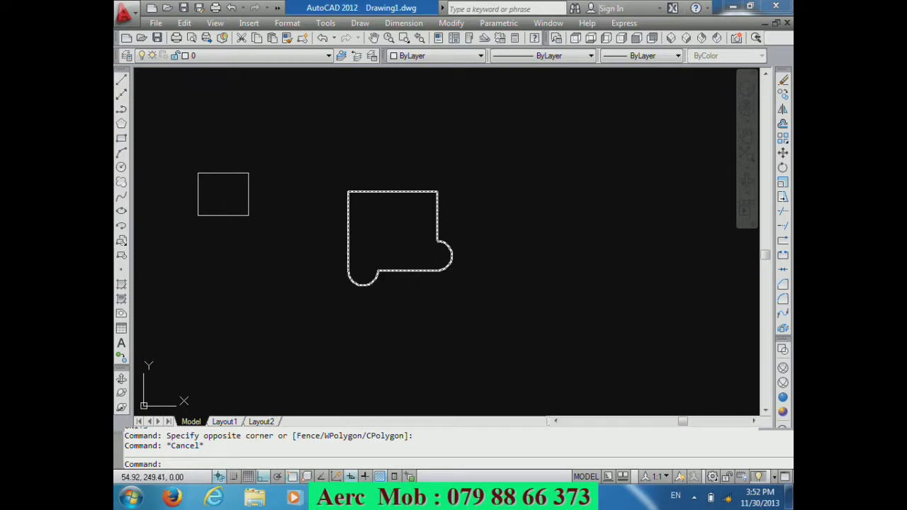
left_click(412, 270)
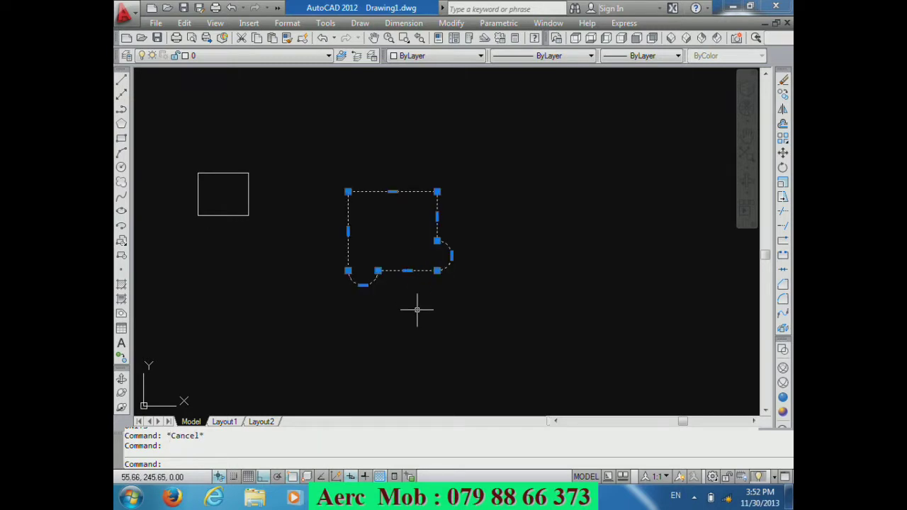
key("Escape")
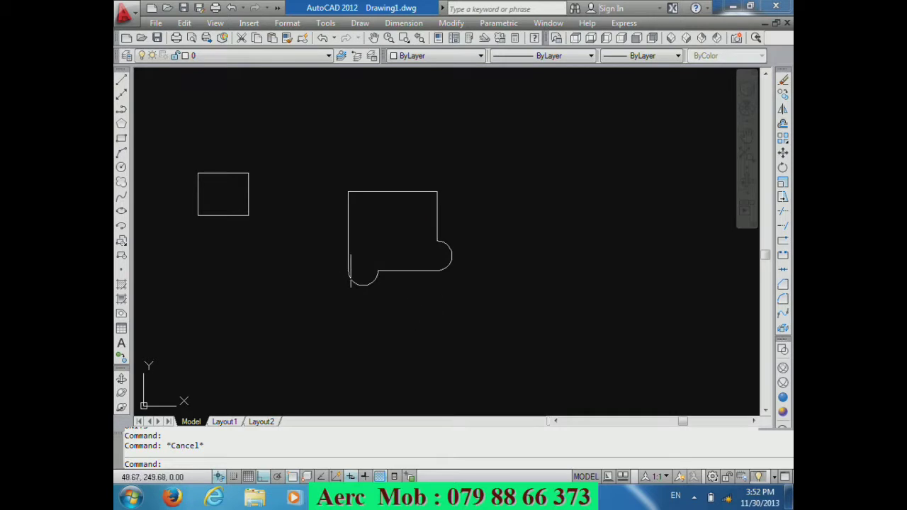
left_click(262, 217)
left_click(184, 151)
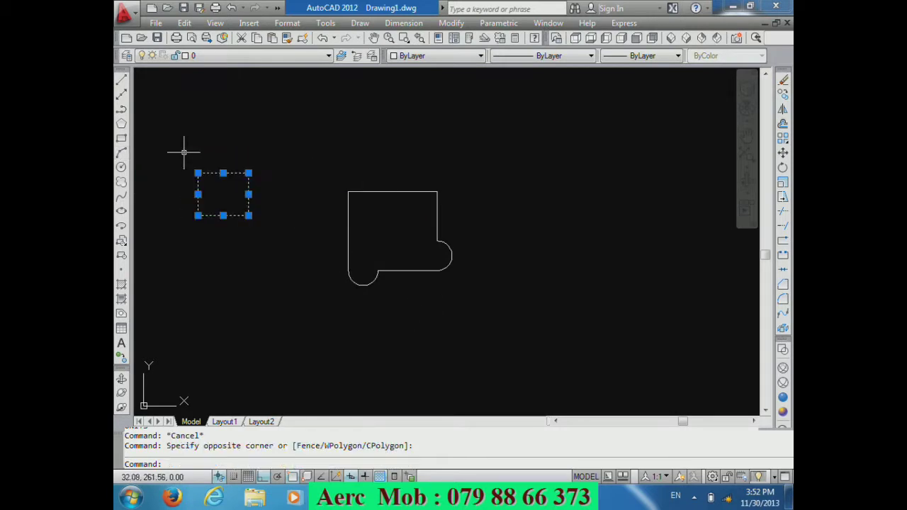
key("Delete")
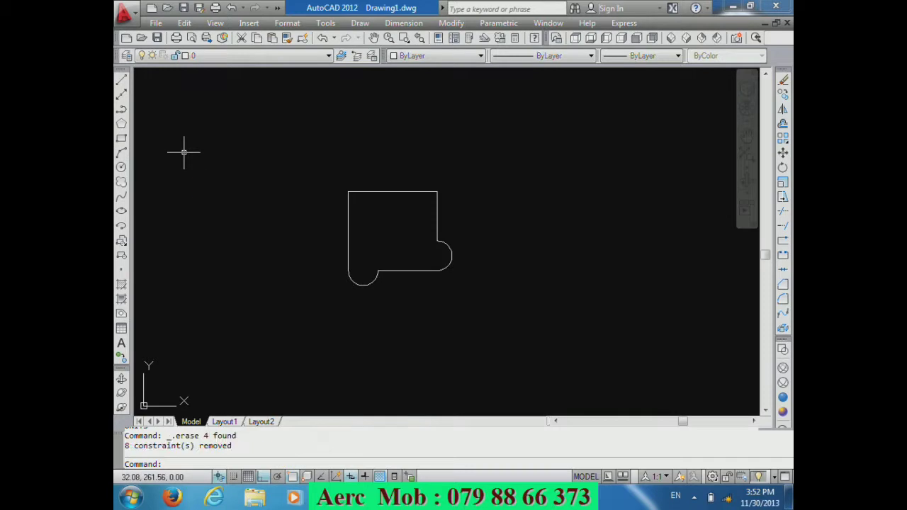
Step: Window-select the whole square outline with its lobes and delete it
scroll(381, 285, "up", 3)
scroll(377, 276, "down", 2)
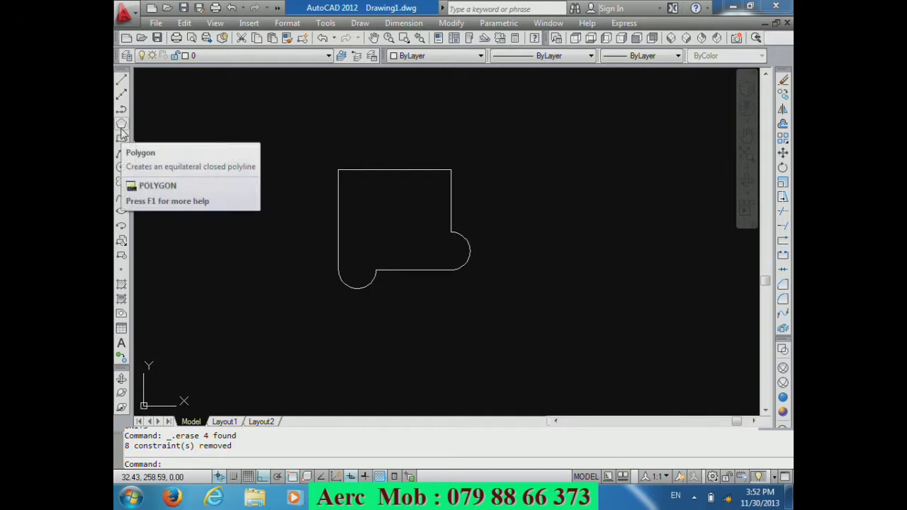
left_click(531, 342)
left_click(301, 113)
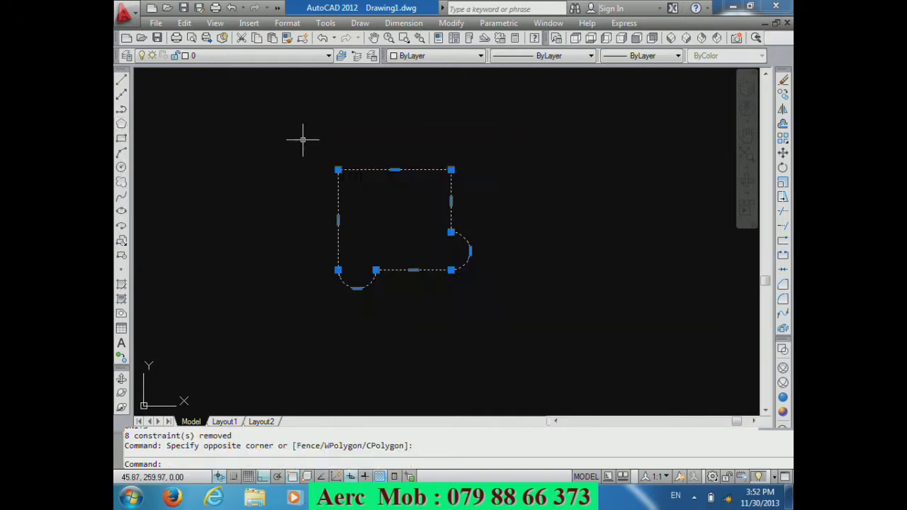
key("Delete")
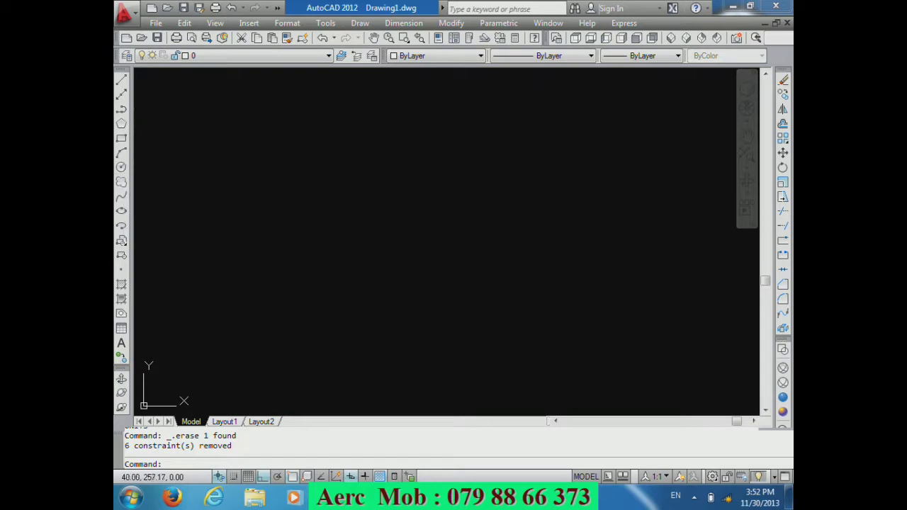
Step: Draw a circle with its centre at coordinates 10,10 and a radius of 7
left_click(122, 168)
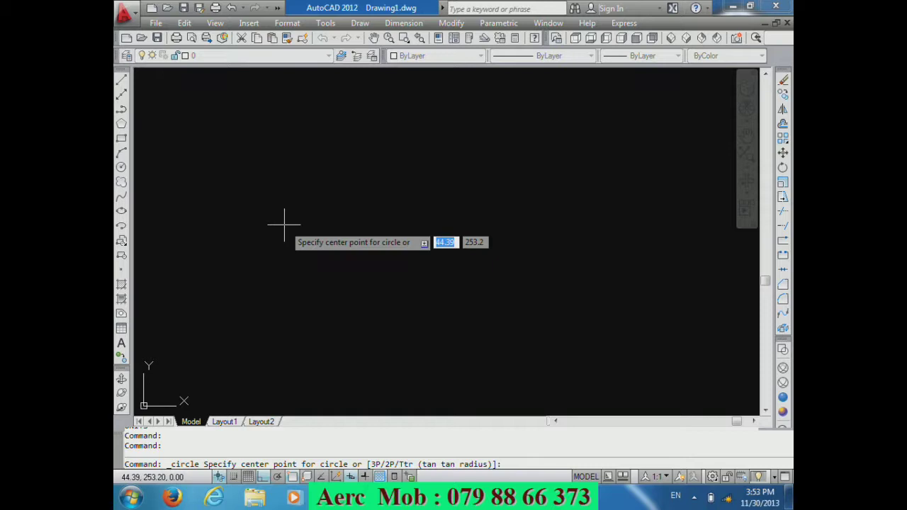
type("10")
key("Tab")
type("10")
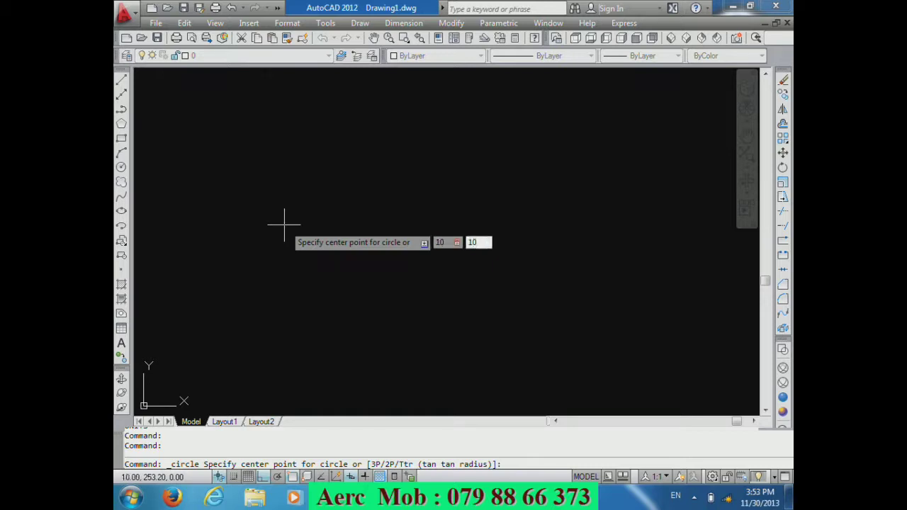
key("Return")
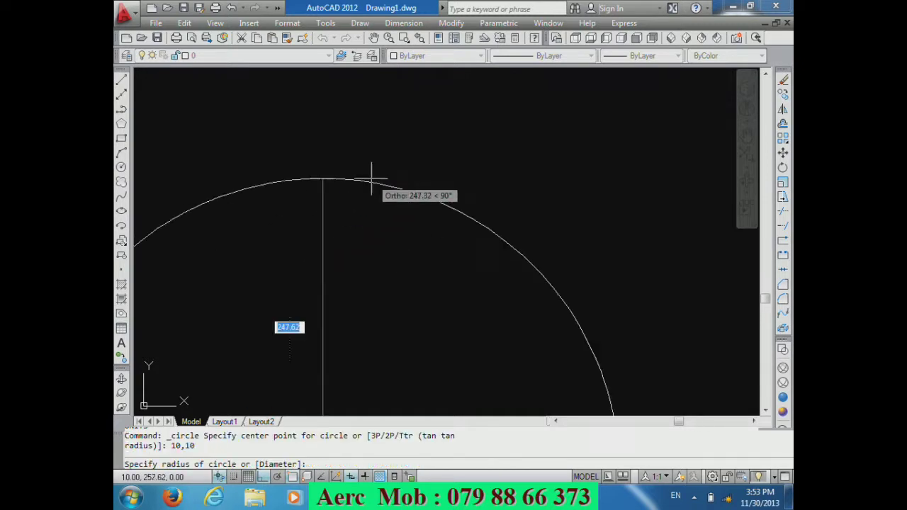
scroll(369, 180, "down", 3)
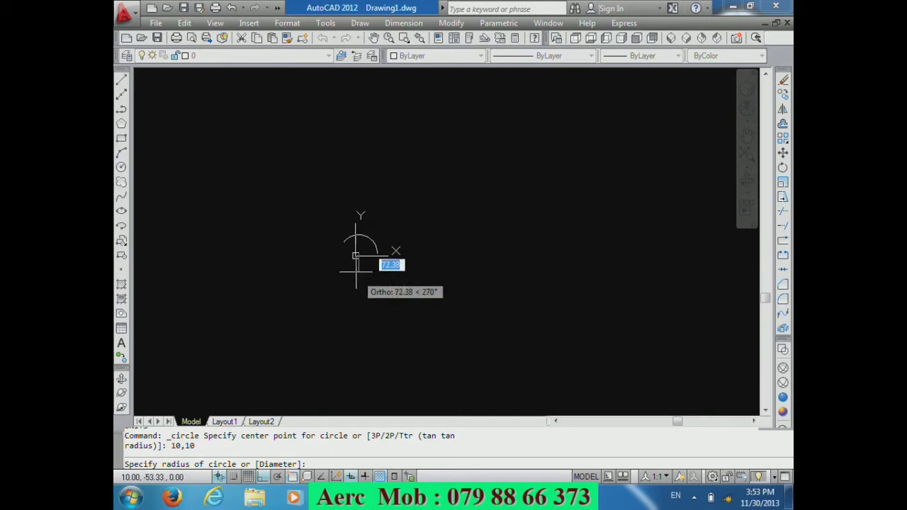
scroll(354, 167, "up", 5)
scroll(340, 219, "up", 4)
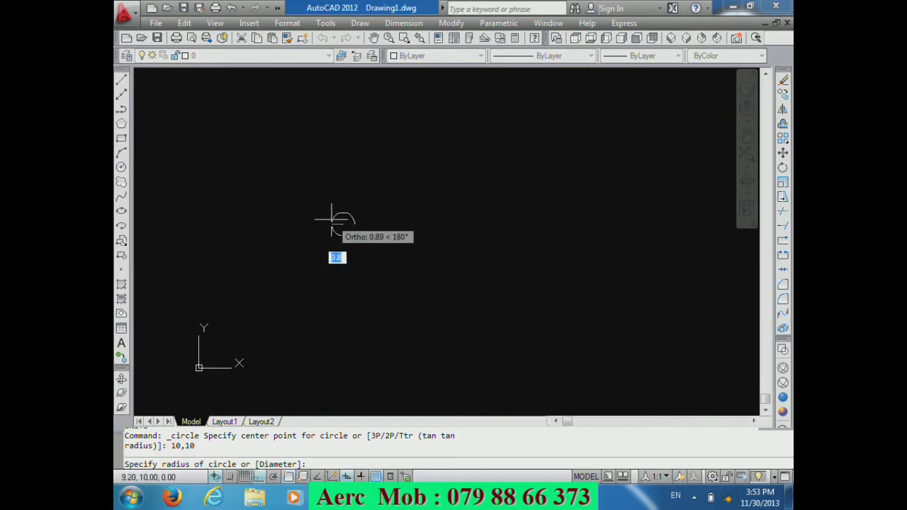
scroll(376, 152, "up", 1)
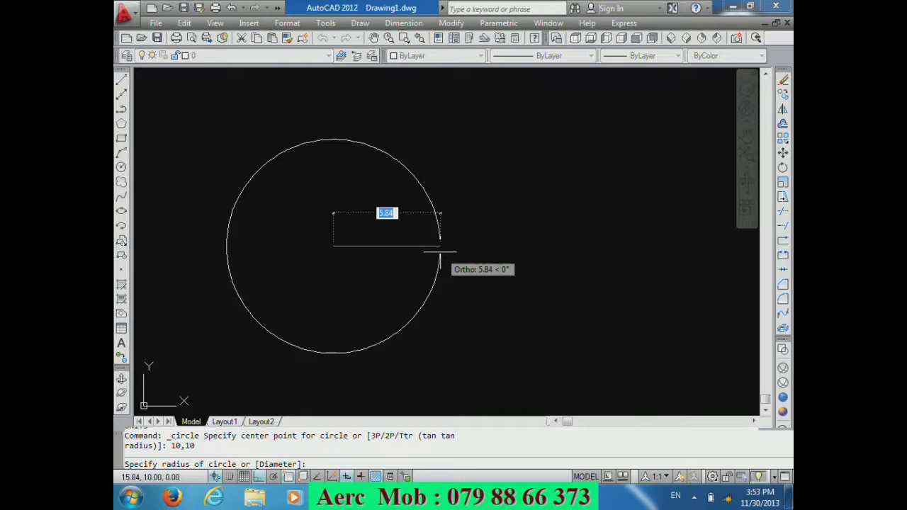
type("7")
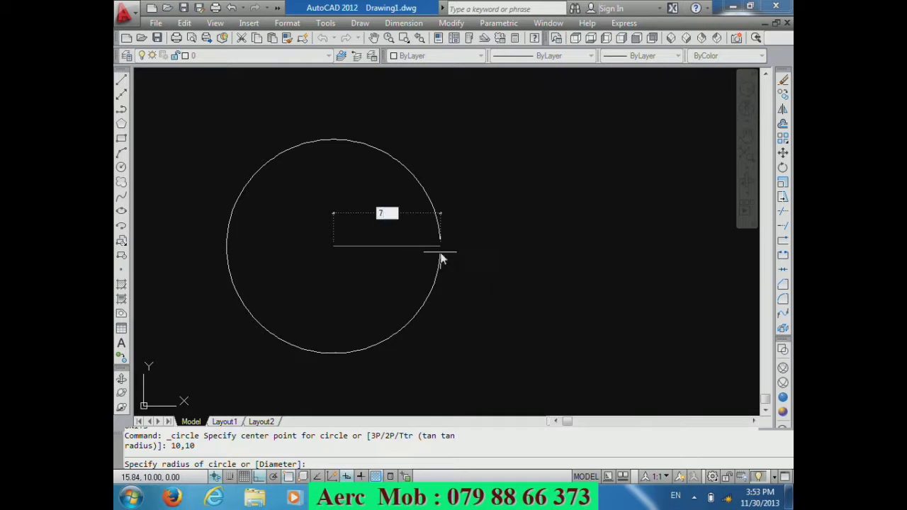
key("Return")
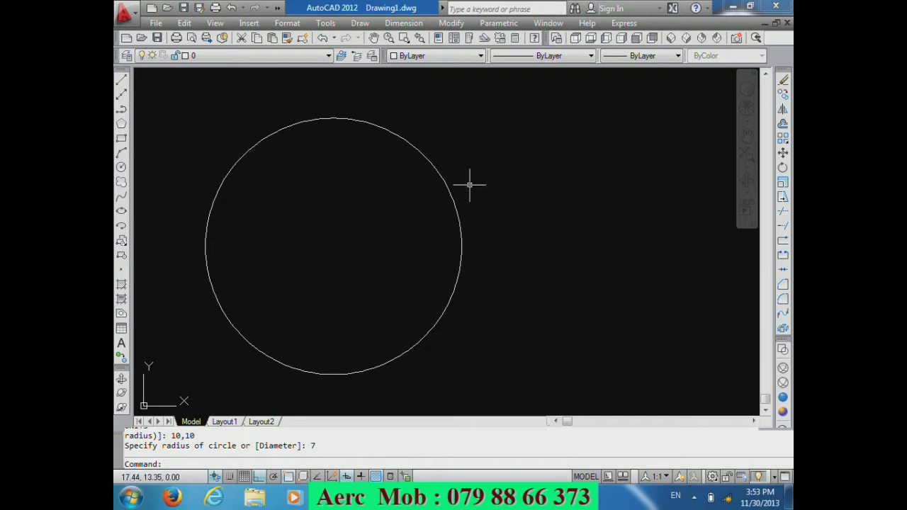
Step: Draw a 6-sided polygon inscribed in a circle, centred at 10,10 with radius 7
left_click(122, 126)
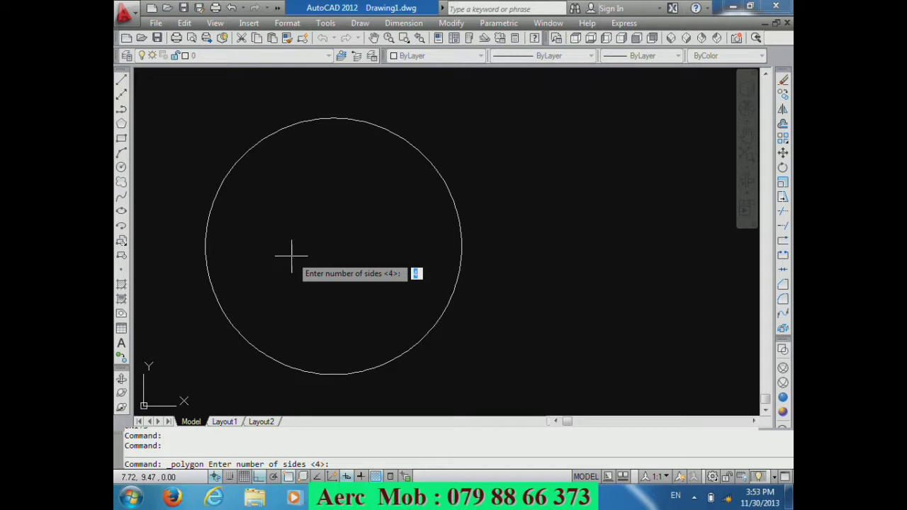
type("6")
key("Return")
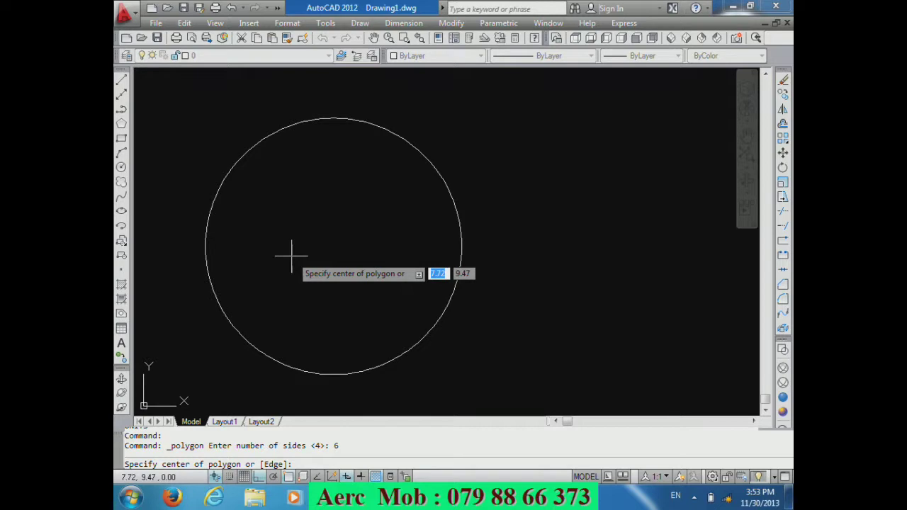
type("10")
key("Tab")
type("10")
key("Return")
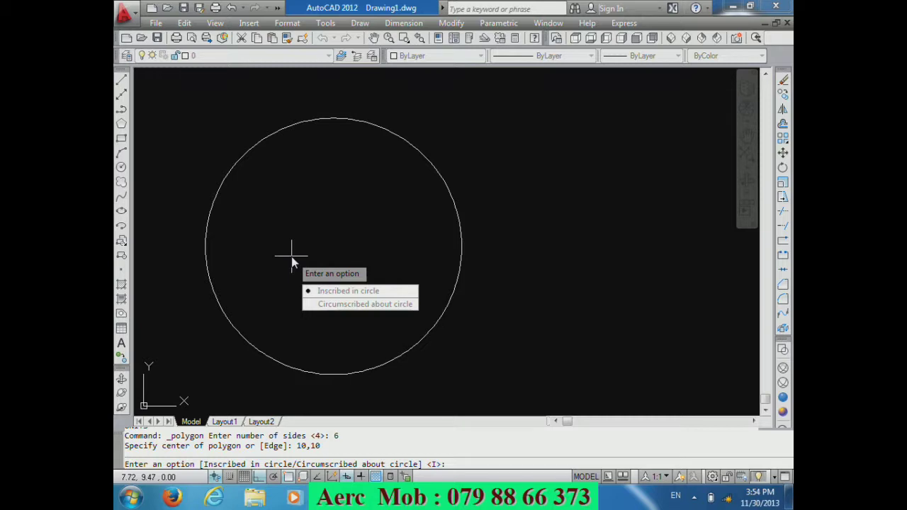
key("Return")
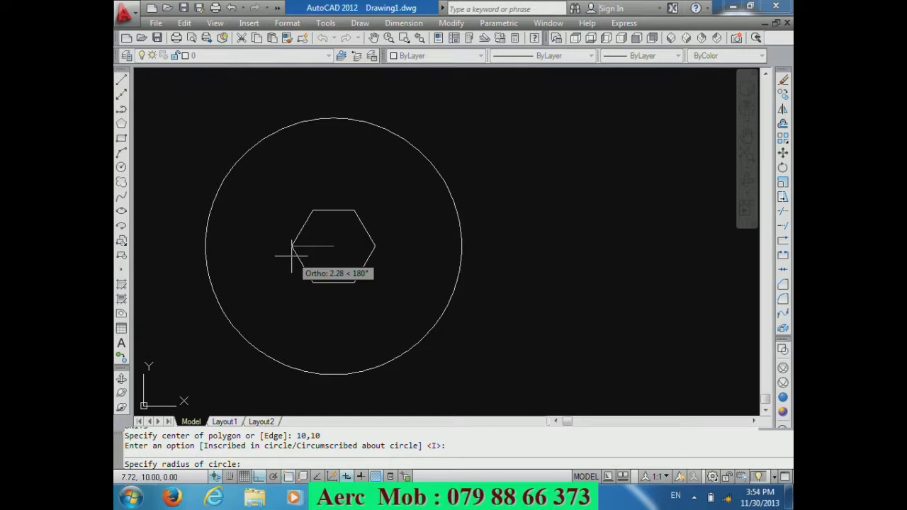
type("7")
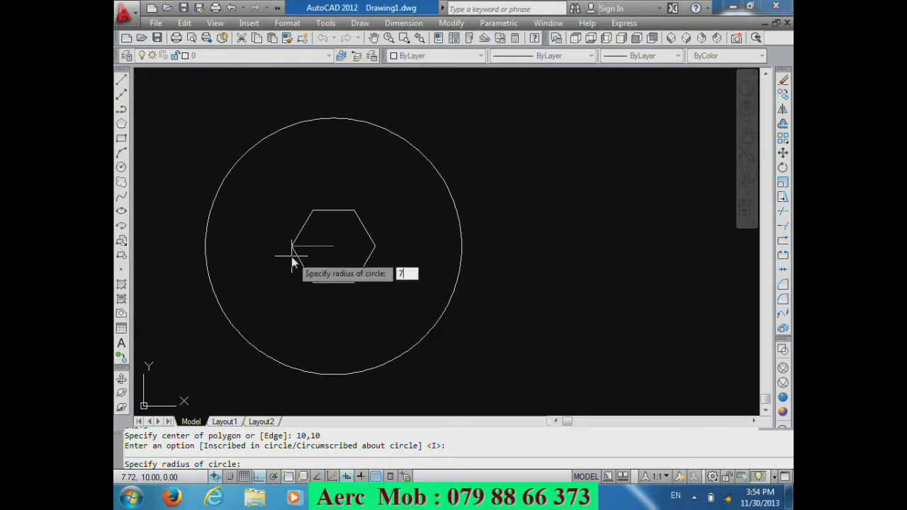
key("Return")
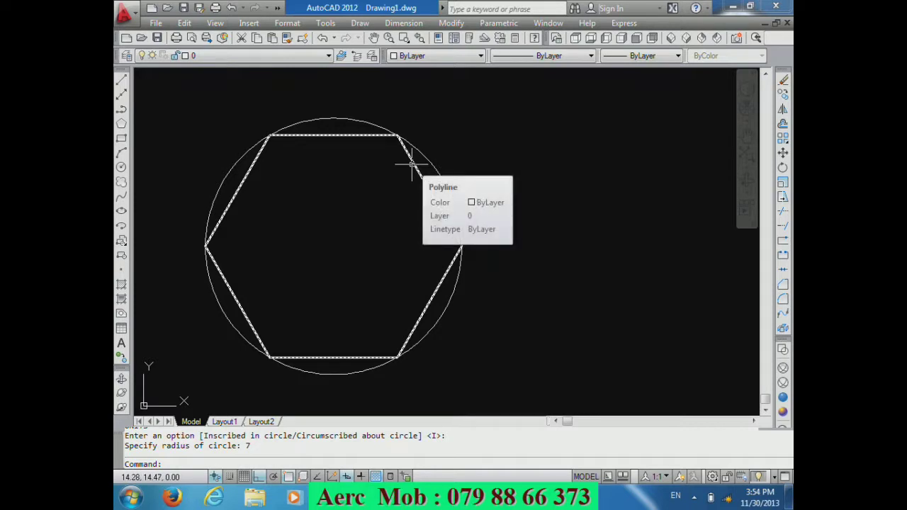
Step: Erase the hexagon, then undo the erase to restore it
left_click(345, 136)
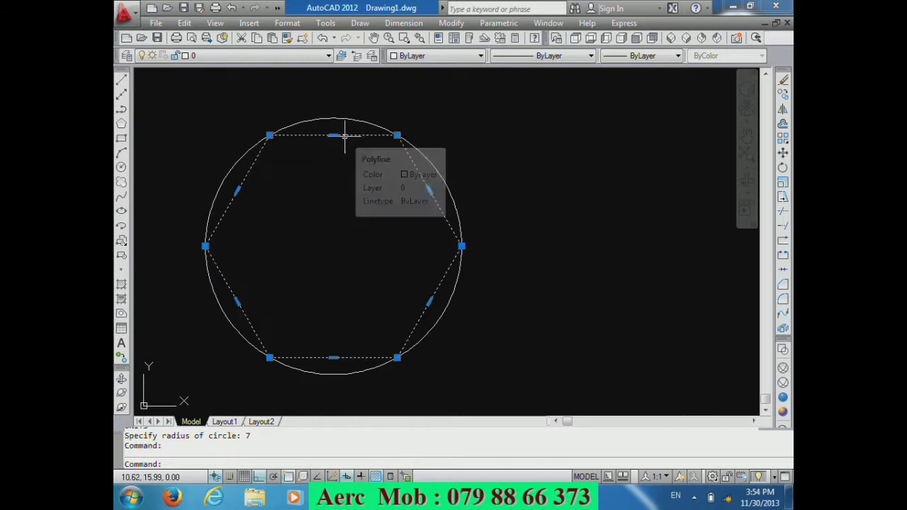
key("Delete")
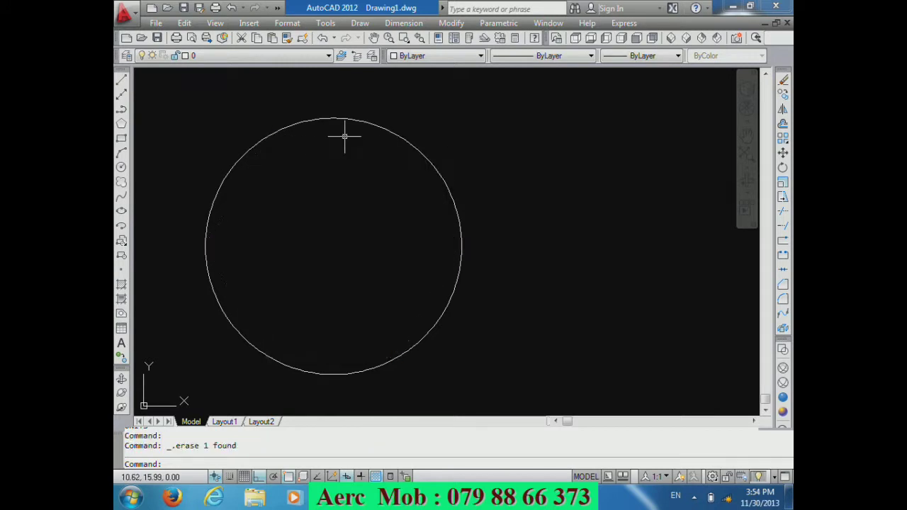
key("ctrl+z")
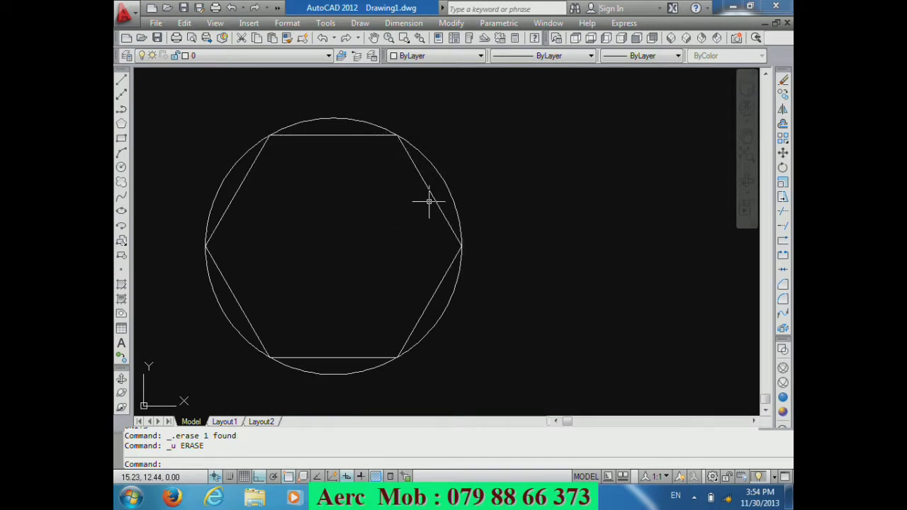
left_click(122, 124)
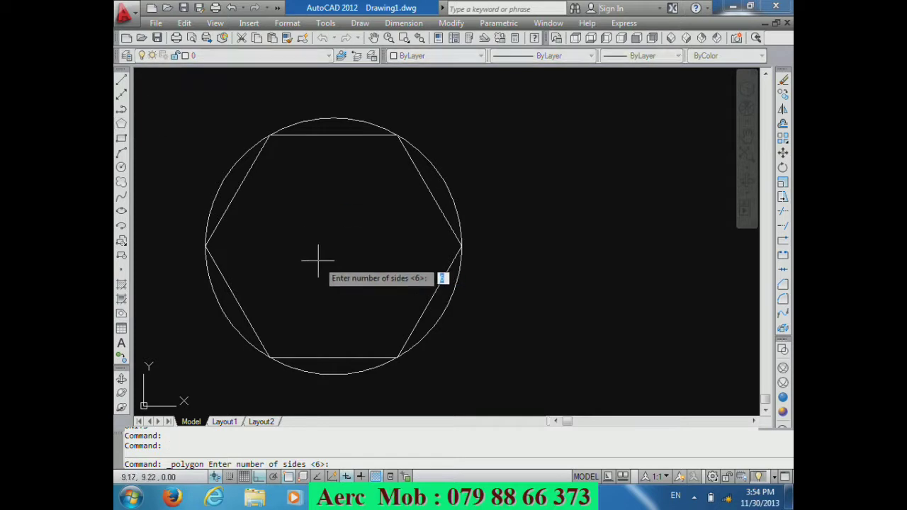
Step: Draw a six-sided polygon centred at 10,10, circumscribed about the circle with radius 7
key("Return")
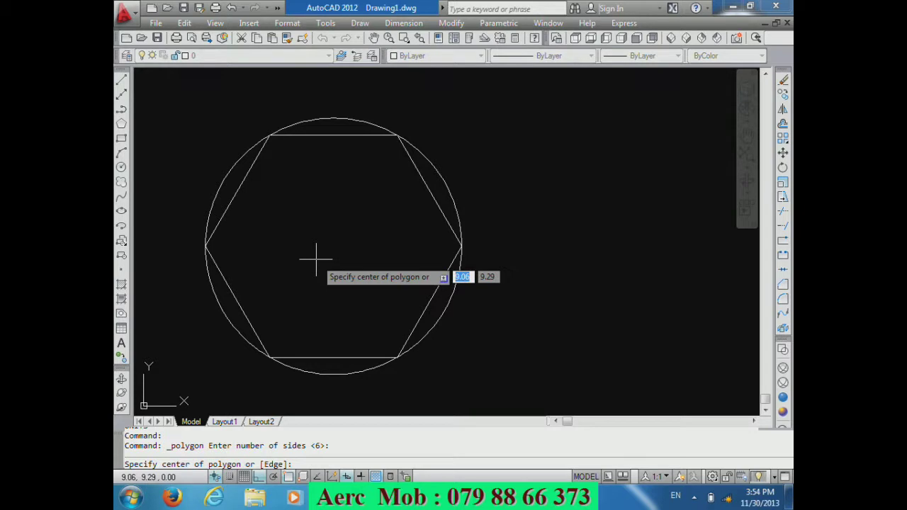
type("10")
key("Tab")
type("10")
key("Return")
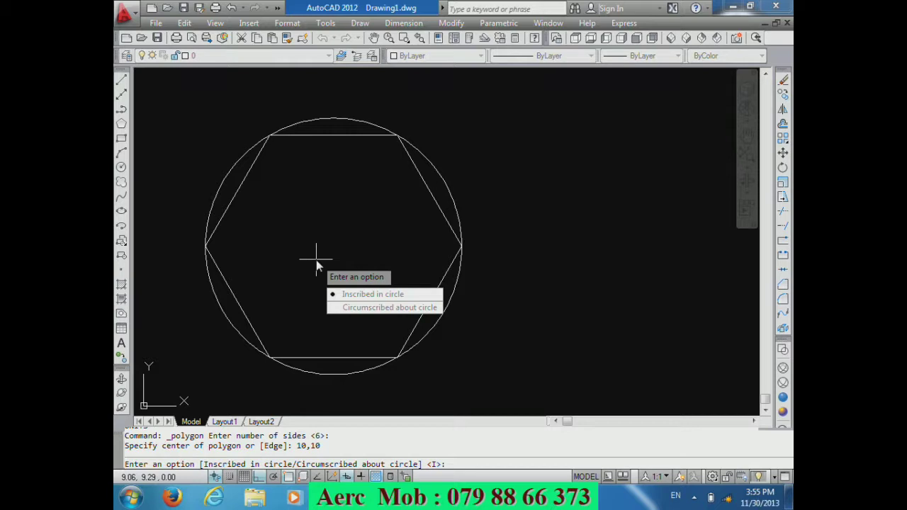
key("Down")
left_click(340, 308)
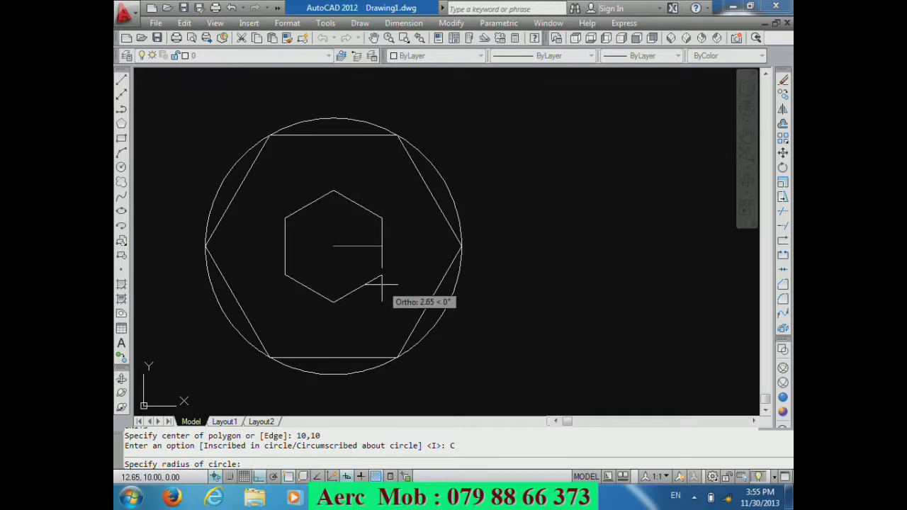
type("7")
key("Return")
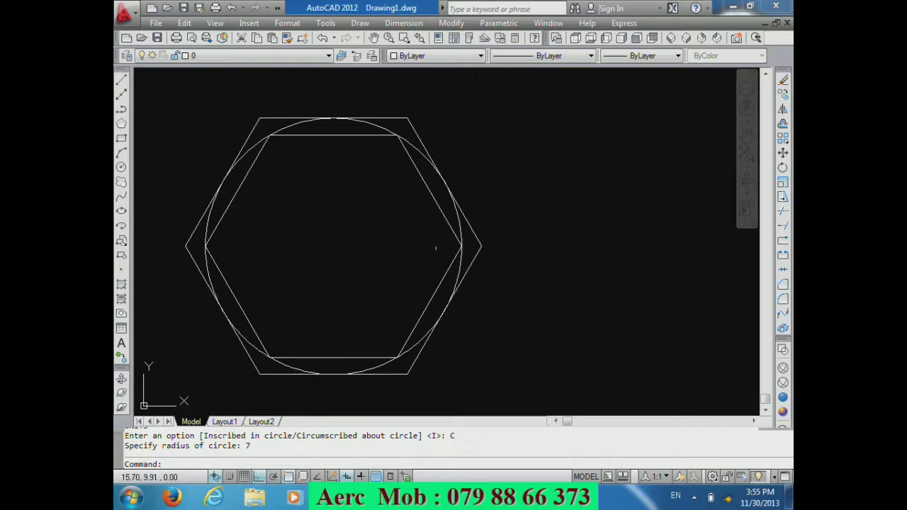
left_click(367, 135)
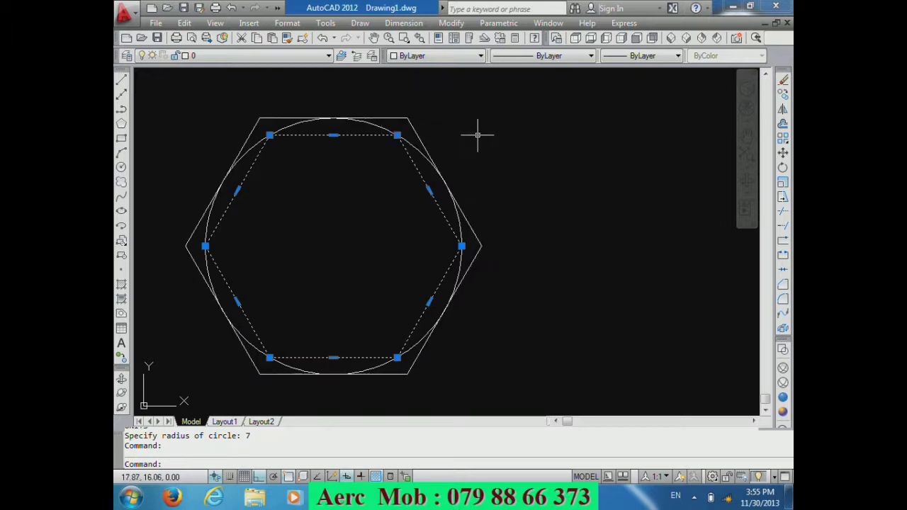
key("Escape")
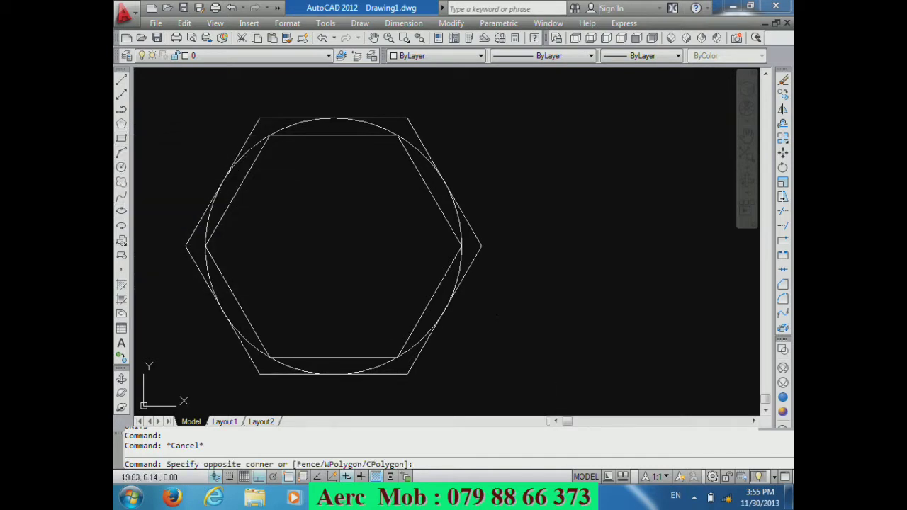
Step: Erase the circle and both hexagons using a crossing window selection
left_click_drag(564, 318, 425, 234)
key("Delete")
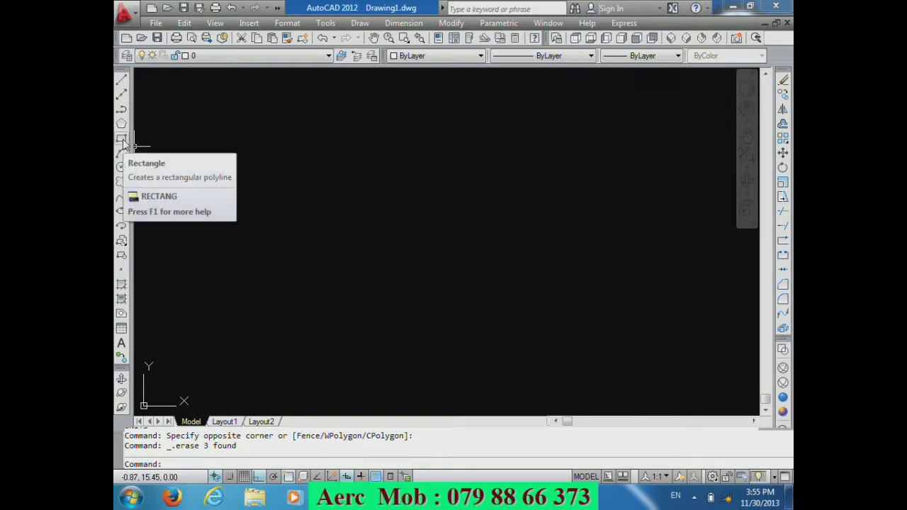
mouse_move(121, 139)
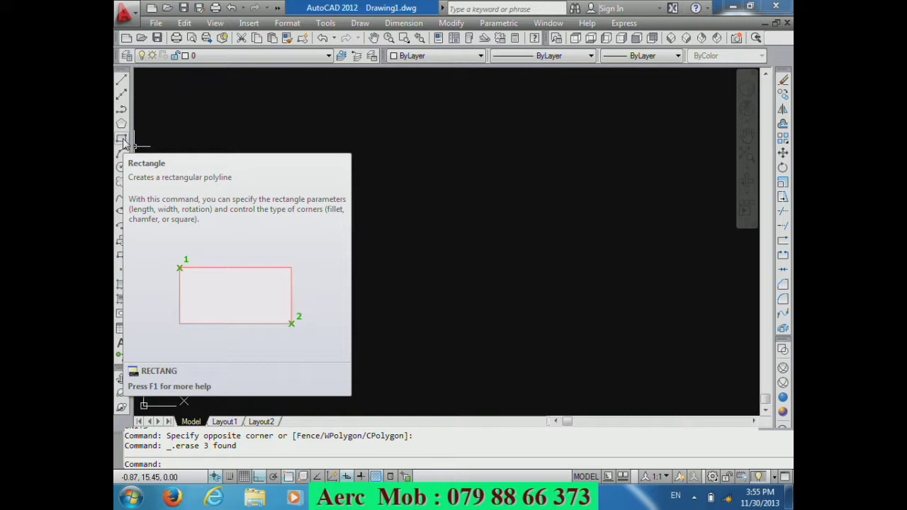
left_click(122, 140)
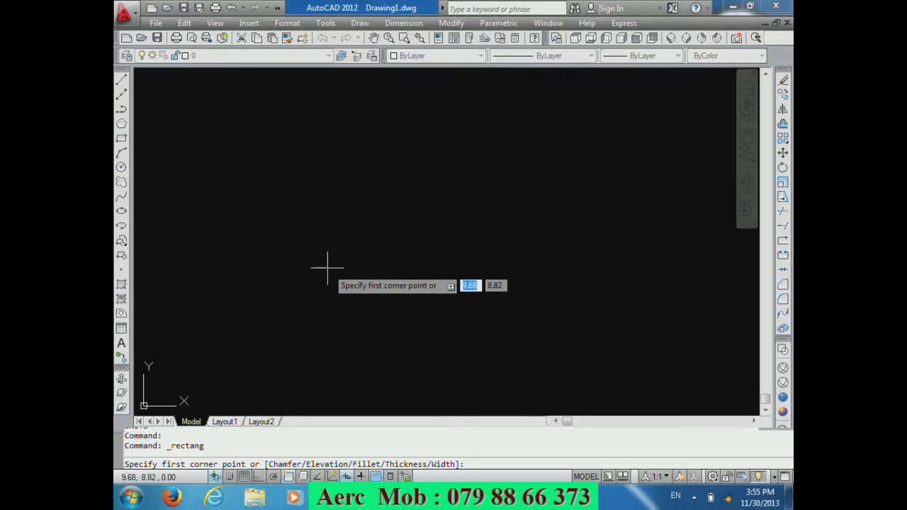
type("1")
key("BackSpace")
key("Tab")
type("10")
key("Return")
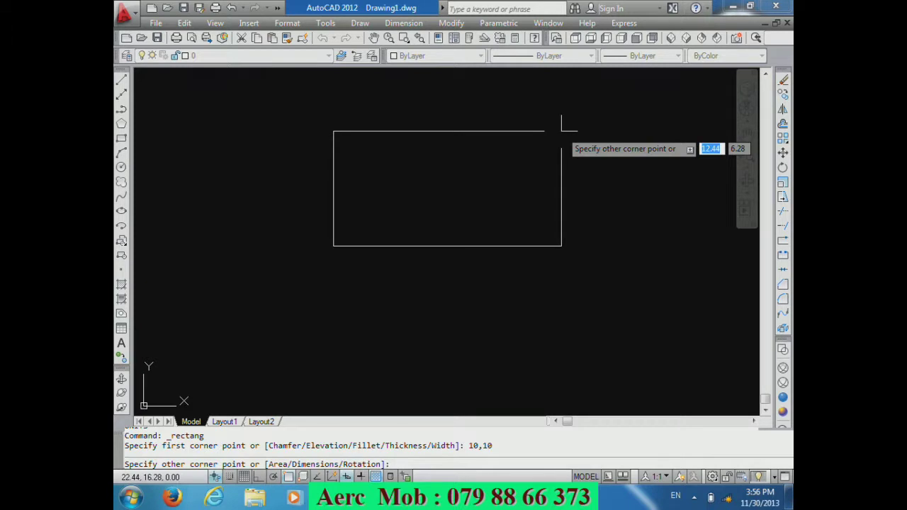
type("6")
key("Tab")
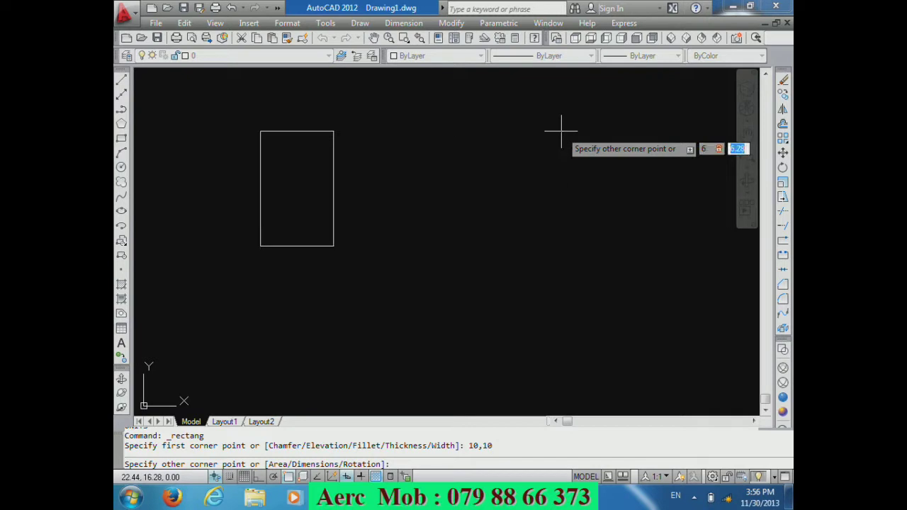
type("3")
key("Return")
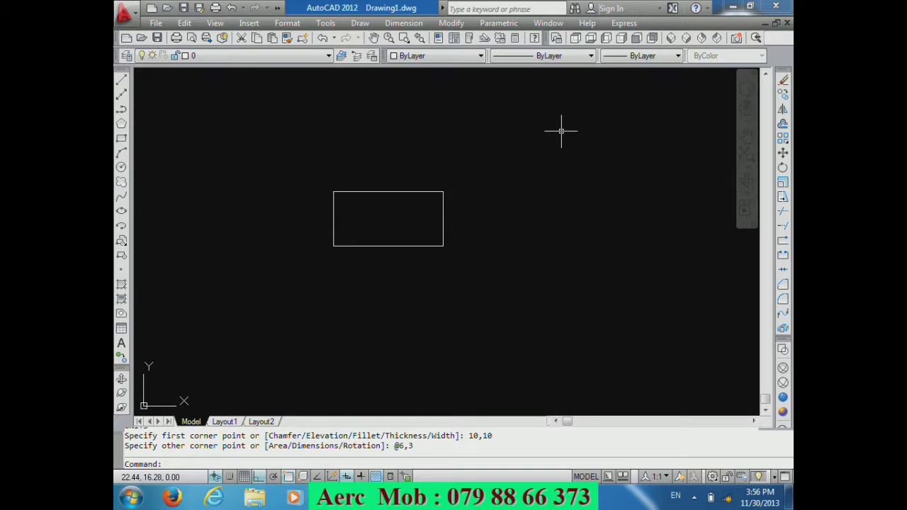
left_click(462, 199)
left_click(443, 192)
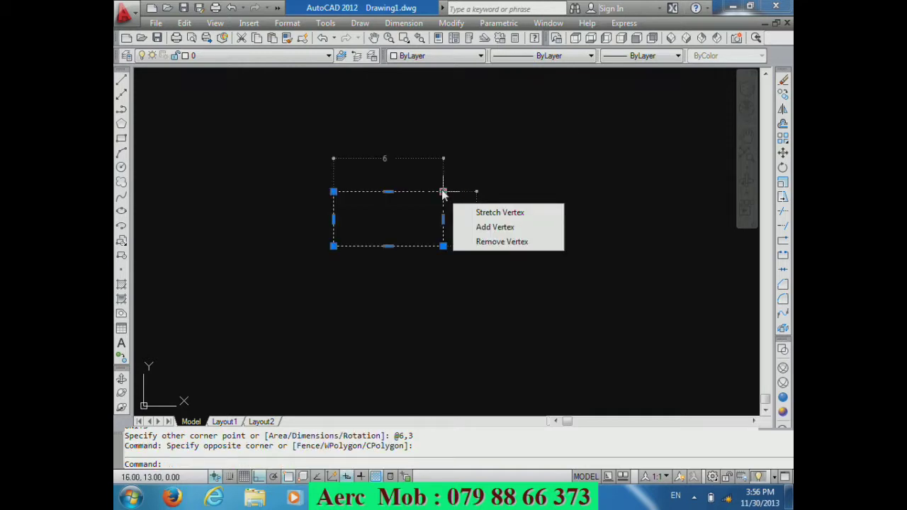
key("Escape")
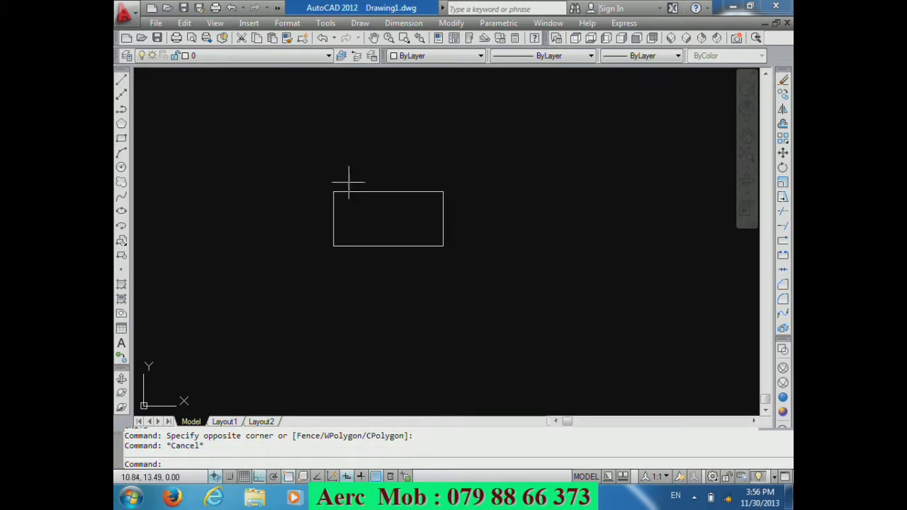
left_click(417, 216)
left_click(373, 160)
key("Delete")
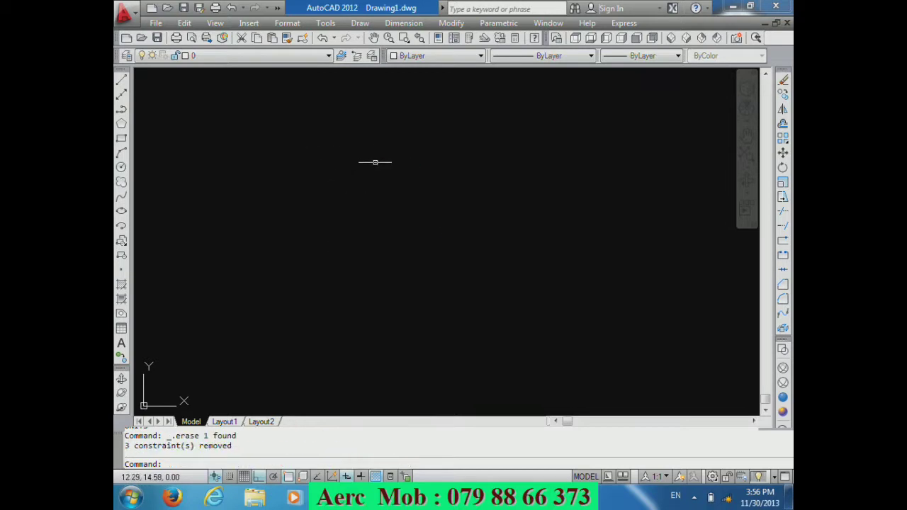
left_click(121, 138)
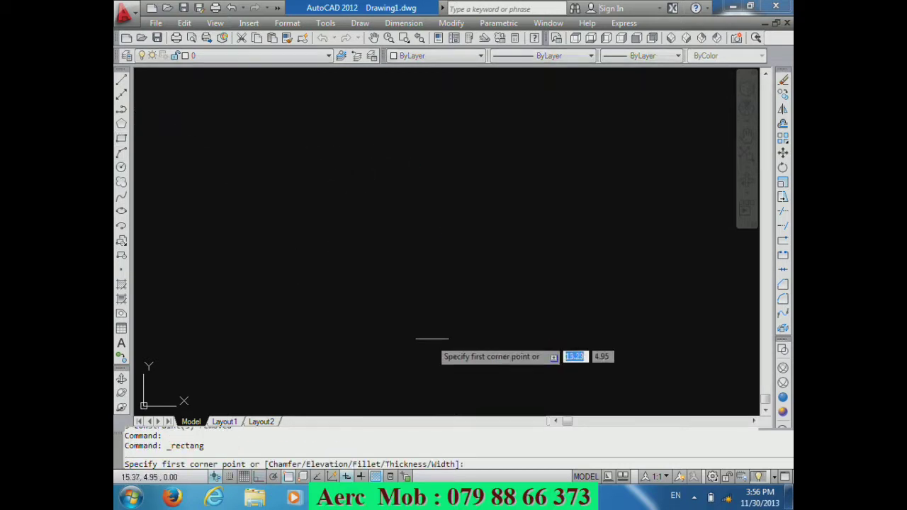
type("10")
key("Tab")
type("10")
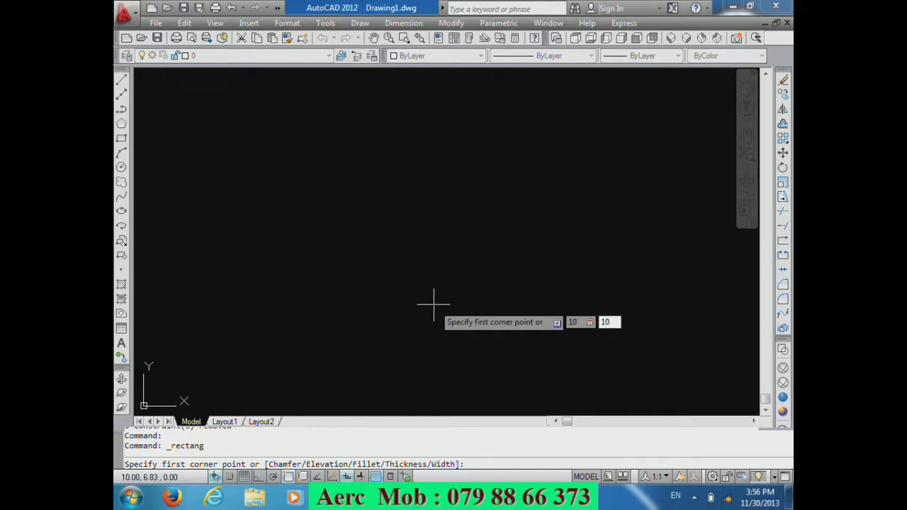
key("Return")
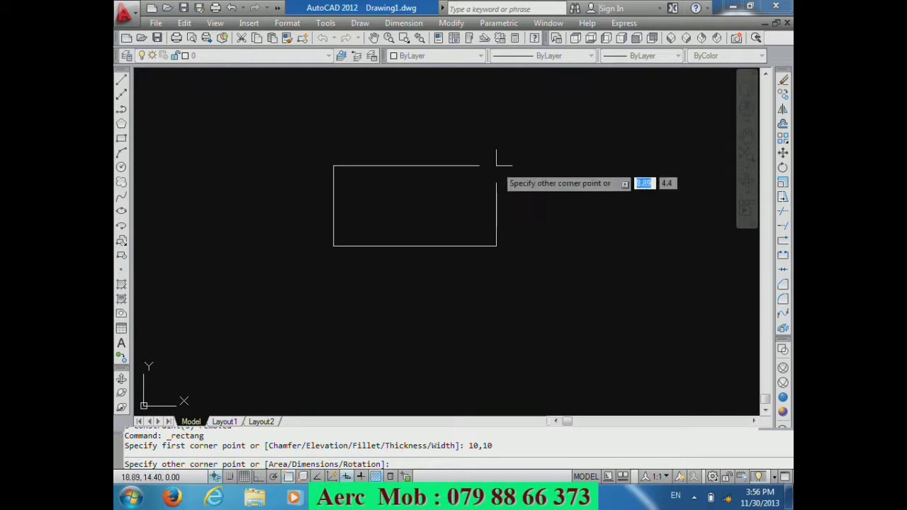
type("5")
key("Tab")
type("5")
key("Return")
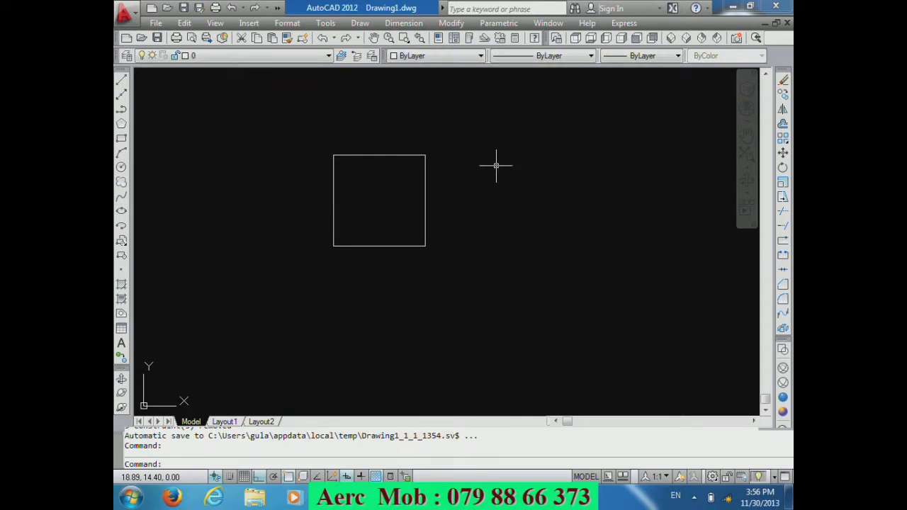
key("ctrl+z")
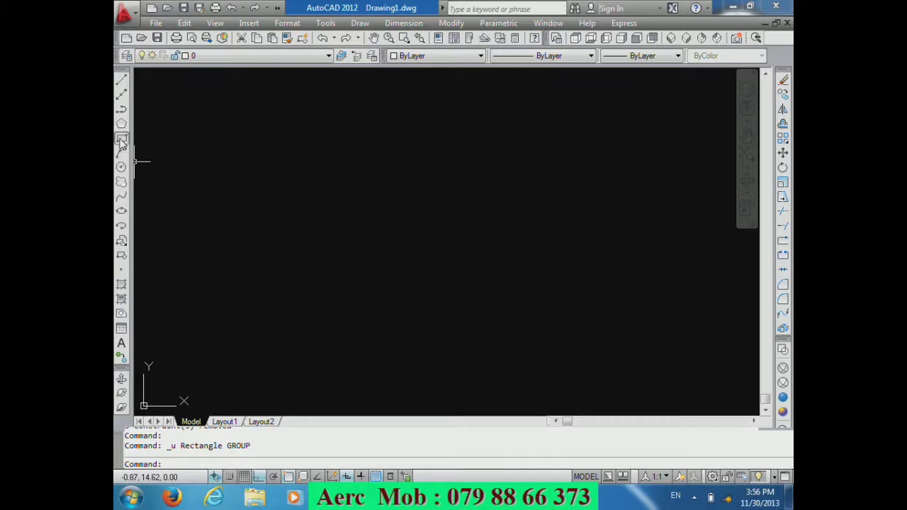
Step: Start a rectangle with its first corner at 10,10
left_click(121, 140)
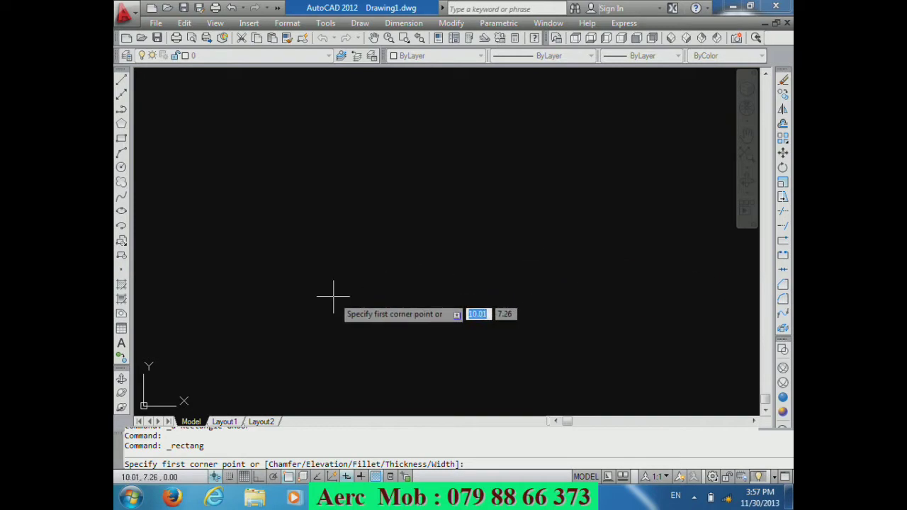
type("10")
key("Tab")
type("10")
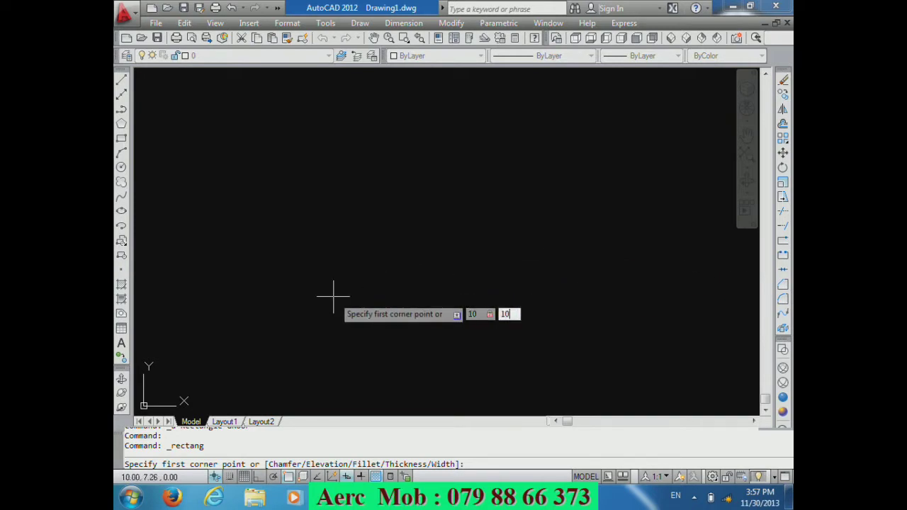
key("Return")
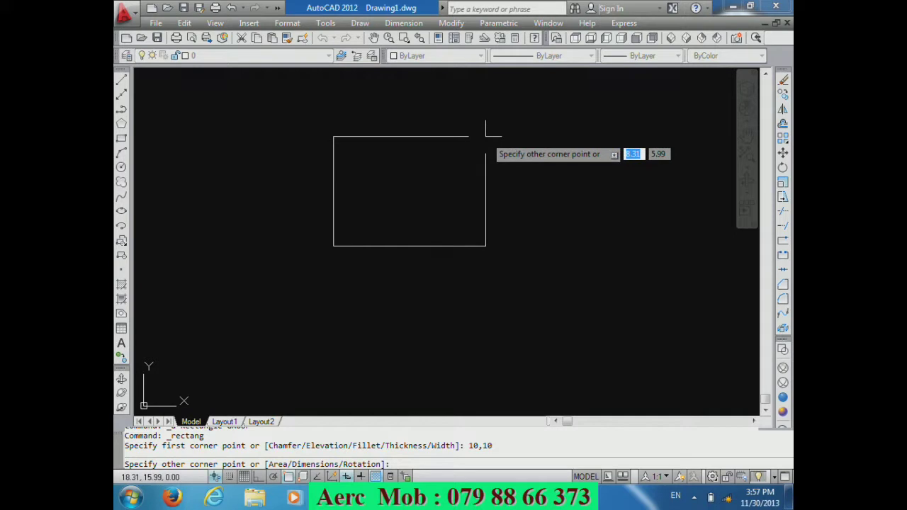
Step: Size the rectangle by an area of 24 with a width of 4
type("a")
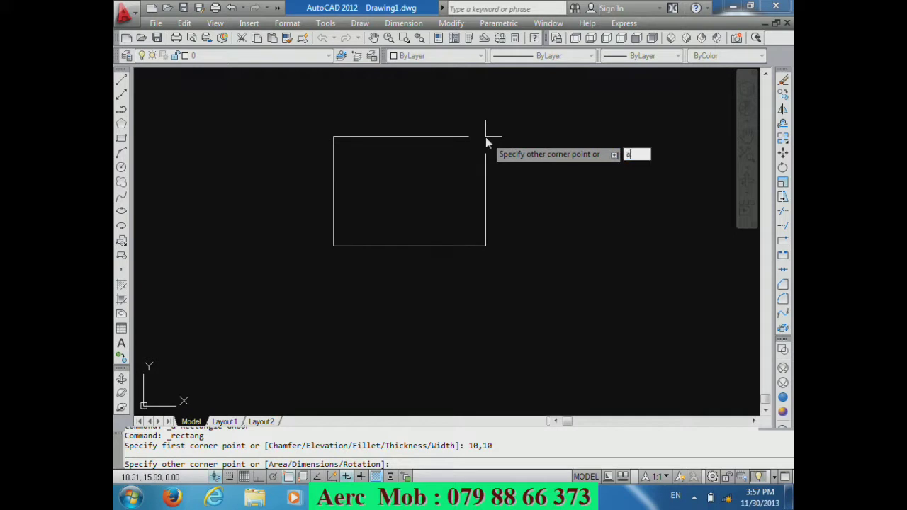
key("Return")
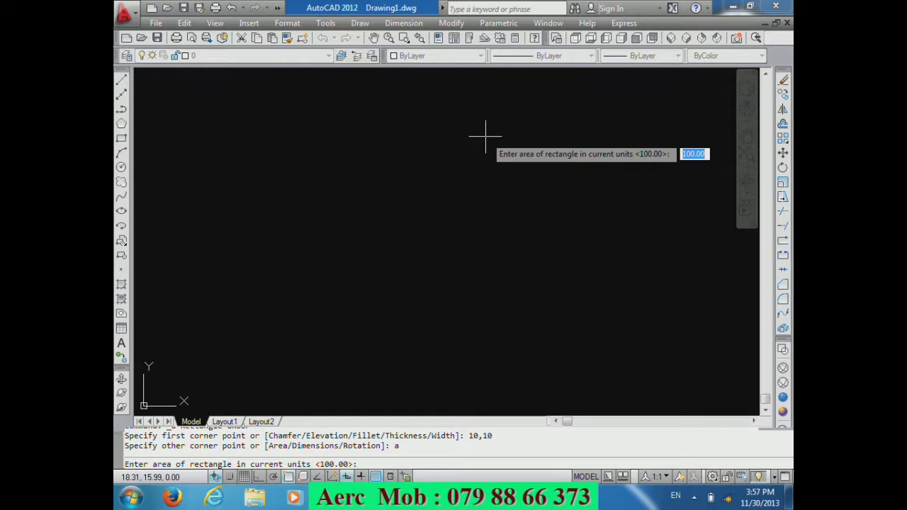
type("24")
key("Return")
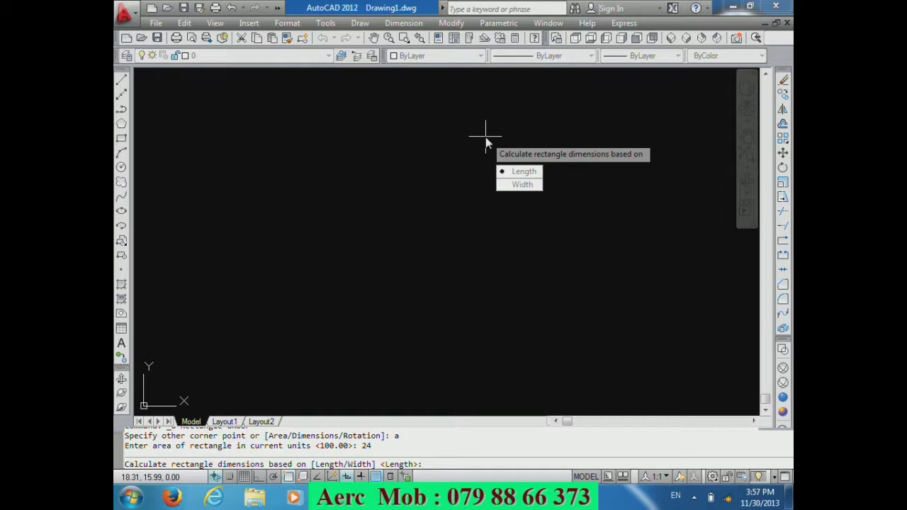
key("Down")
left_click(503, 185)
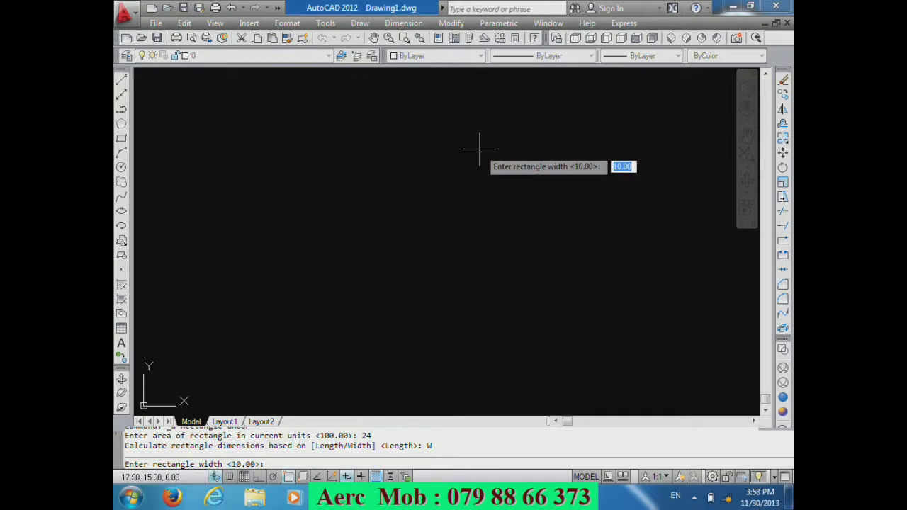
type("4")
key("Return")
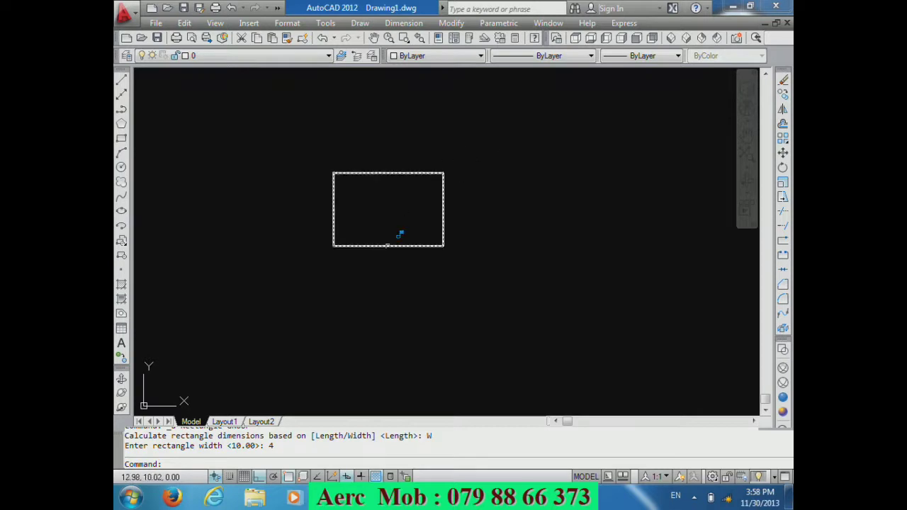
left_click(360, 23)
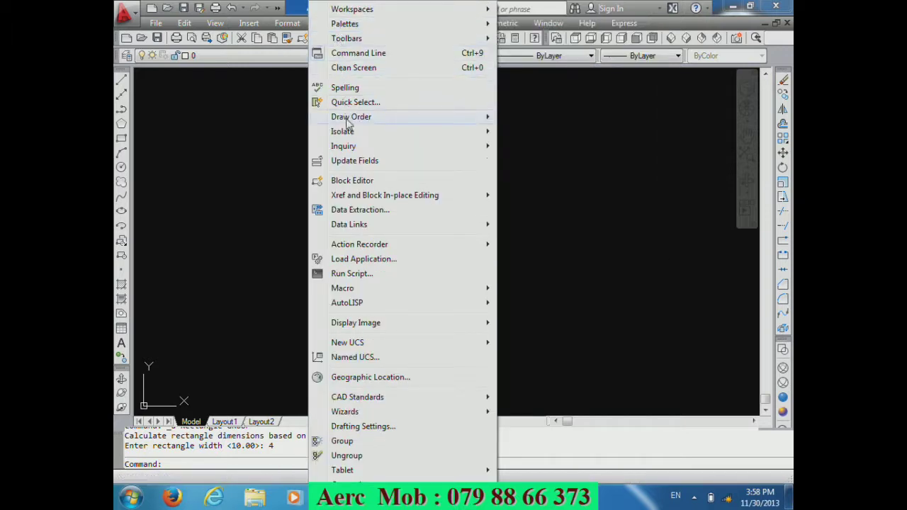
mouse_move(343, 146)
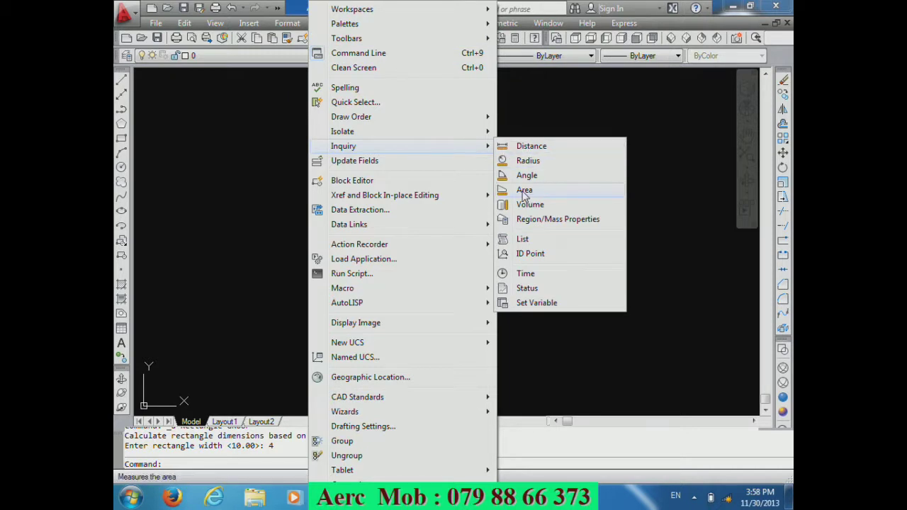
Step: Measure the rectangle's area via its four corners: Area 24.00, Perimeter 20.00
left_click(524, 191)
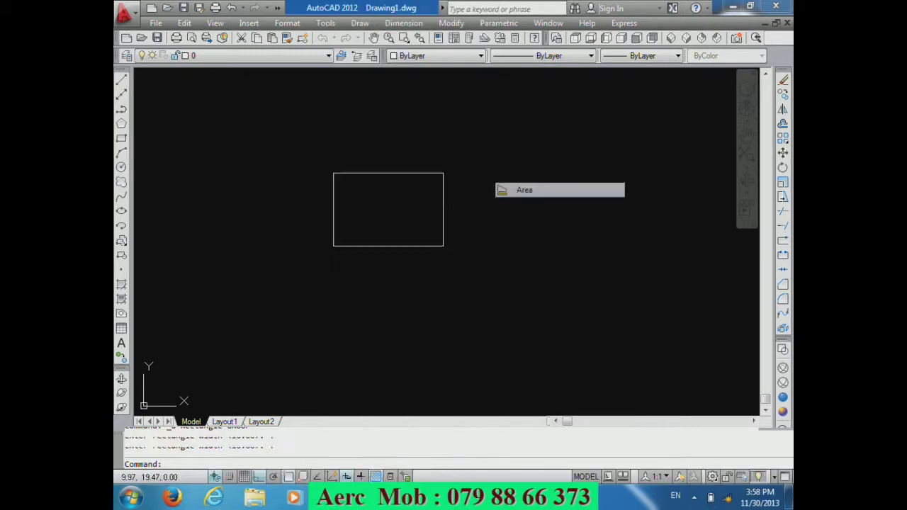
left_click(333, 173)
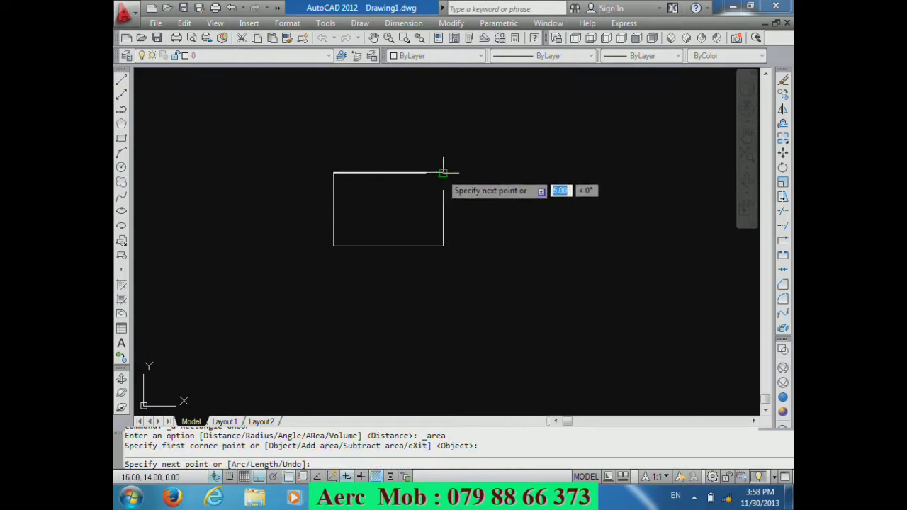
left_click(443, 172)
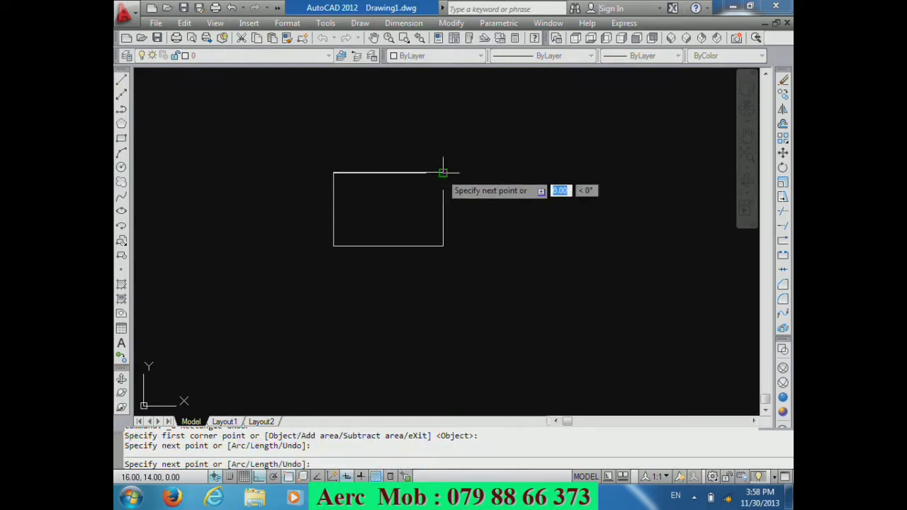
left_click(443, 246)
left_click(333, 246)
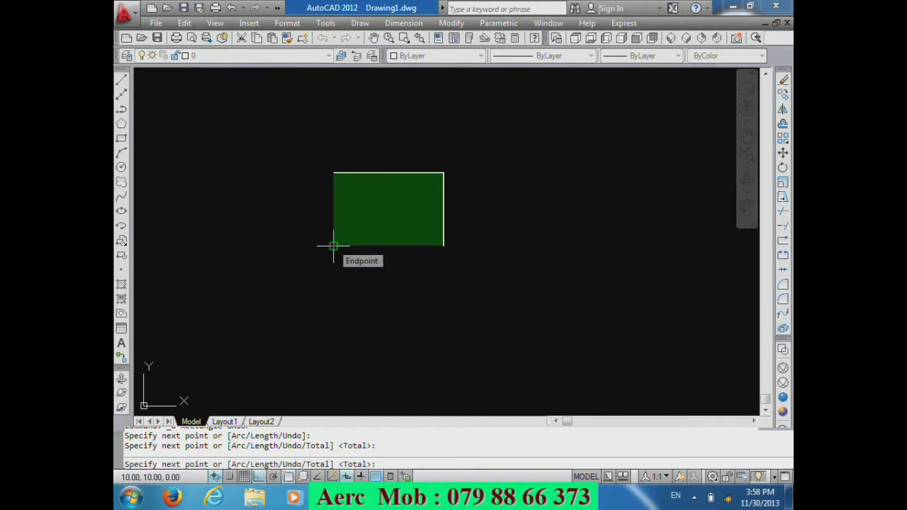
key("Return")
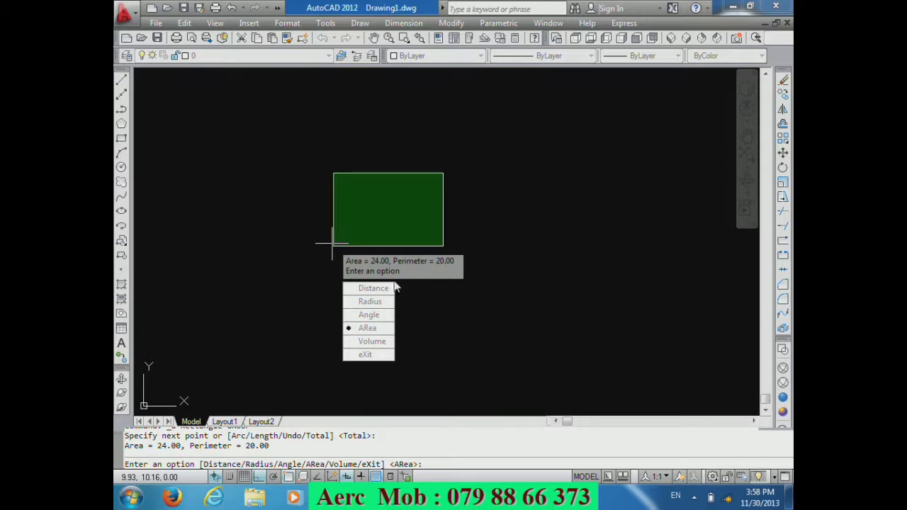
Step: Measure the angle between two of the rectangle's lines
left_click(375, 318)
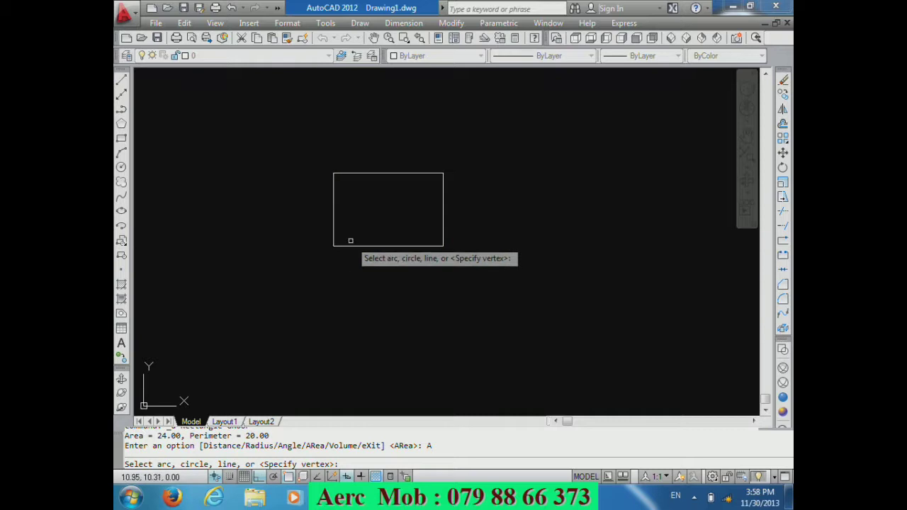
left_click(341, 246)
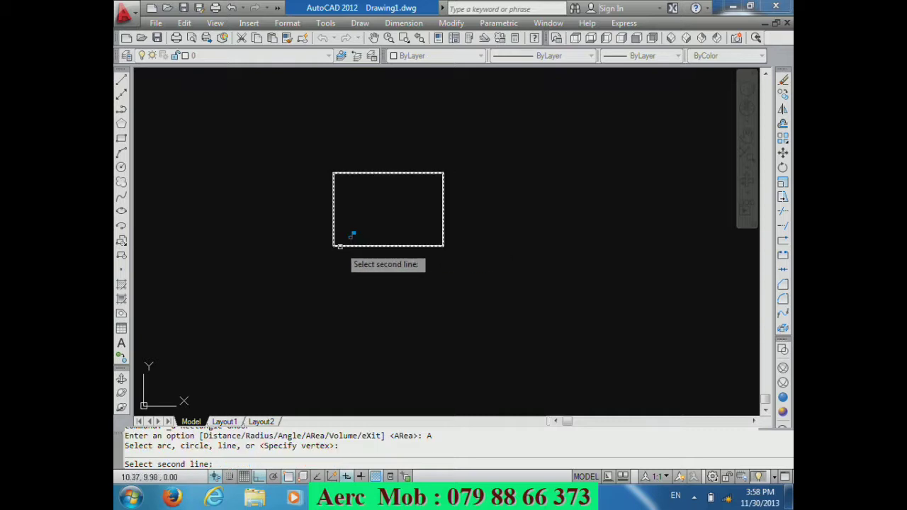
left_click(340, 246)
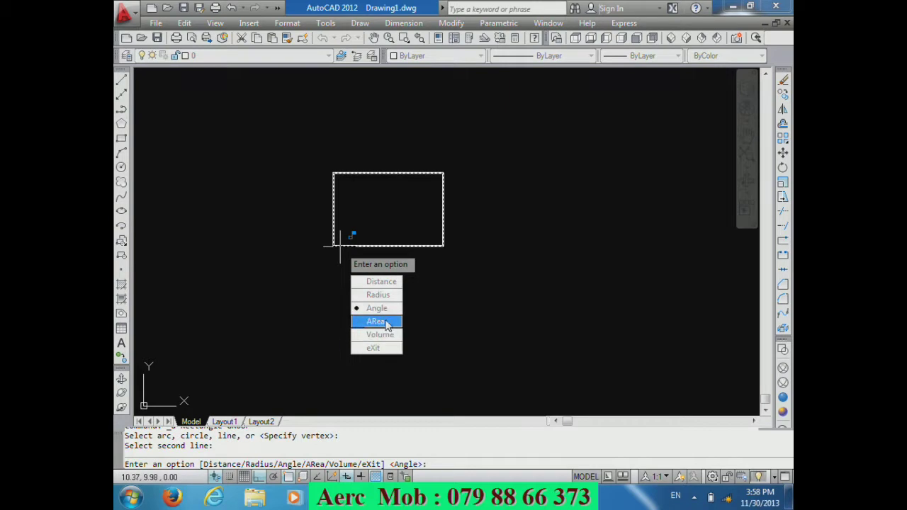
Step: Measure a 3.00 distance from the rectangle's bottom-left corner, then end measuring
left_click(387, 285)
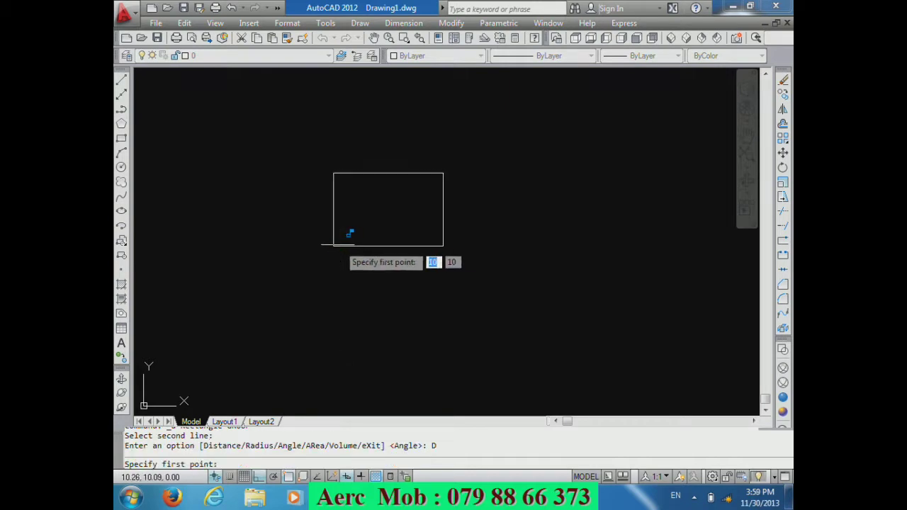
left_click(333, 246)
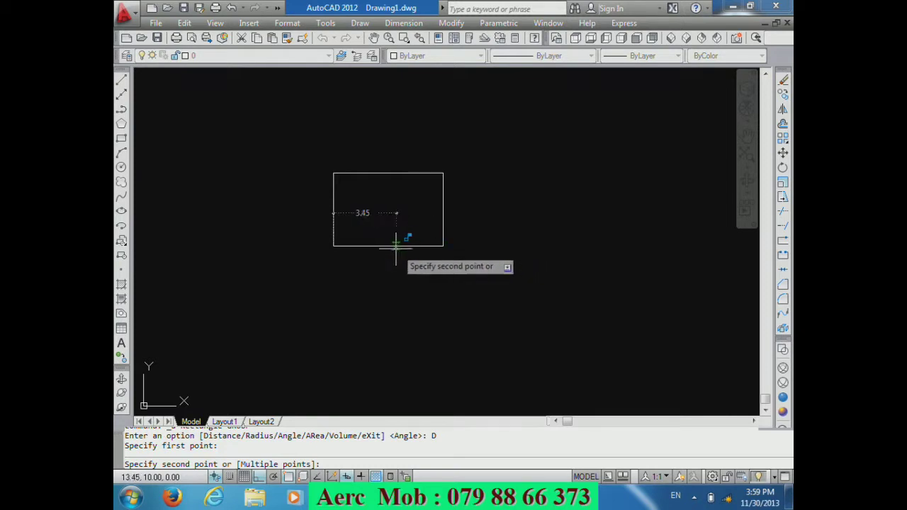
left_click(389, 247)
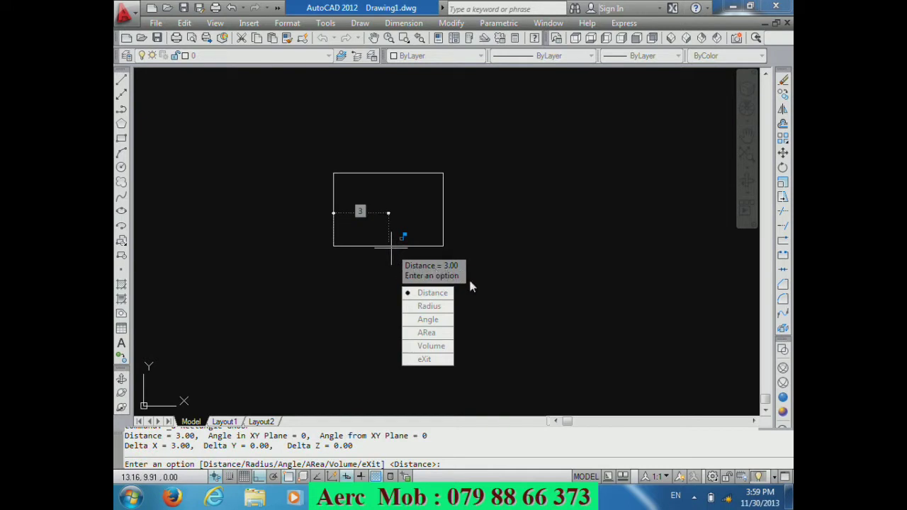
key("Escape")
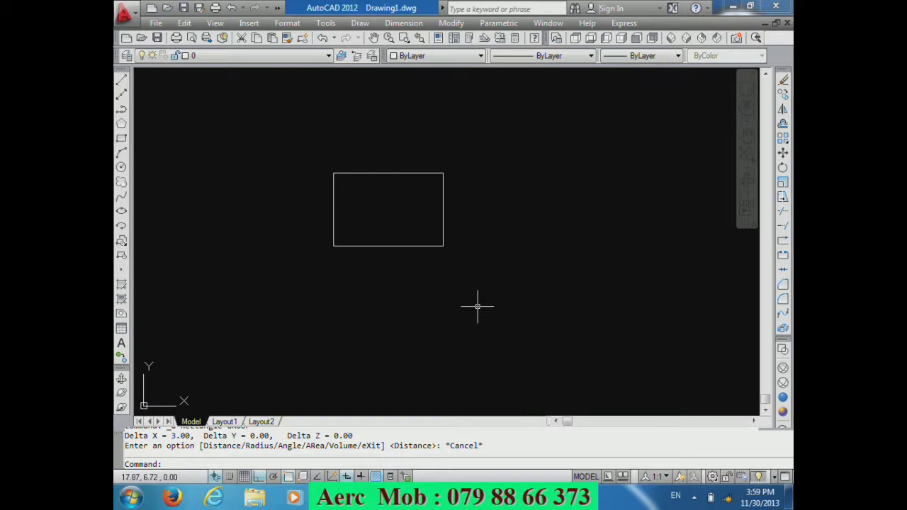
Step: Zoom in and erase the area-sized rectangle with a window selection
scroll(343, 195, "up", 2)
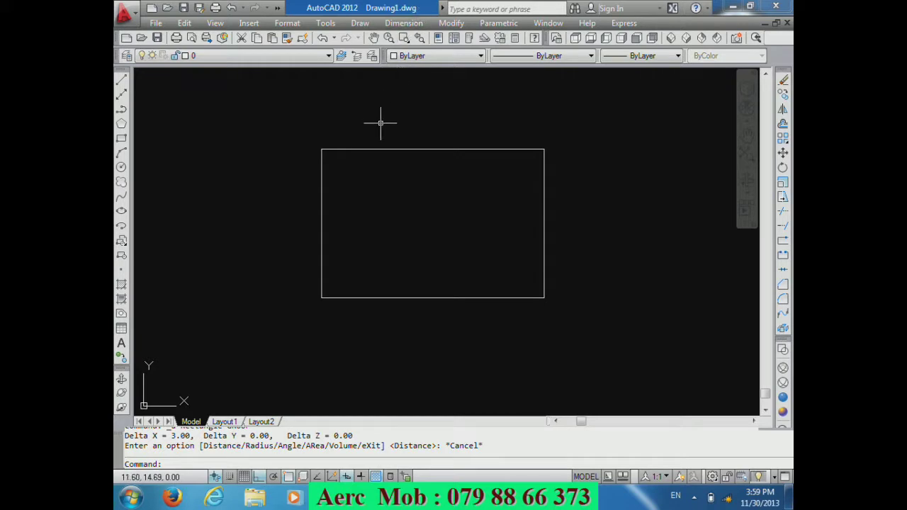
left_click(122, 140)
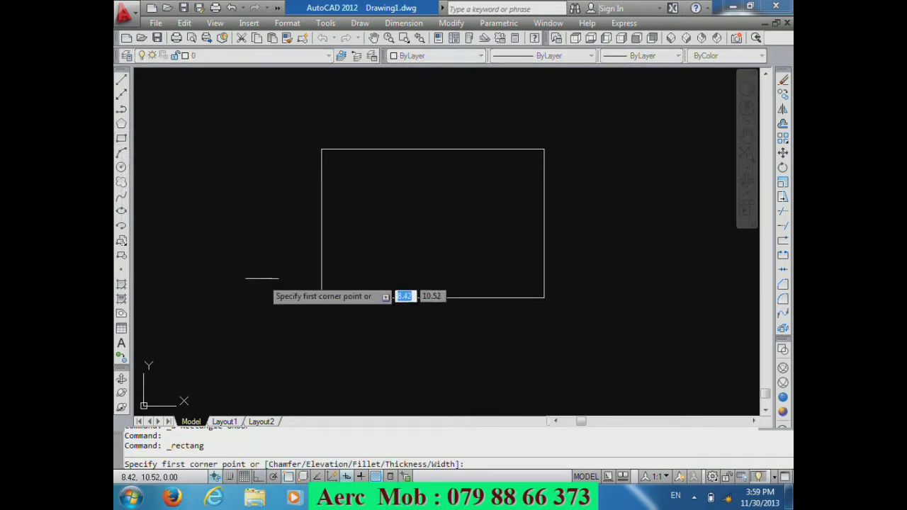
key("Escape")
left_click(619, 335)
left_click(489, 245)
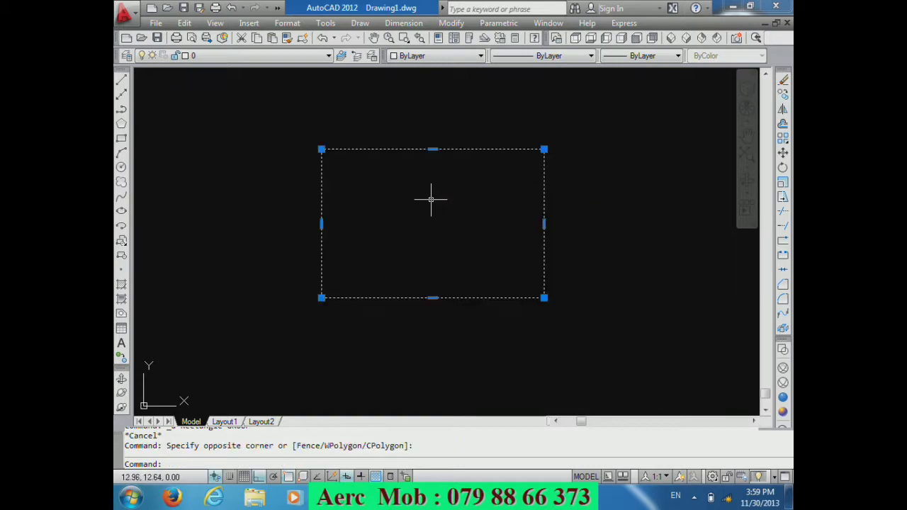
key("Delete")
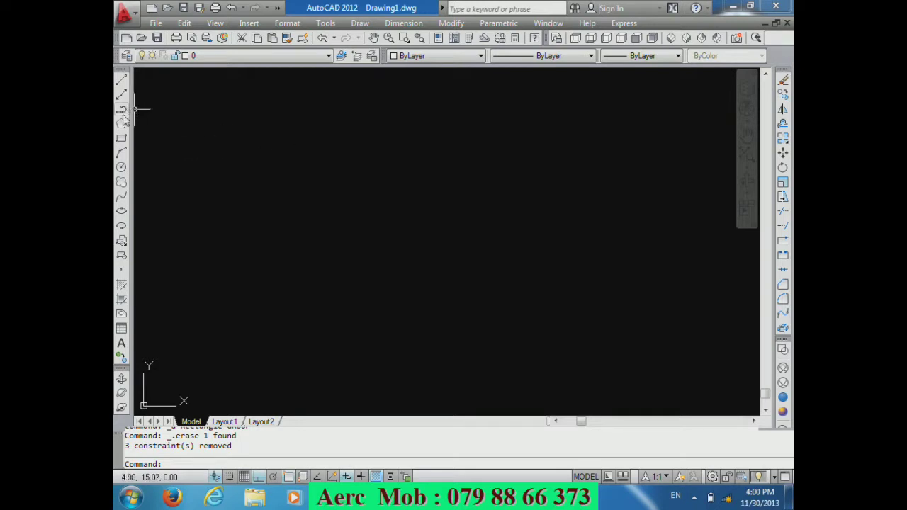
left_click(122, 139)
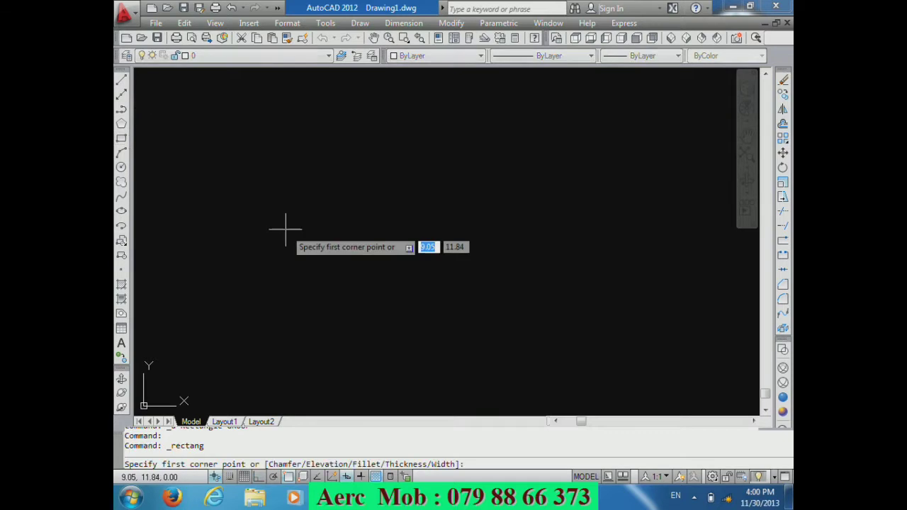
type("10")
key("Tab")
type("1")
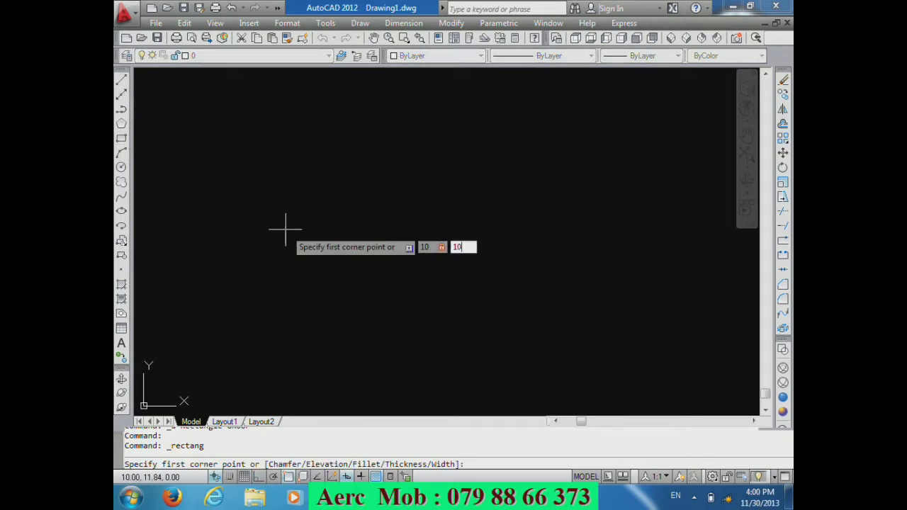
key("Return")
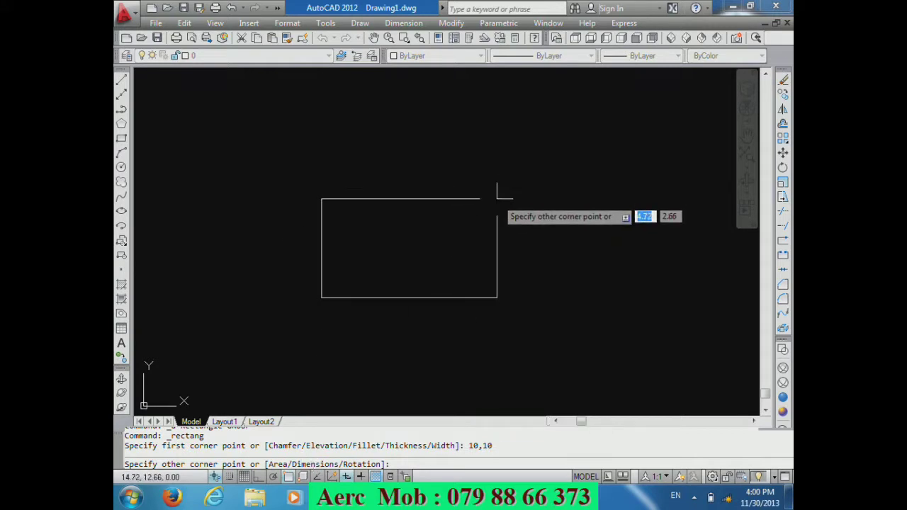
type("d")
key("Return")
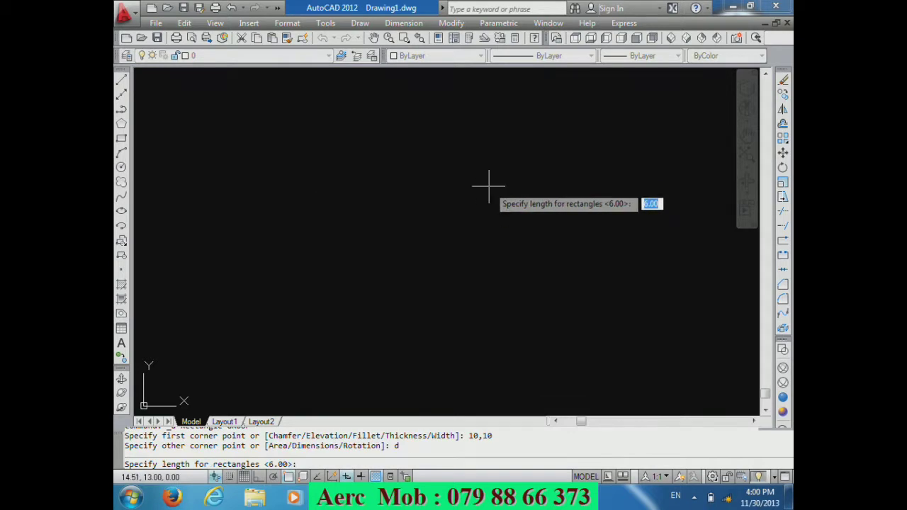
key("Return")
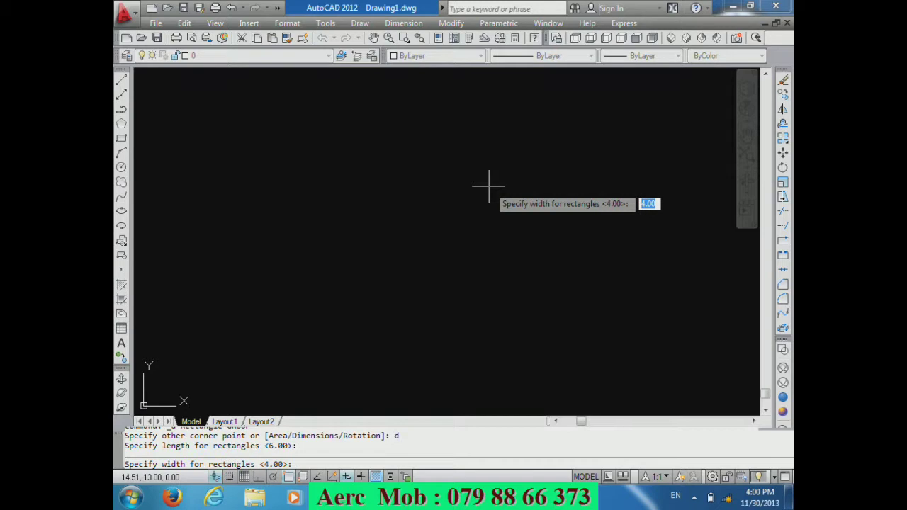
type("3")
key("Return")
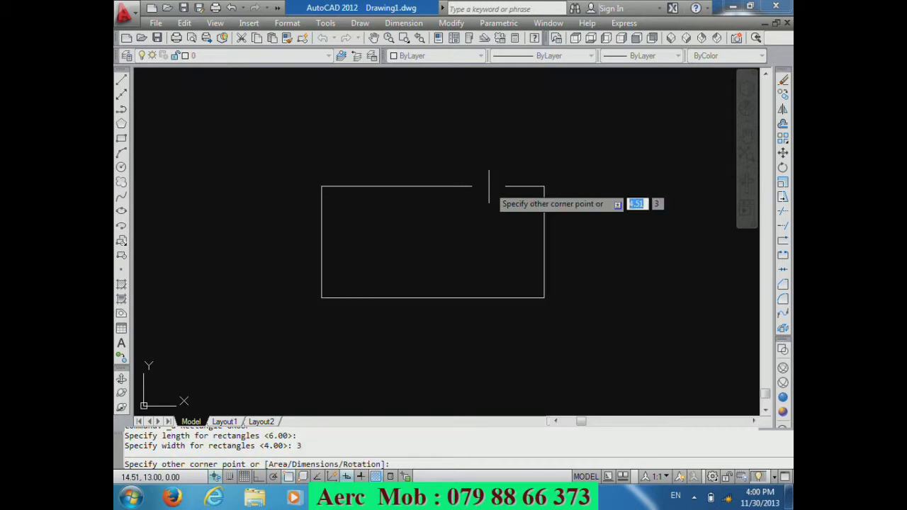
left_click(544, 185)
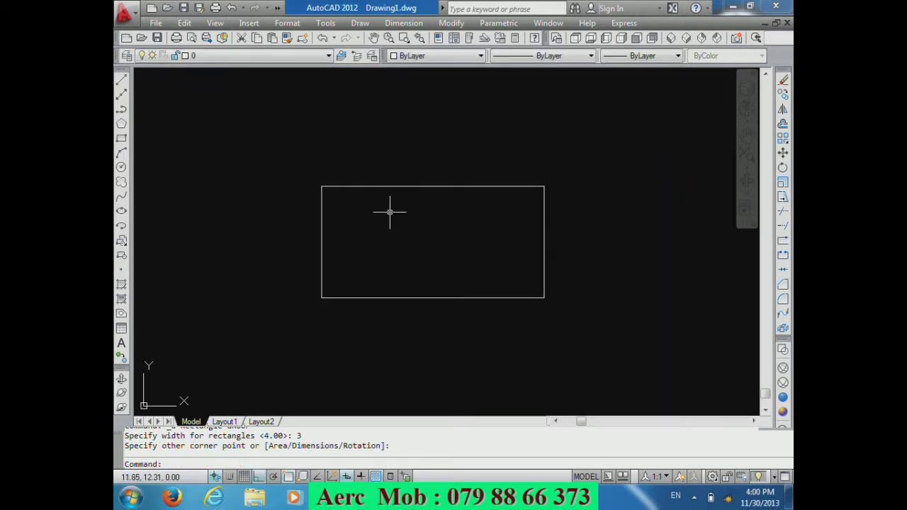
left_click(375, 238)
left_click(338, 167)
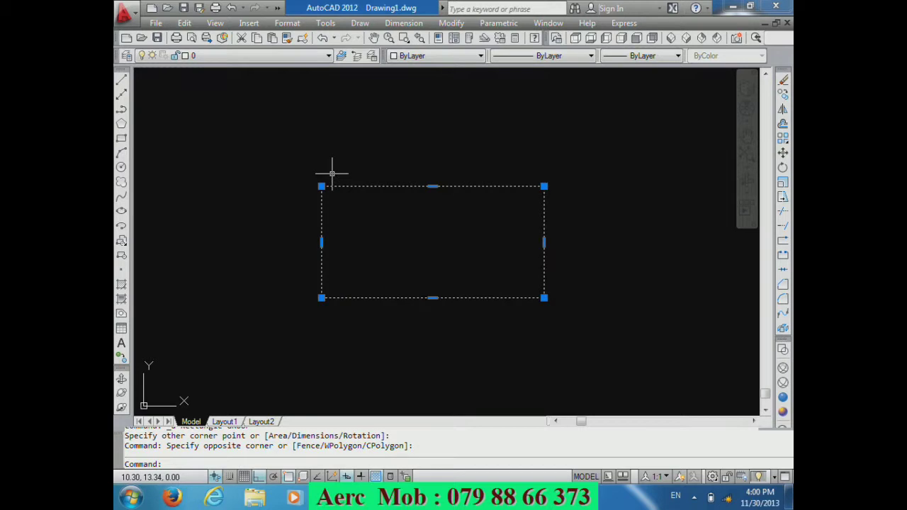
key("Delete")
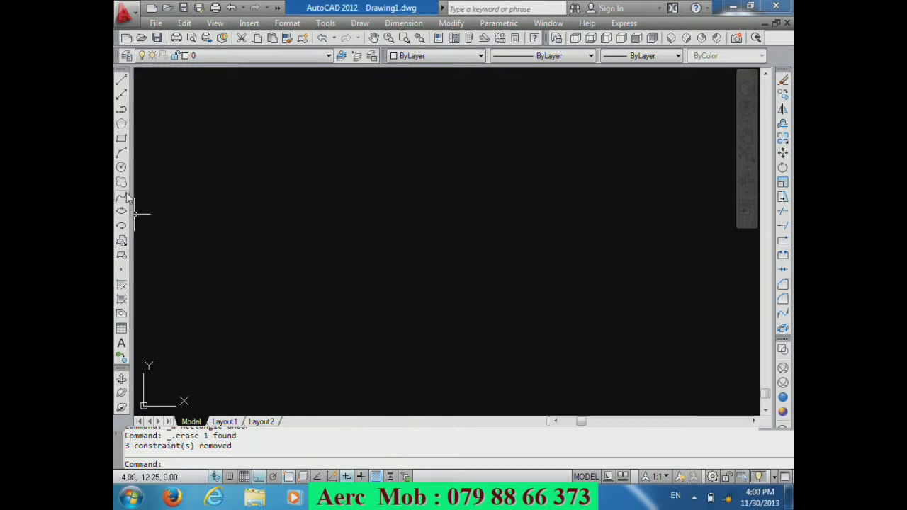
left_click(121, 138)
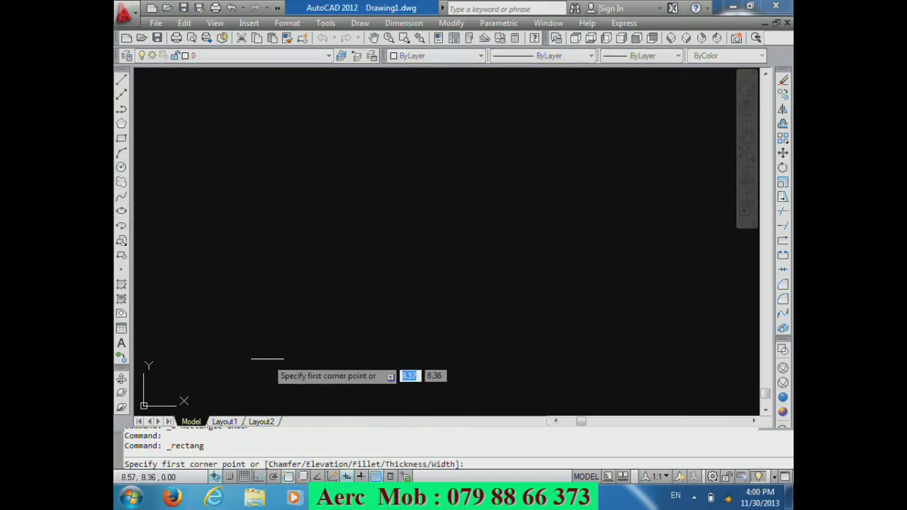
Step: Start a rectangle at corner 10,10 with a 20-degree rotation
type("10")
key("Tab")
type("10")
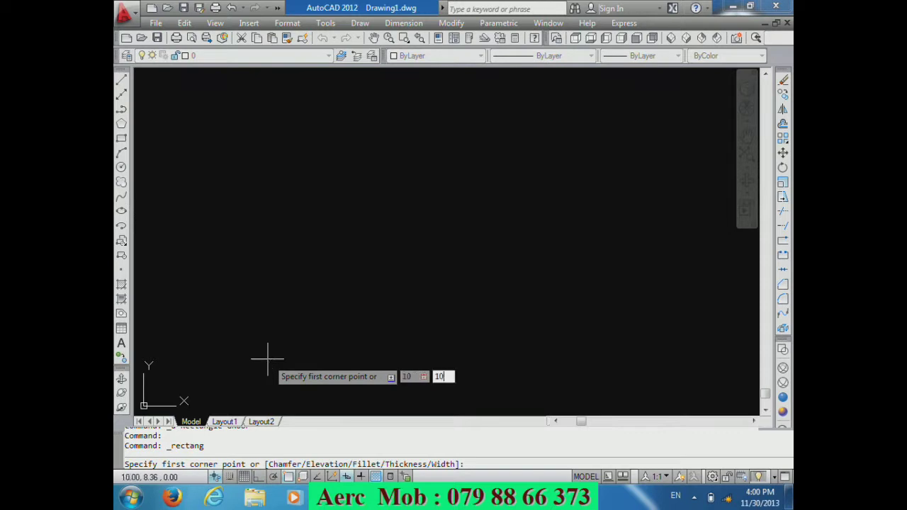
key("Return")
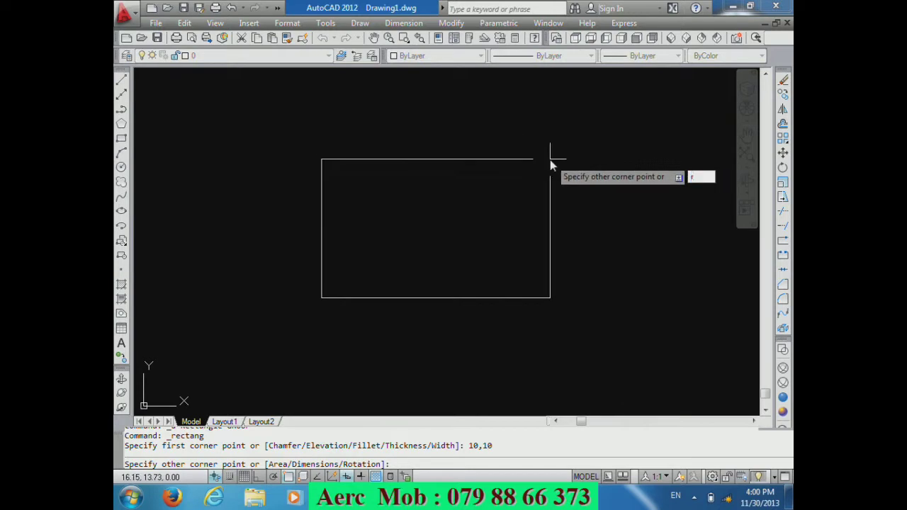
type("r")
key("Return")
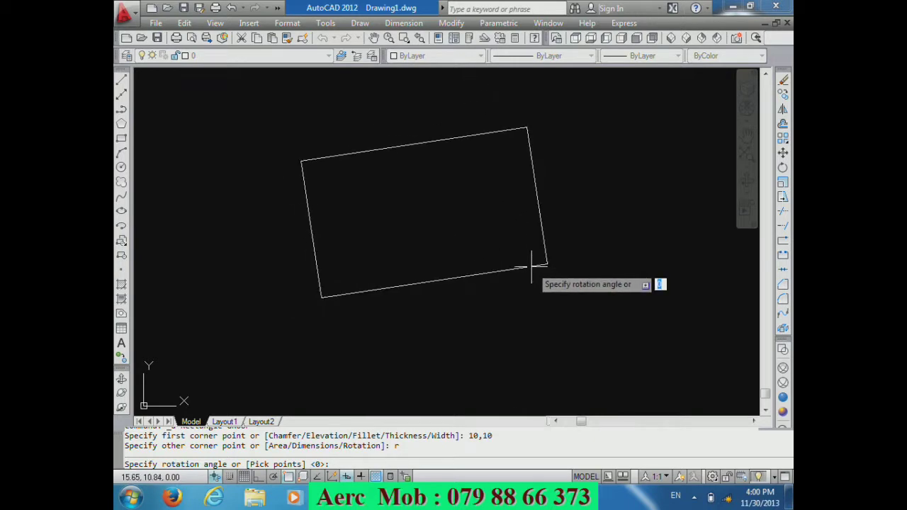
type("20")
key("Return")
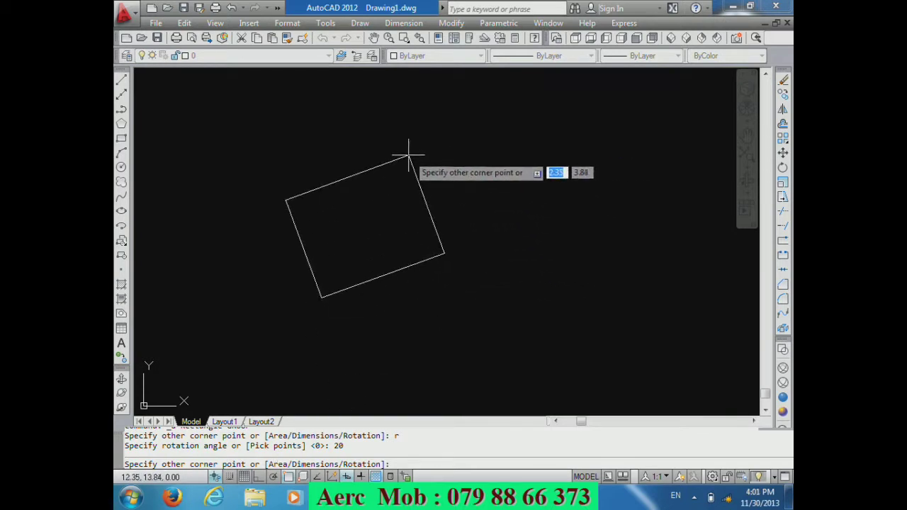
Step: Size it by area 24 and length 6, then erase the rotated rectangle
type("a")
key("Return")
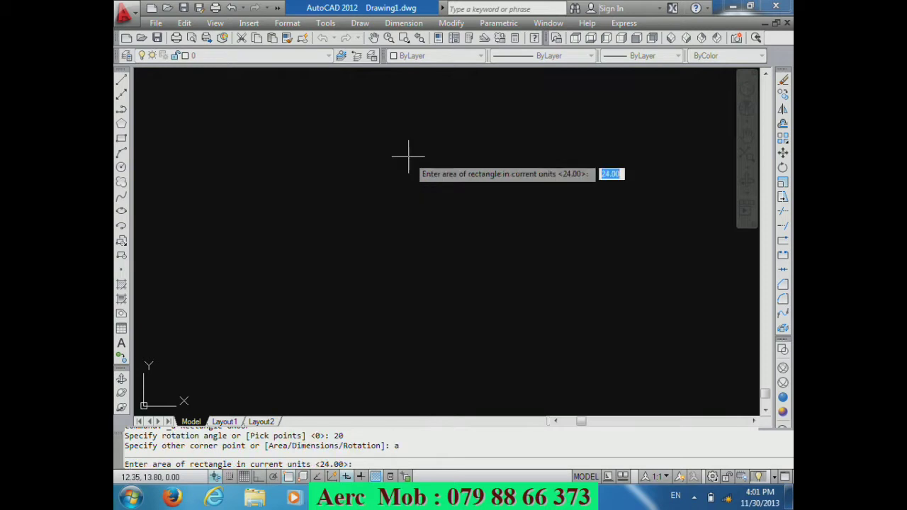
key("Return")
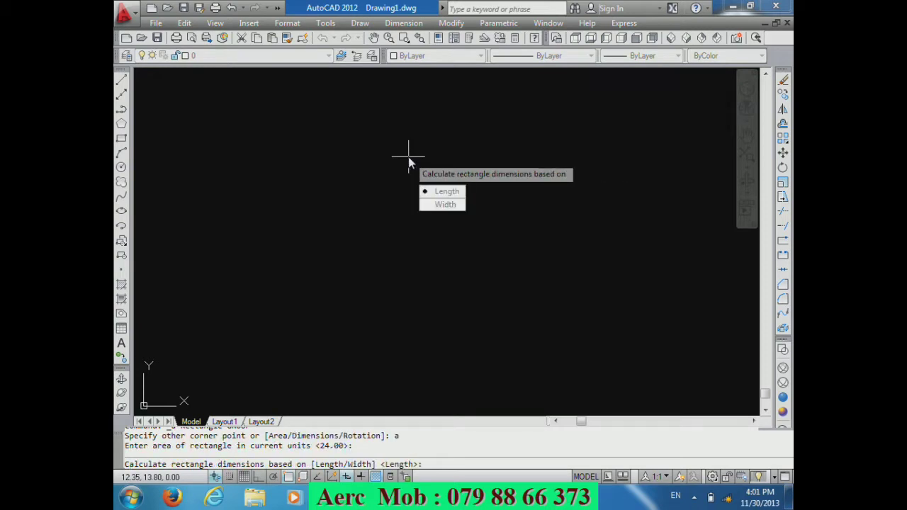
key("Return")
type("6")
key("Return")
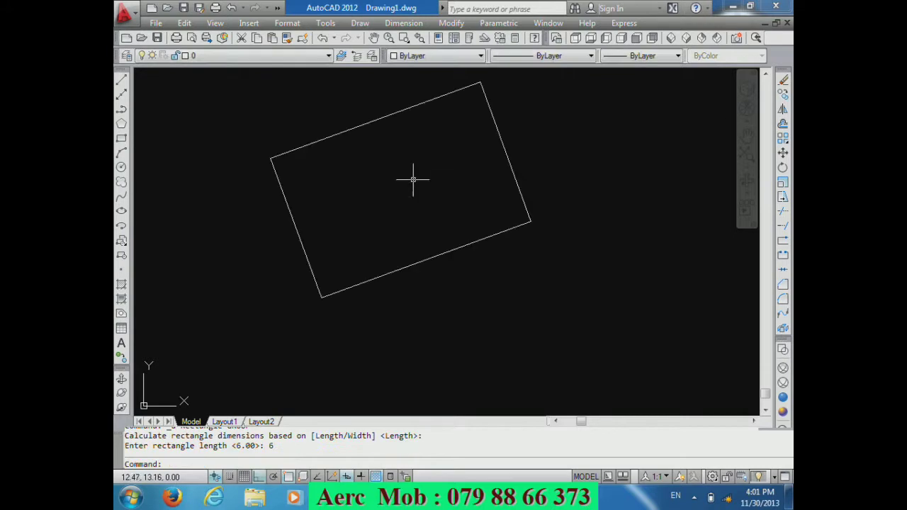
left_click(529, 223)
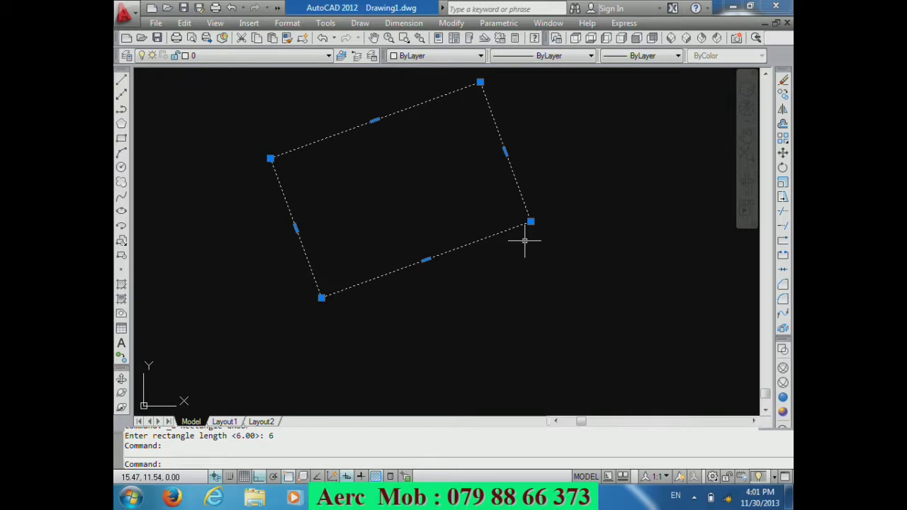
key("Delete")
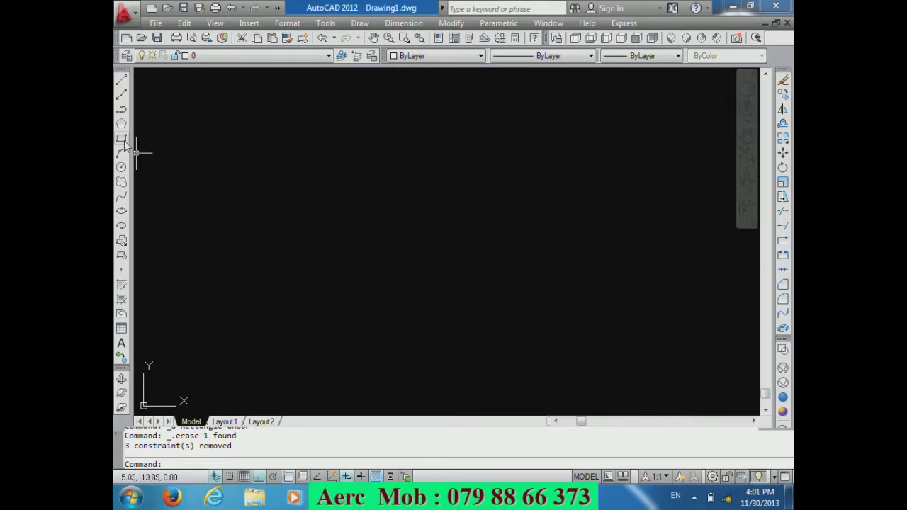
Step: Draw a rectangle from corner 10,10 with rotation 0, picking the opposite corner on screen
left_click(122, 139)
type("10,10")
key("Return")
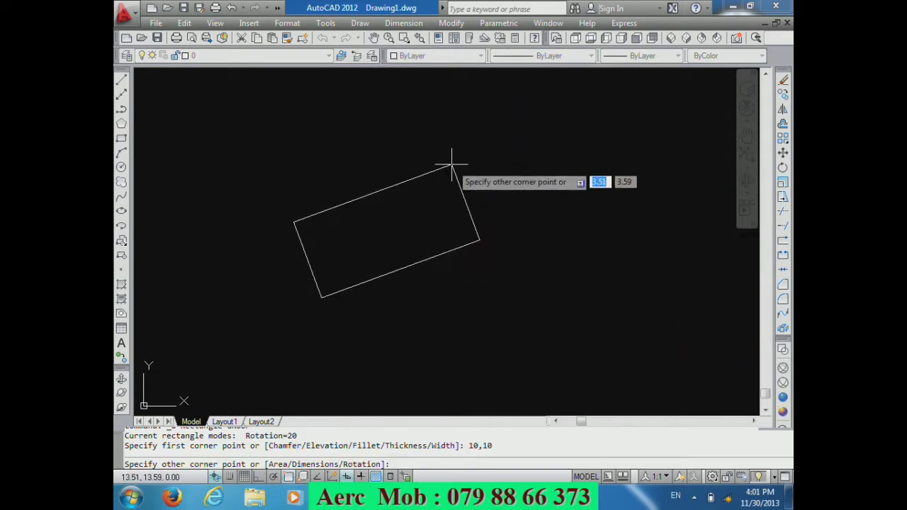
type("r")
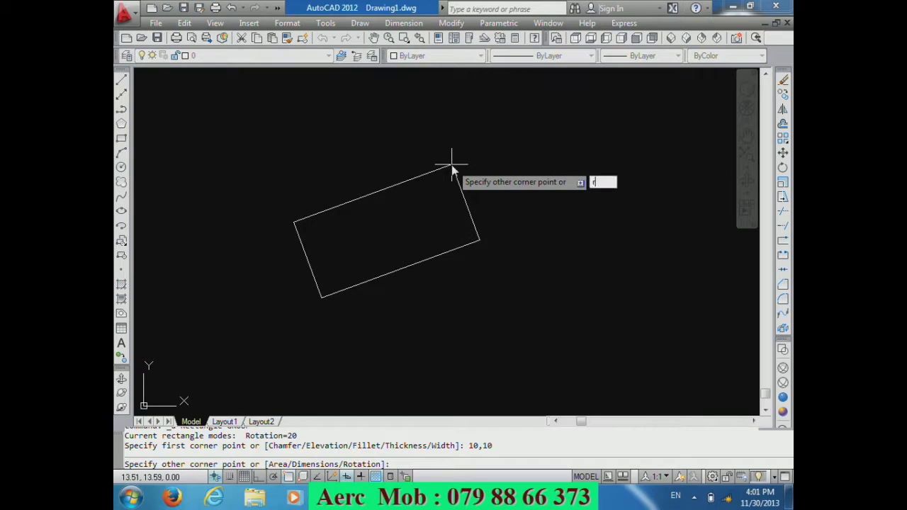
key("Return")
type("0")
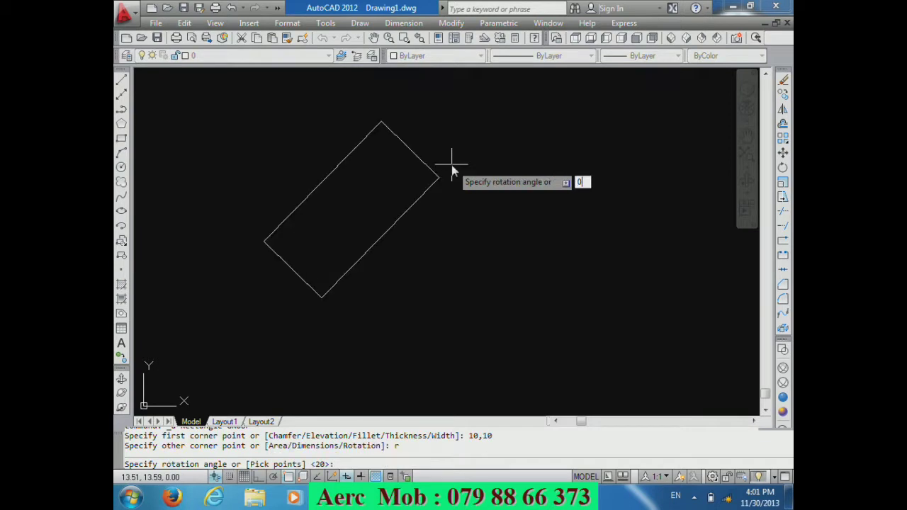
key("Return")
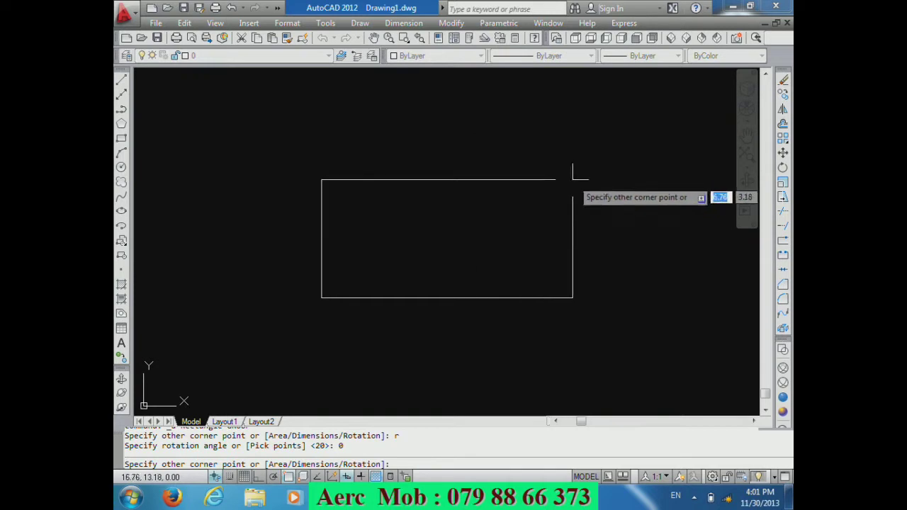
left_click(572, 179)
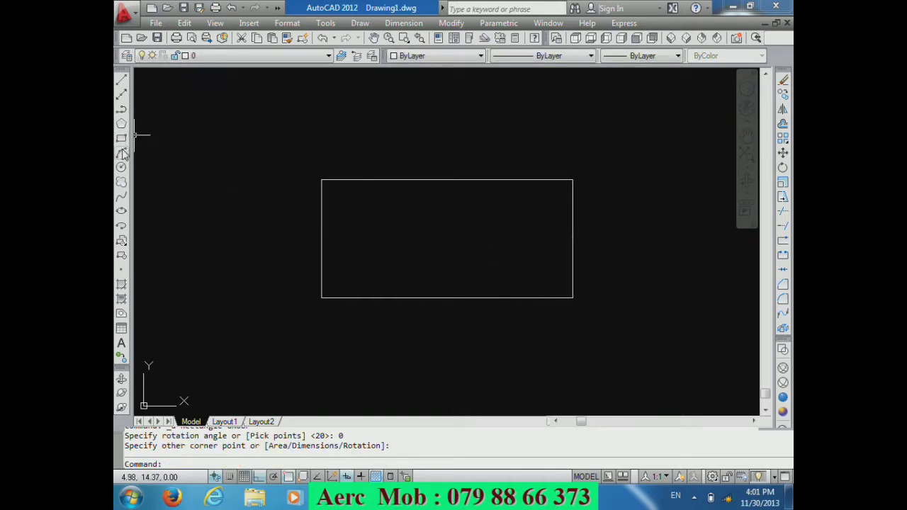
Step: Erase the large rectangle with a window selection
left_click(417, 253)
left_click(279, 137)
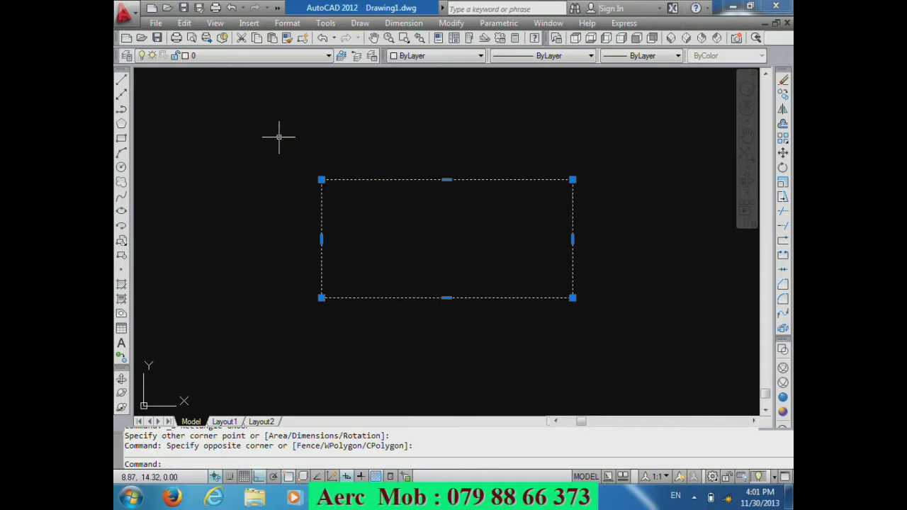
key("Delete")
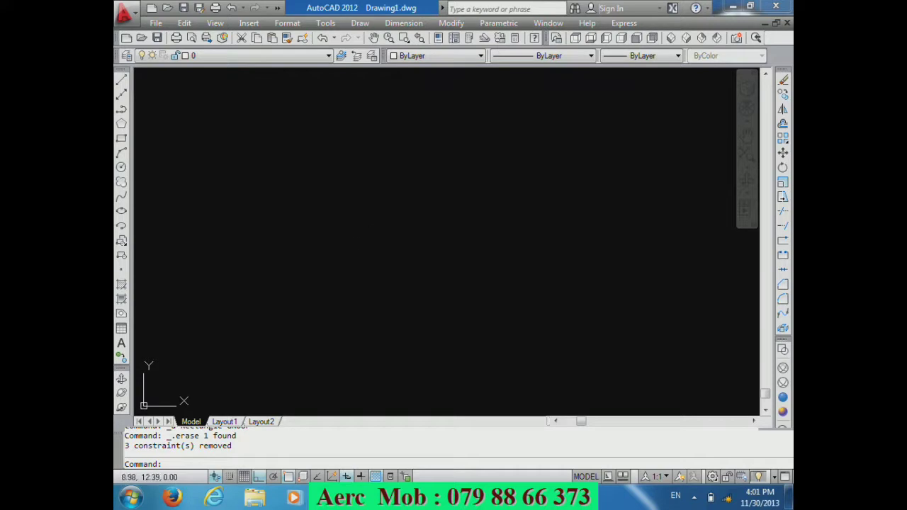
Step: Draw a 2 by 2 square from corner 10,10 to @2,2
left_click(121, 138)
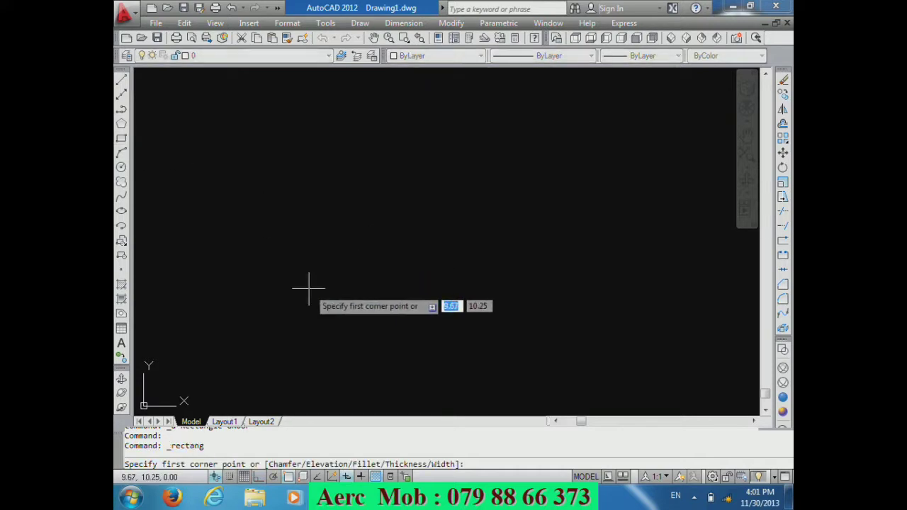
type("10")
key("Tab")
type("10")
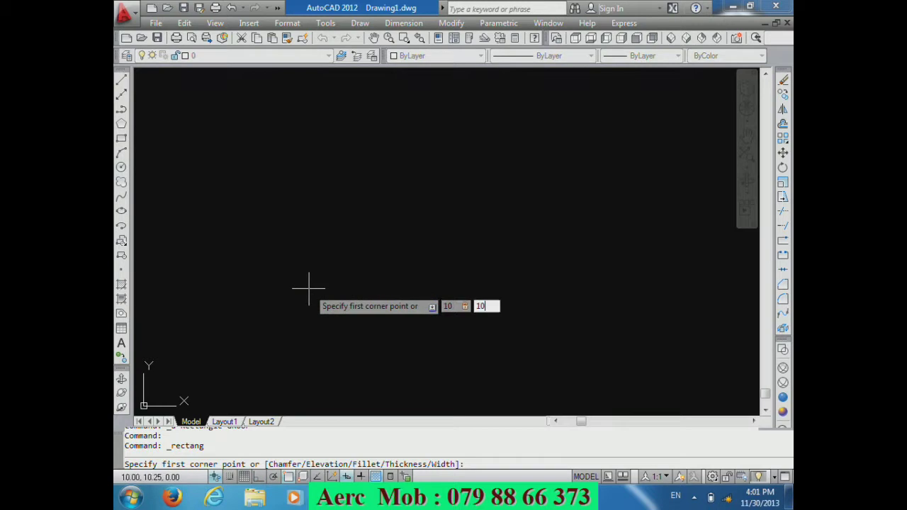
key("Return")
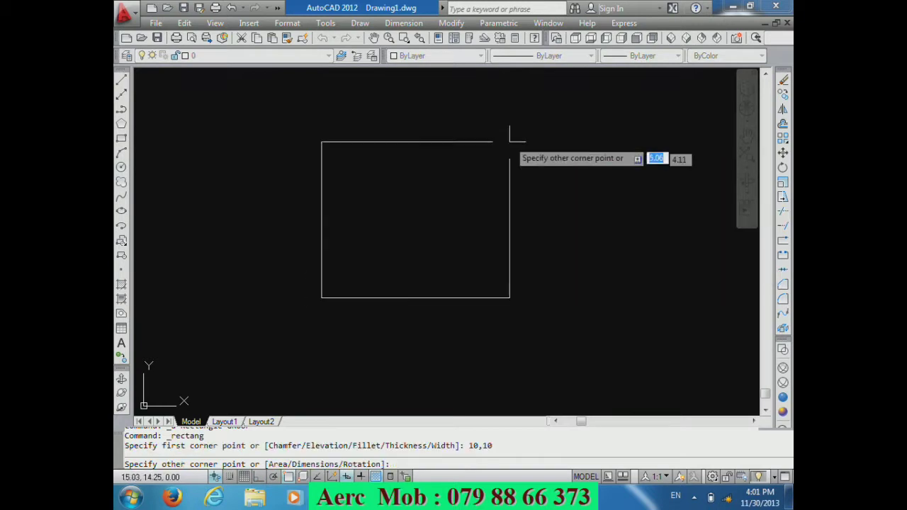
type("@2,2")
key("Return")
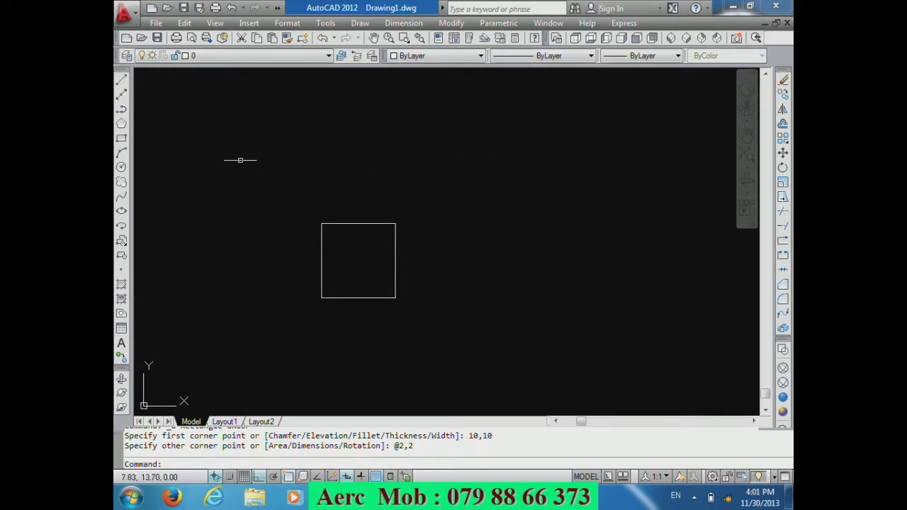
left_click(122, 152)
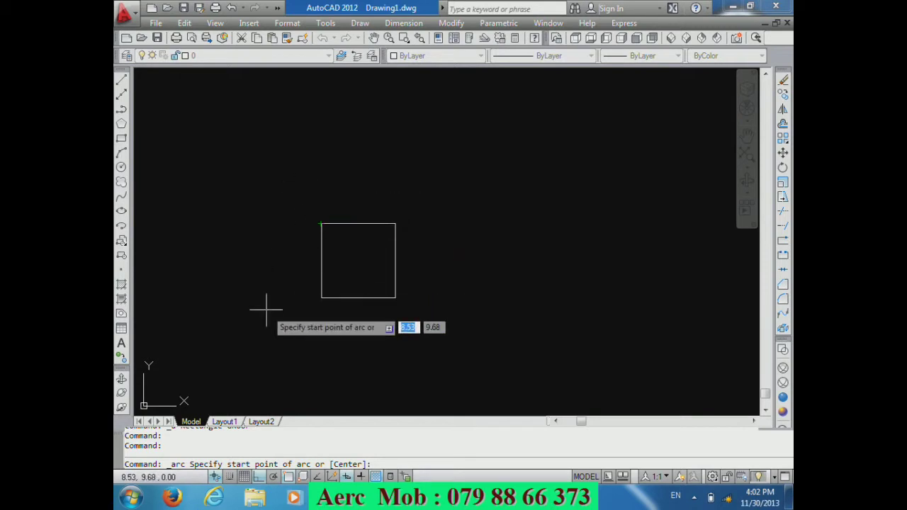
Step: With Ortho off, draw an arc from 10,12 through a point 1 unit up to the square's top-right corner
type("10")
key("Tab")
type("12")
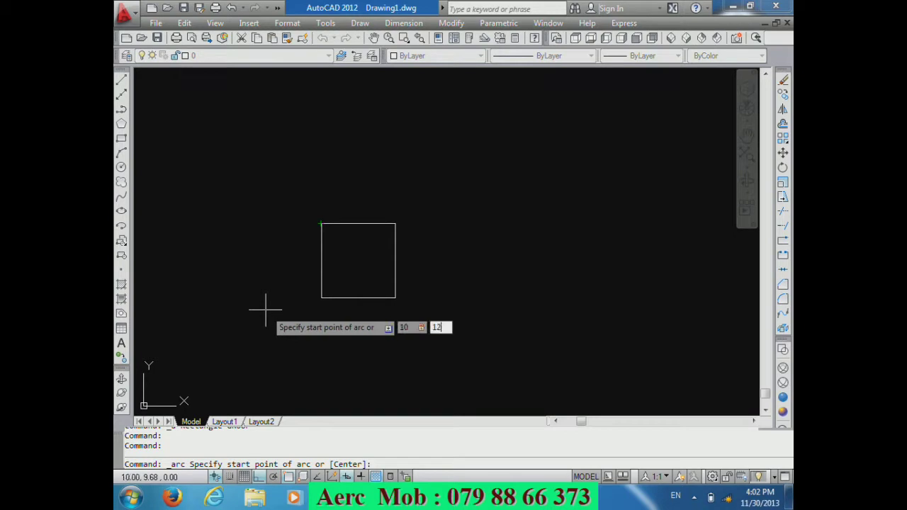
key("Return")
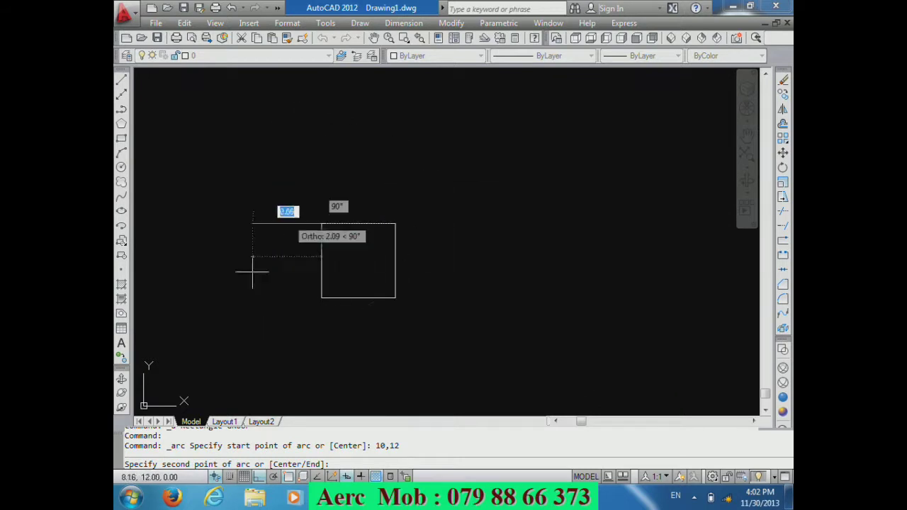
left_click(258, 477)
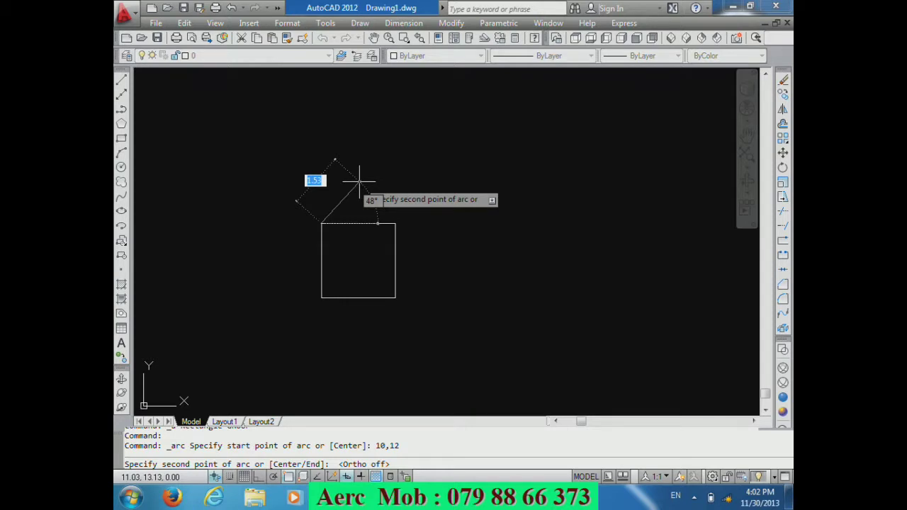
type("1")
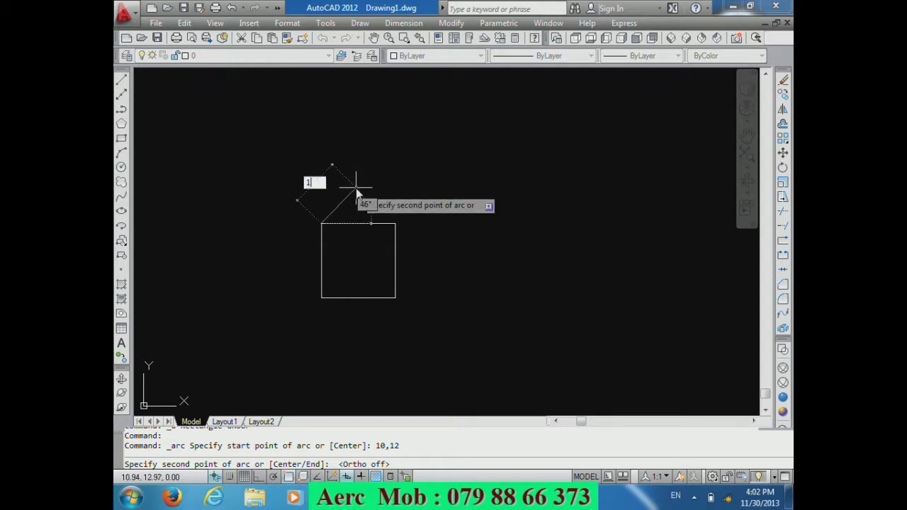
key("Return")
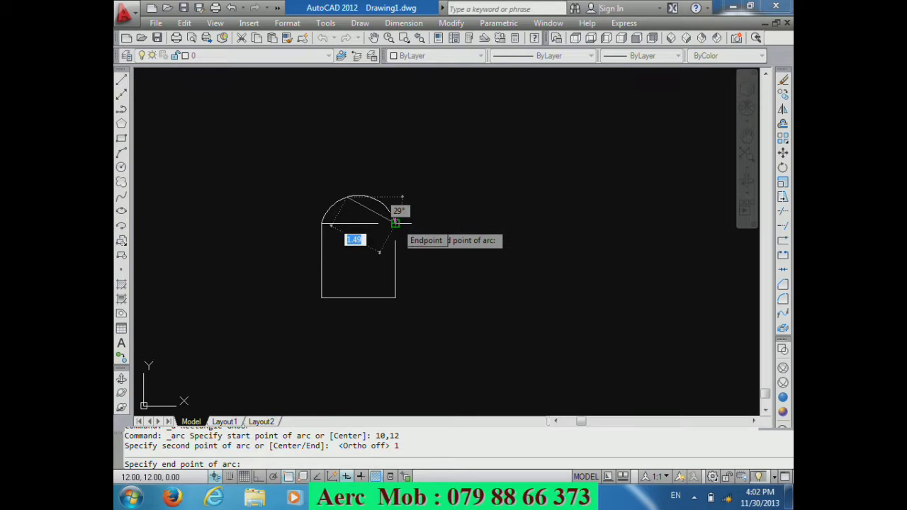
left_click(396, 223)
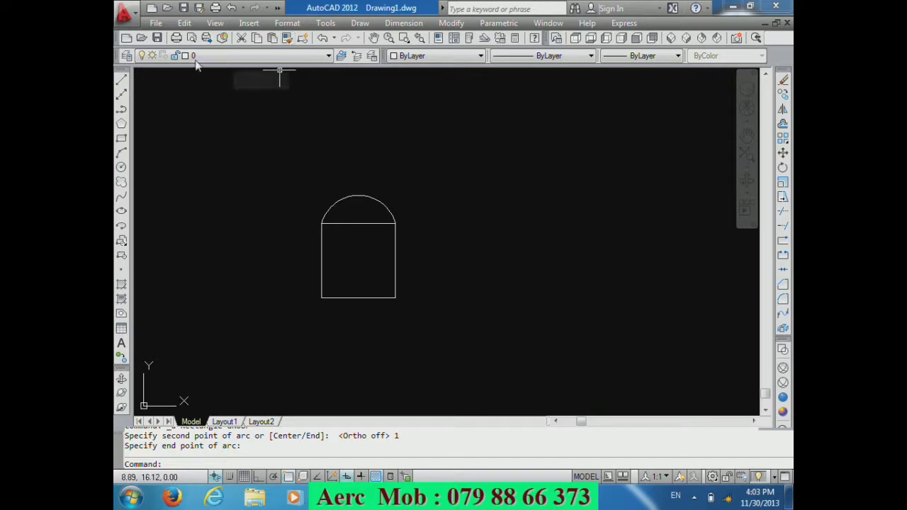
left_click(124, 183)
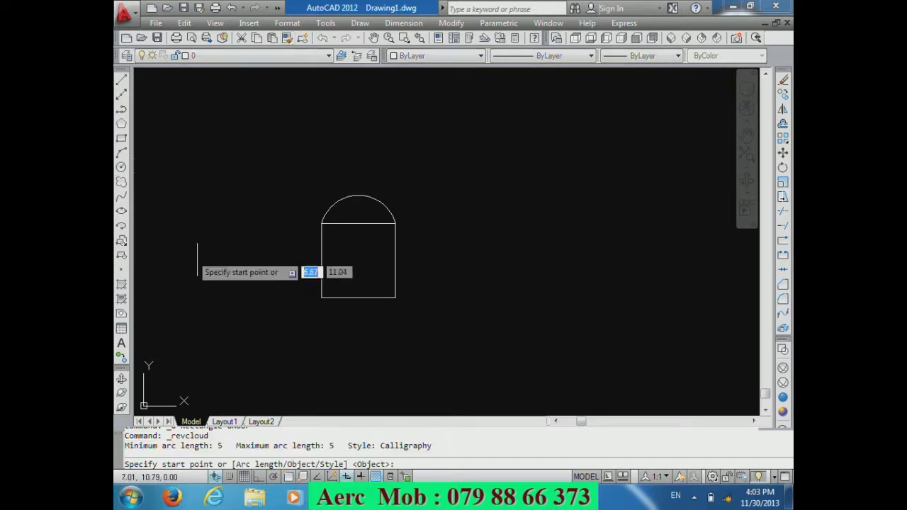
Step: Cancel the new cloud and erase the calligraphy revision cloud
scroll(326, 302, "up", 5)
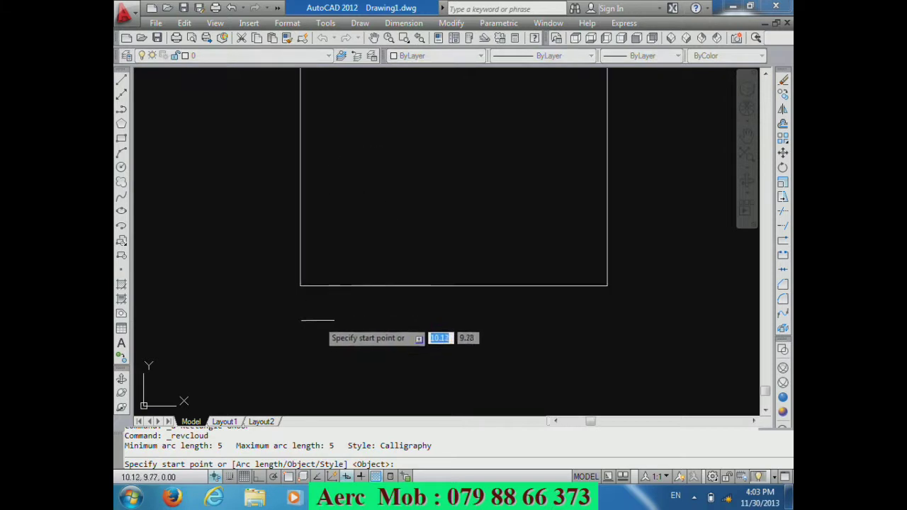
left_click(324, 305)
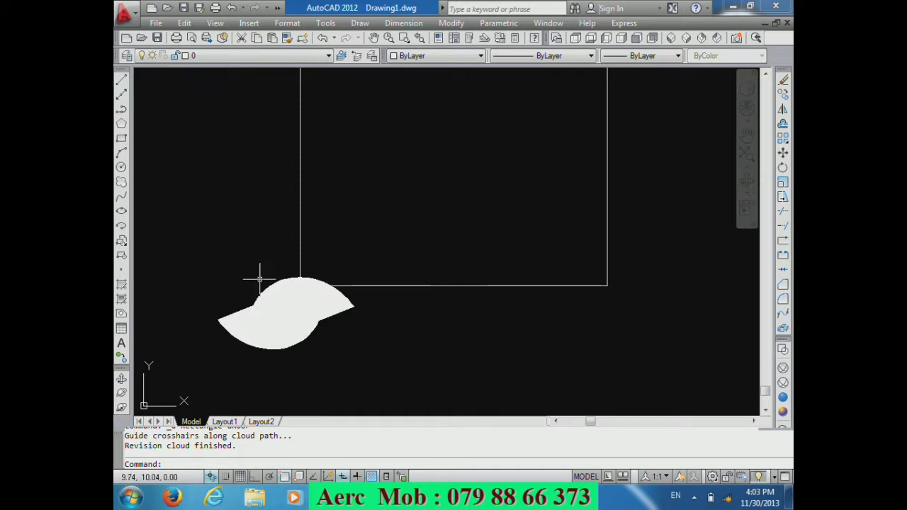
key("Escape")
left_click(259, 281)
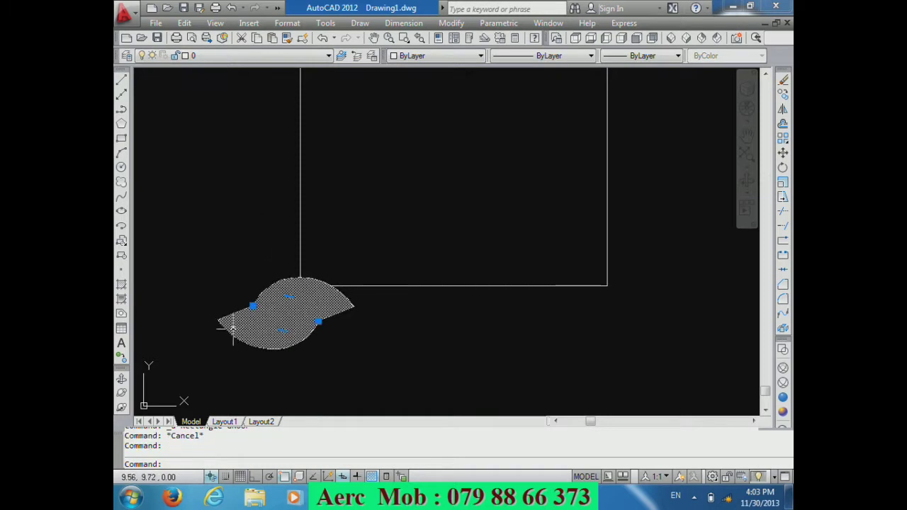
key("Delete")
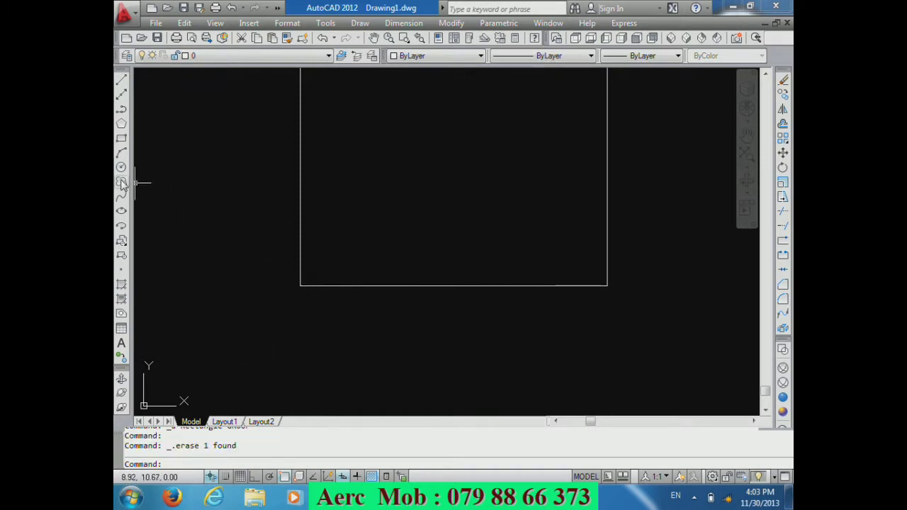
Step: Draw a small Normal-style revision cloud at the square's lower-left corner
left_click(121, 181)
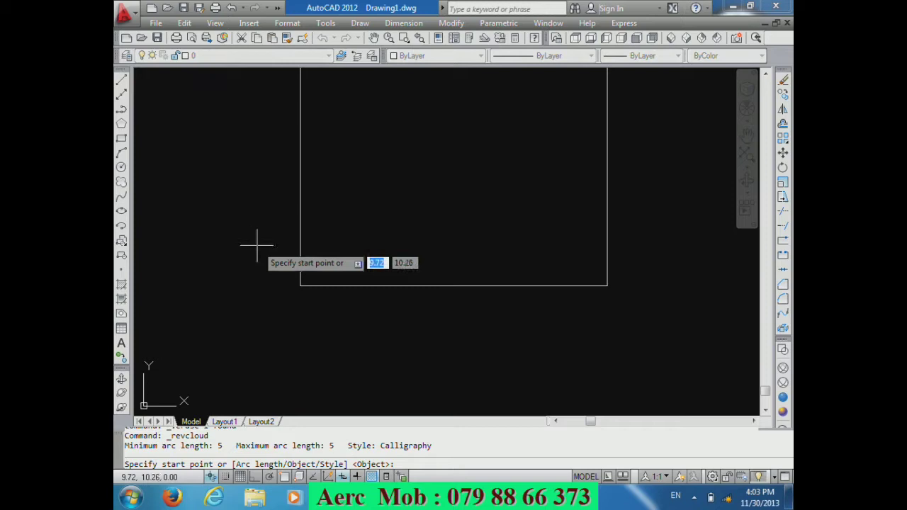
type("s")
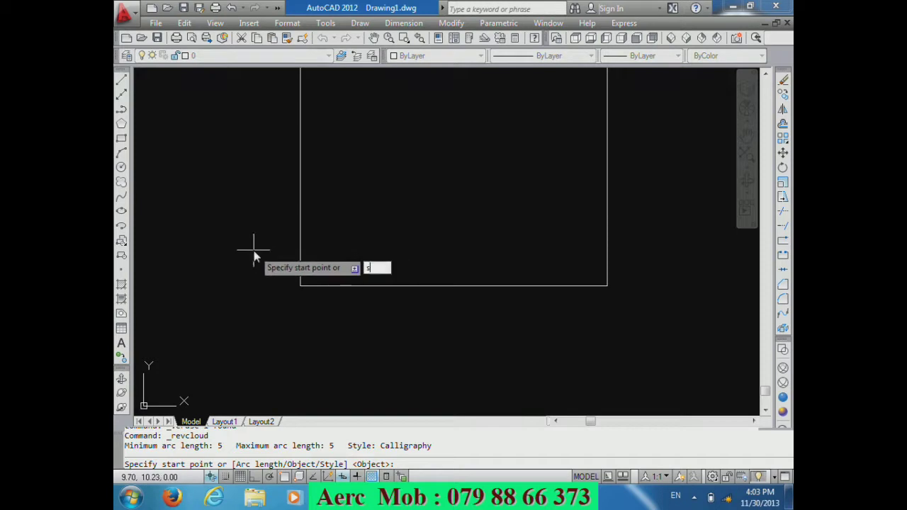
key("Return")
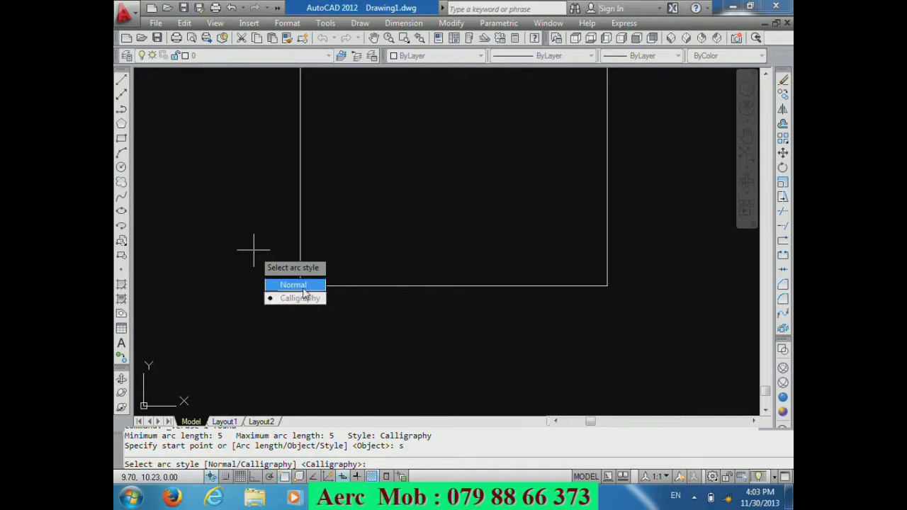
key("Return")
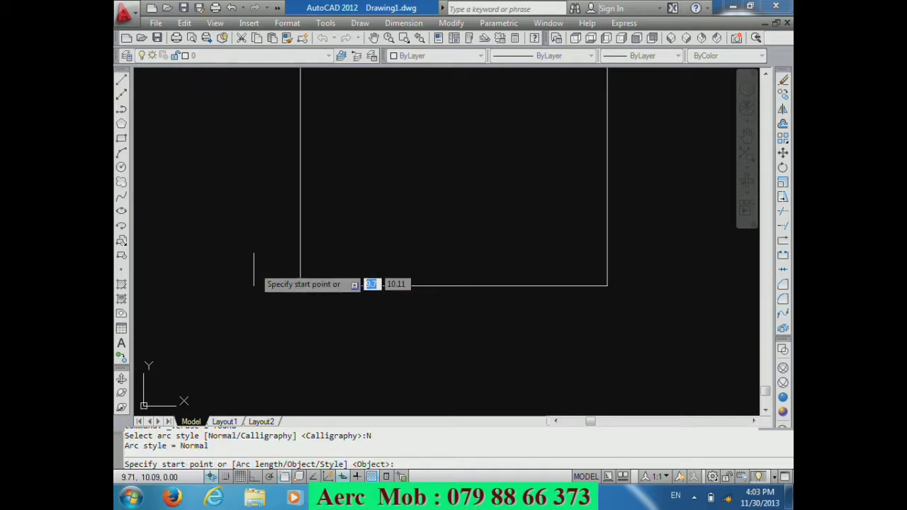
left_click(309, 317)
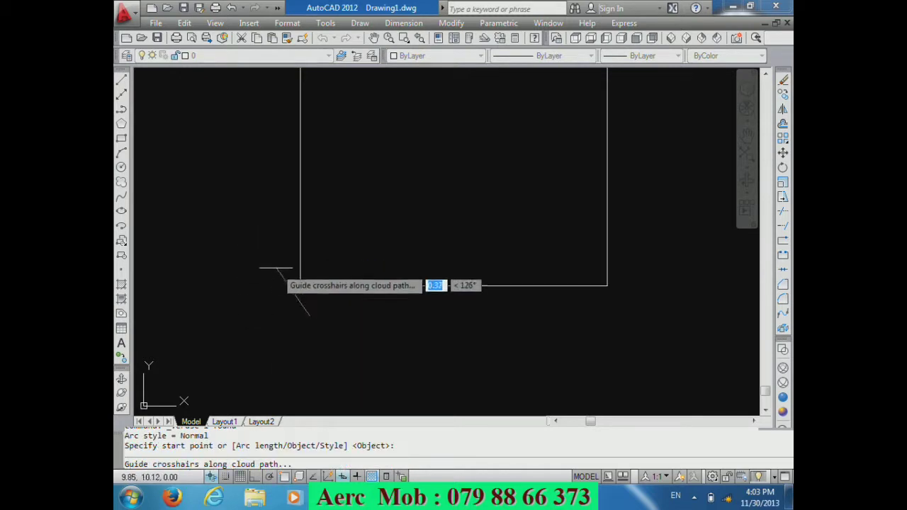
Step: Select and erase the small revision cloud
left_click(320, 333)
left_click(297, 309)
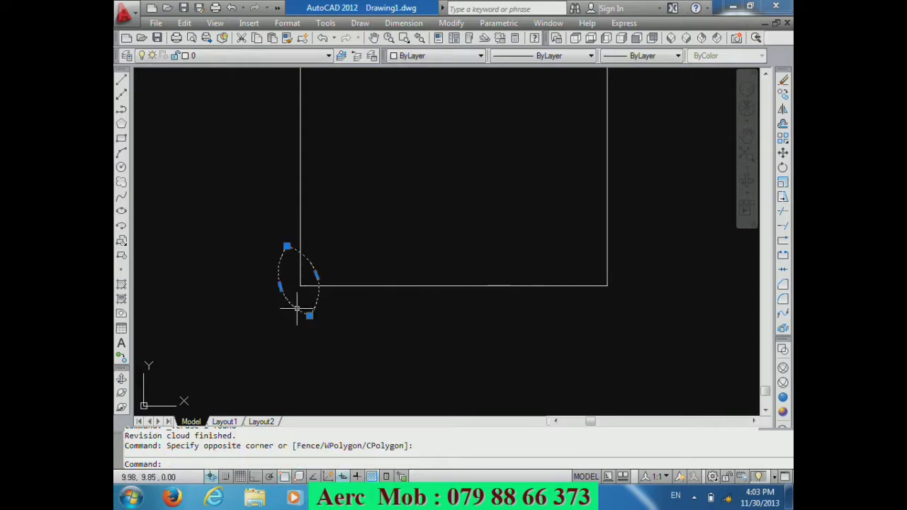
key("Delete")
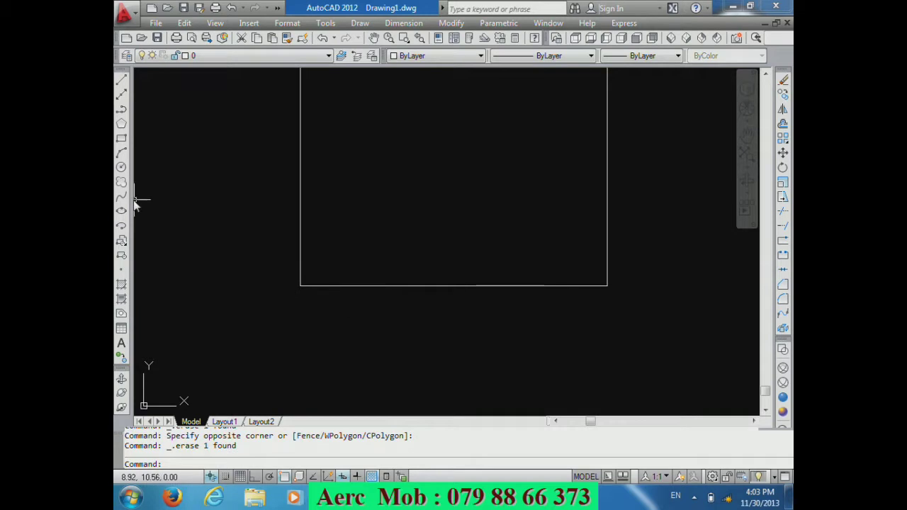
Step: Set revision cloud arcs to 0.5 minimum and 1 maximum, then trace around the lower-left corner
left_click(122, 182)
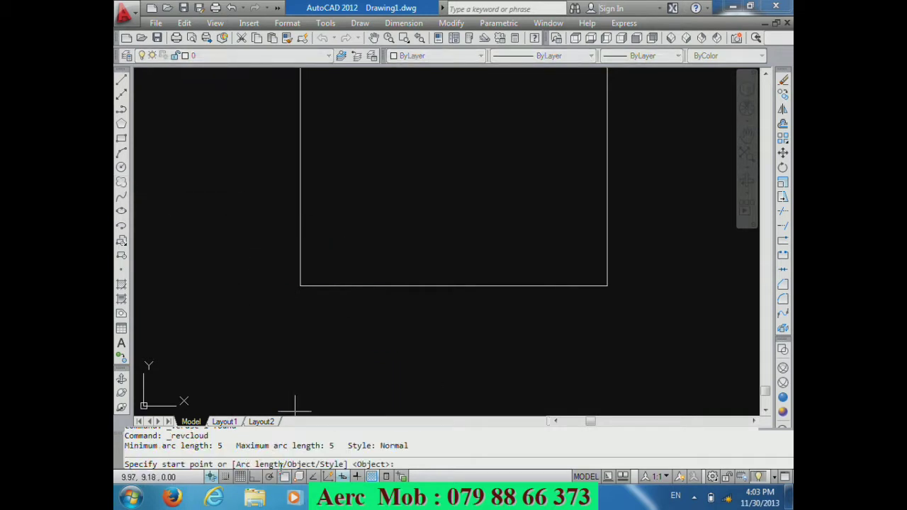
type("a")
key("Return")
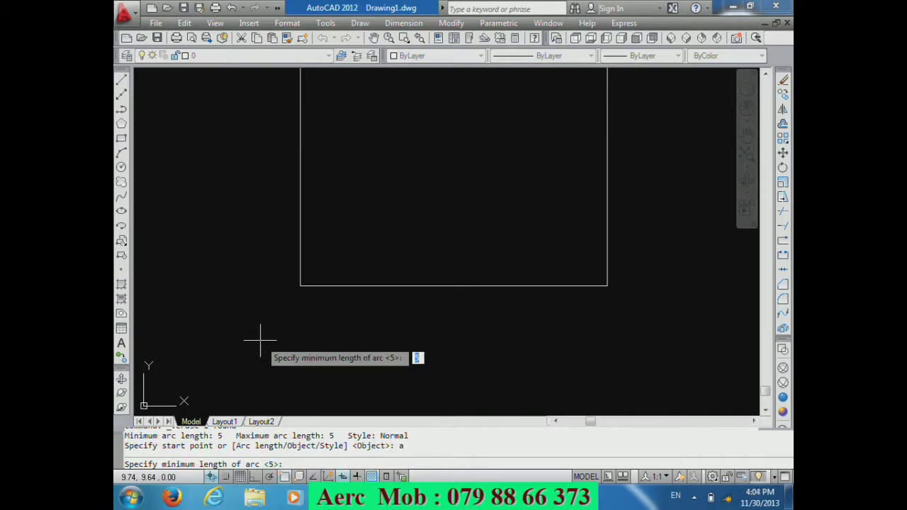
type("0.5")
key("Return")
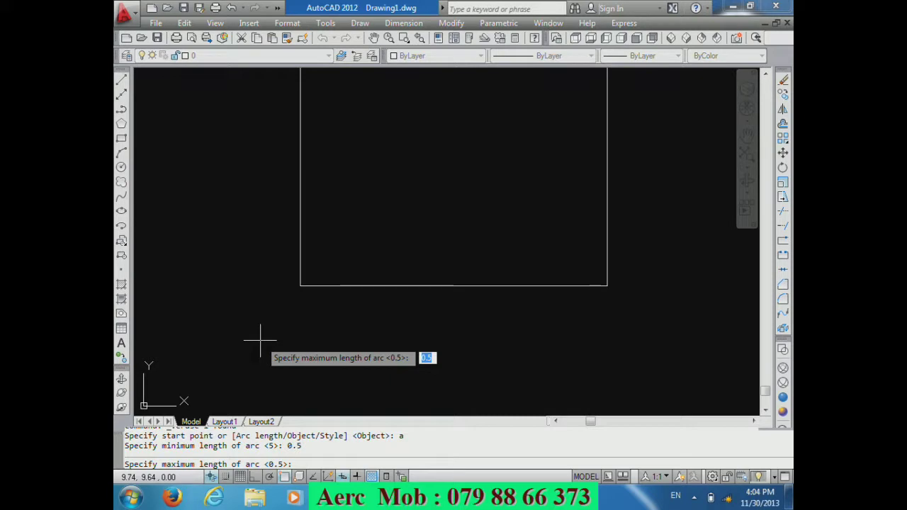
type("1")
key("Return")
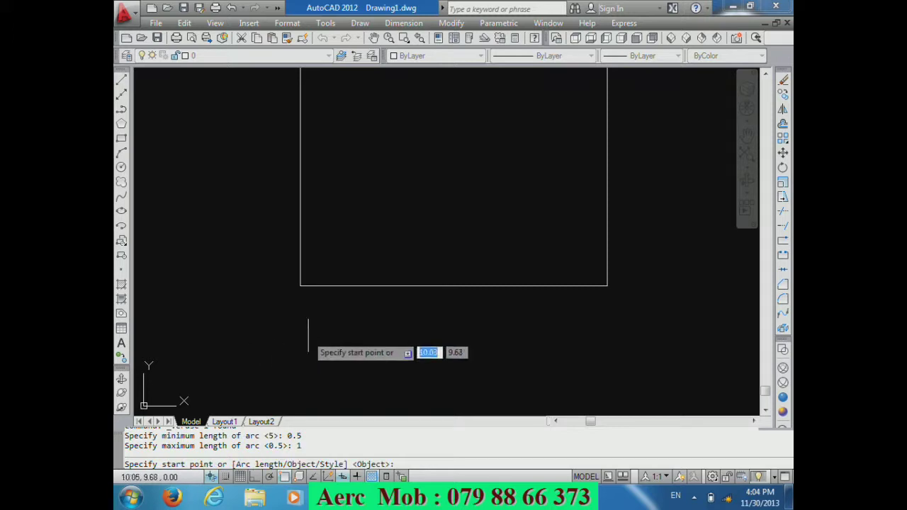
left_click(305, 322)
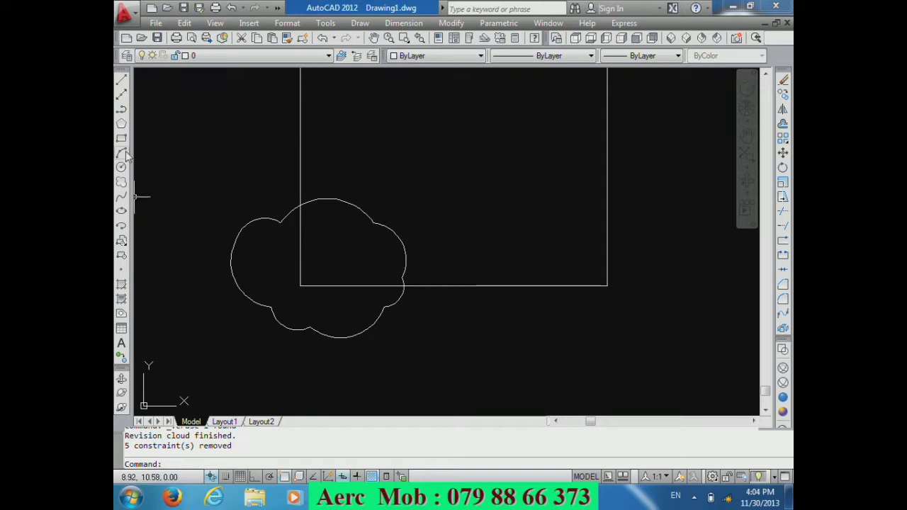
left_click(121, 182)
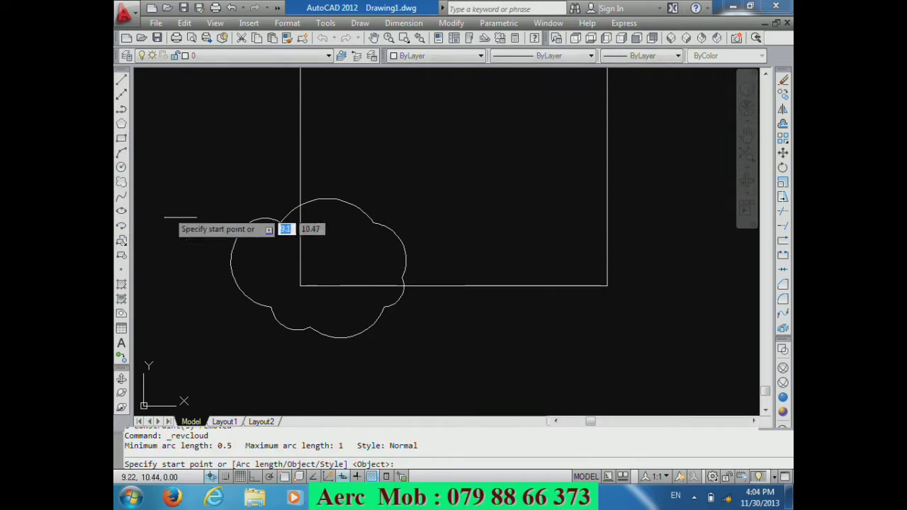
Step: Set cloud arc lengths to 0.1 and 0.2 and trace a fine cloud on the lower-right corner
type("a")
key("Return")
type("0.1")
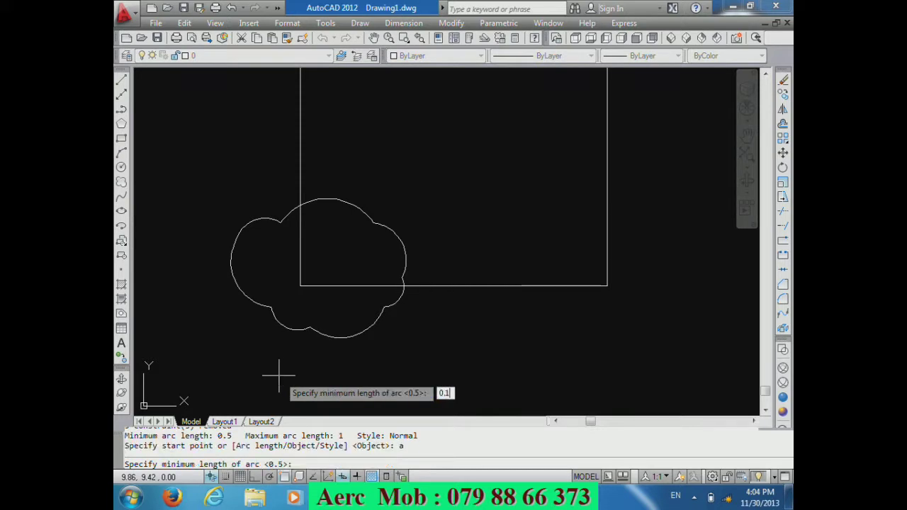
key("Return")
type("0.")
key("Return")
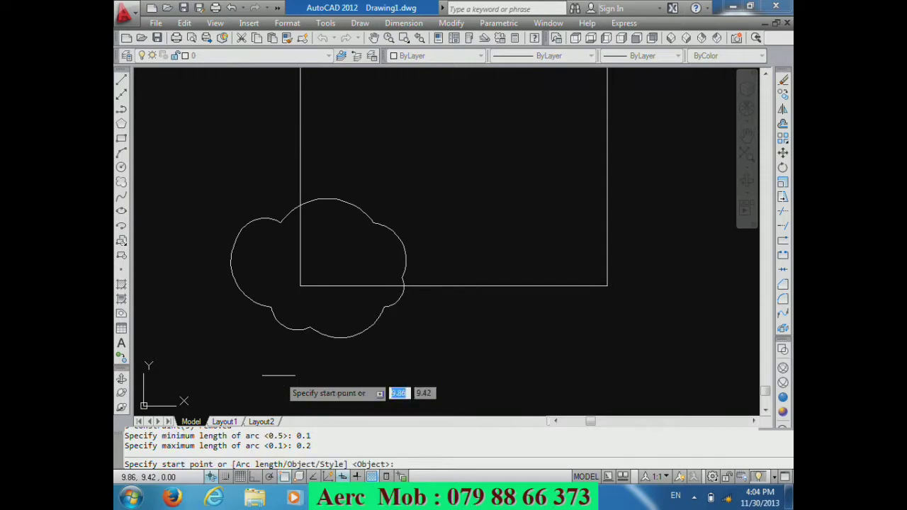
left_click(573, 285)
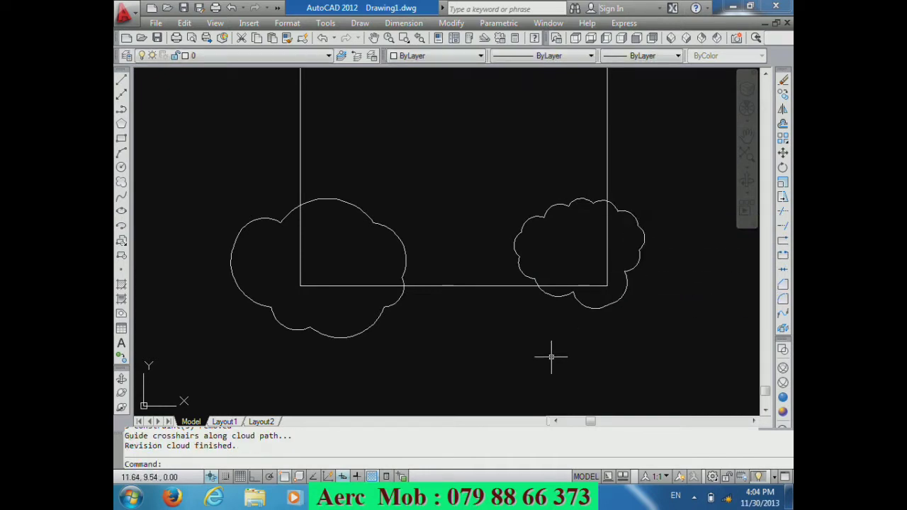
Step: Erase the larger revision cloud at the lower-left corner
left_click(468, 358)
left_click(325, 322)
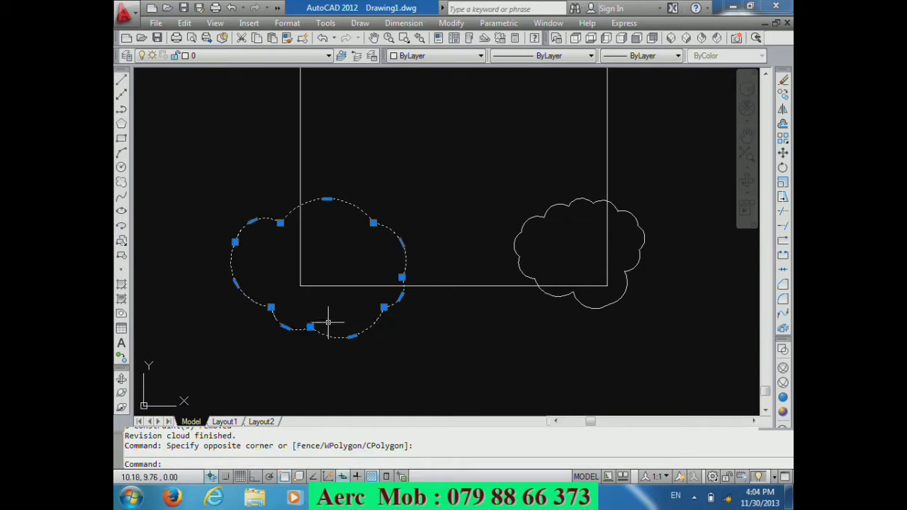
key("Delete")
scroll(344, 340, "down", 4)
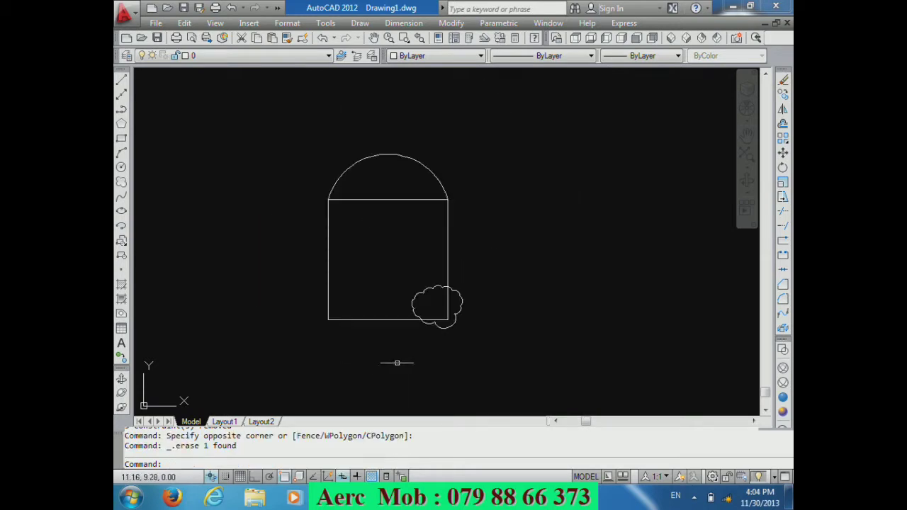
scroll(400, 365, "up", 2)
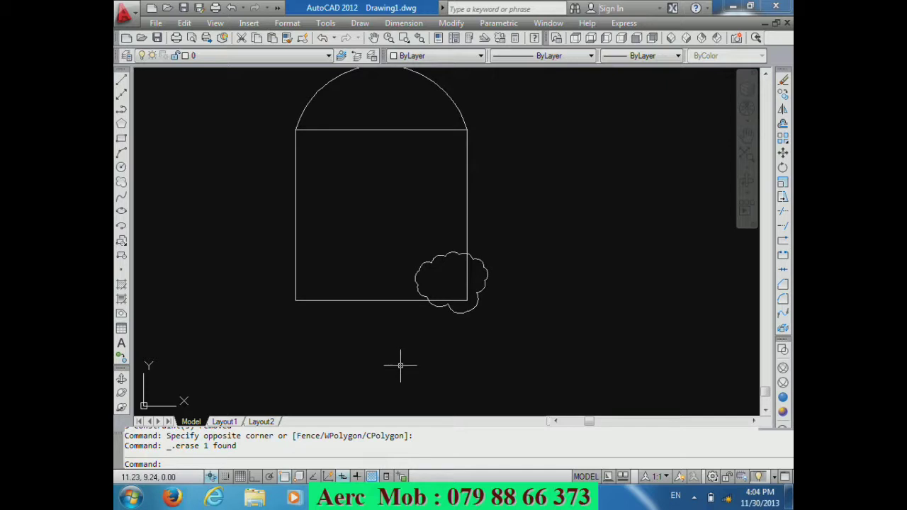
scroll(393, 335, "down", 2)
scroll(400, 326, "up", 1)
scroll(401, 332, "up", 2)
scroll(399, 330, "down", 2)
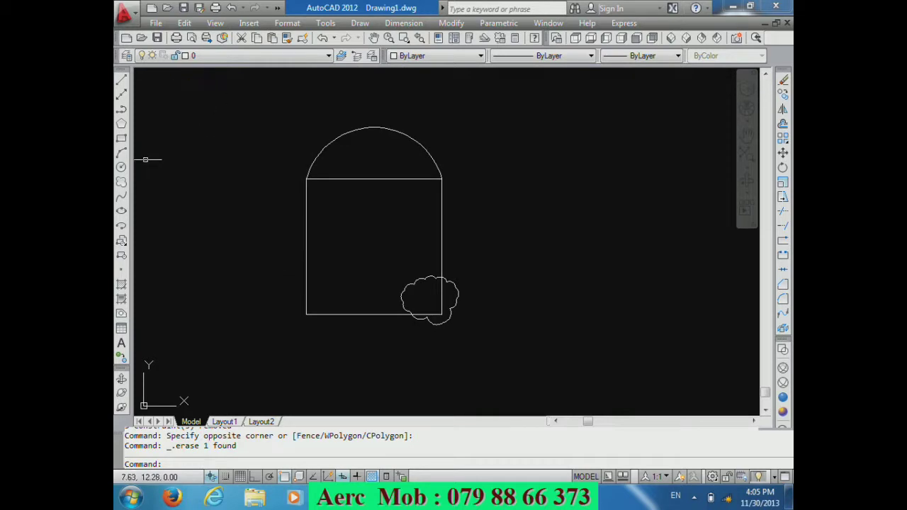
Step: Draw a circle to the right of the arched square
left_click(121, 167)
left_click(520, 254)
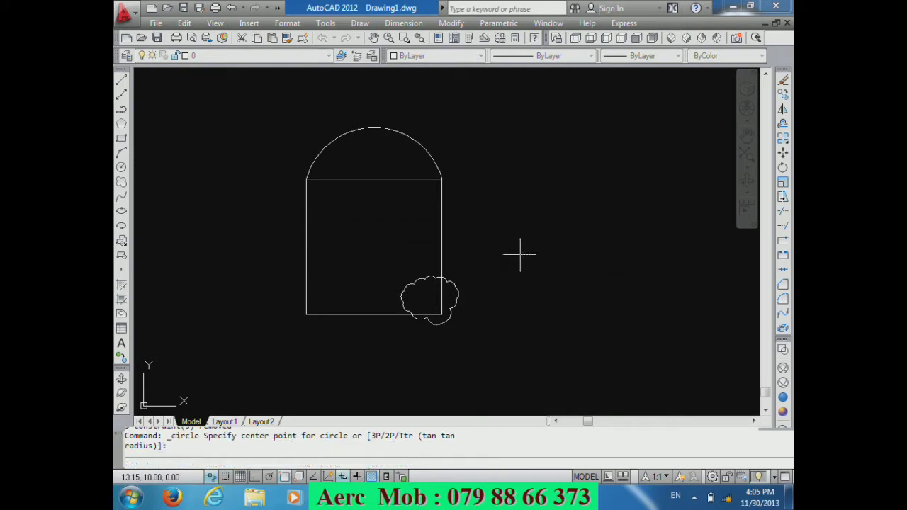
left_click(548, 282)
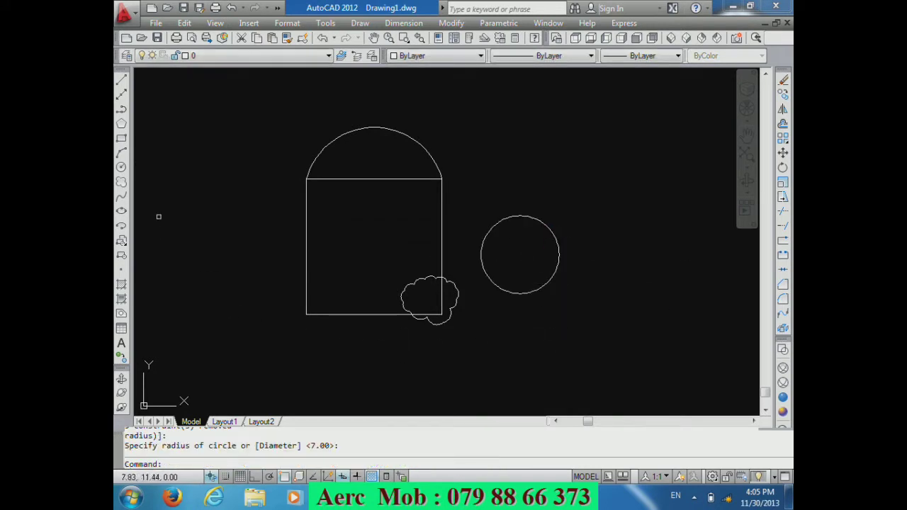
Step: Convert the circle to a revision cloud with reversed arcs, then undo it
left_click(122, 181)
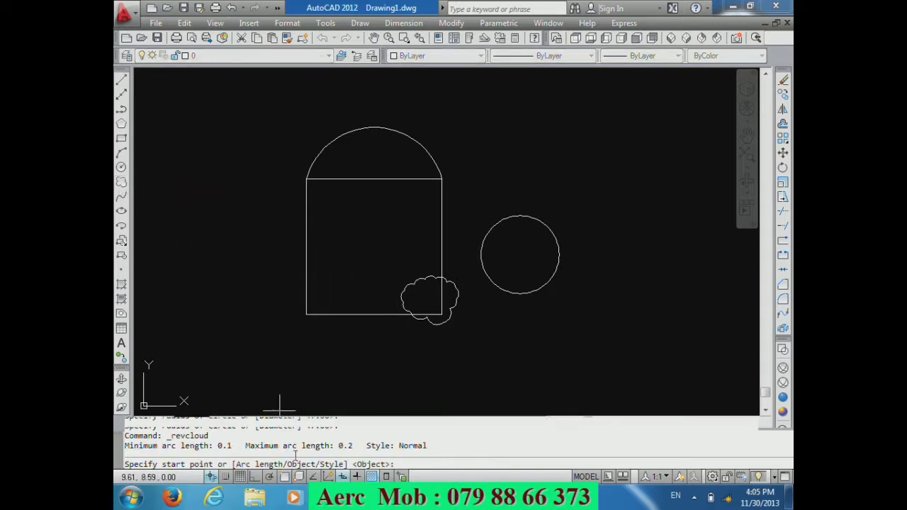
type("o")
key("Return")
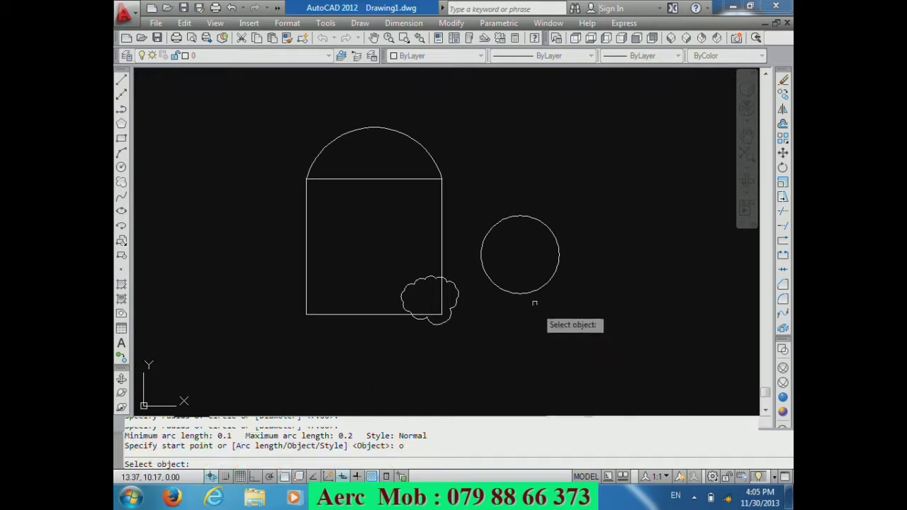
left_click(535, 291)
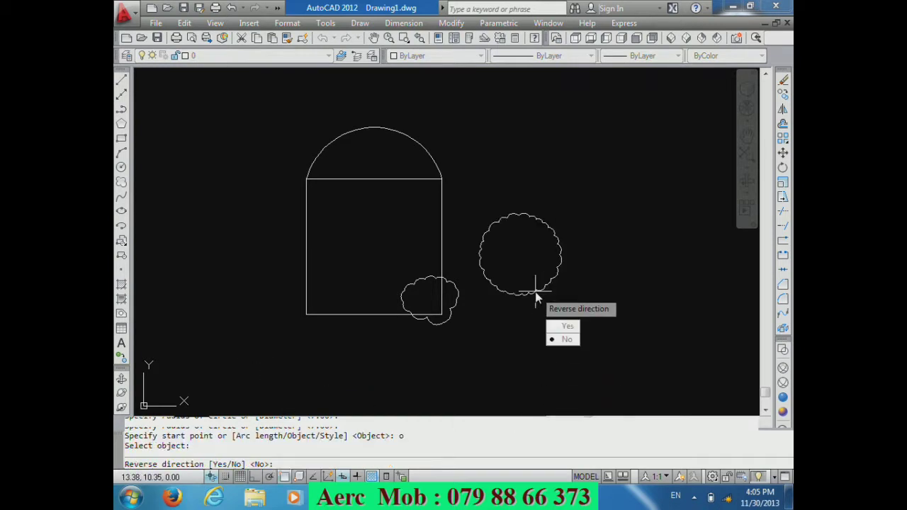
left_click(567, 326)
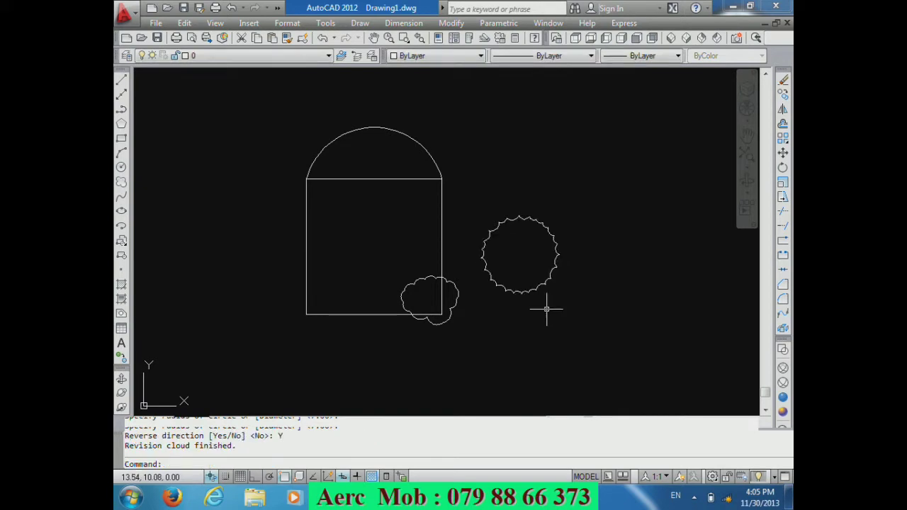
key("ctrl+z")
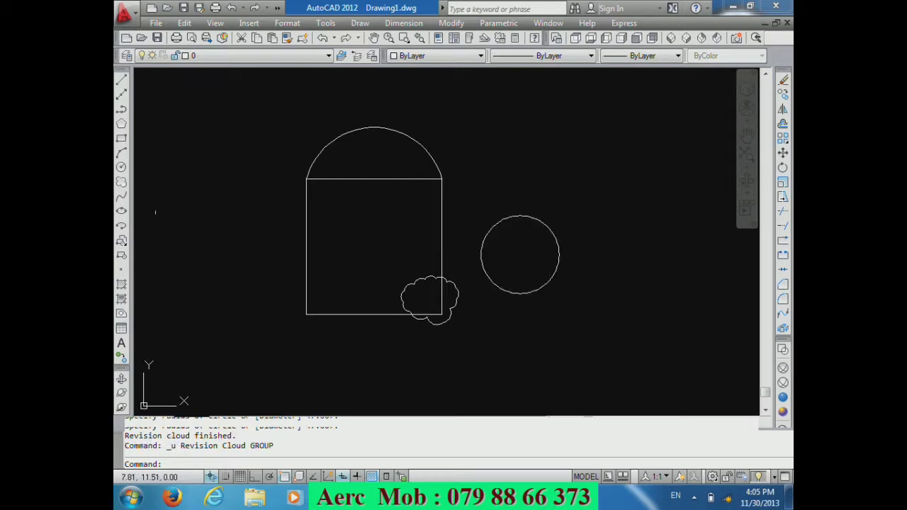
Step: Convert the circle to a revision cloud again, keeping the original arc direction
left_click(121, 181)
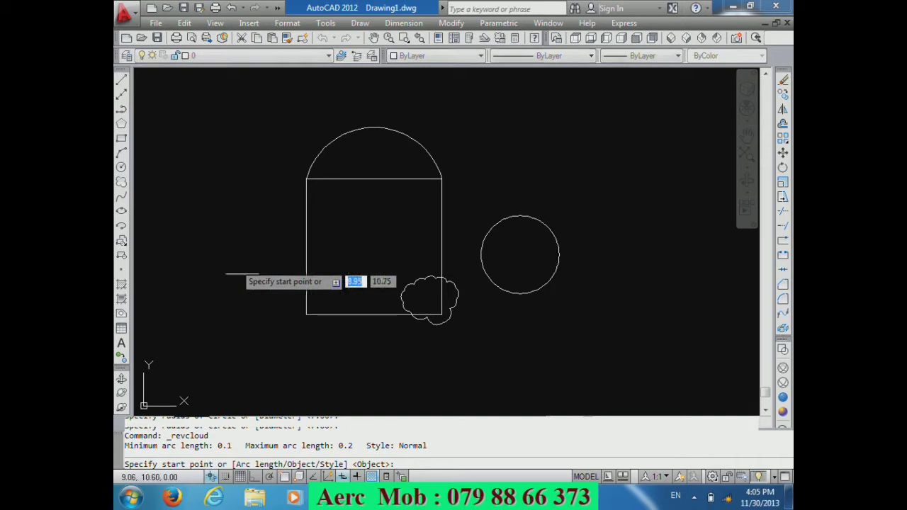
type("o")
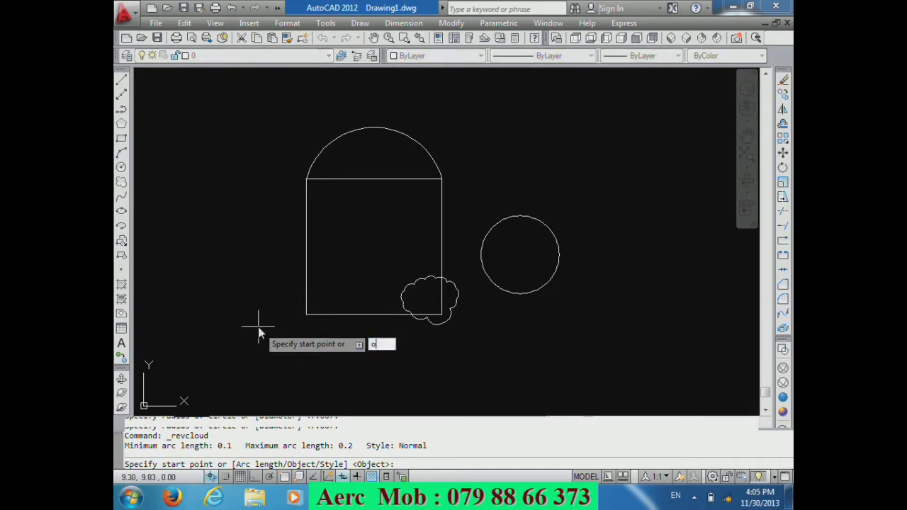
key("Return")
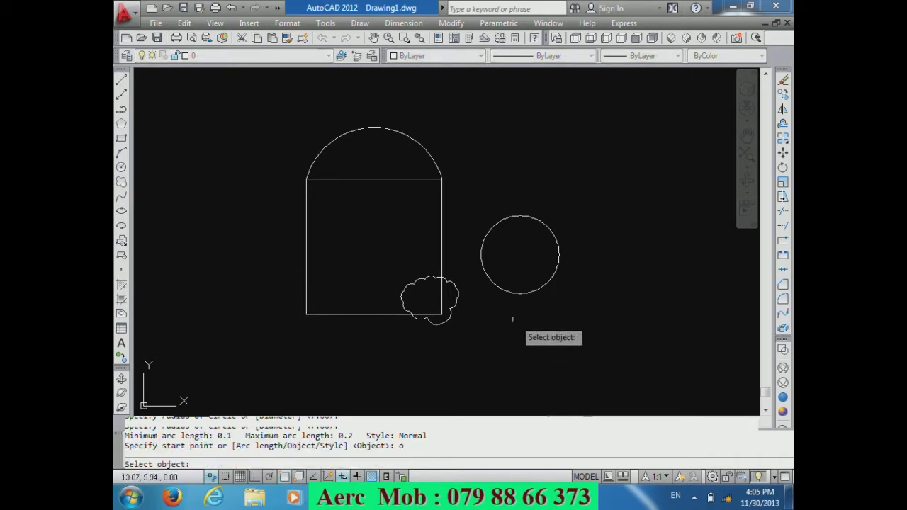
left_click(522, 296)
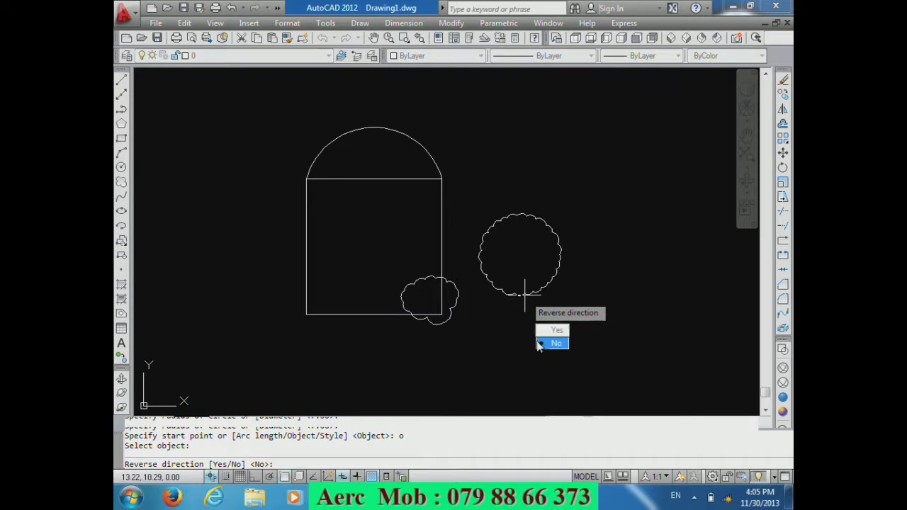
key("Return")
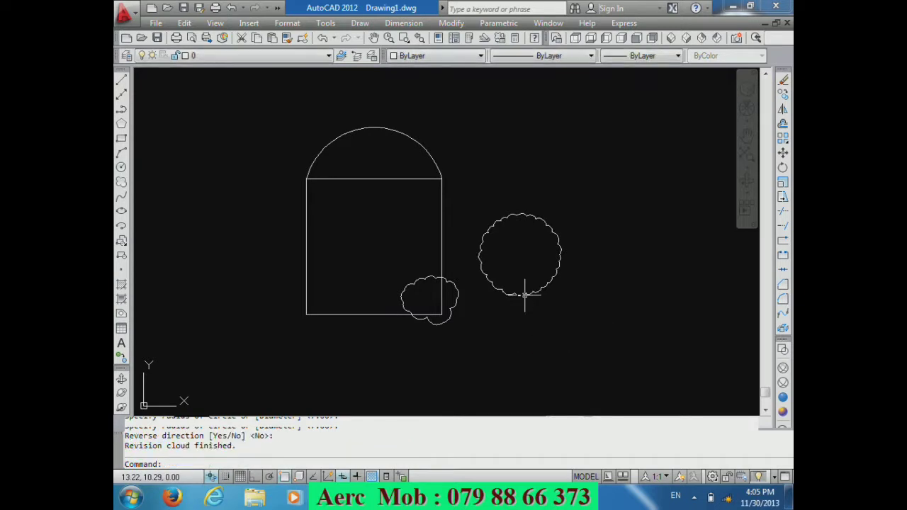
scroll(558, 269, "up", 3)
scroll(560, 268, "down", 4)
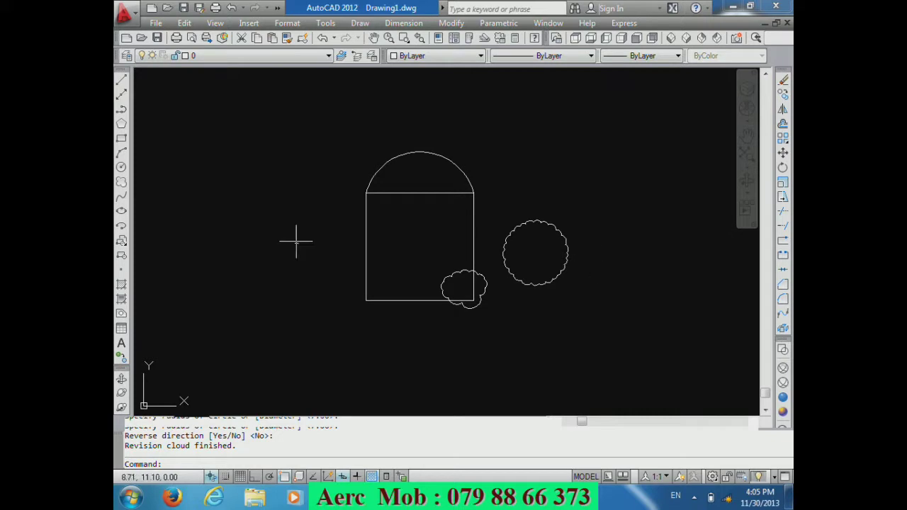
Step: Switch the revision cloud style to Calligraphy and draw a cloud near the lower-left corner
left_click(121, 182)
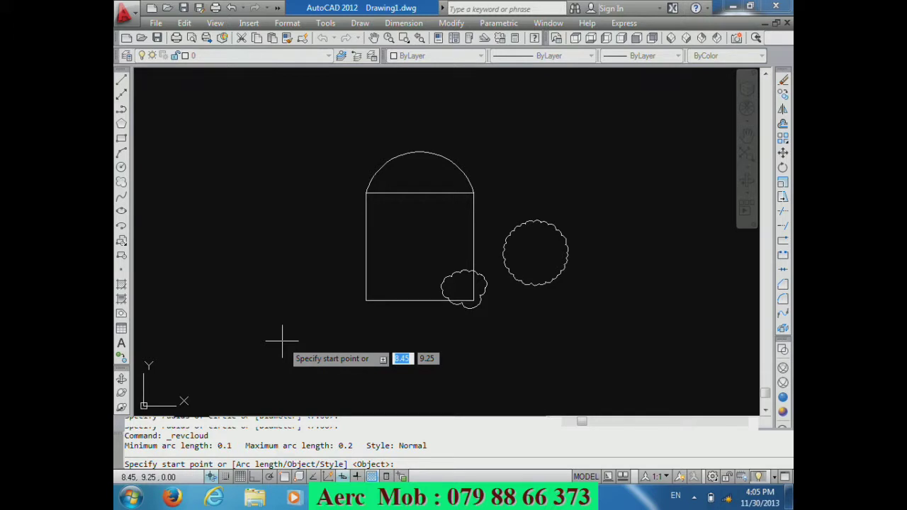
type("s")
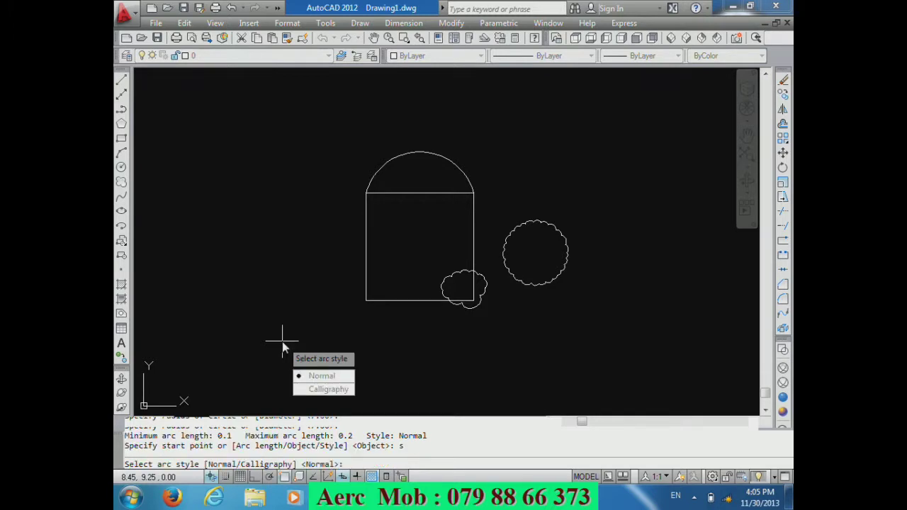
left_click(324, 389)
left_click(343, 332)
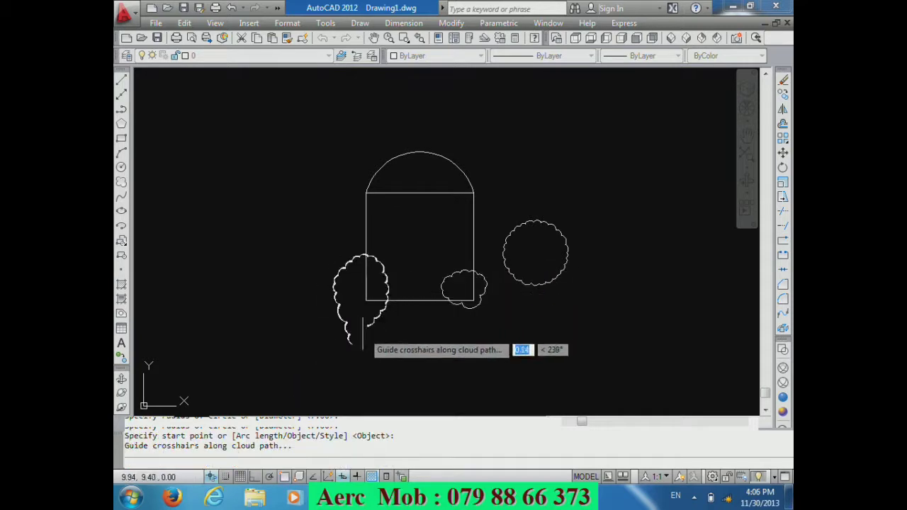
scroll(350, 345, "up", 2)
scroll(351, 345, "up", 4)
scroll(382, 354, "down", 4)
scroll(382, 347, "up", 4)
scroll(381, 348, "down", 5)
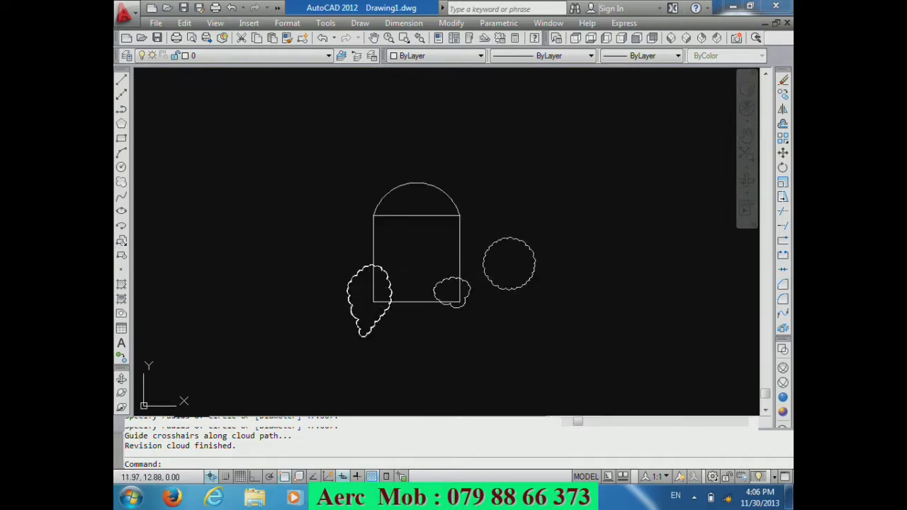
Step: Trace three overlapping calligraphy clouds above the arched square
key("Return")
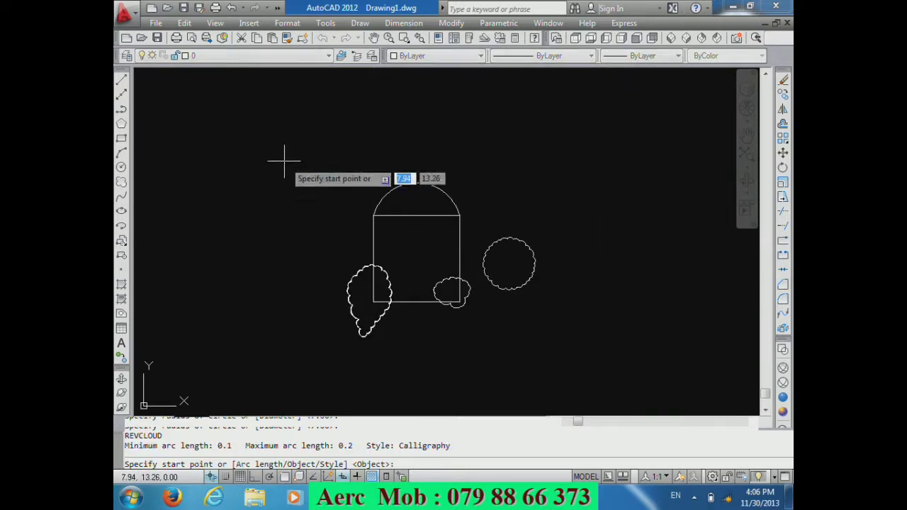
left_click(322, 177)
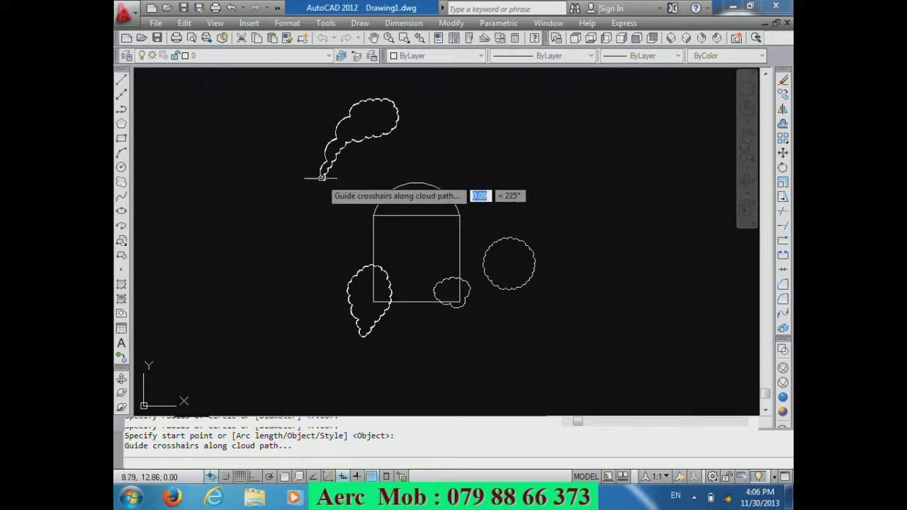
key("Return")
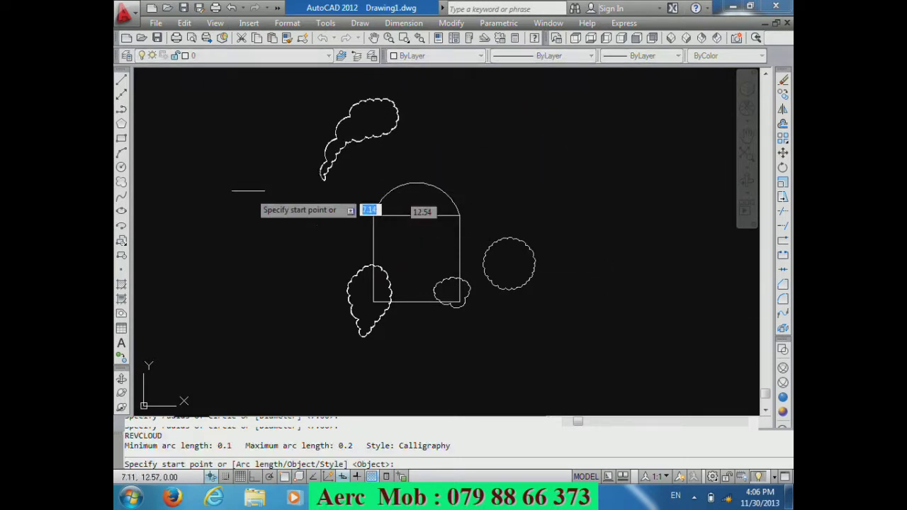
left_click(427, 165)
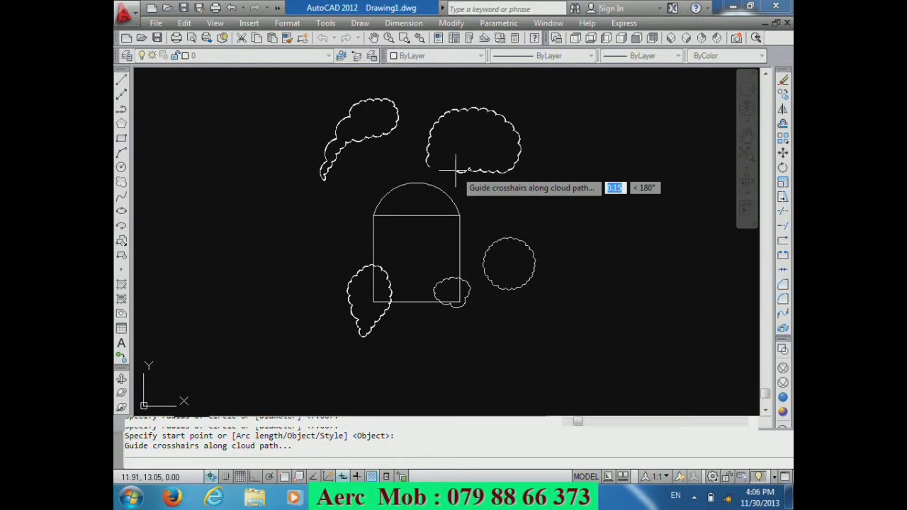
key("Return")
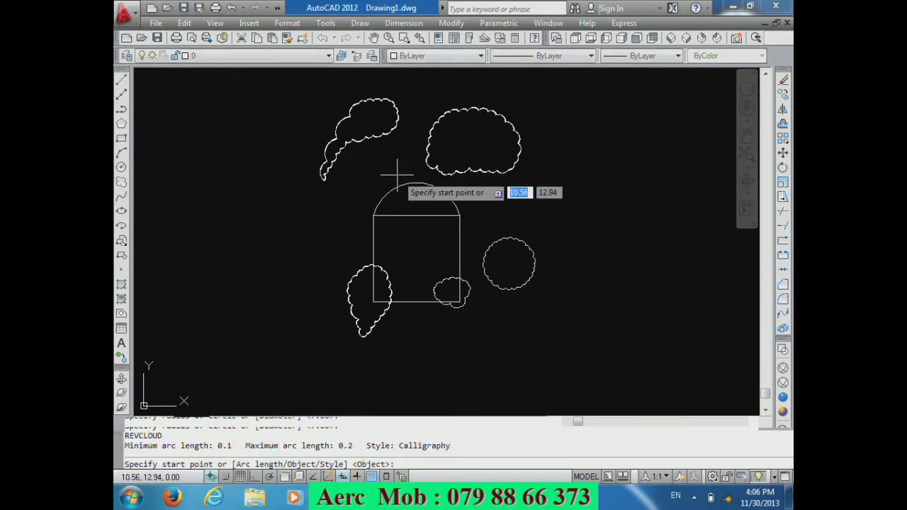
left_click(397, 173)
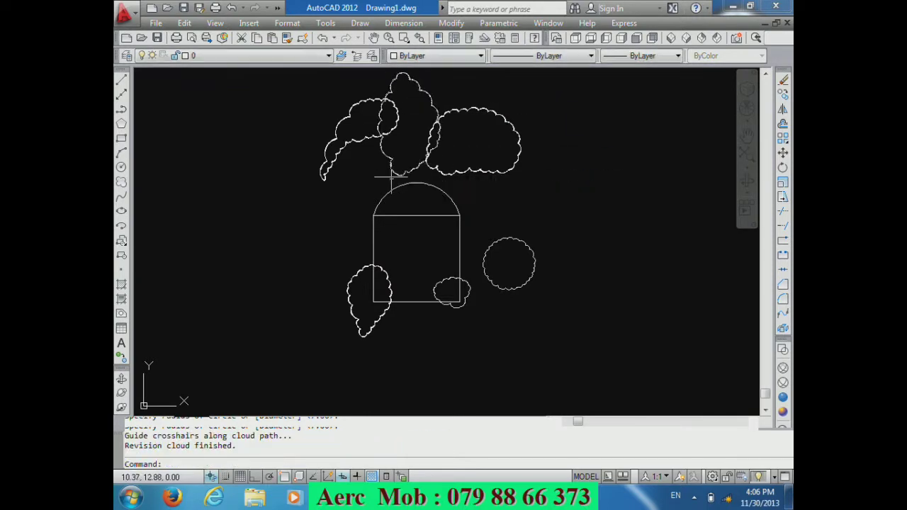
Step: Window-select the teardrop cloud and the clouds near the circle cloud
scroll(312, 276, "down", 2)
scroll(330, 253, "up", 3)
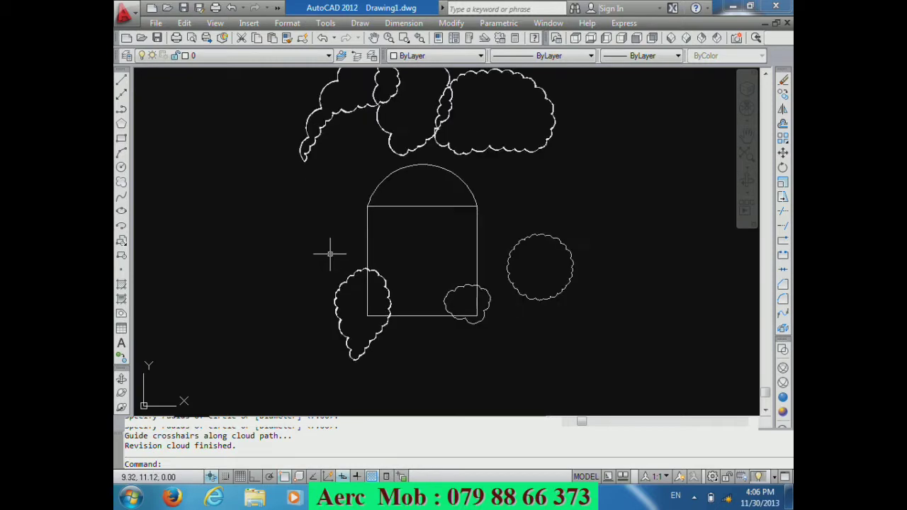
left_click(409, 378)
left_click(324, 344)
left_click(564, 319)
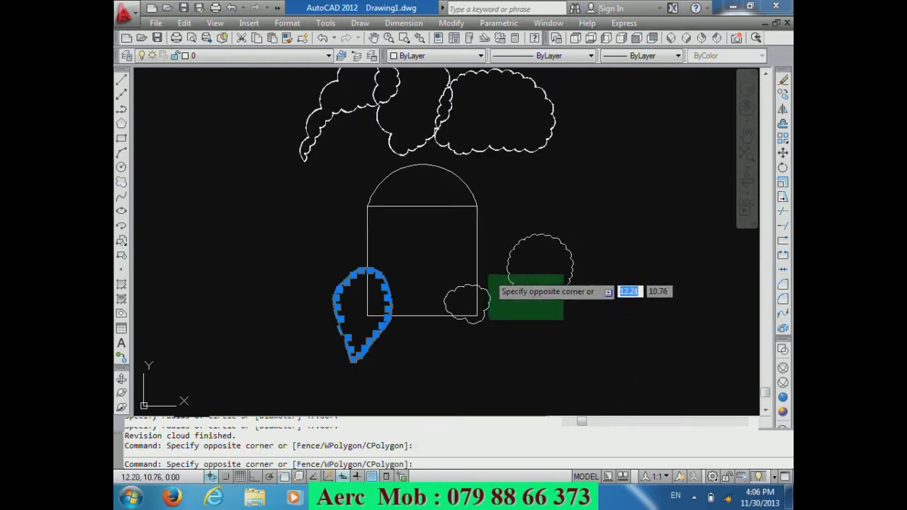
Step: Erase the three selected clouds and draw a three-point circle left of the square
left_click(487, 279)
key("Delete")
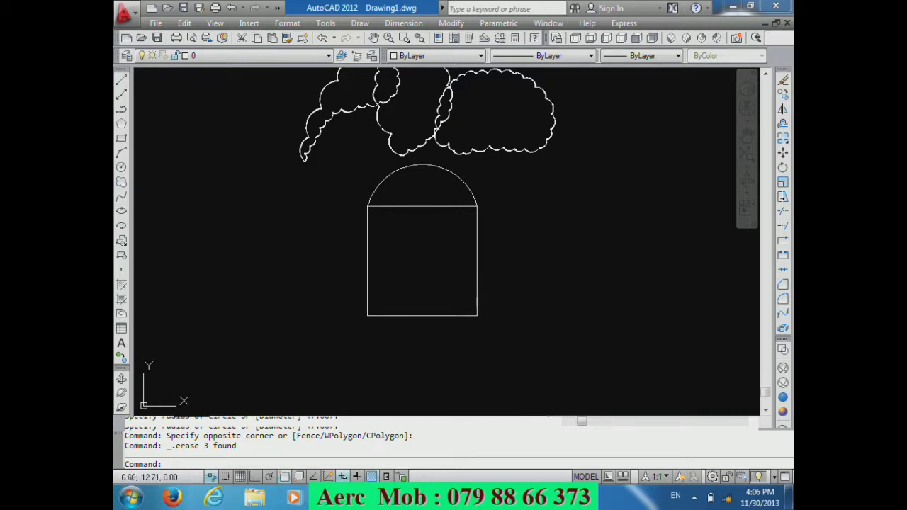
left_click(121, 168)
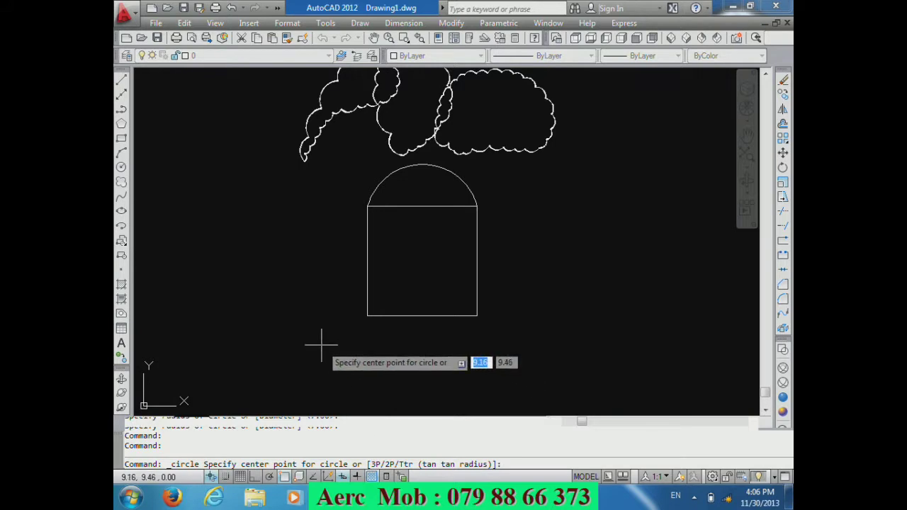
type("3p")
key("Return")
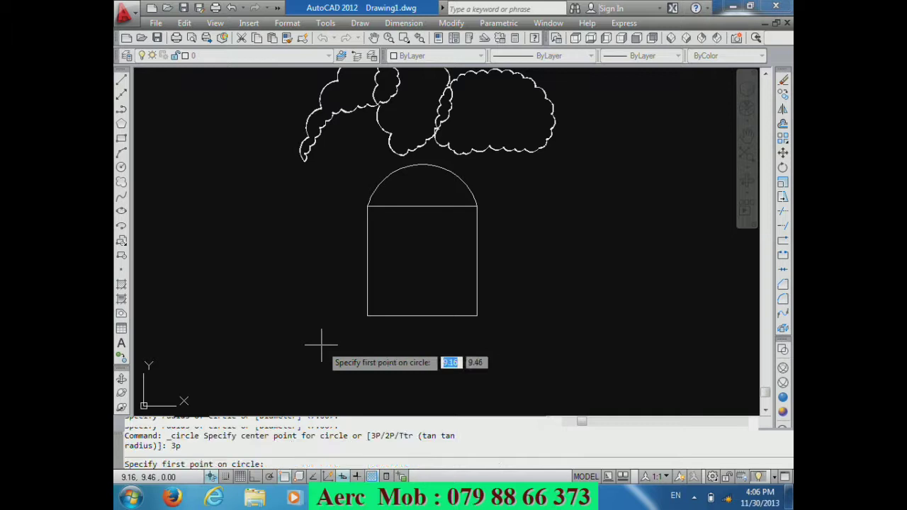
left_click(230, 295)
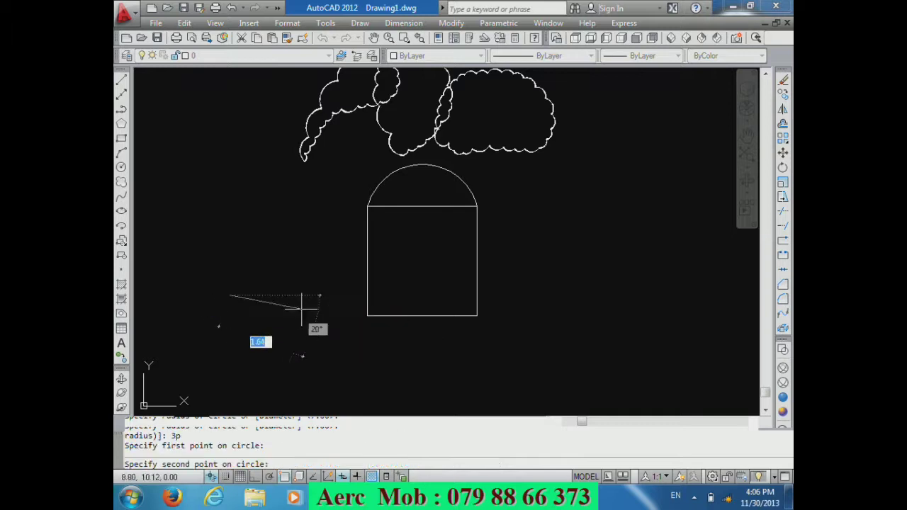
left_click(291, 273)
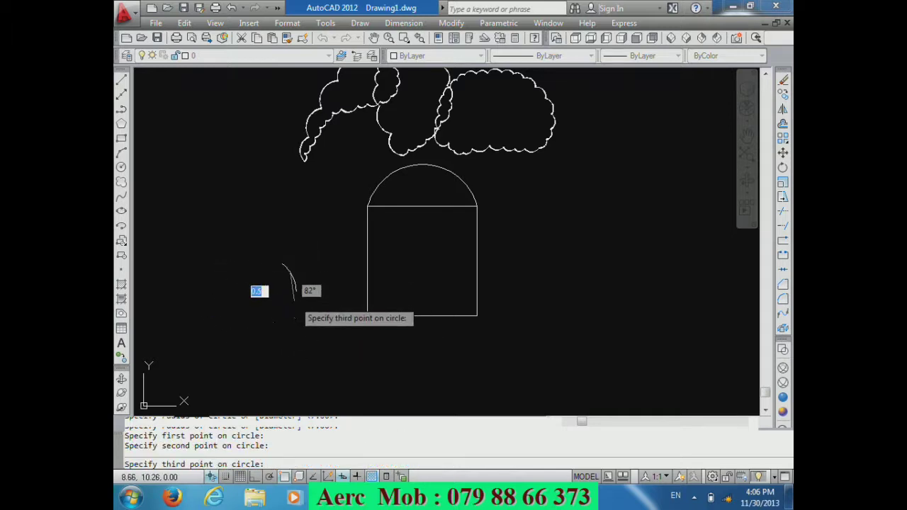
left_click(294, 303)
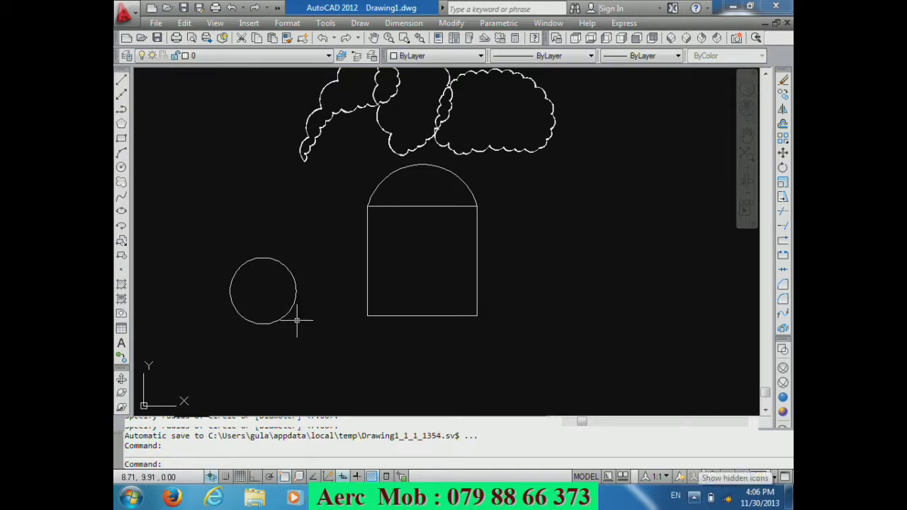
type("c")
Step: Draw a two-point diameter circle to the right of the square
key("Return")
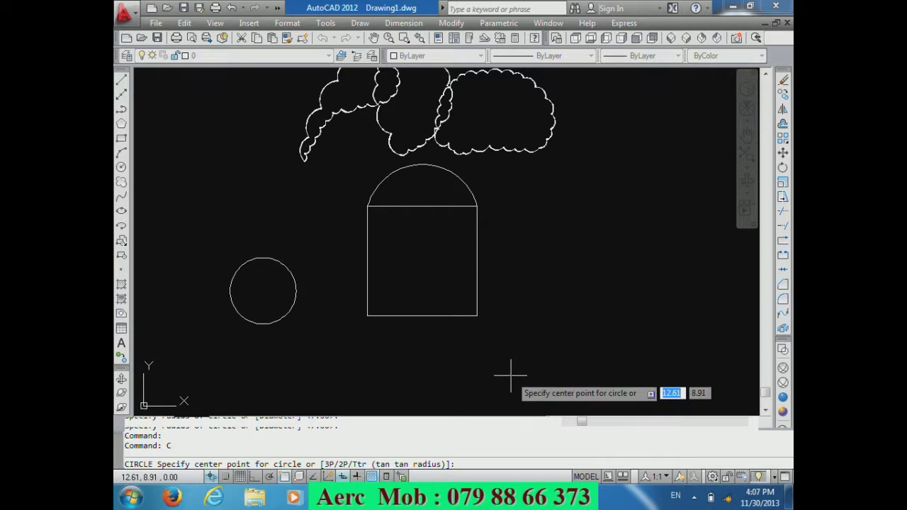
type("2p")
key("Return")
left_click(522, 314)
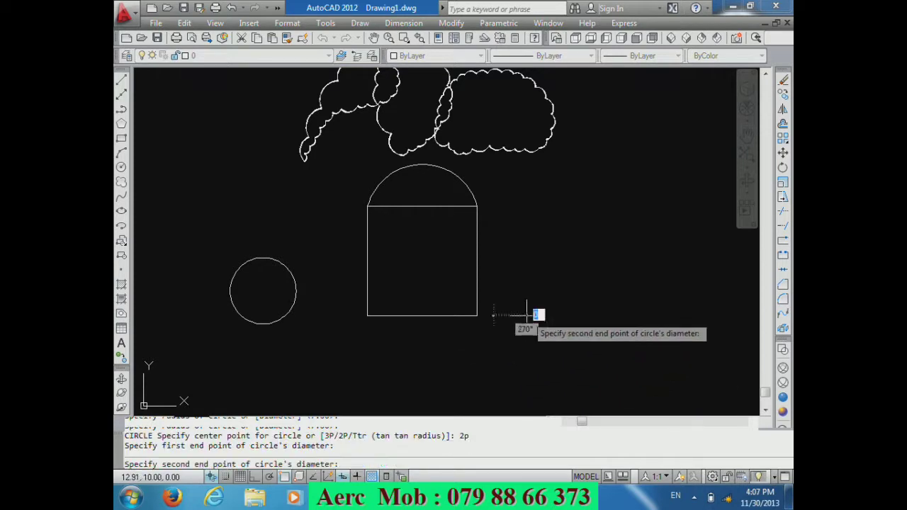
left_click(592, 315)
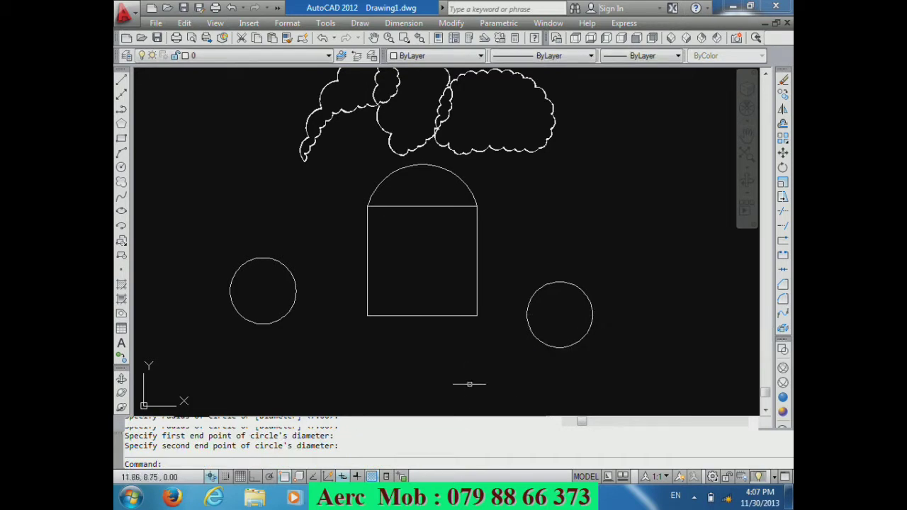
left_click(122, 166)
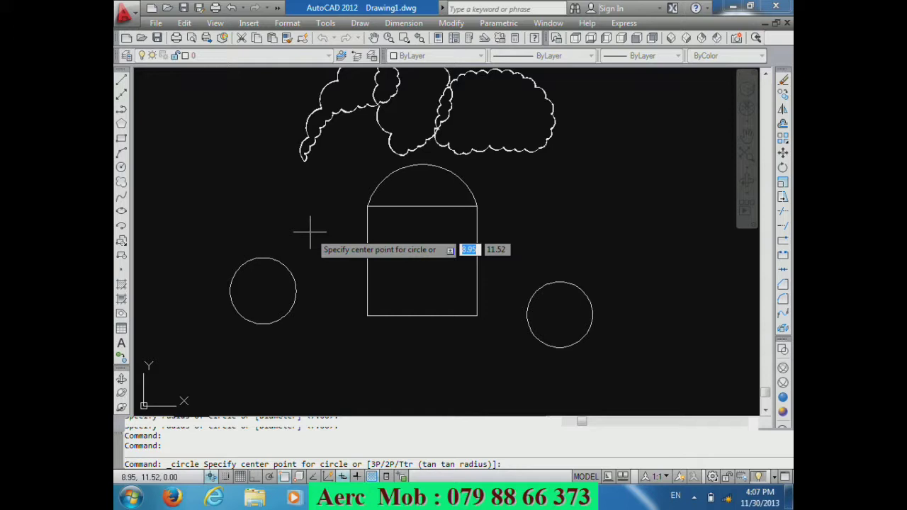
key("Escape")
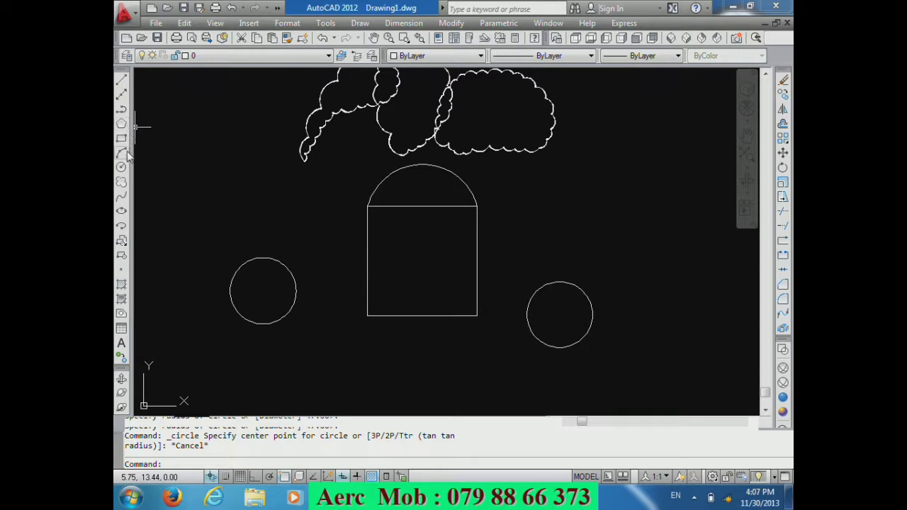
left_click(125, 110)
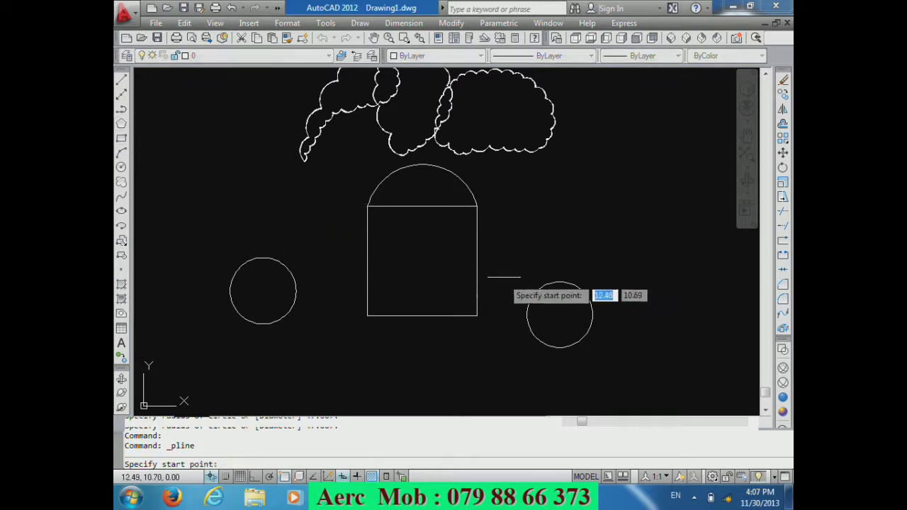
Step: Start the polyline right of the square with 0.2 starting and ending half-widths
left_click(513, 225)
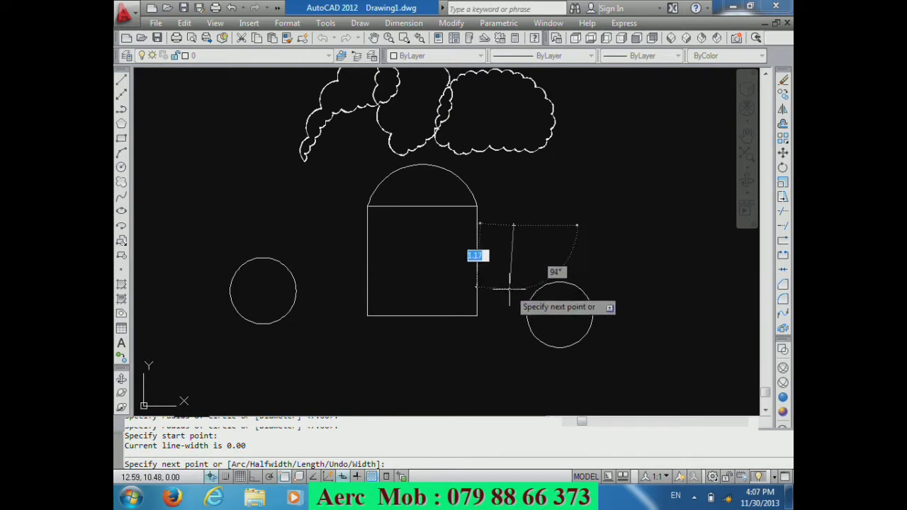
type("h")
key("Return")
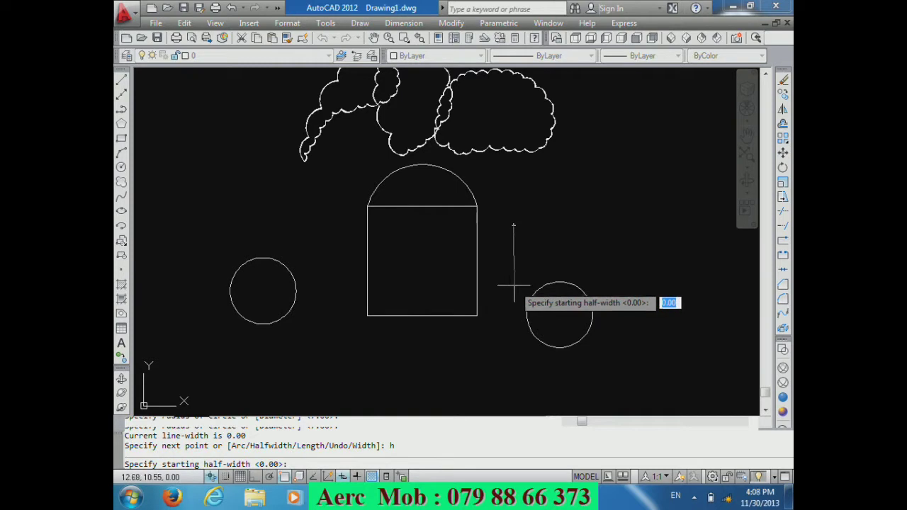
type("0")
key("Return")
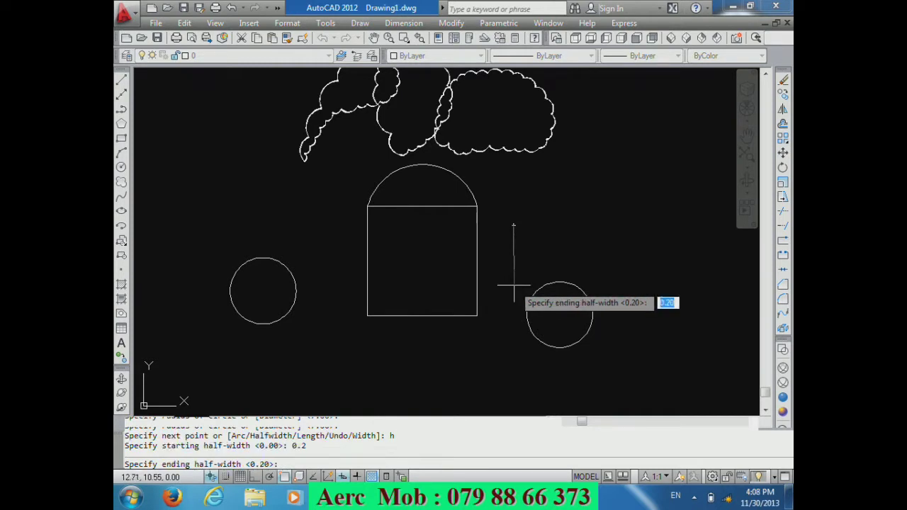
key("Return")
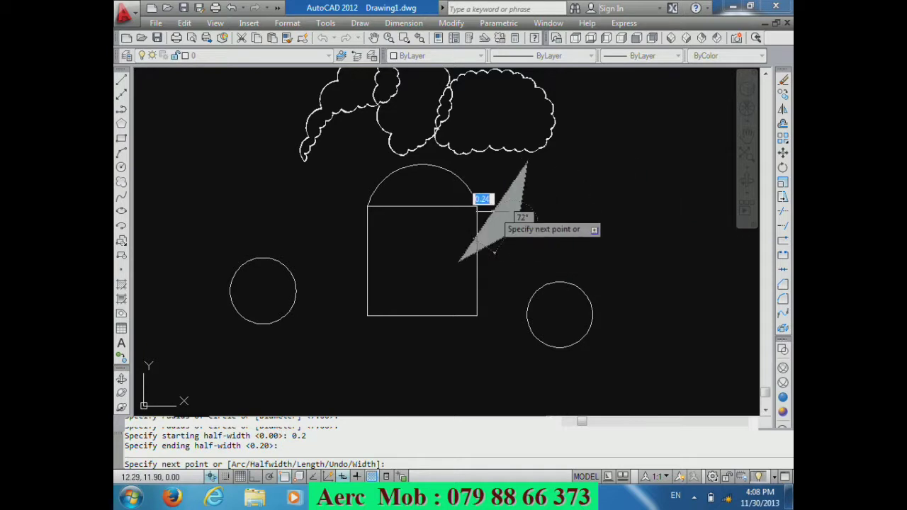
scroll(496, 216, "down", 2)
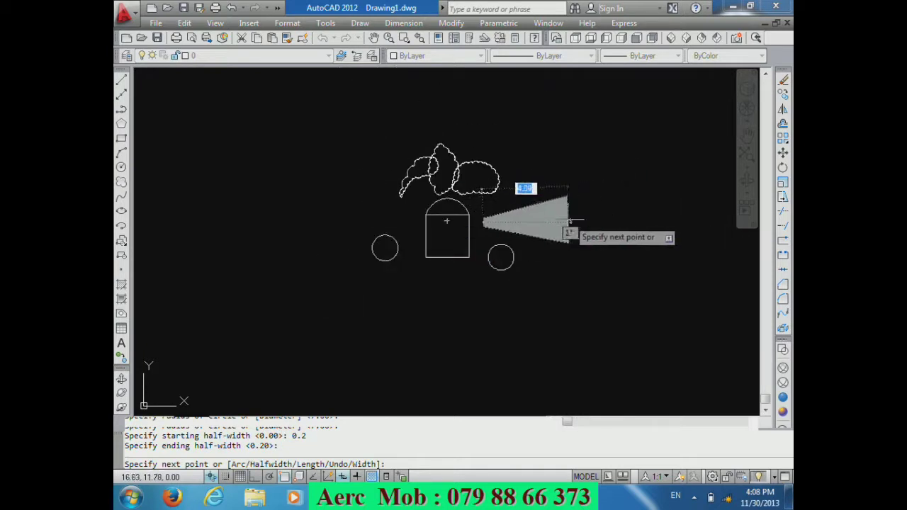
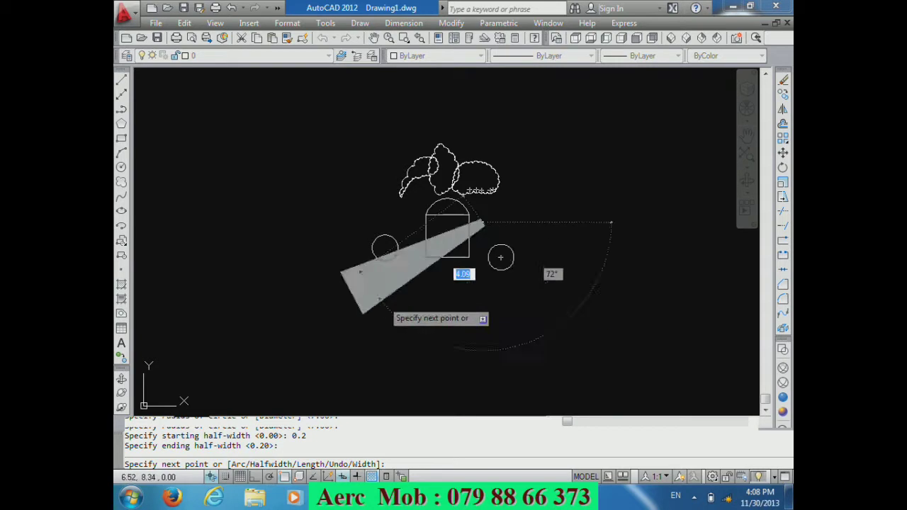
Step: Fix the wedge's end point and finish the tapered wedge polyline
left_click(557, 221)
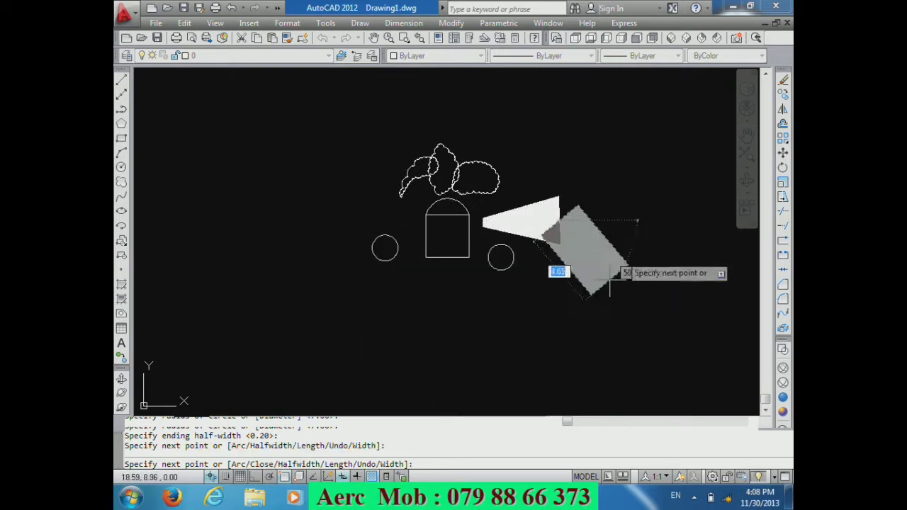
key("Return")
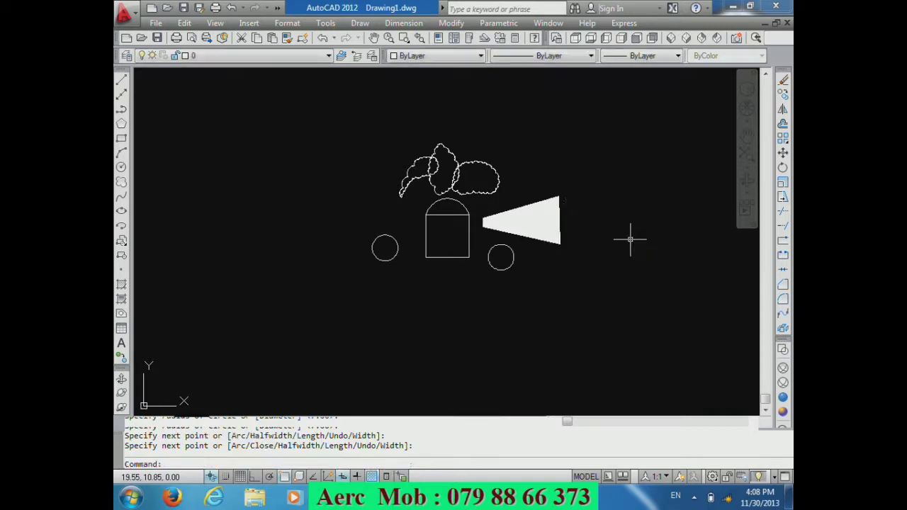
left_click(521, 226)
left_click(502, 228)
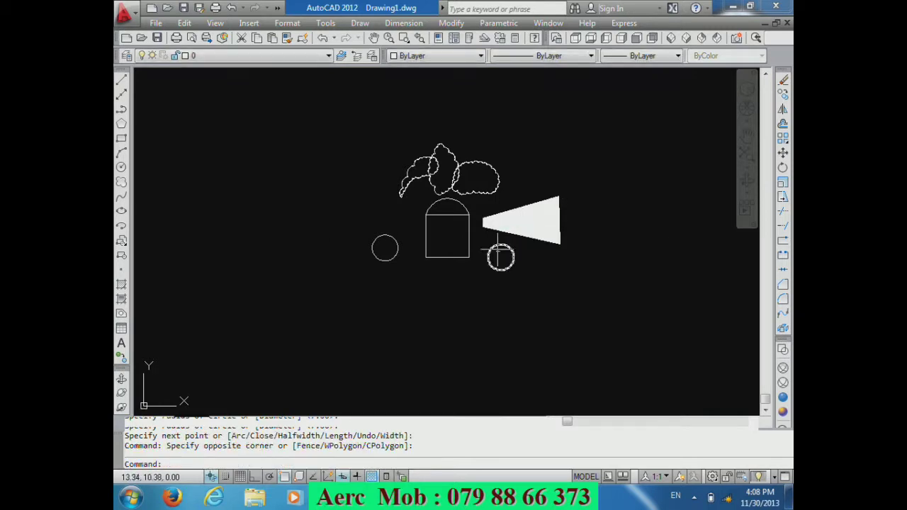
Step: Start a new polyline at the left with a starting half-width of 0, pointing the ending half-width
left_click(127, 112)
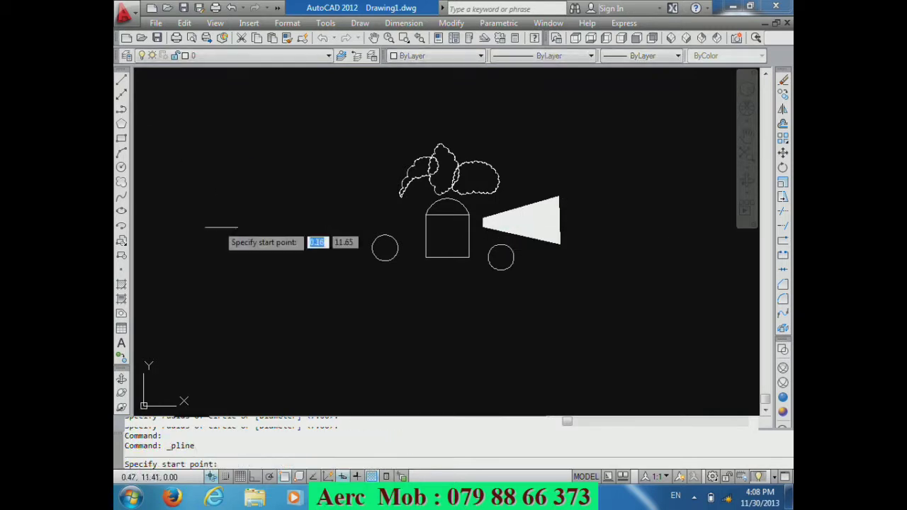
left_click(237, 219)
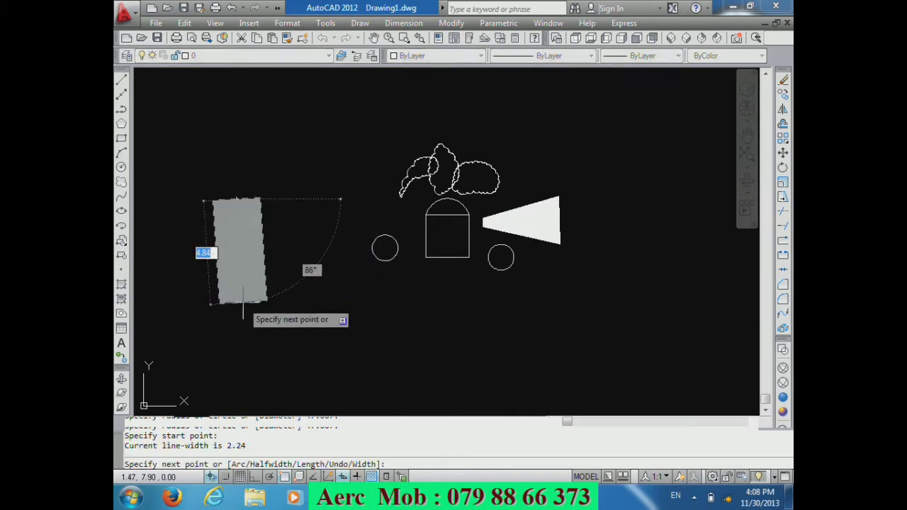
type("h")
key("Return")
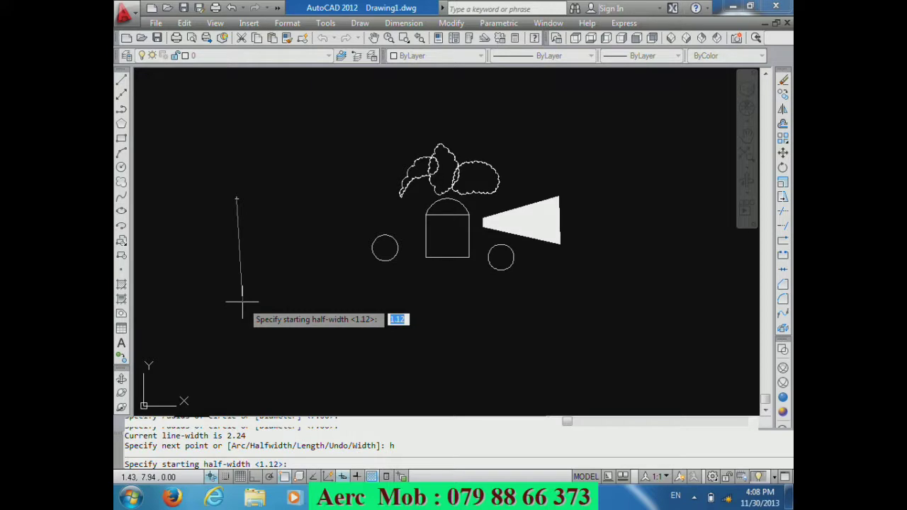
type("0")
key("Return")
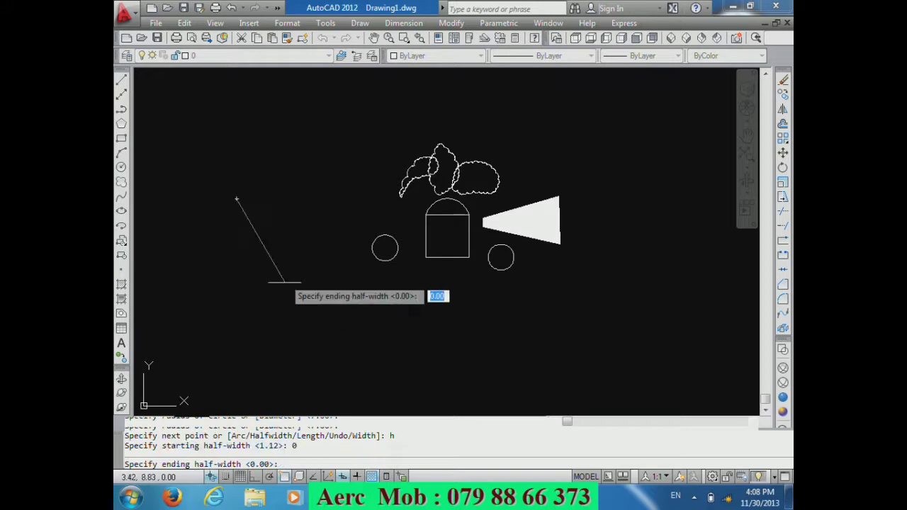
left_click(200, 147)
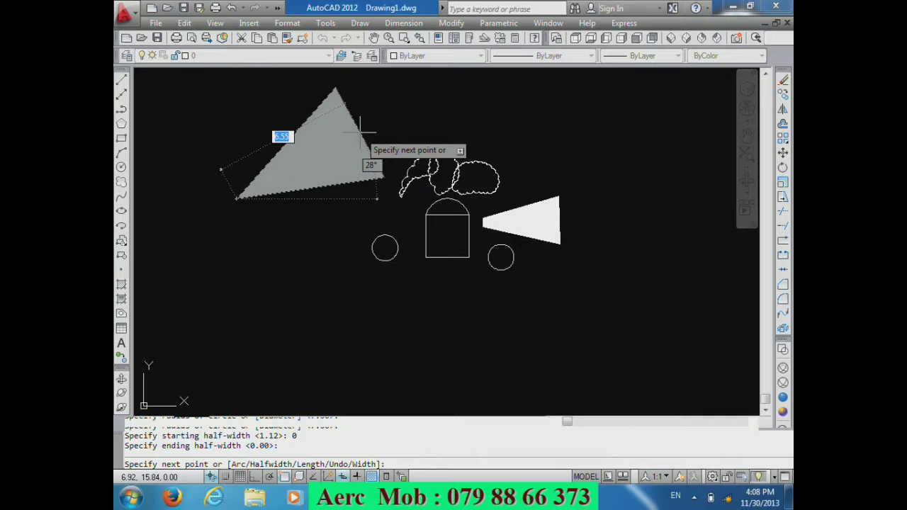
Step: Reset half-widths to 0 and draw thin zig-zag segments, using Length and undoing the last one
type("h")
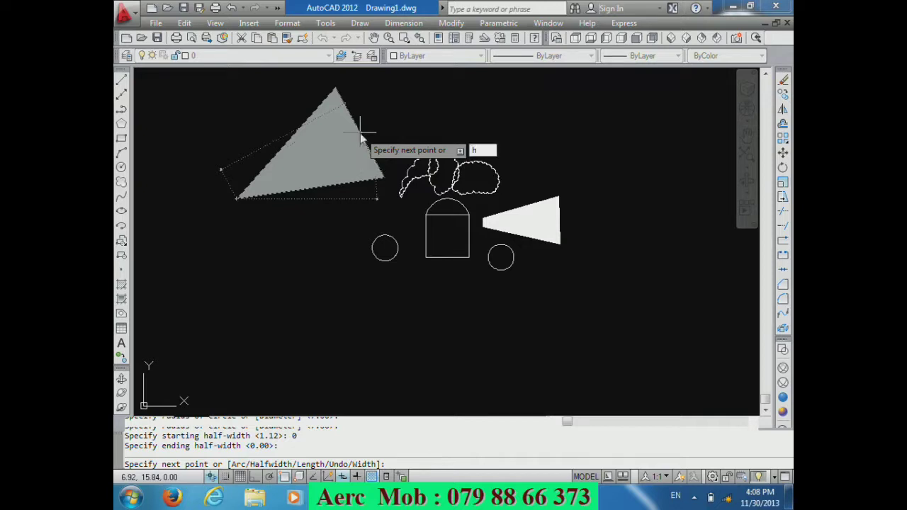
key("Return")
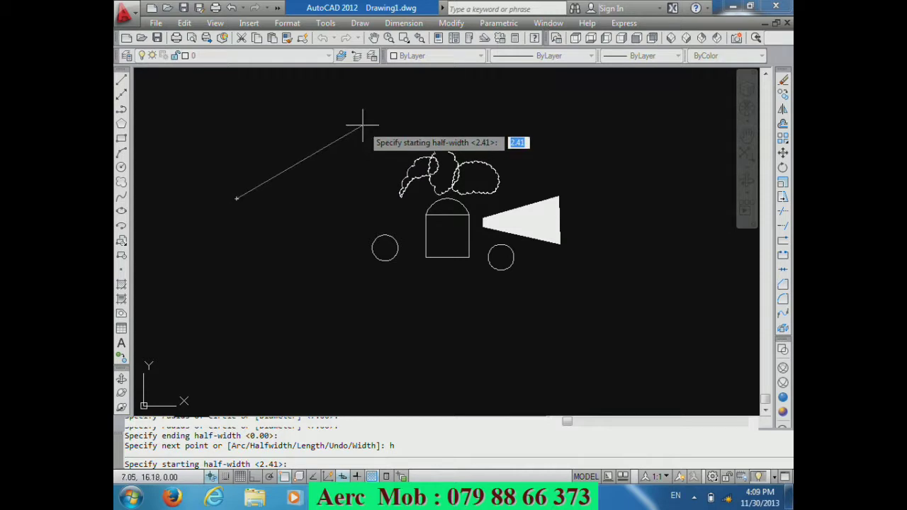
type("0")
key("Return")
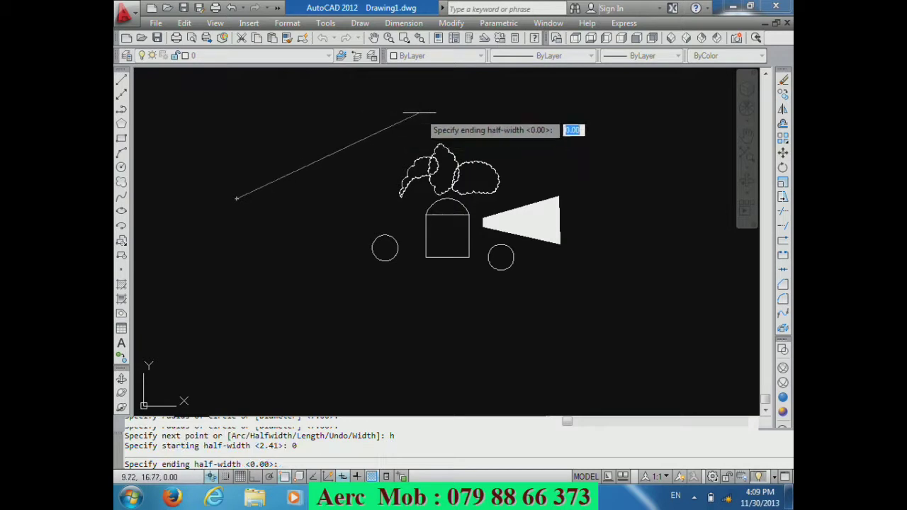
key("Return")
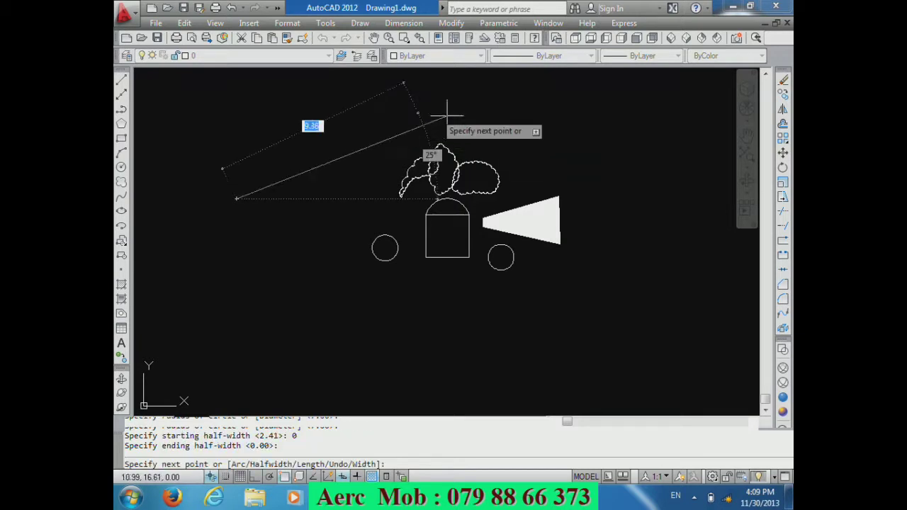
left_click(339, 125)
left_click(285, 261)
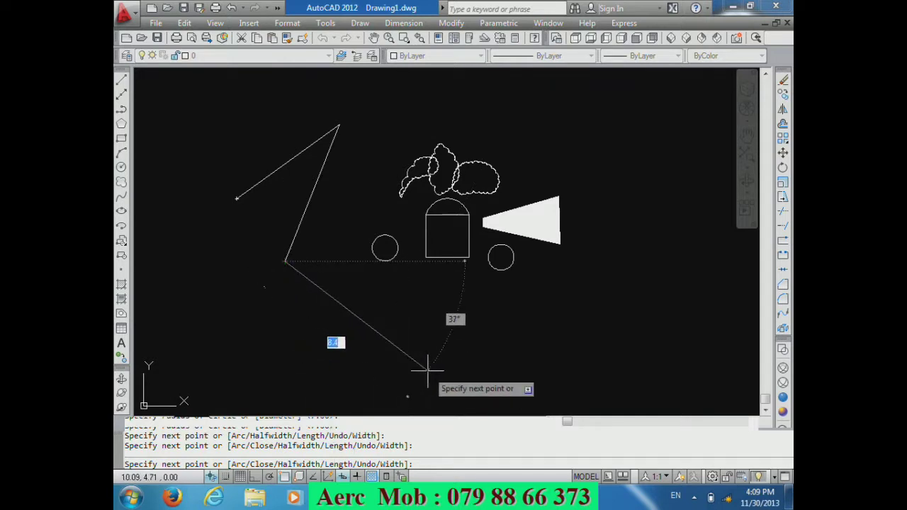
key("Return")
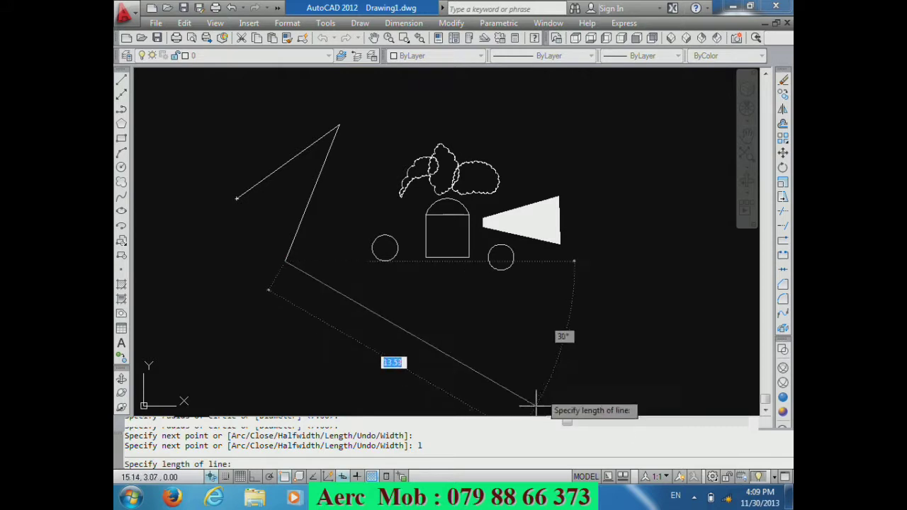
left_click(440, 348)
left_click(213, 99)
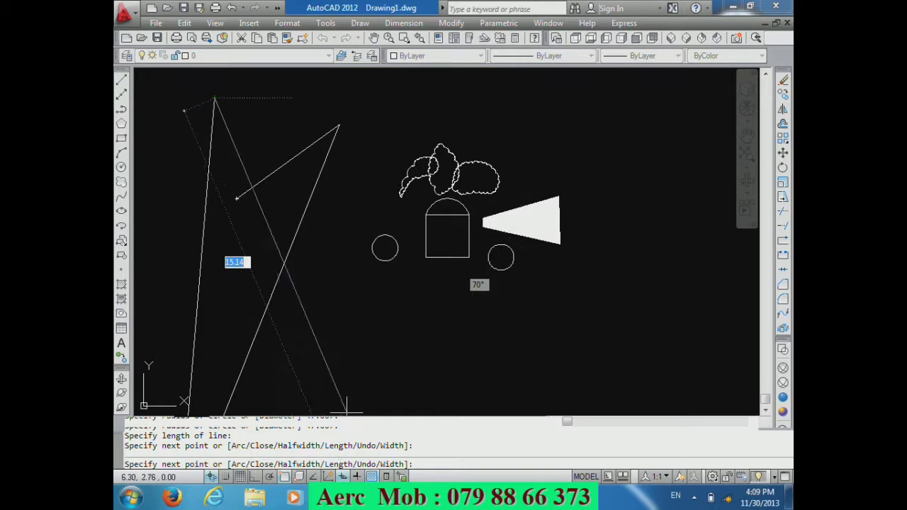
type("u")
key("Return")
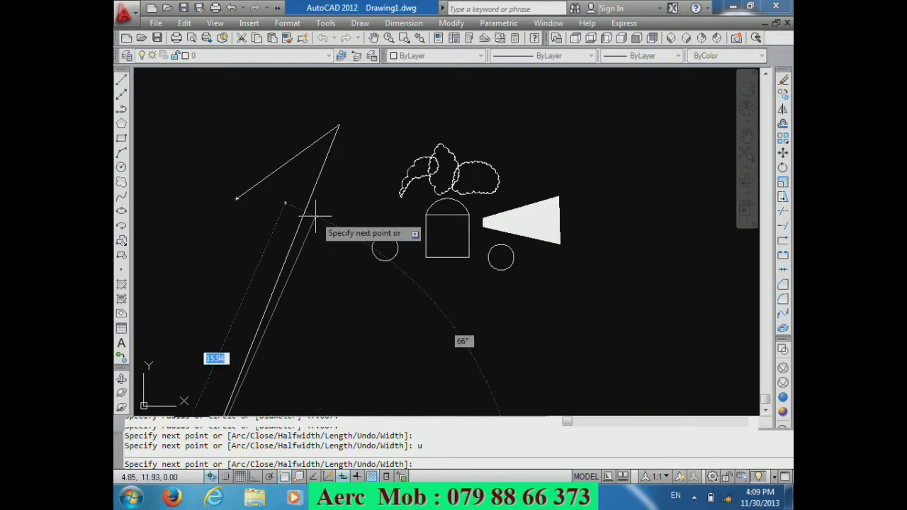
Step: Set the width to 0.5, draw the wide tapered wedge and upward block, and end the polyline
scroll(383, 251, "down", 2)
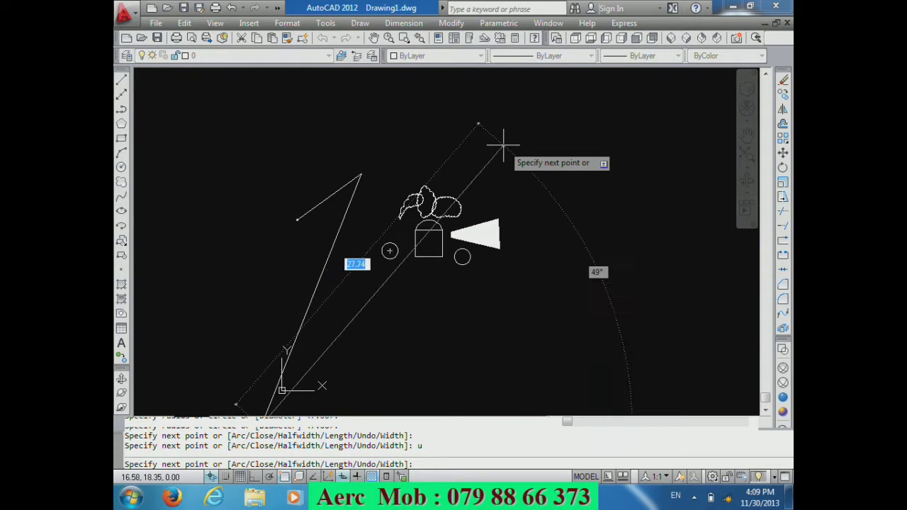
type("w")
key("Return")
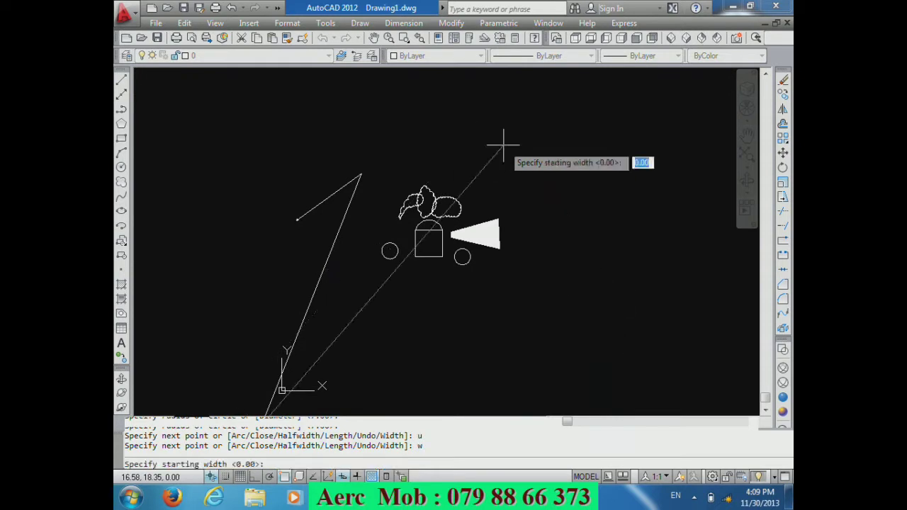
type("0")
key("Return")
key("Return")
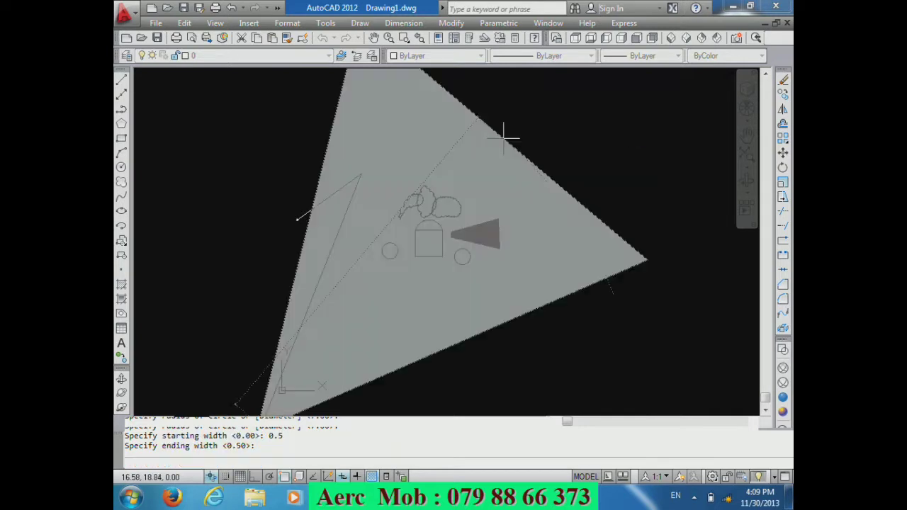
scroll(450, 189, "down", 3)
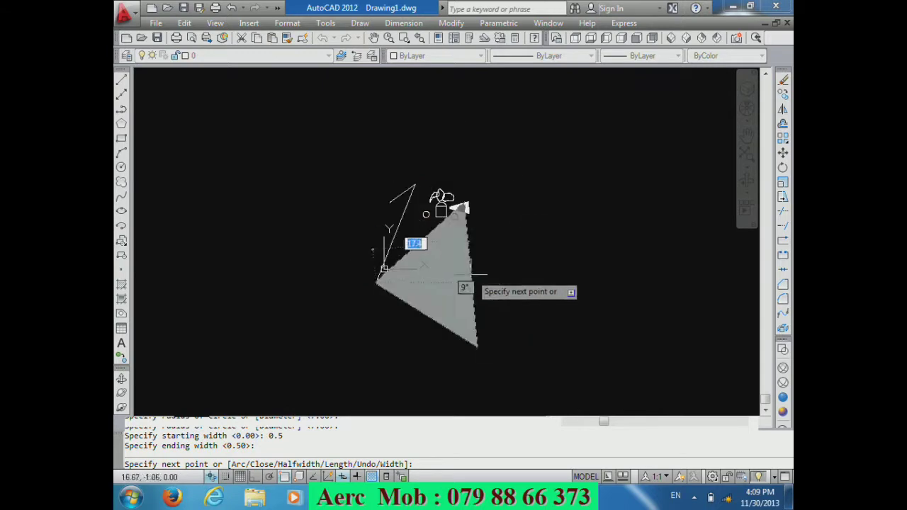
left_click(627, 284)
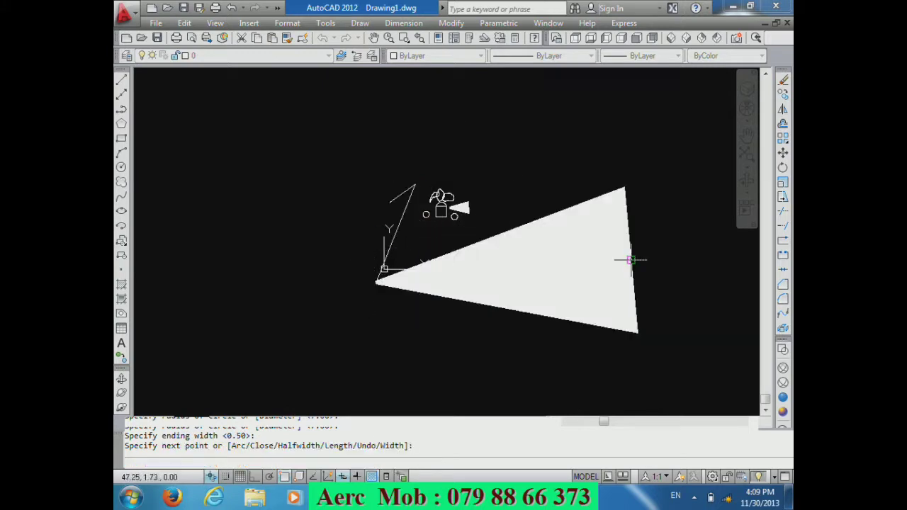
left_click(624, 167)
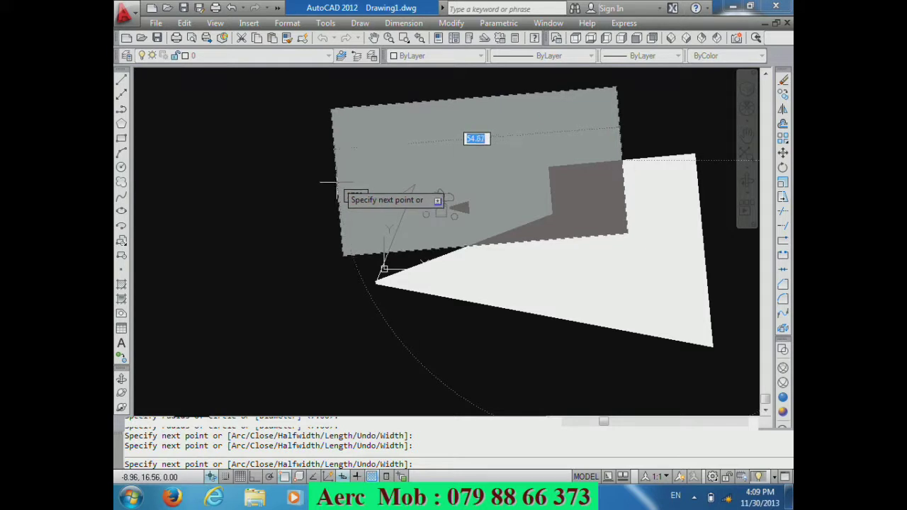
key("Return")
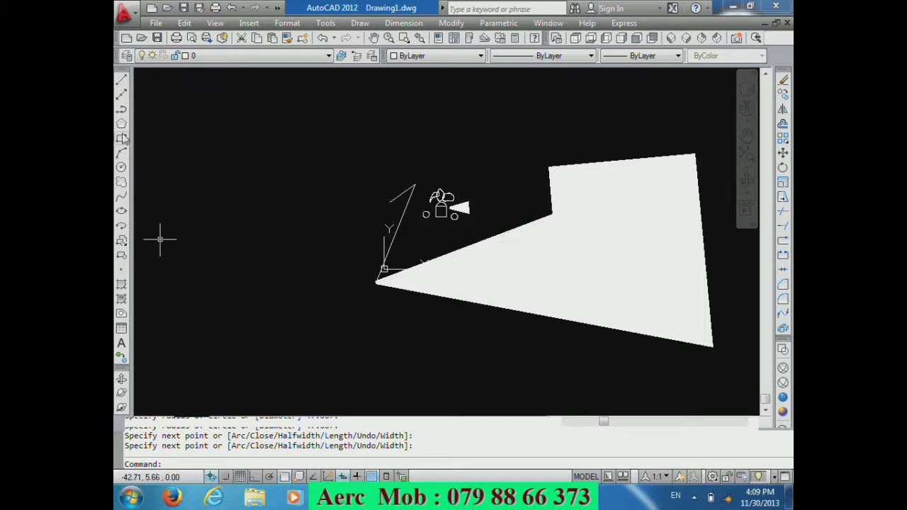
Step: Draw a single thin diagonal polyline segment at the upper left with zero half-widths
left_click(121, 109)
left_click(239, 221)
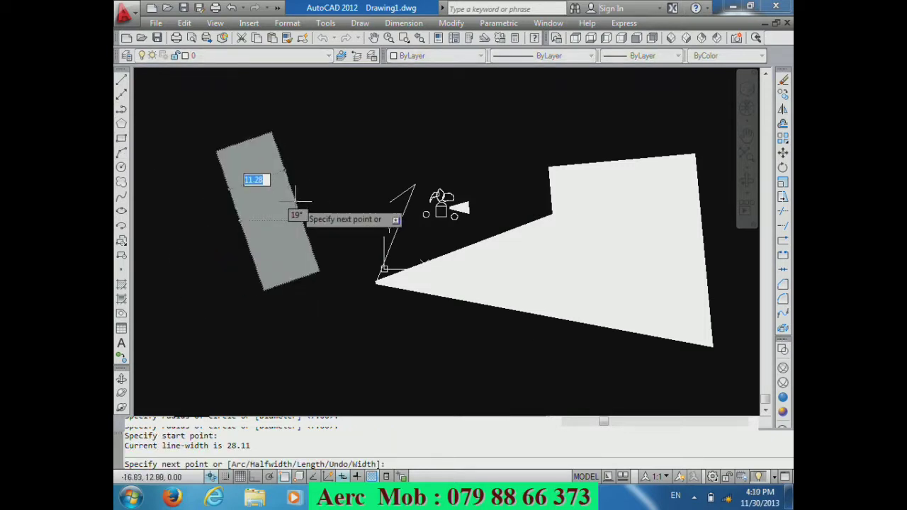
type("h")
key("Return")
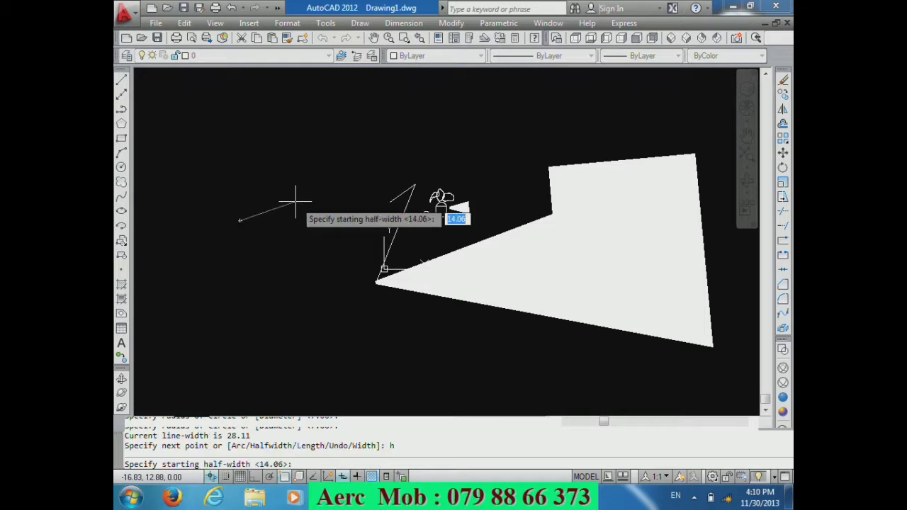
type("0")
key("Return")
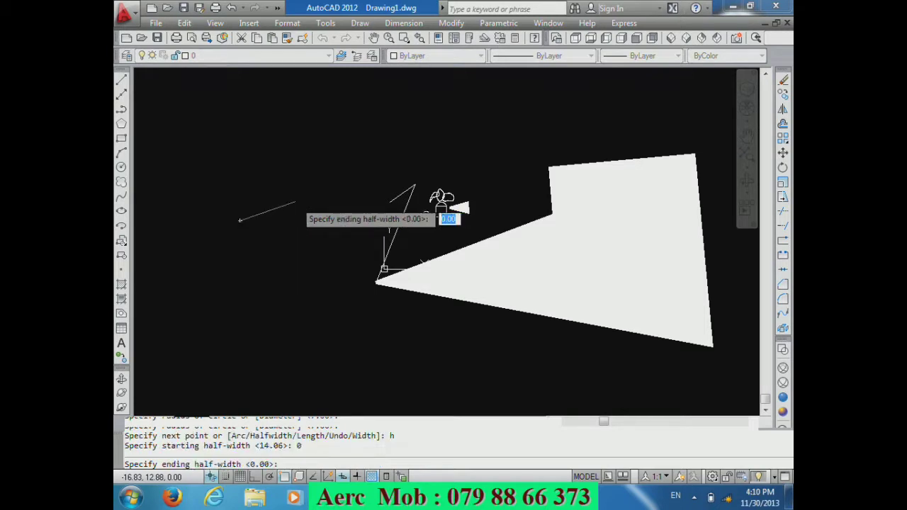
key("Return")
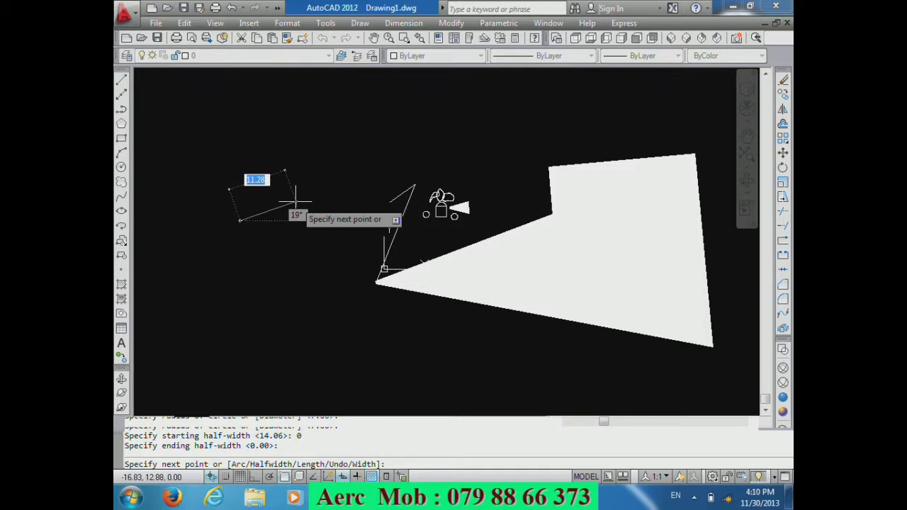
left_click(318, 143)
key("Return")
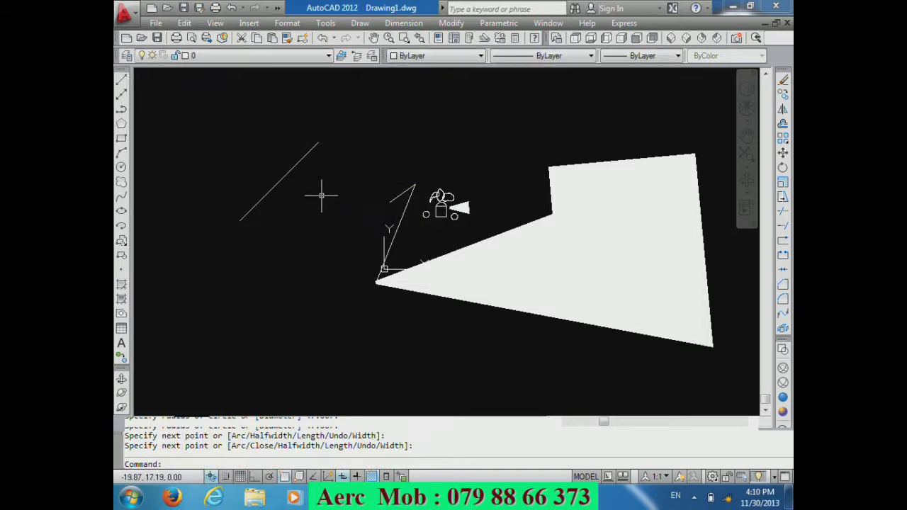
left_click(124, 152)
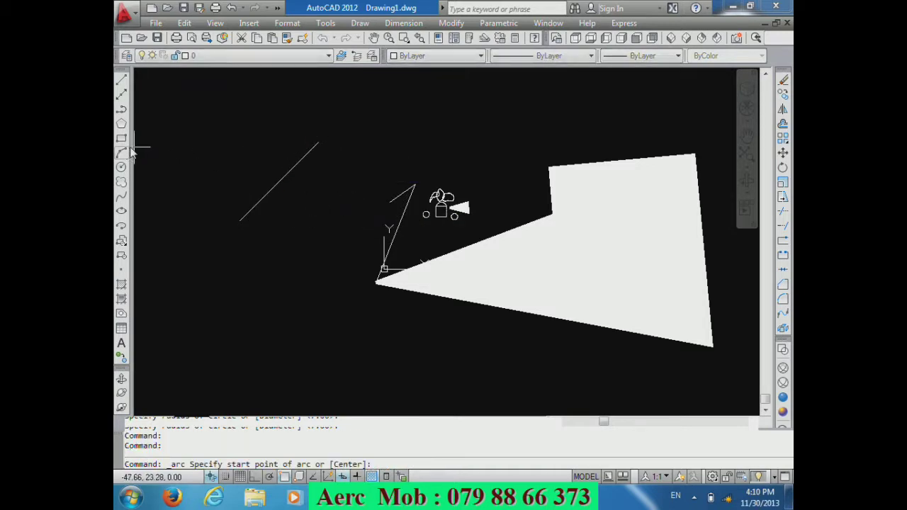
Step: Draw the lower-left arc by its start point, centre, and end point
left_click(282, 315)
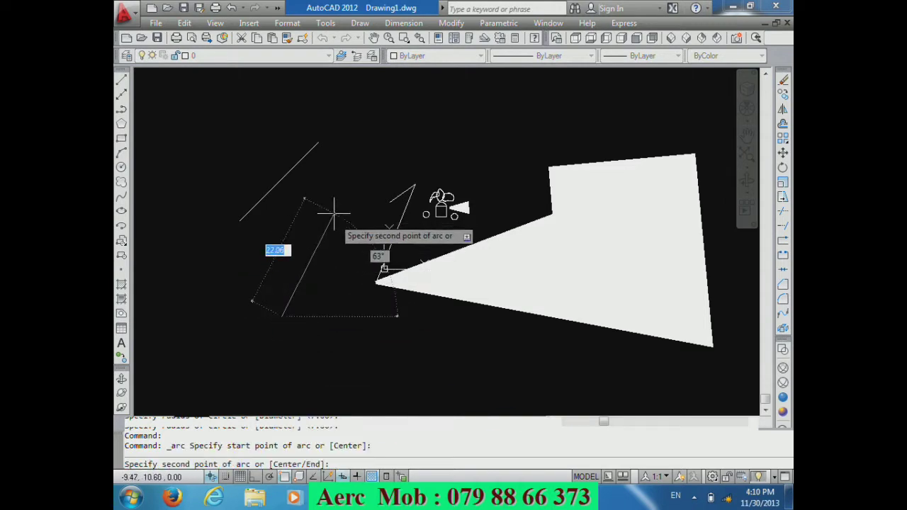
type("c")
key("Return")
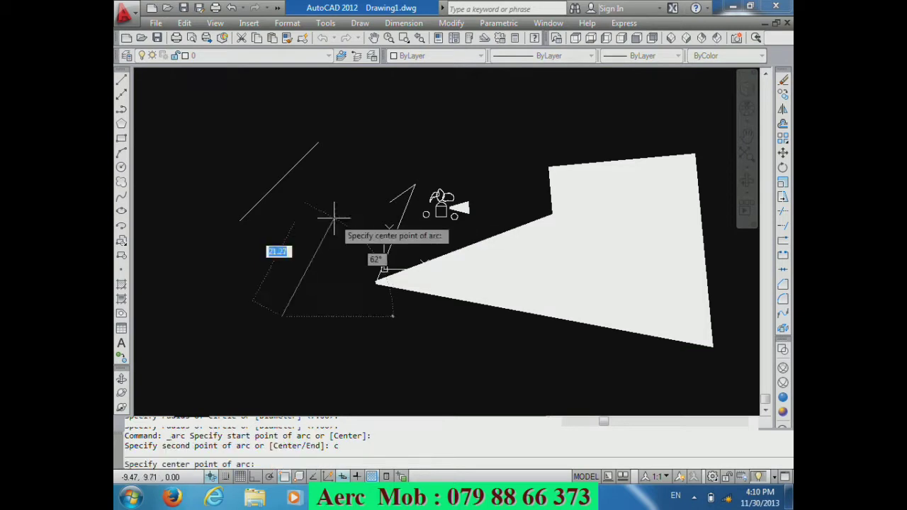
left_click(236, 313)
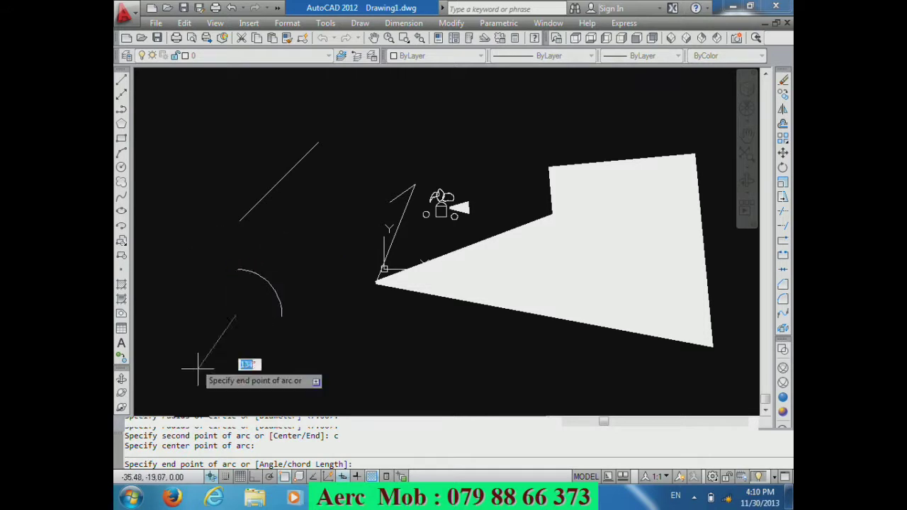
left_click(212, 329)
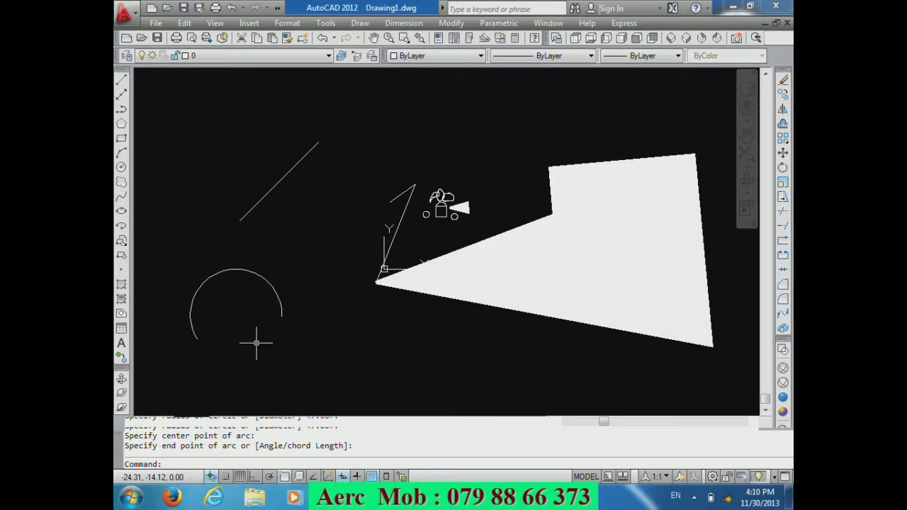
Step: Try the Circle and Revision Cloud tools before switching to Spline
left_click(121, 168)
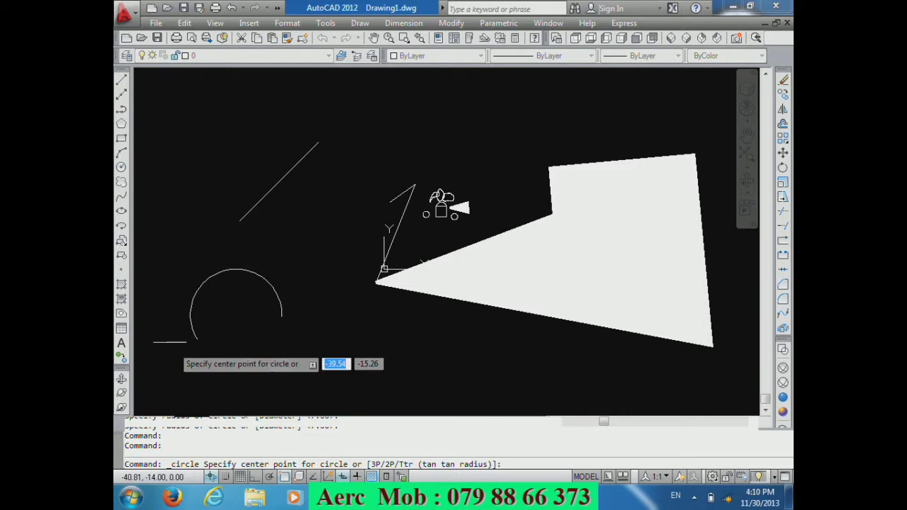
left_click(121, 182)
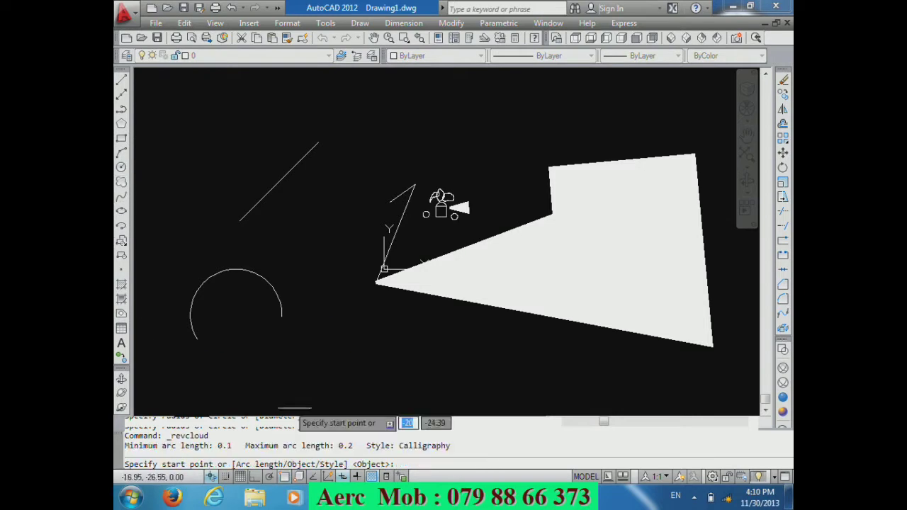
left_click(121, 196)
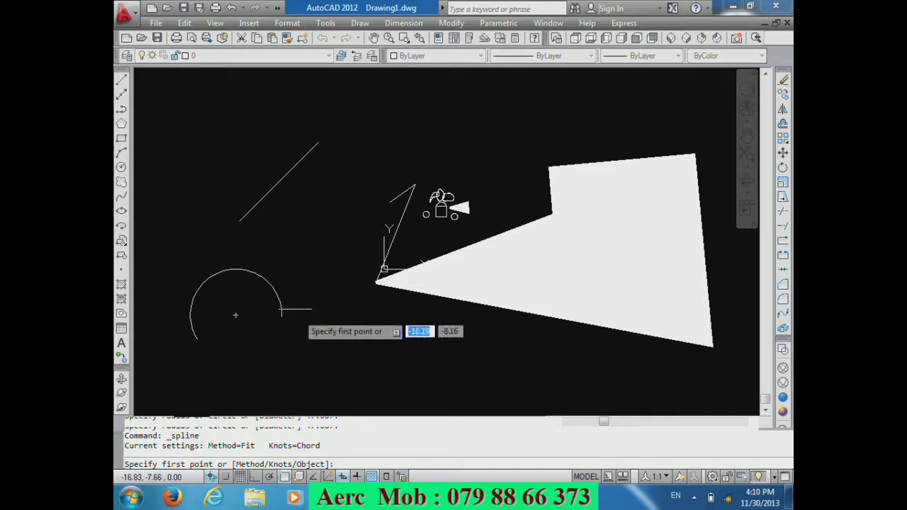
Step: Draw a freeform spline through three fit points from the upper left, setting its end tangent
left_click(231, 159)
left_click(369, 131)
left_click(332, 260)
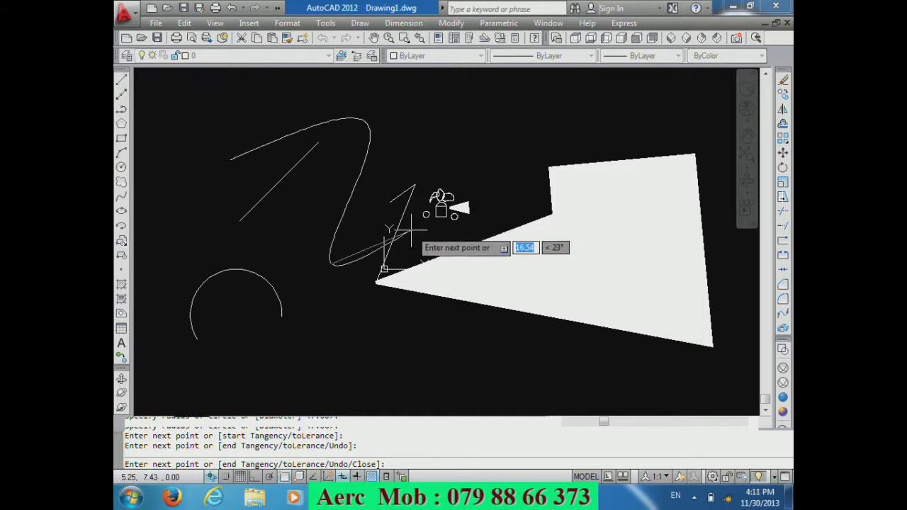
type("e")
key("Return")
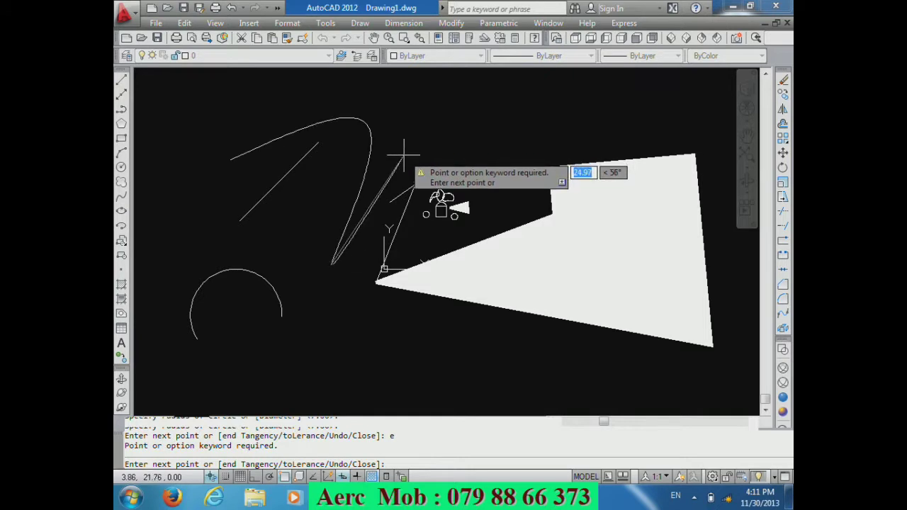
type("t")
key("Return")
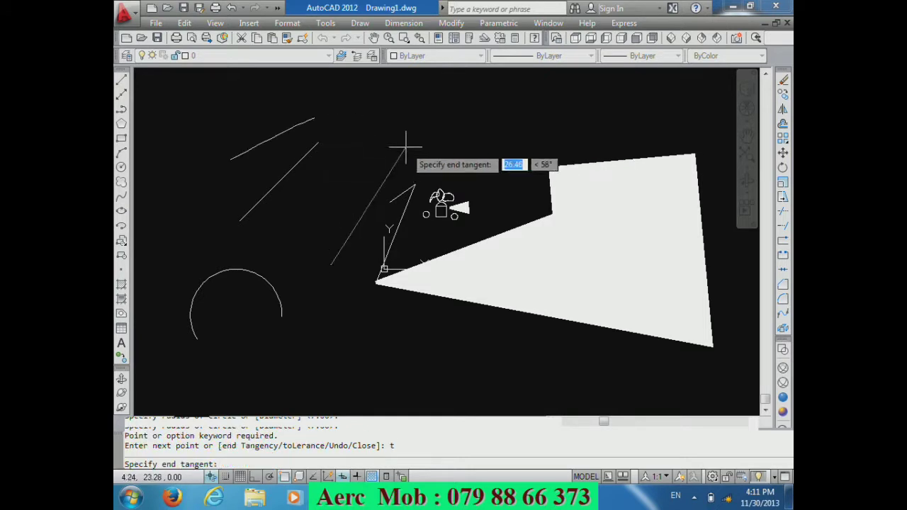
left_click(405, 154)
Step: Zoom the view and begin a crossing selection around all objects
scroll(360, 243, "up", 3)
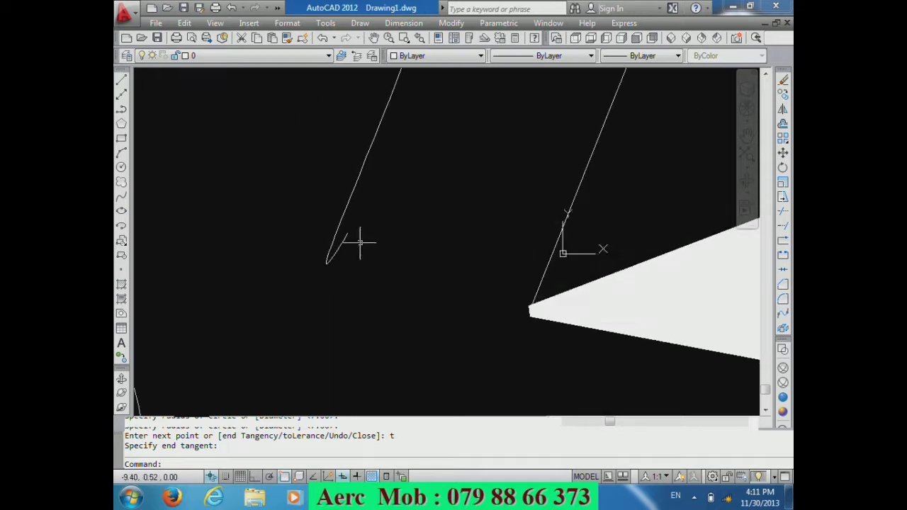
scroll(364, 243, "up", 2)
scroll(371, 279, "down", 6)
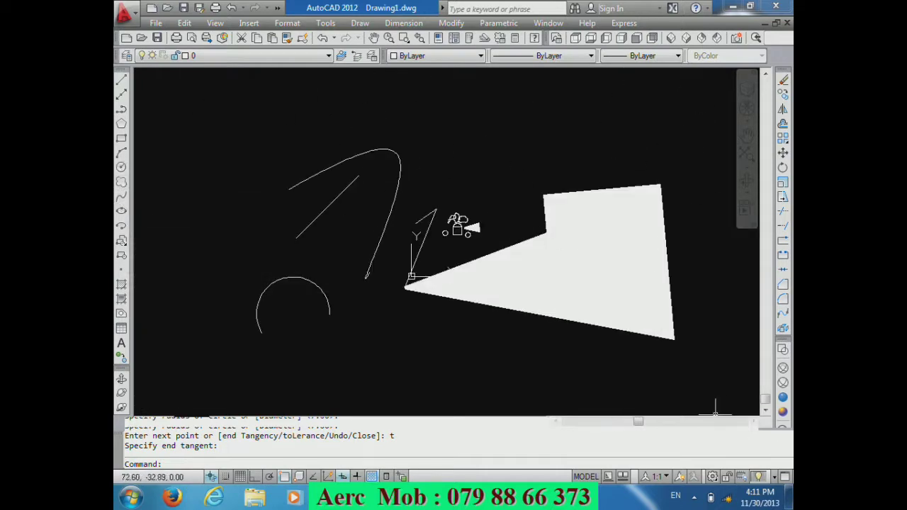
left_click(690, 398)
Step: Erase every object with a crossing window and pan the empty view
left_click(219, 121)
key("Delete")
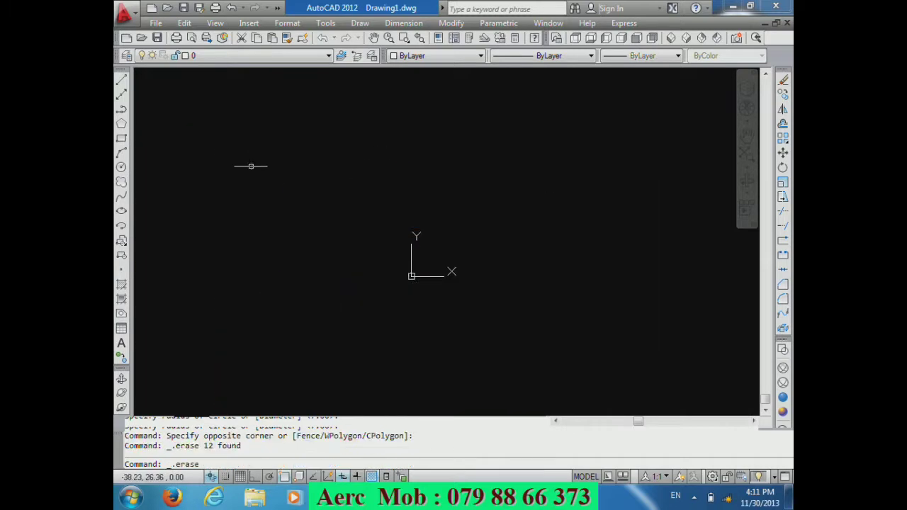
middle_click_drag(567, 185, 300, 315)
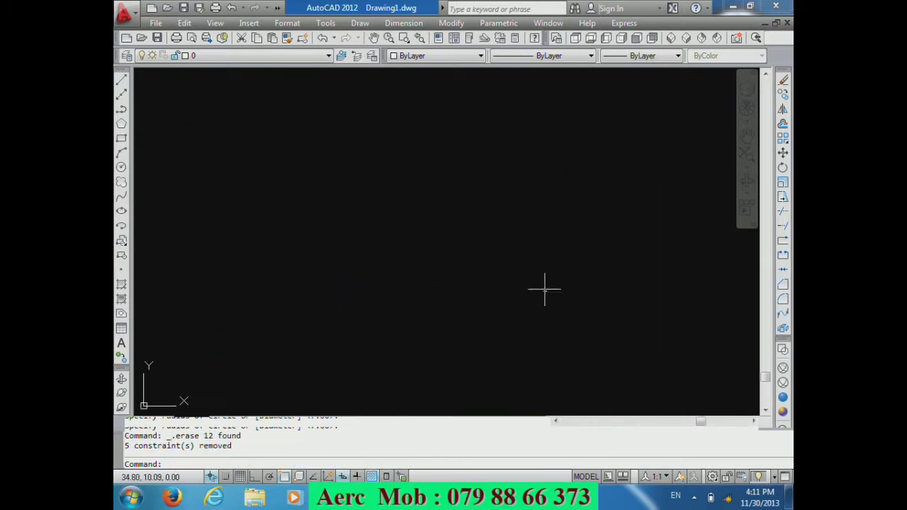
Step: Draw a wavy two-peaked spline through six points across the drawing
left_click(121, 197)
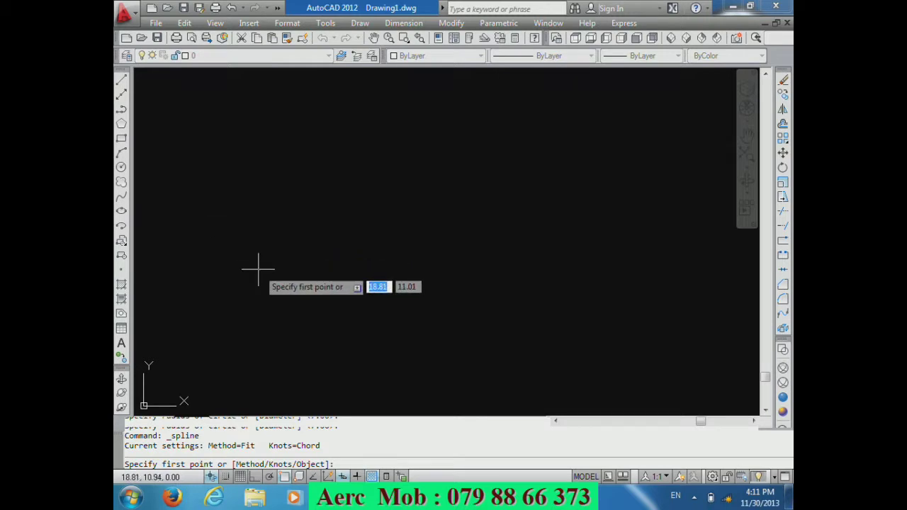
left_click(178, 278)
left_click(272, 204)
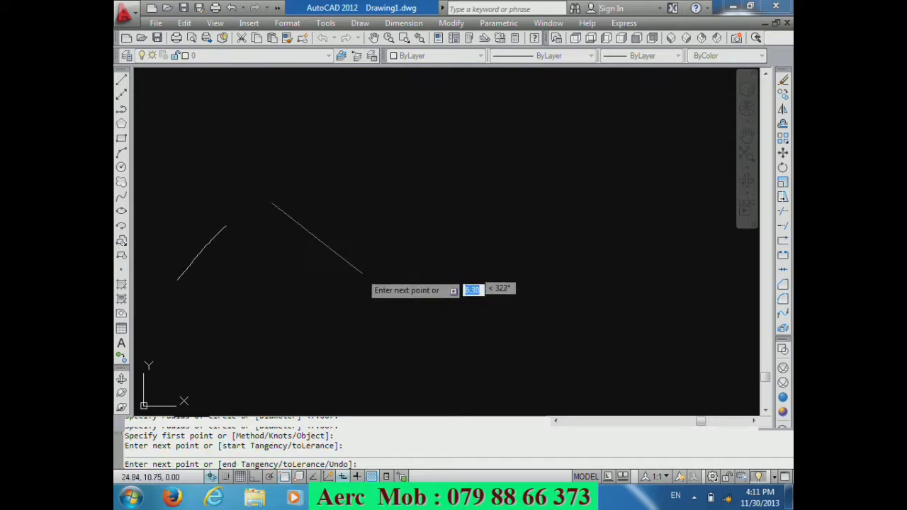
left_click(407, 298)
left_click(564, 265)
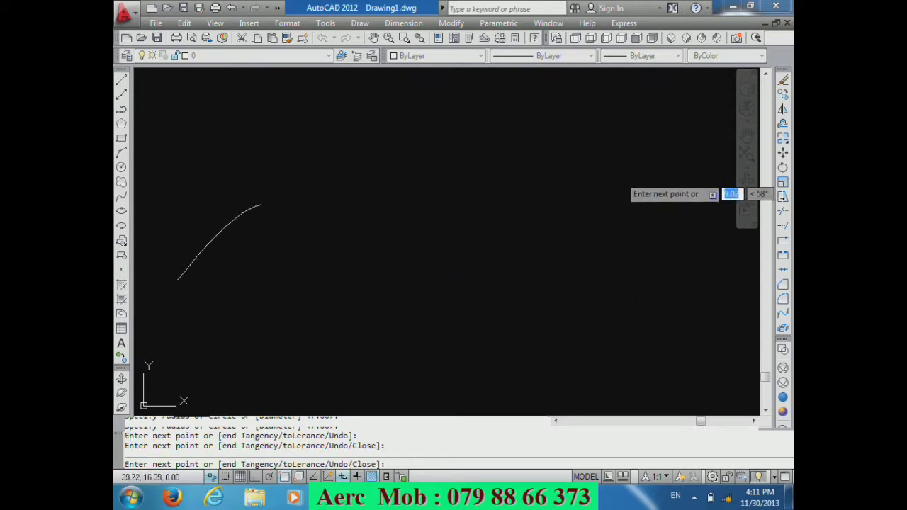
left_click(619, 177)
left_click(698, 239)
key("Return")
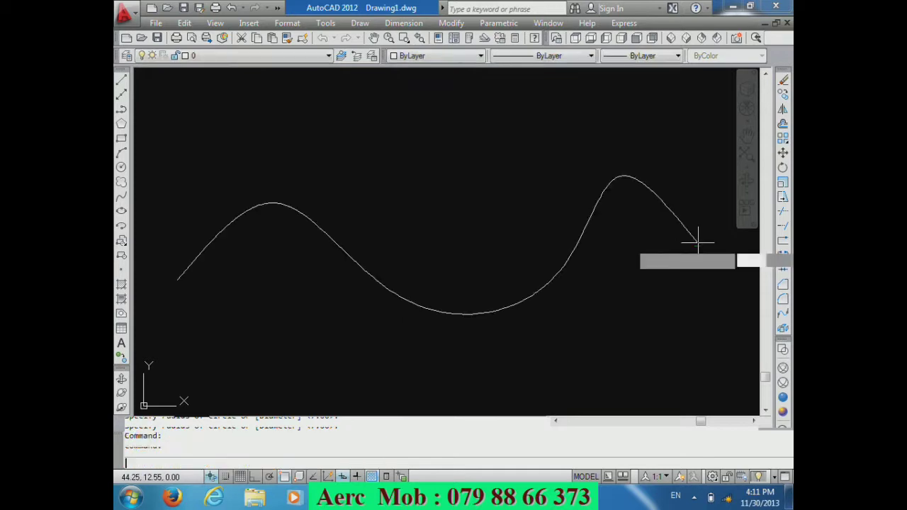
key("Return")
key("Return")
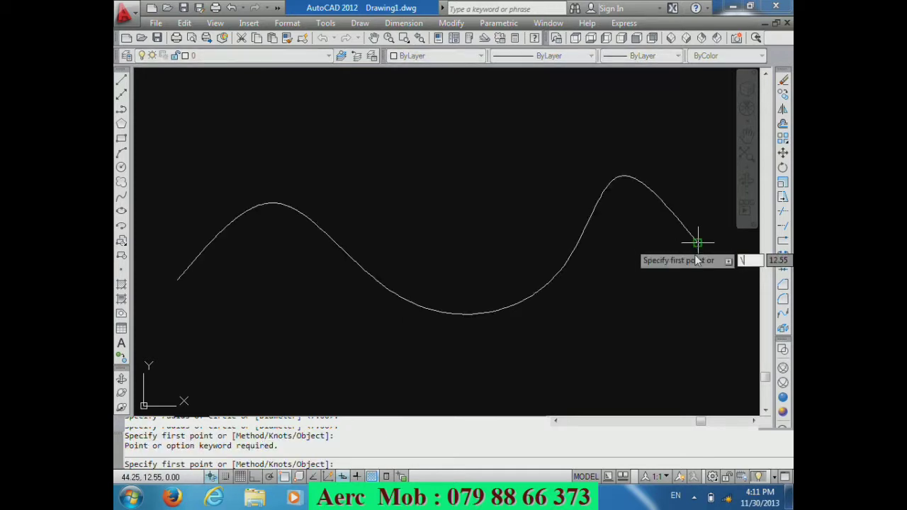
key("Escape")
Step: Zoom the view and select the wavy spline
scroll(470, 308, "up", 2)
scroll(469, 365, "down", 4)
scroll(489, 340, "up", 2)
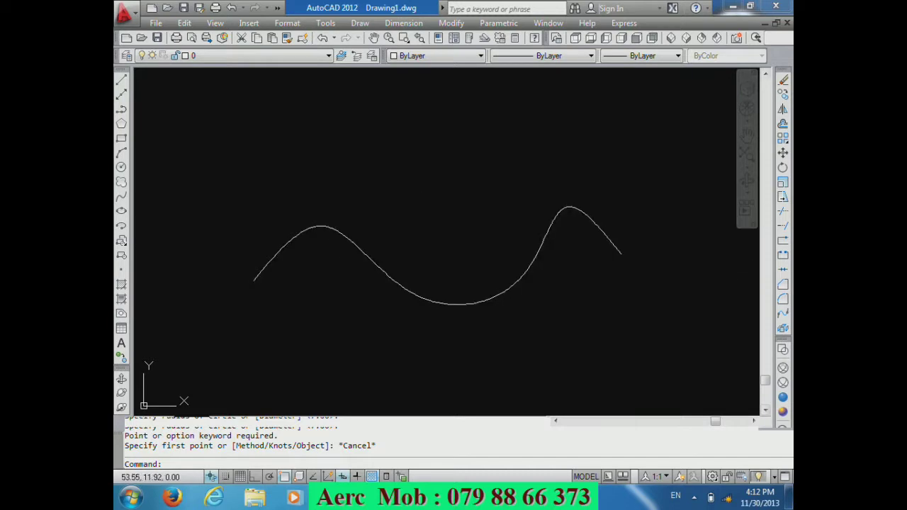
left_click(583, 237)
left_click(530, 178)
Step: Delete the old wave and draw a new two-crested spline through six points
key("Delete")
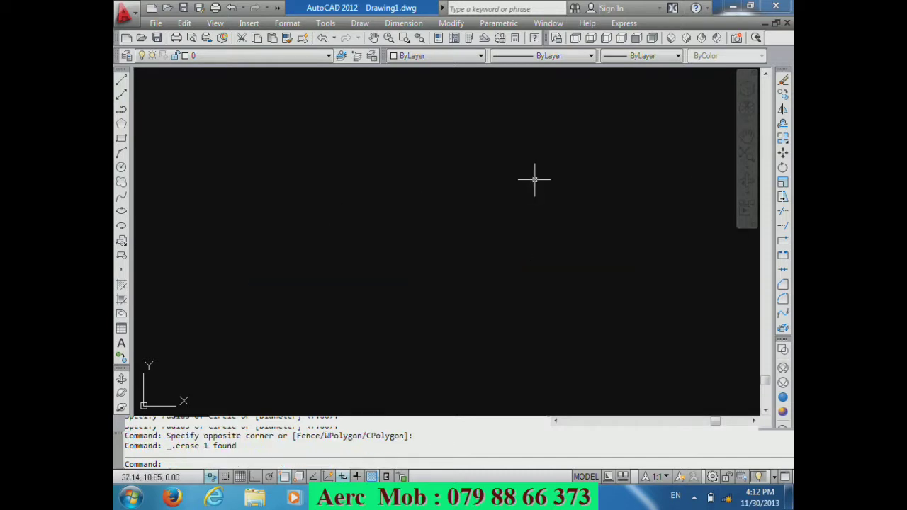
left_click(121, 198)
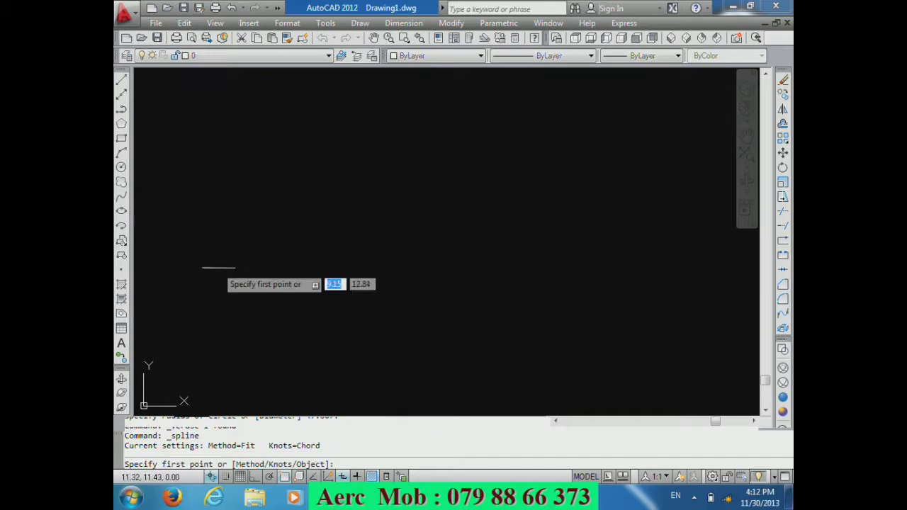
left_click(213, 283)
left_click(287, 228)
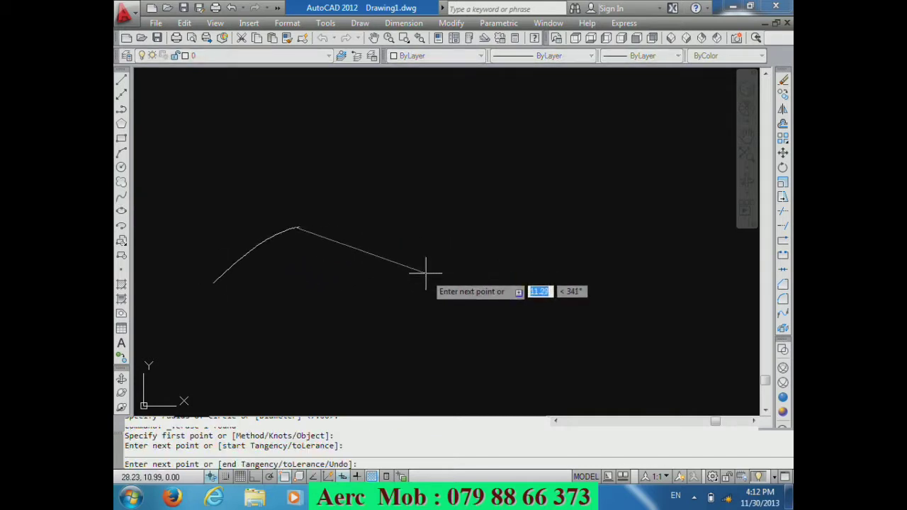
left_click(425, 271)
left_click(510, 284)
left_click(672, 215)
left_click(725, 248)
key("Return")
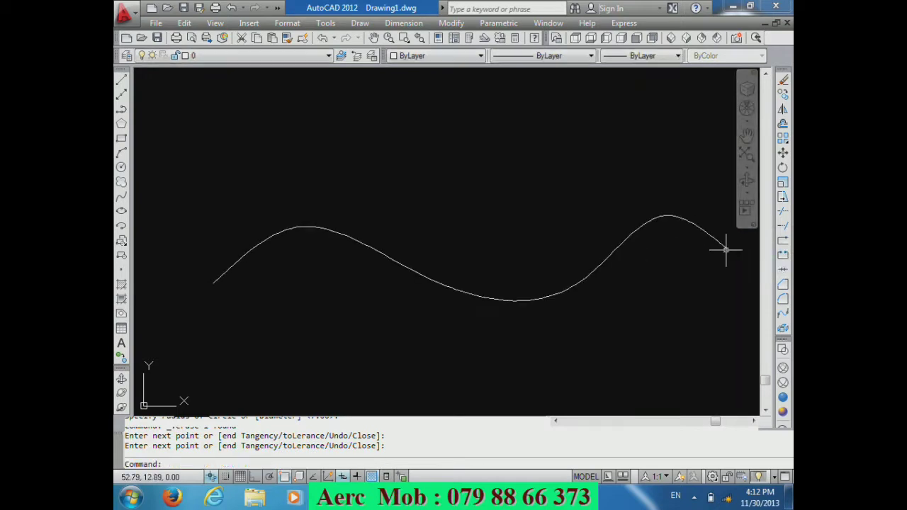
key("Return")
key("Return")
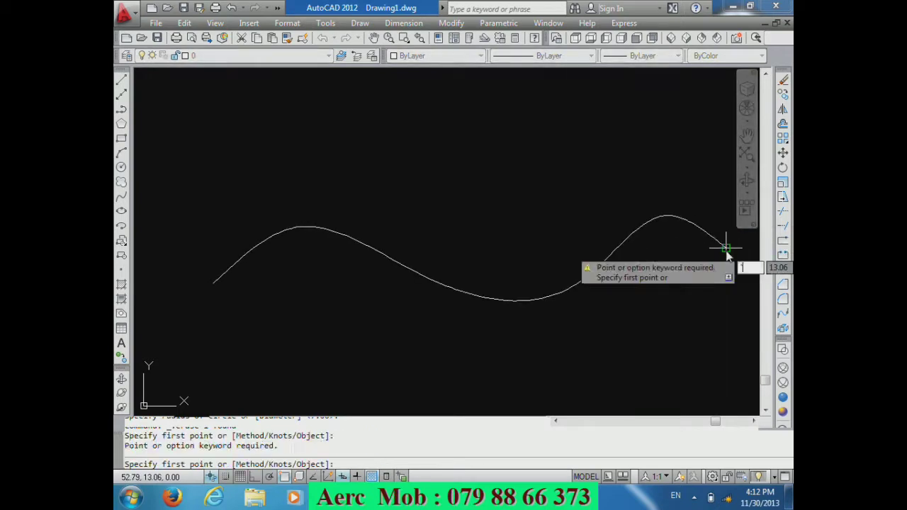
key("Escape")
scroll(339, 236, "down", 2)
scroll(549, 298, "up", 2)
scroll(551, 290, "down", 2)
scroll(496, 273, "up", 2)
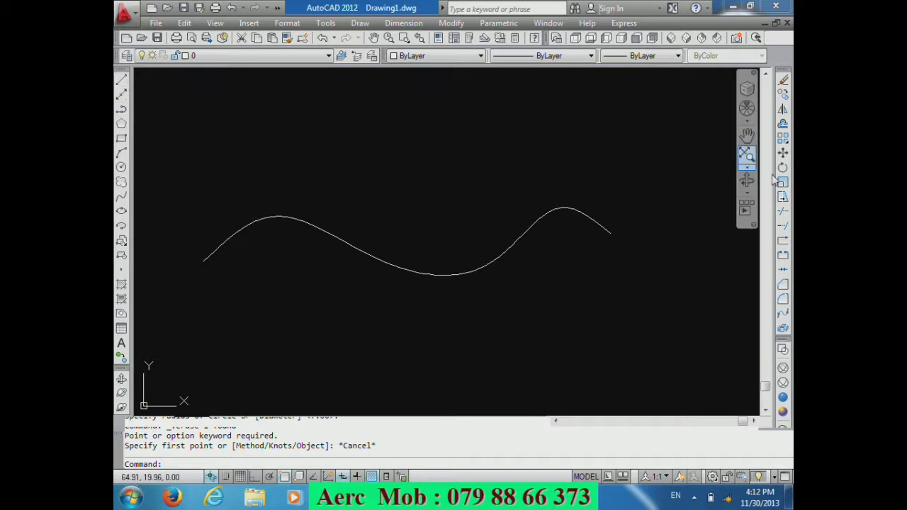
Step: Offset the wavy spline by 2 units, placing one copy above and one below
left_click(783, 124)
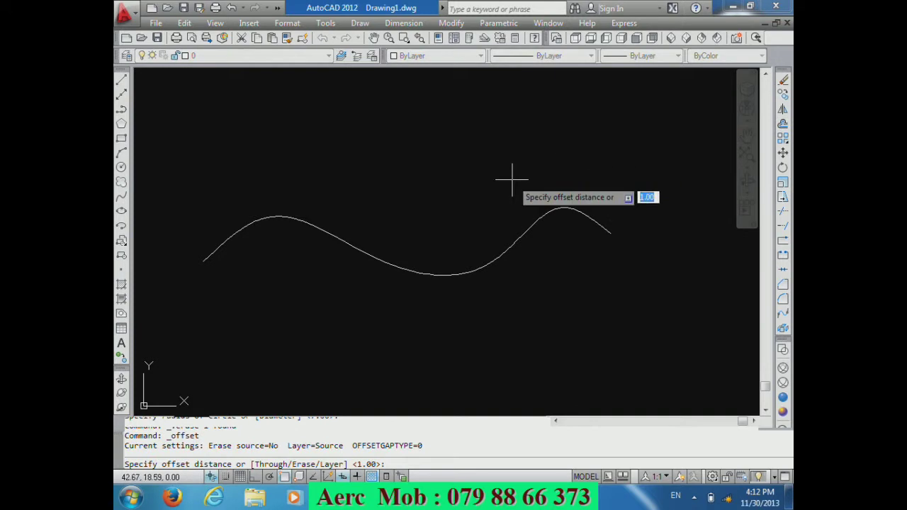
type("2")
key("Return")
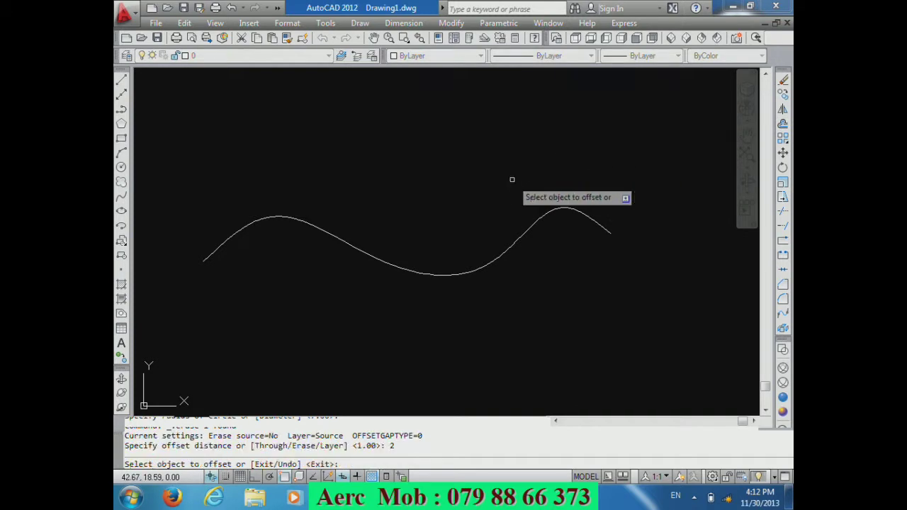
left_click(535, 234)
left_click(532, 174)
left_click(520, 242)
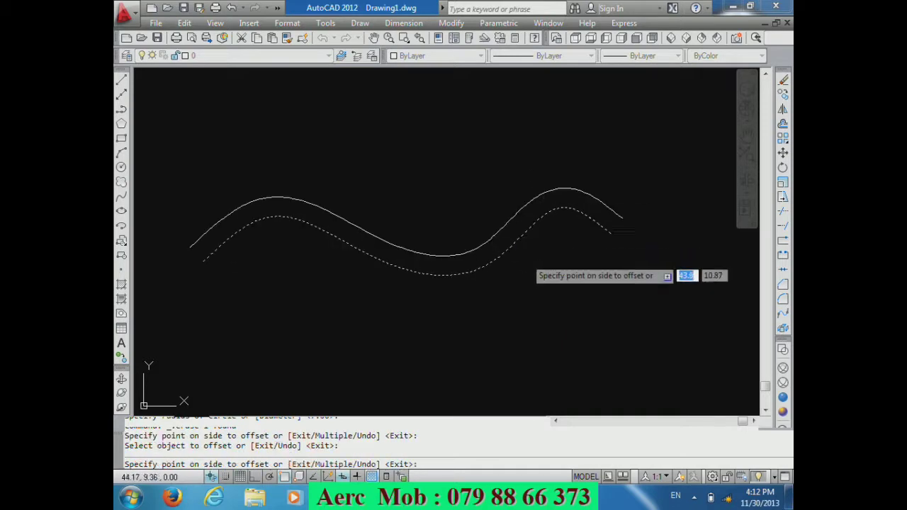
left_click(545, 303)
key("Return")
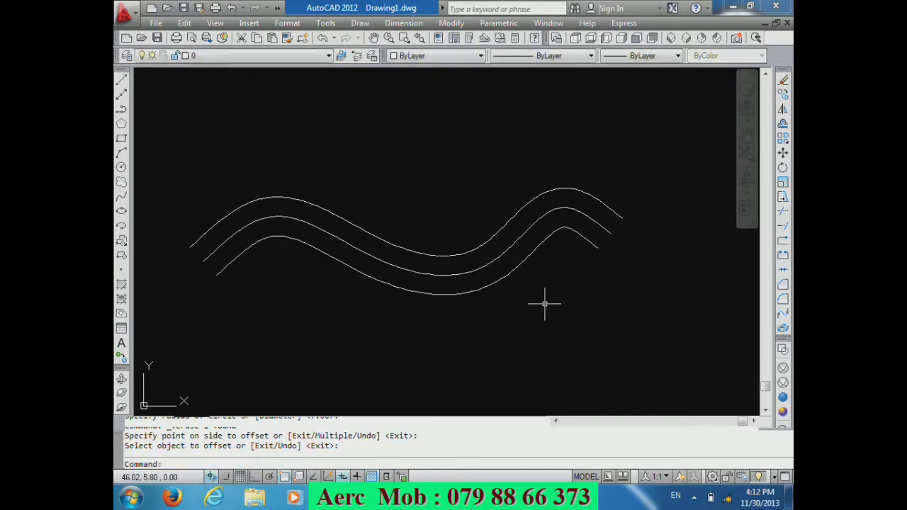
Step: Select the middle wavy curve and bring up the linetype list
scroll(396, 274, "up", 2)
scroll(400, 273, "down", 2)
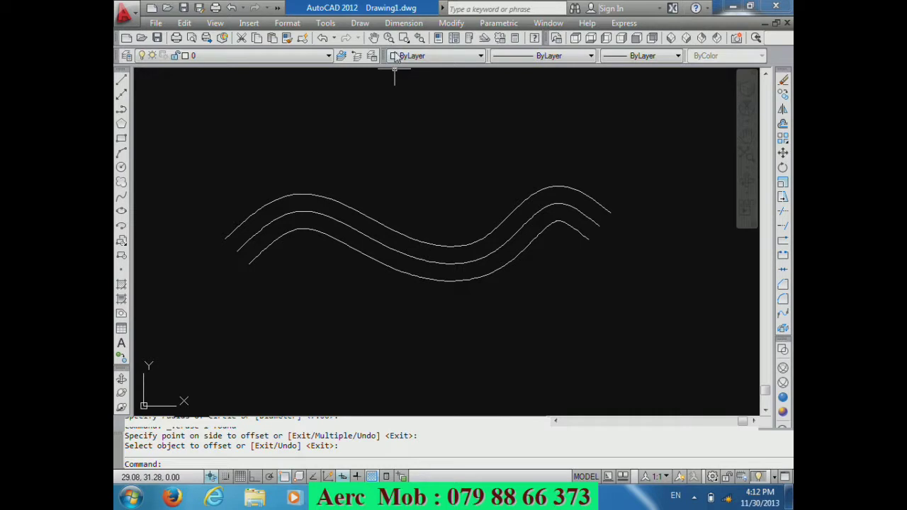
left_click(549, 205)
left_click(558, 57)
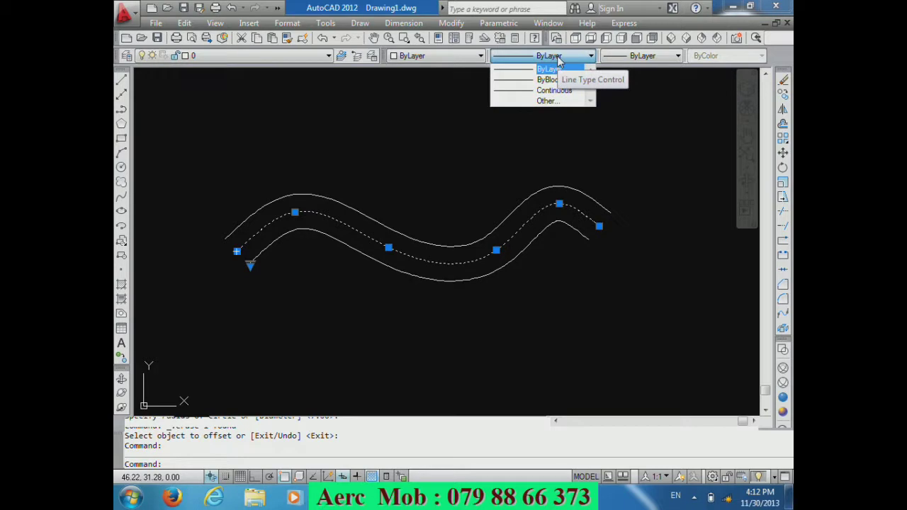
Step: Load the ACAD_ISO10W100 ISO dash dot linetype from acadiso.lin through the Linetype Manager
left_click(545, 102)
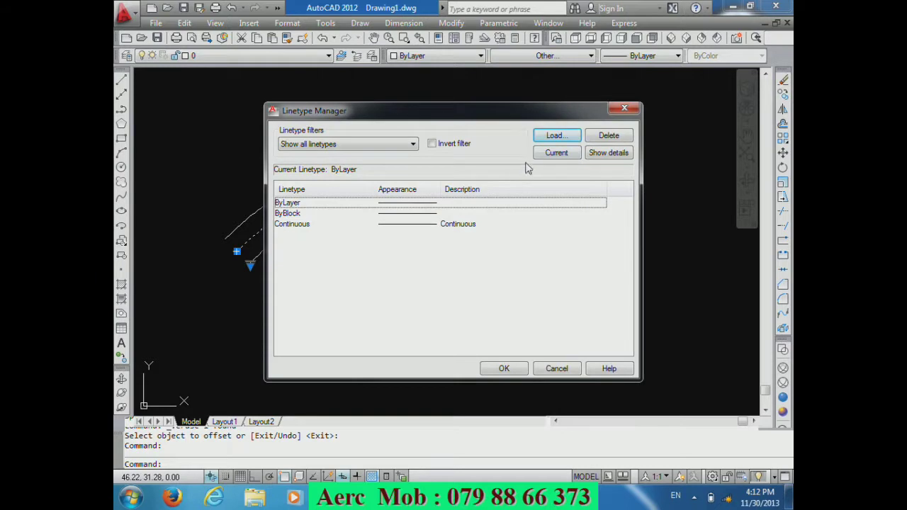
left_click(590, 154)
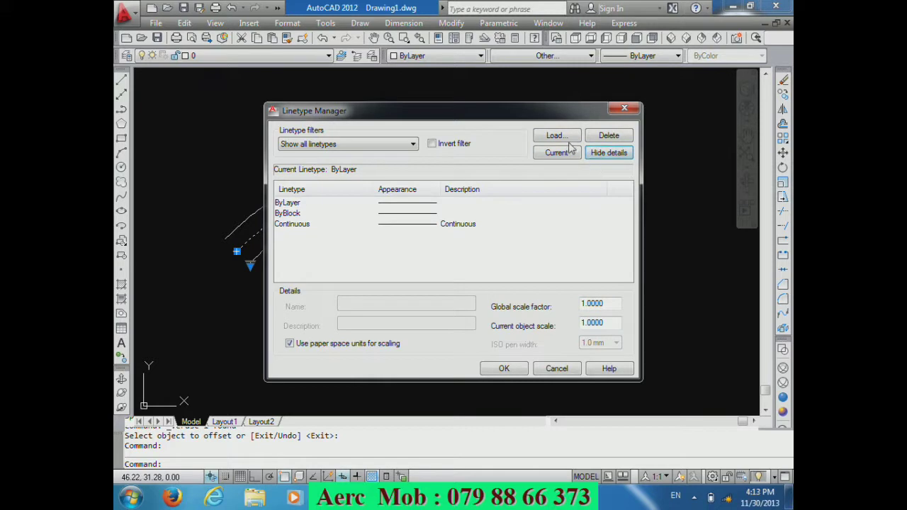
left_click(567, 138)
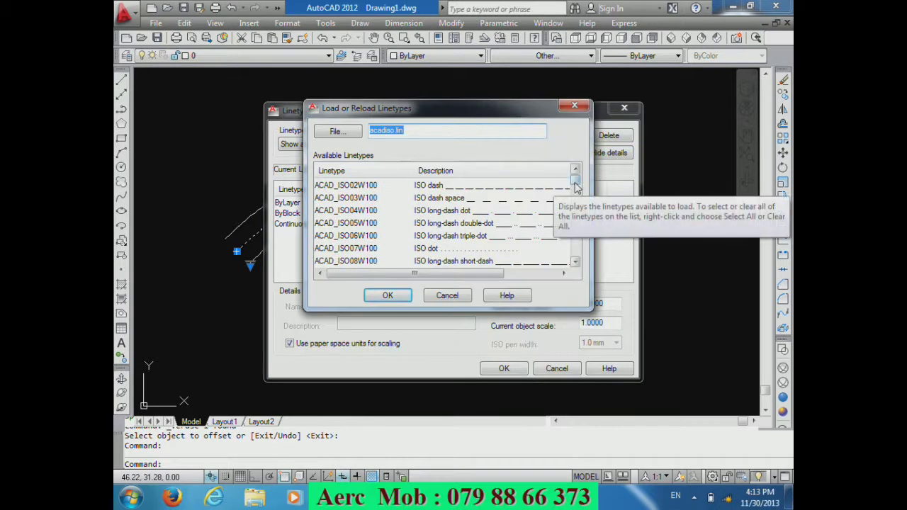
left_click_drag(575, 184, 575, 193)
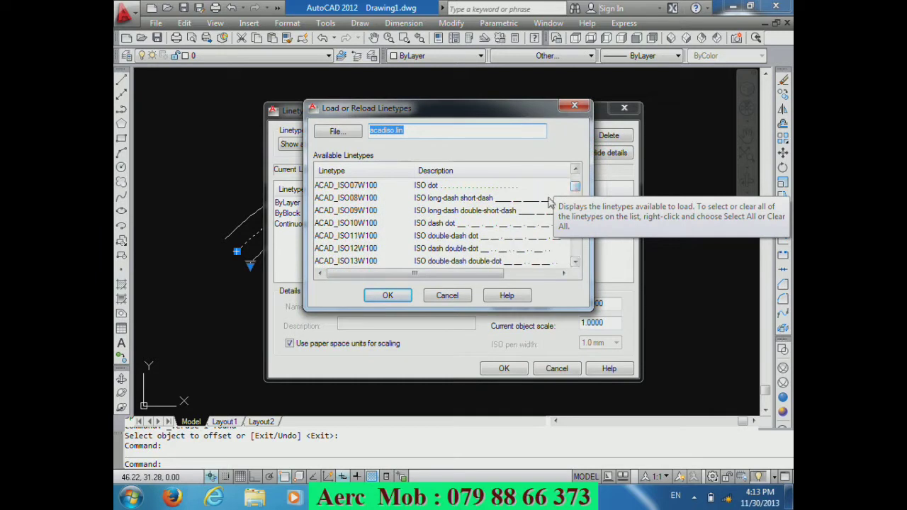
scroll(574, 192, "down", 2)
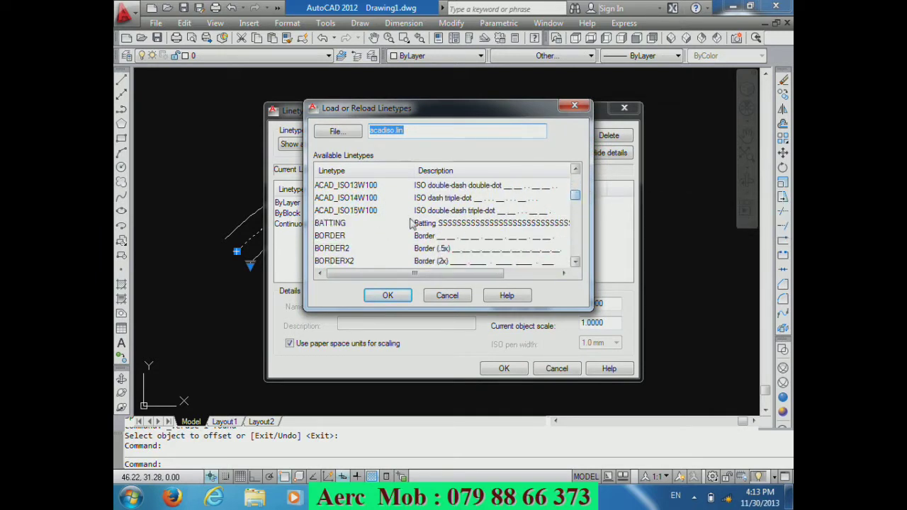
scroll(575, 200, "down", 1)
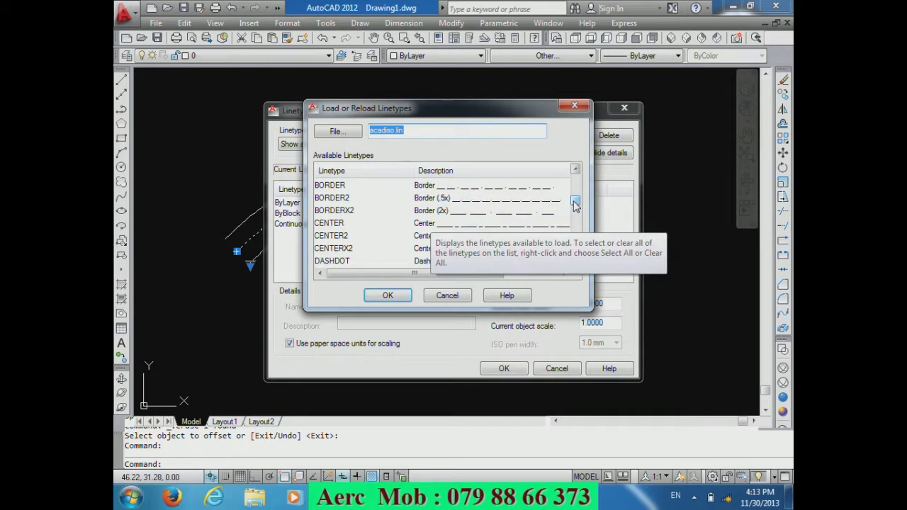
mouse_move(577, 204)
left_mouse_down()
mouse_move(578, 252)
mouse_move(576, 185)
mouse_move(575, 192)
left_mouse_up()
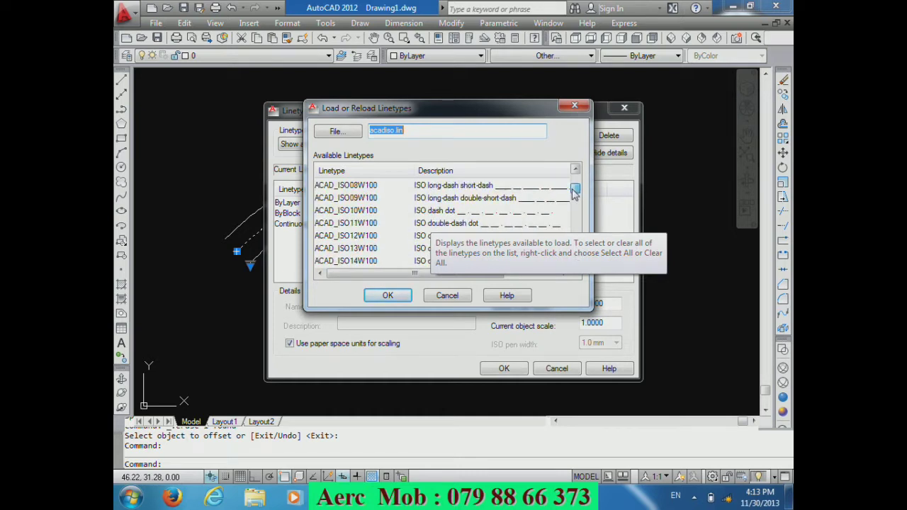
left_click(459, 214)
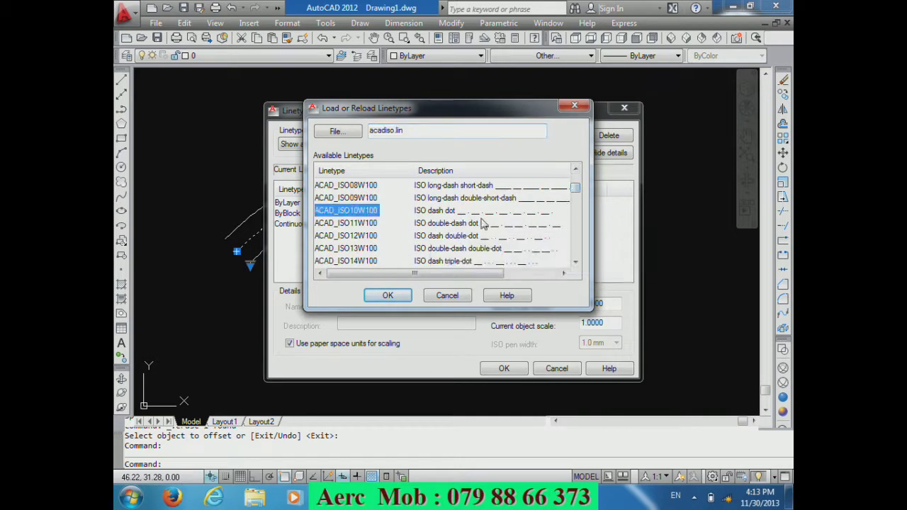
left_click(390, 296)
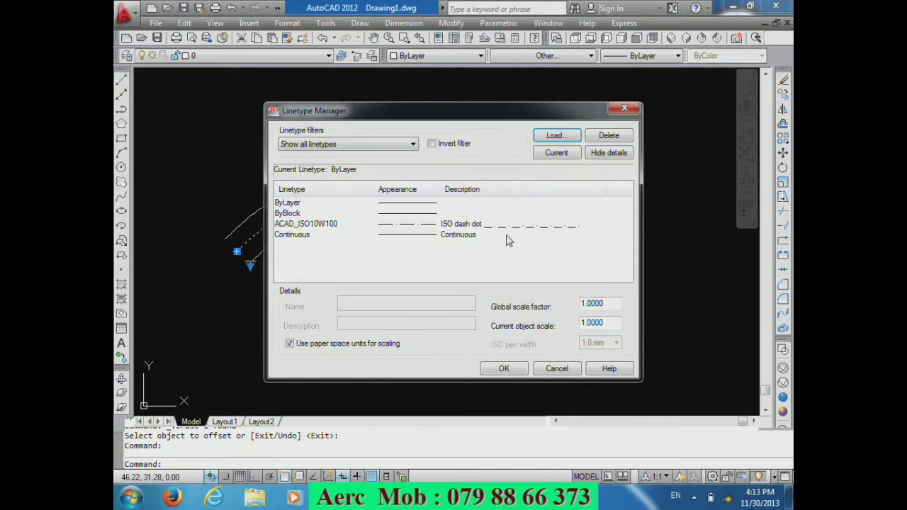
left_click(510, 224)
left_click(507, 368)
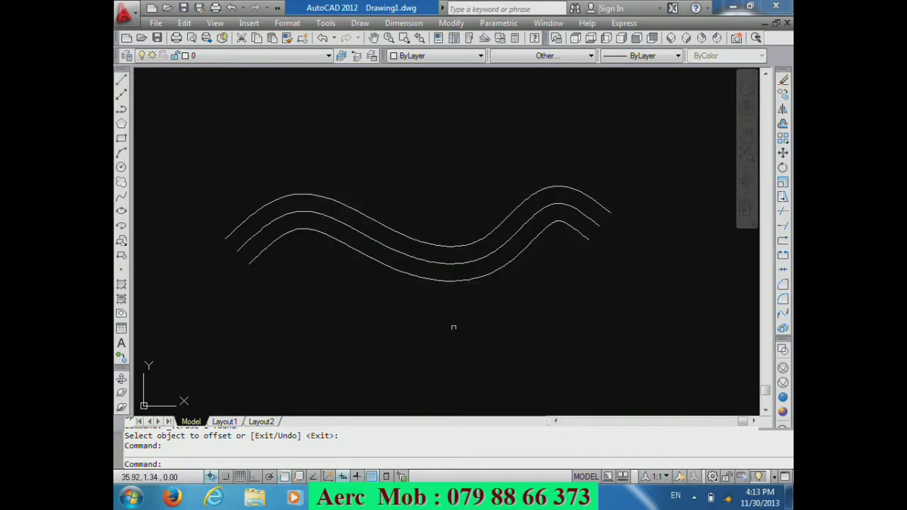
Step: Assign the ACAD_ISO10W100 linetype to the middle wavy curve
left_click(410, 258)
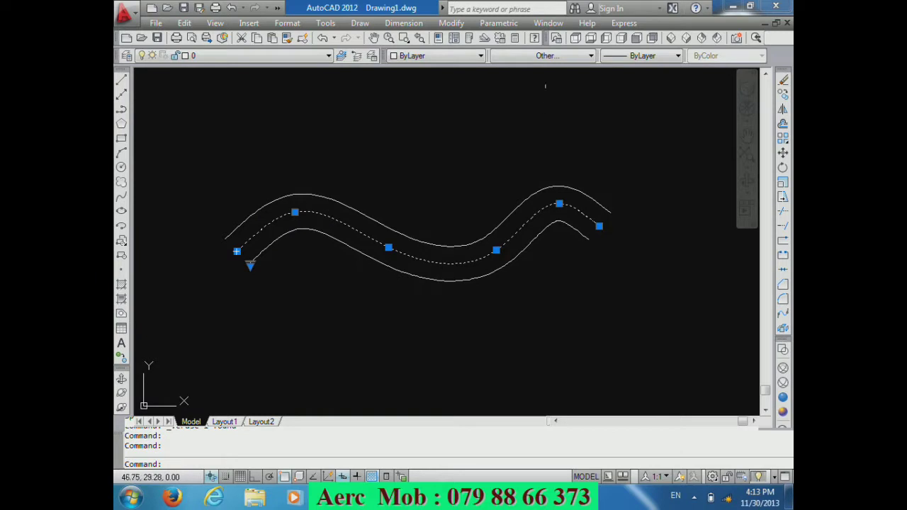
left_click(545, 56)
left_click(549, 90)
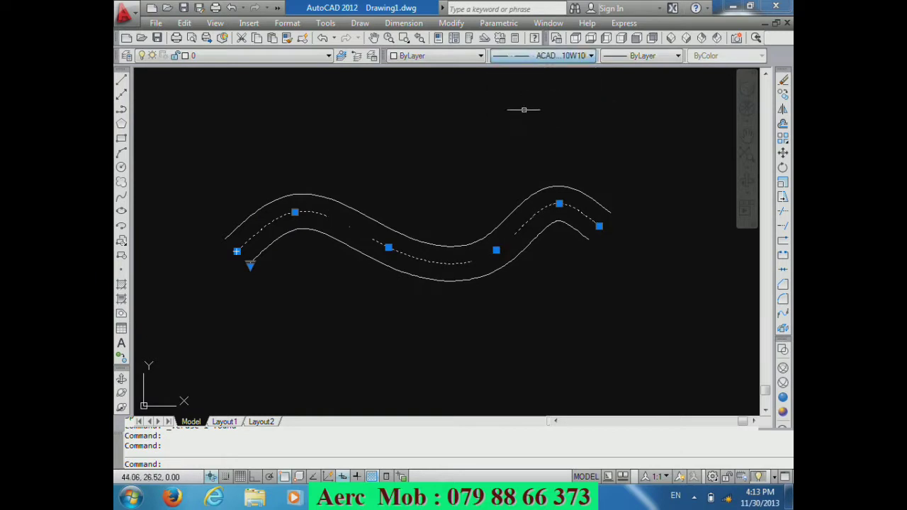
key("Escape")
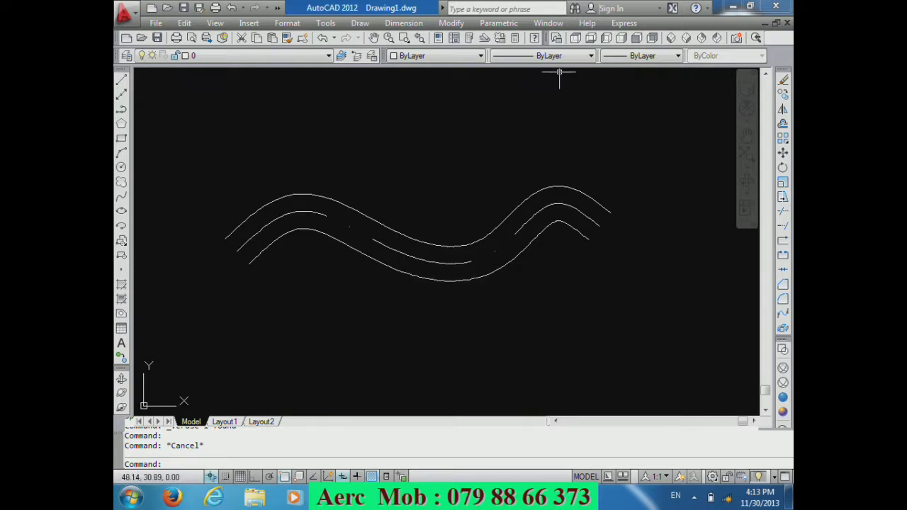
Step: Reselect the middle curve and bring up the full Linetype Manager
left_click(536, 209)
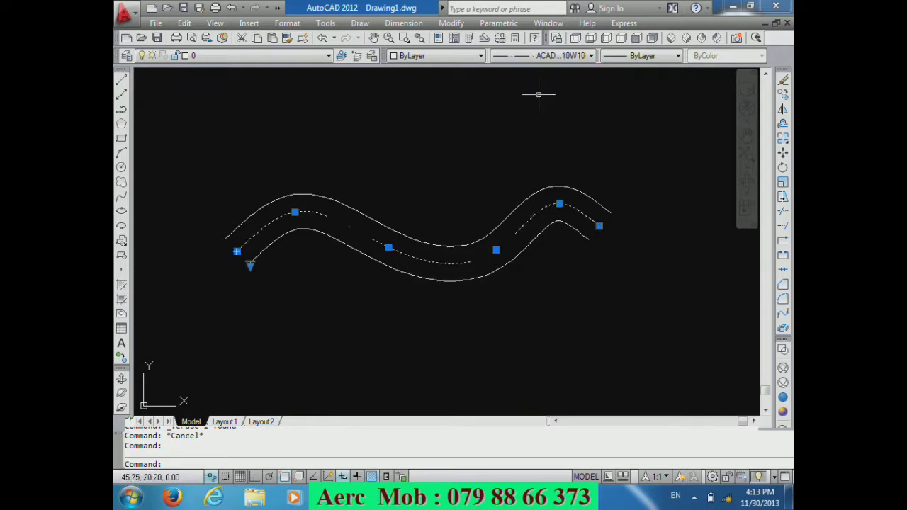
left_click(549, 58)
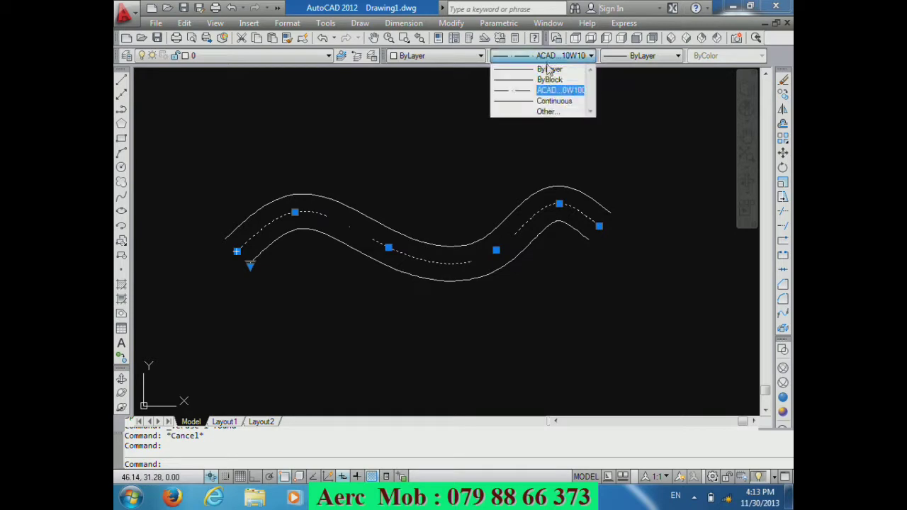
left_click(546, 111)
Step: With ACAD_ISO10W100 selected, set the global linetype scale to 0.1 so the middle curve shows fine dash-dots
left_click(567, 224)
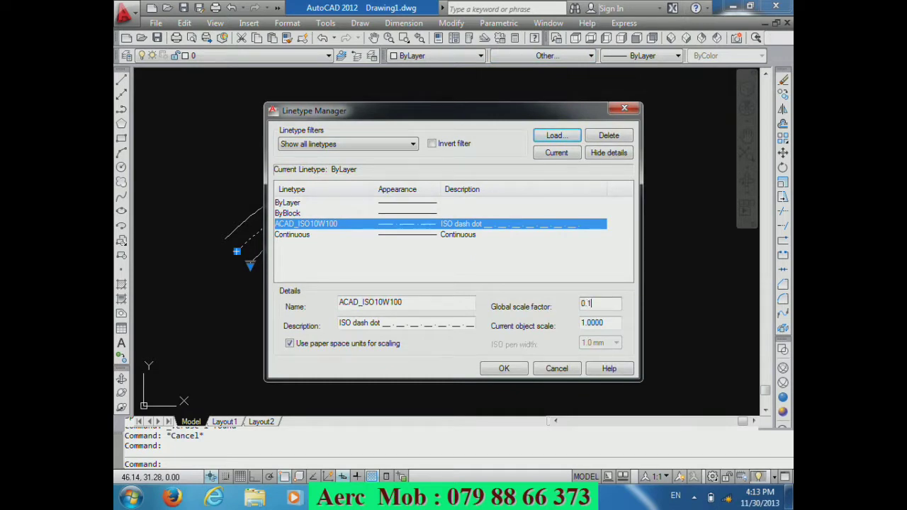
left_click(515, 376)
scroll(457, 272, "up", 3)
scroll(454, 269, "up", 2)
scroll(499, 158, "down", 2)
scroll(492, 227, "down", 1)
scroll(264, 150, "up", 2)
scroll(269, 151, "down", 2)
scroll(390, 132, "up", 1)
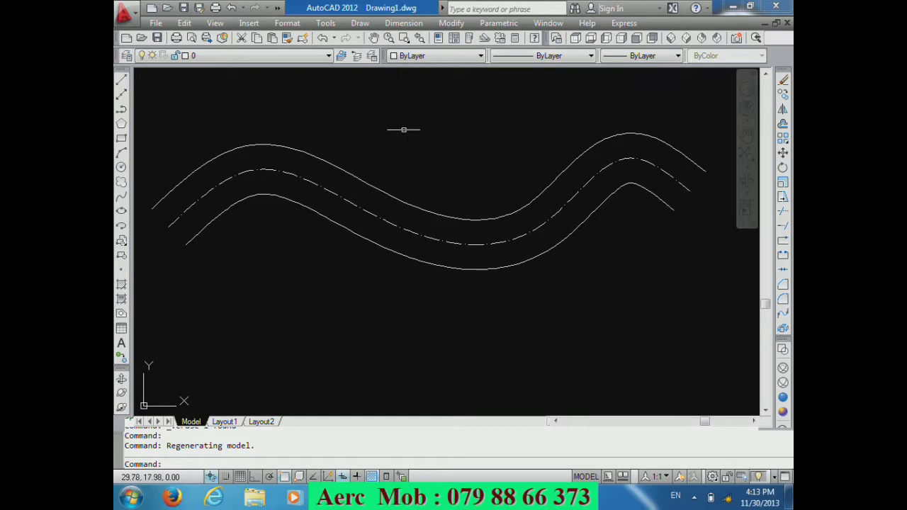
scroll(449, 253, "up", 1)
scroll(452, 212, "down", 3)
scroll(456, 163, "up", 2)
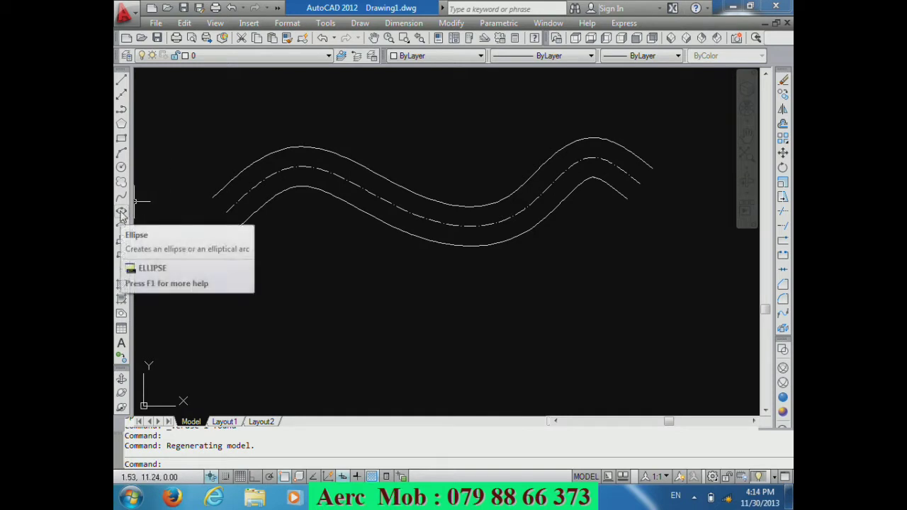
mouse_move(121, 211)
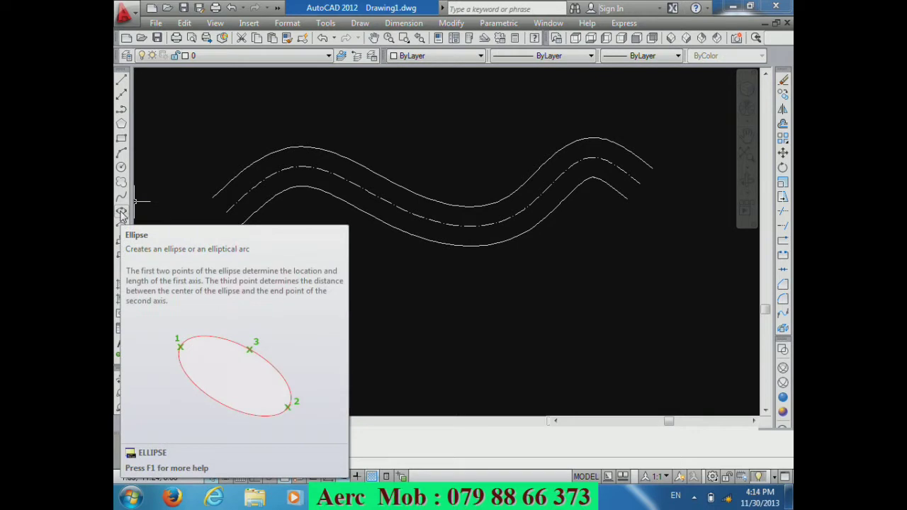
left_click(121, 214)
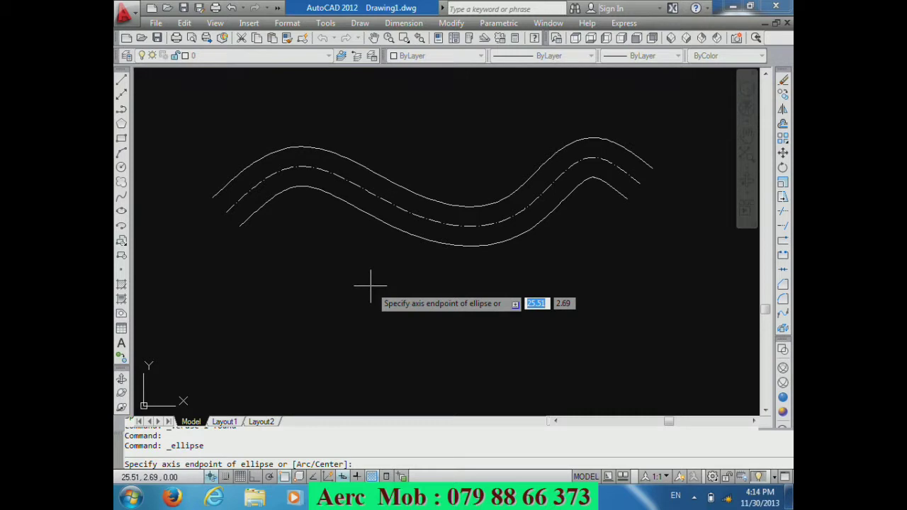
left_click(314, 310)
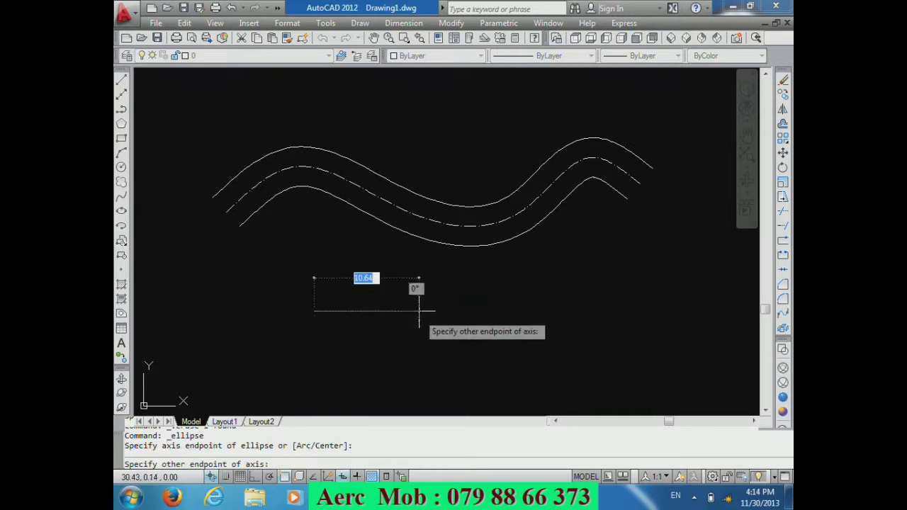
type("8")
key("Return")
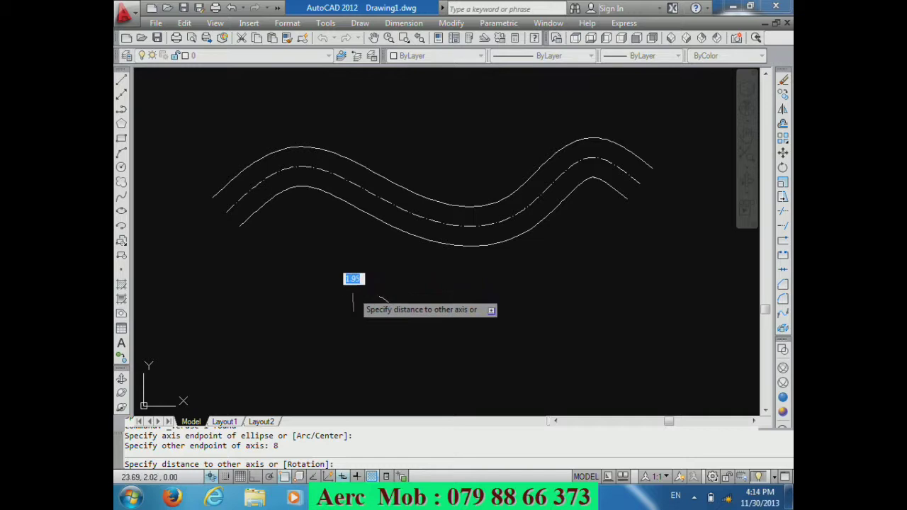
type("1")
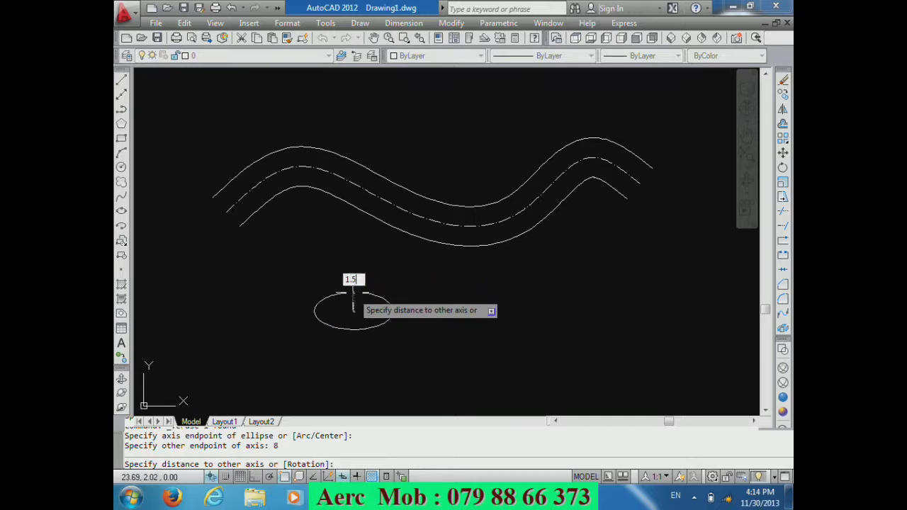
key("Return")
scroll(340, 324, "up", 4)
scroll(319, 292, "down", 2)
left_click(320, 262)
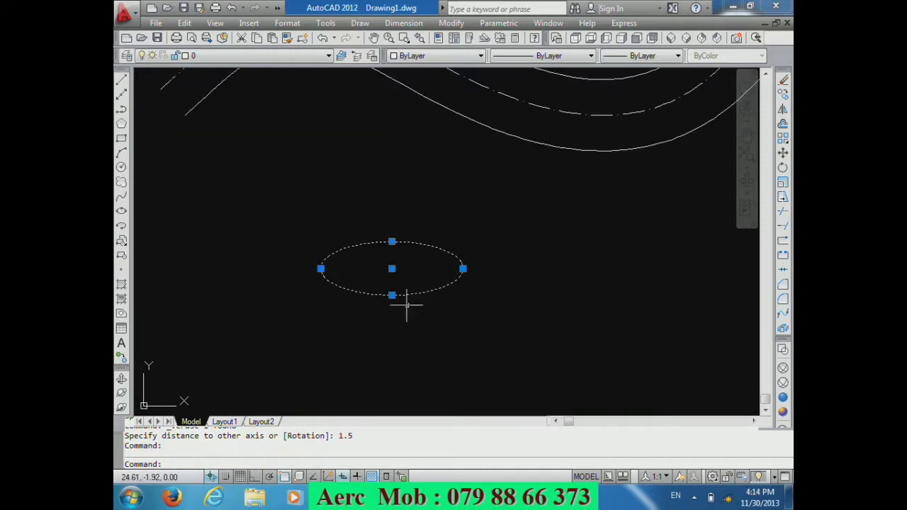
left_click(463, 269)
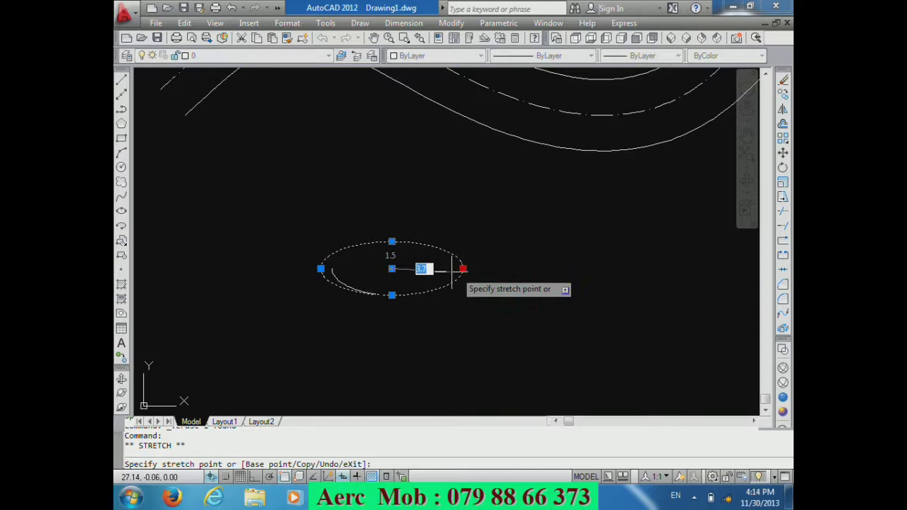
left_click(462, 268)
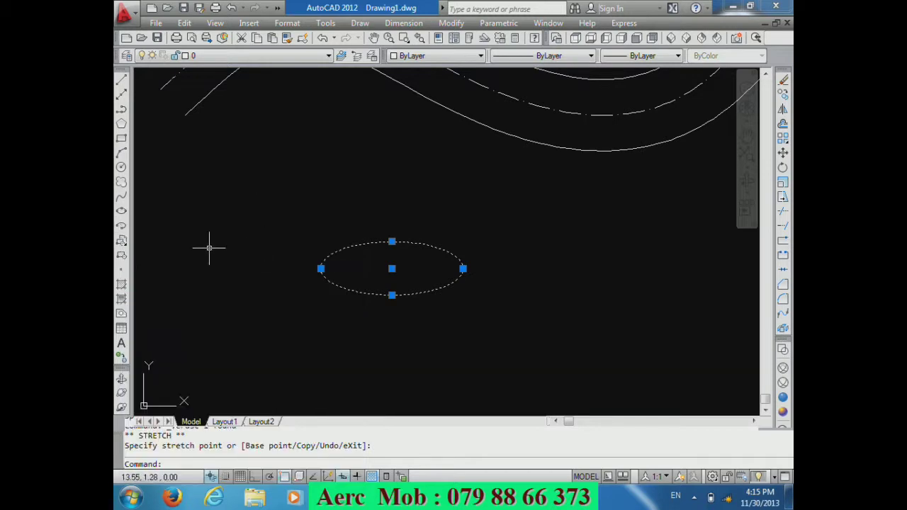
key("Delete")
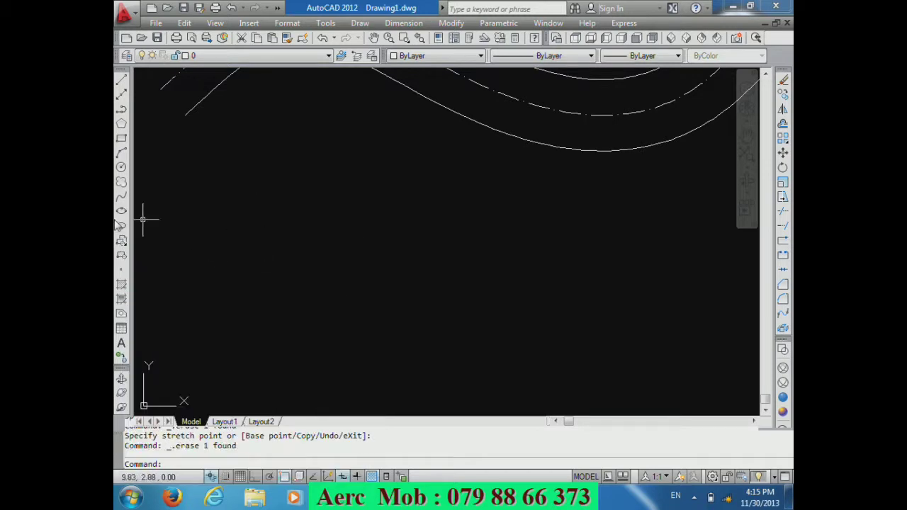
Step: Draw a tall elliptical arc below the curves, sweeping from start angle 180 to end angle 0
left_click(122, 227)
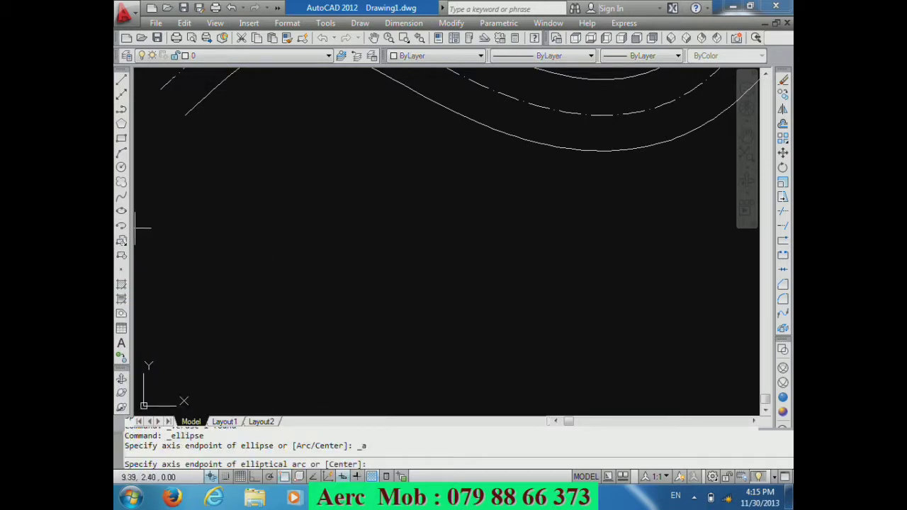
left_click(282, 297)
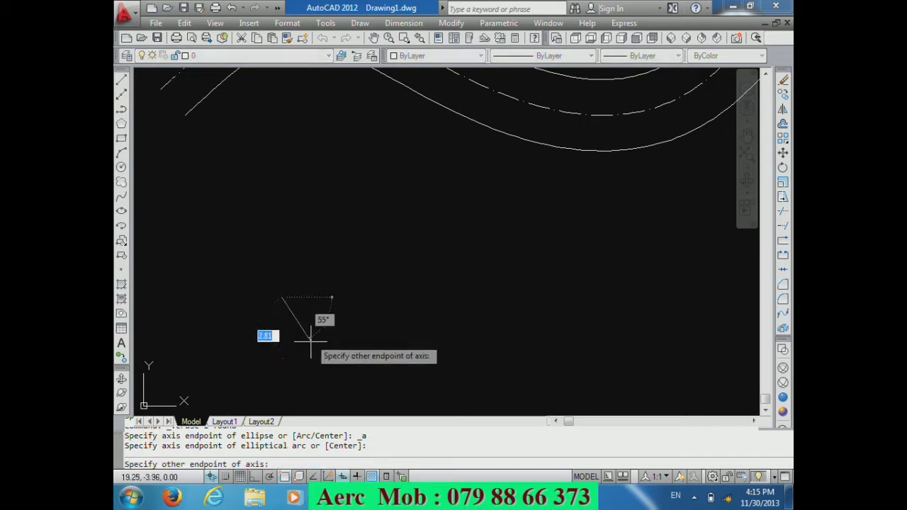
left_click(487, 297)
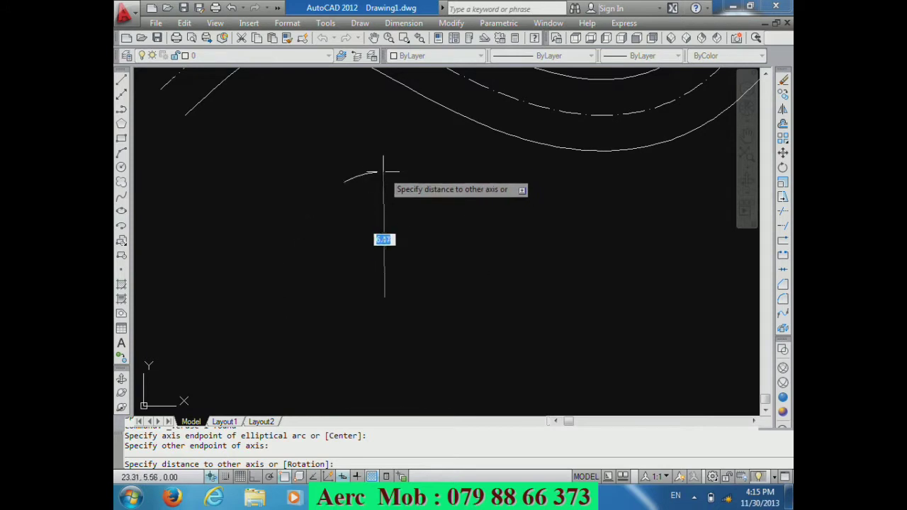
left_click(384, 168)
scroll(381, 159, "down", 3)
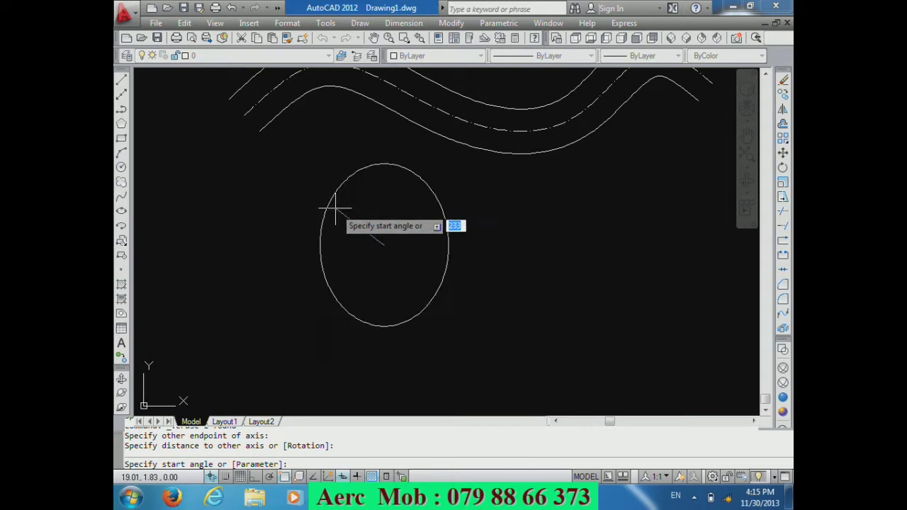
type("180")
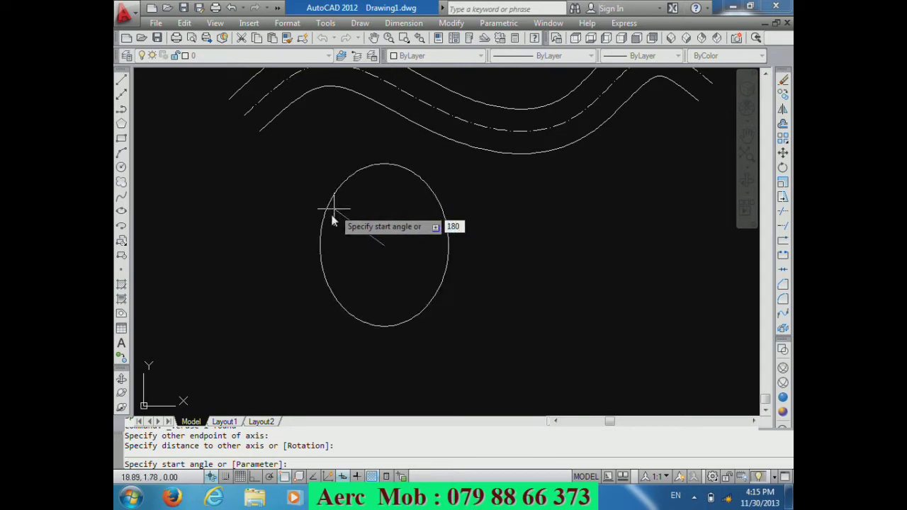
key("Return")
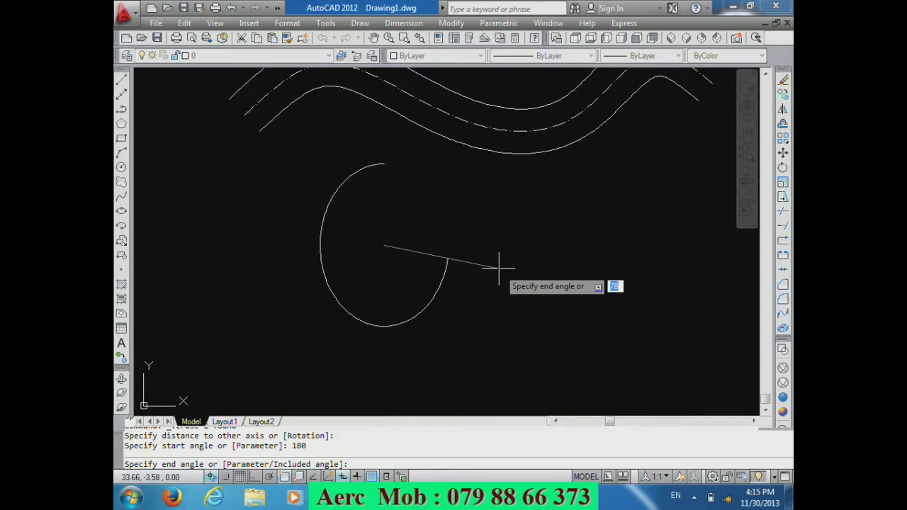
type("0")
key("Return")
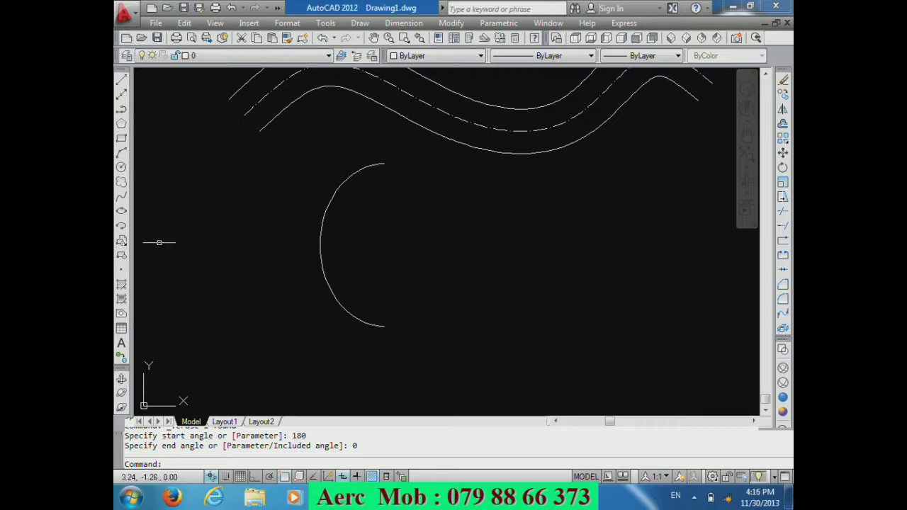
left_click(122, 227)
Step: Draw a smaller elliptical arc beside the first one, sweeping from 0° to 320°
left_click(447, 289)
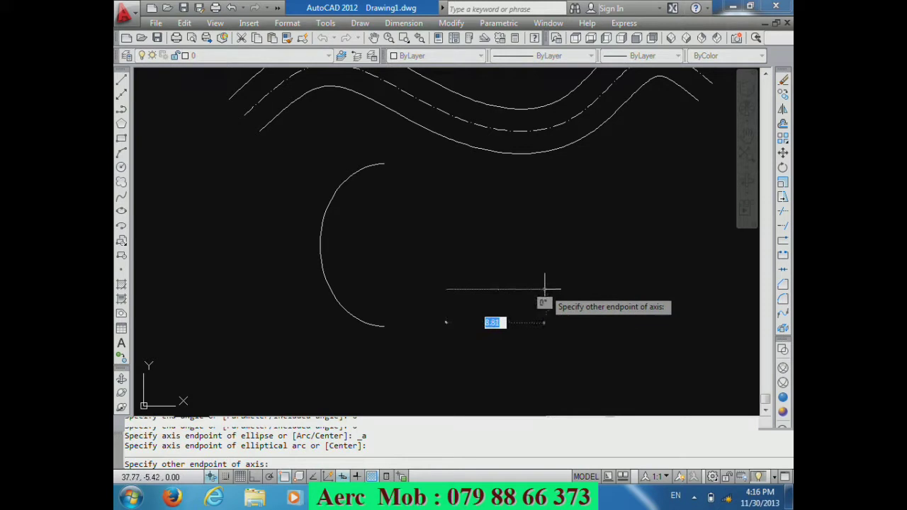
left_click(544, 289)
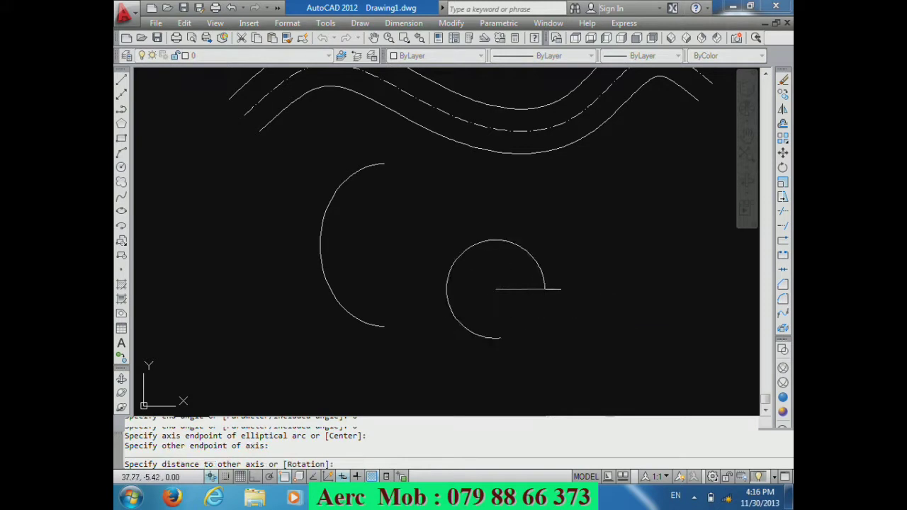
left_click(498, 327)
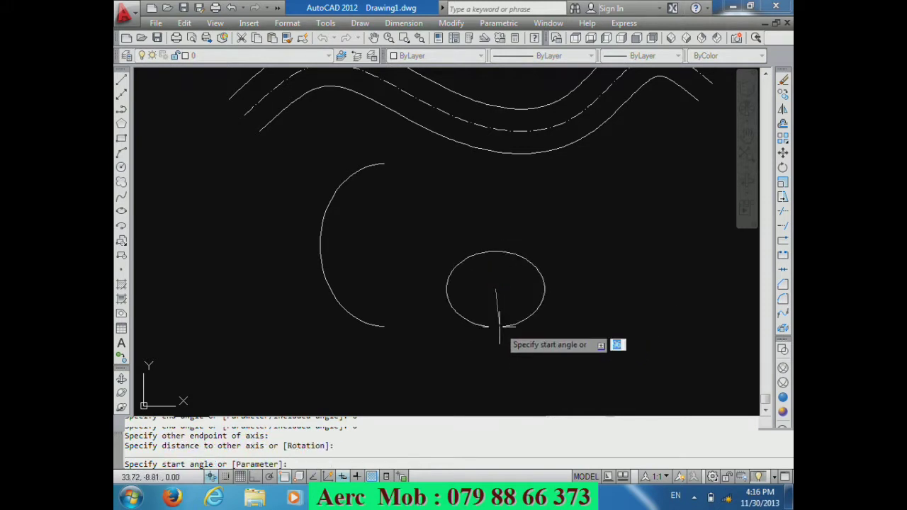
type("0")
key("Return")
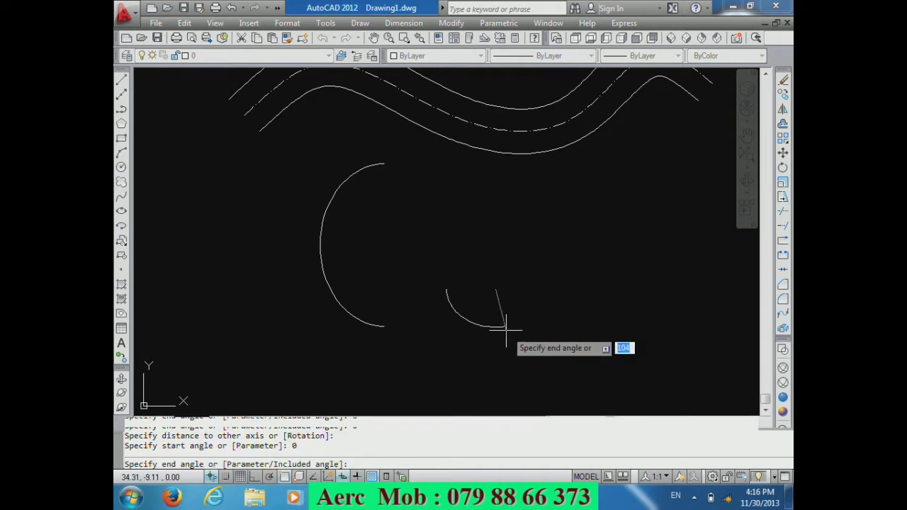
type("32")
key("Return")
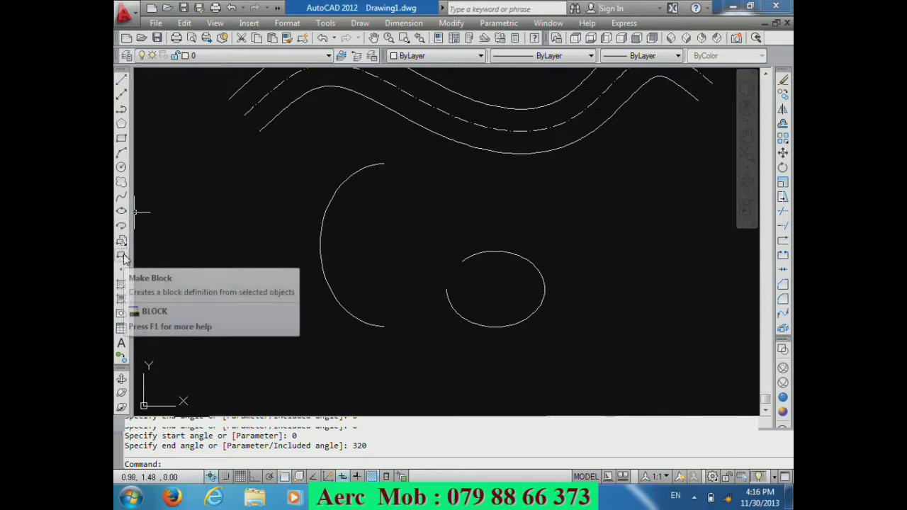
scroll(217, 257, "down", 2)
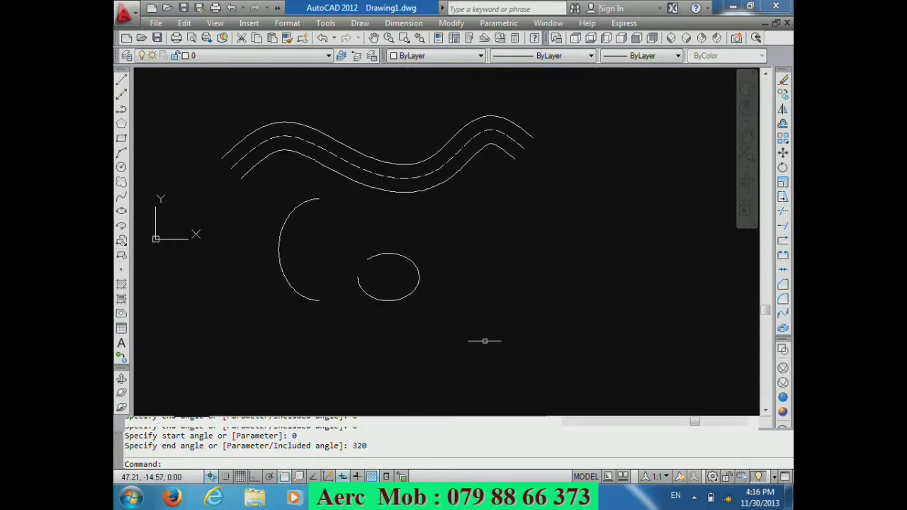
Step: Erase all the wavy curves and elliptical arcs with a crossing window
left_click(481, 346)
left_click(290, 156)
key("Delete")
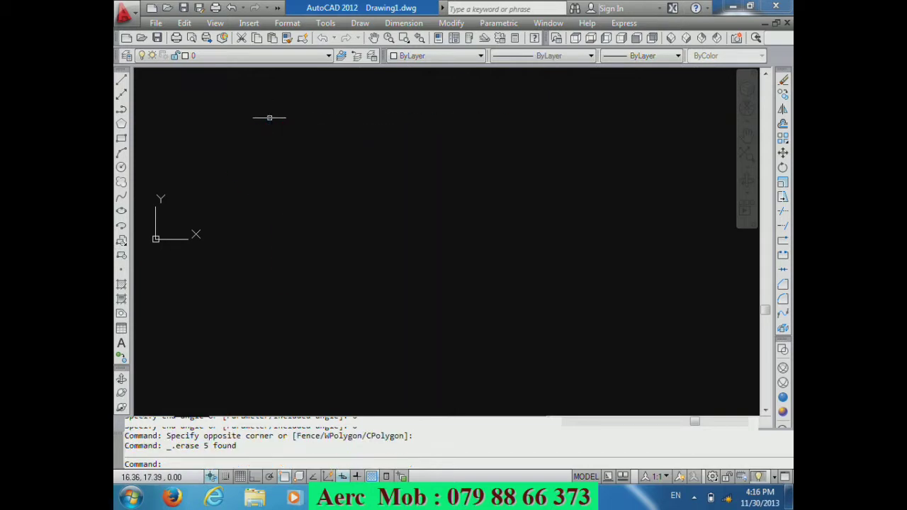
scroll(283, 191, "up", 2)
scroll(310, 243, "up", 1)
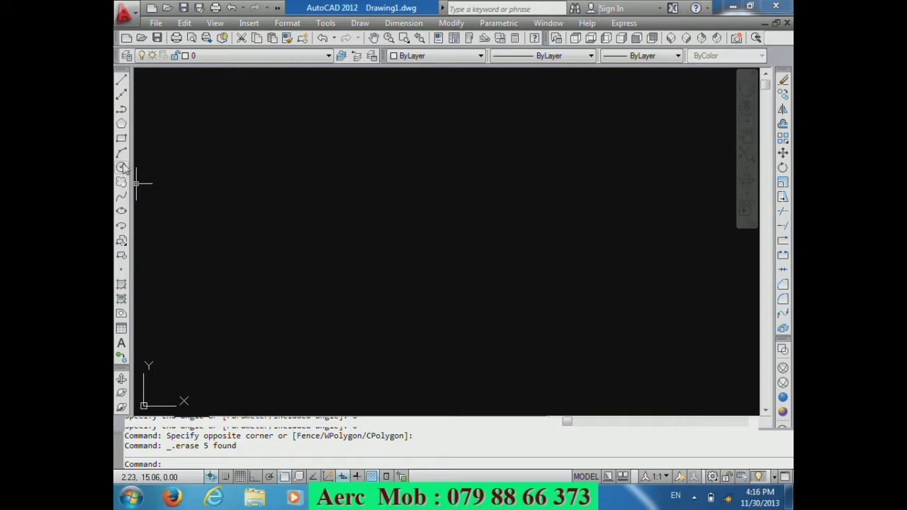
Step: Draw a small square window, a large outer wall rectangle and a tall narrow door with RECTANG
left_click(122, 138)
left_click(270, 230)
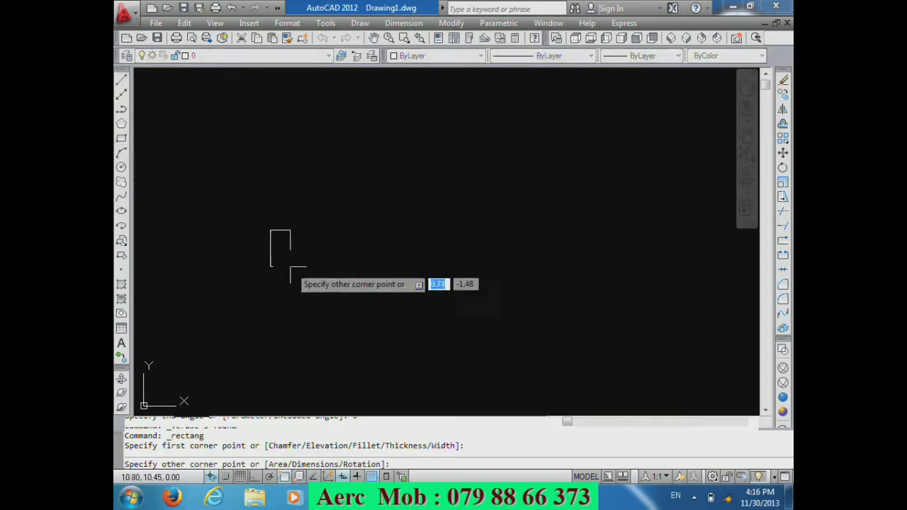
left_click(342, 304)
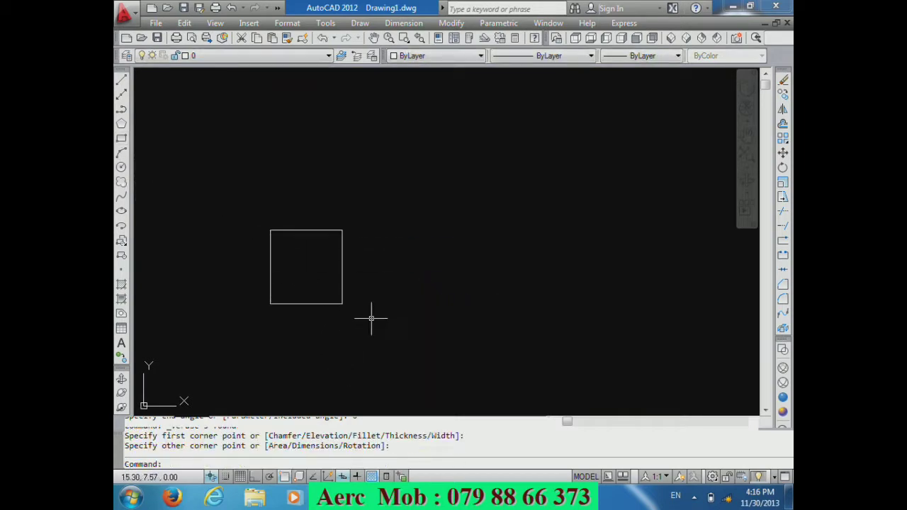
key("Return")
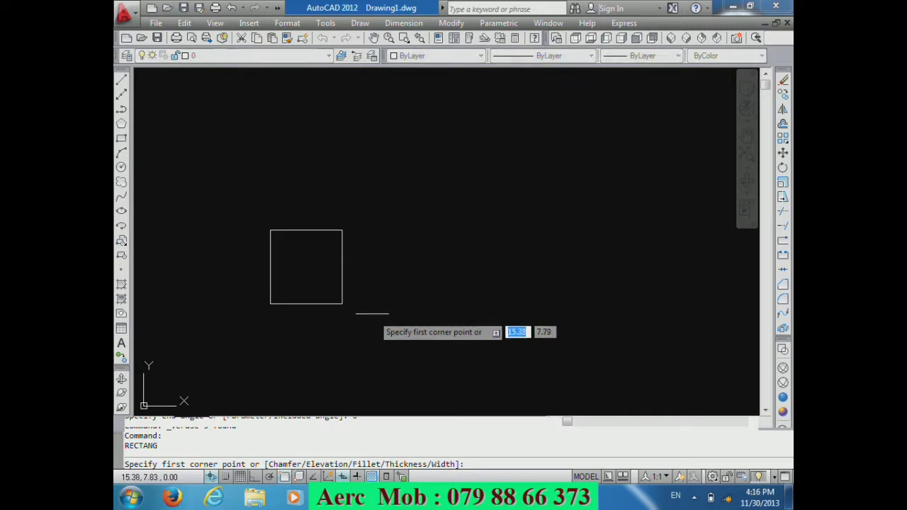
left_click(258, 209)
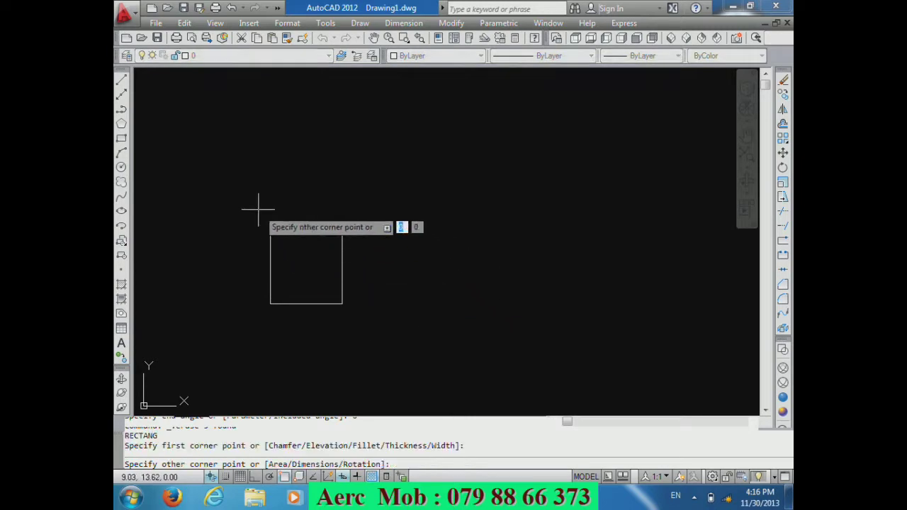
left_click(426, 361)
key("Return")
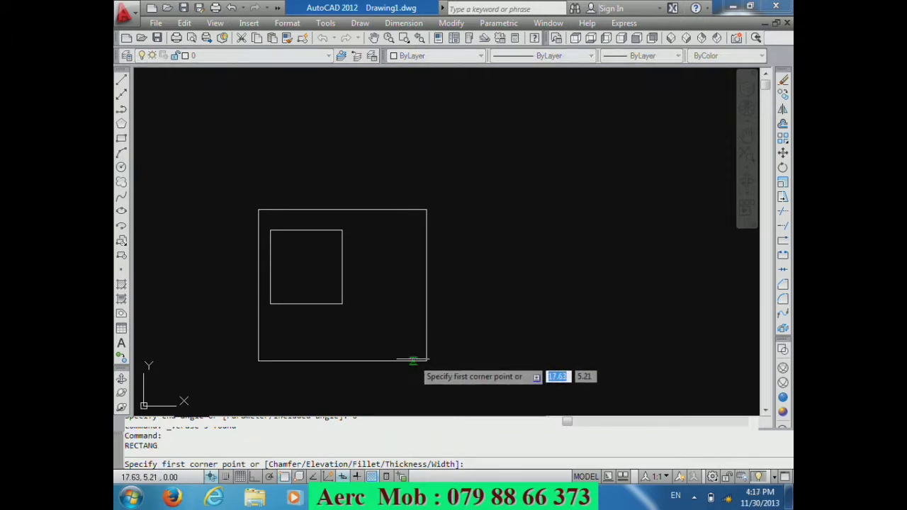
left_click(412, 361)
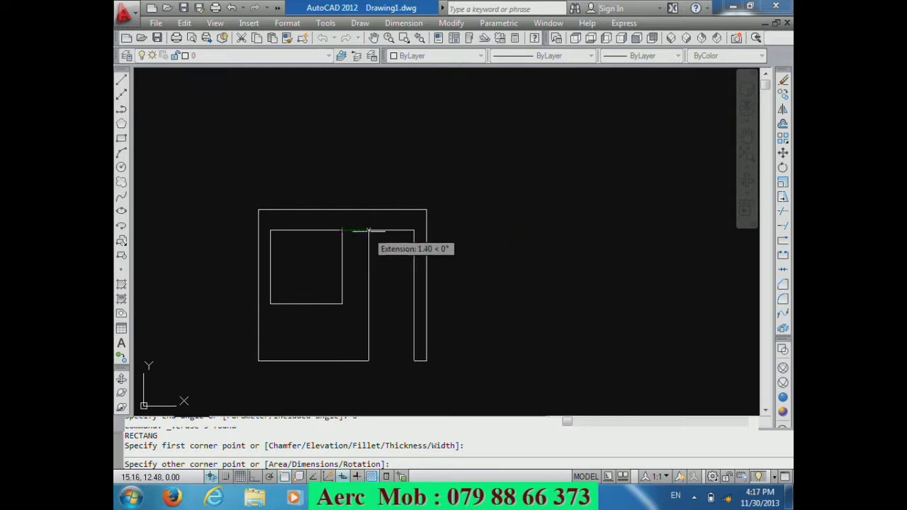
left_click(372, 230)
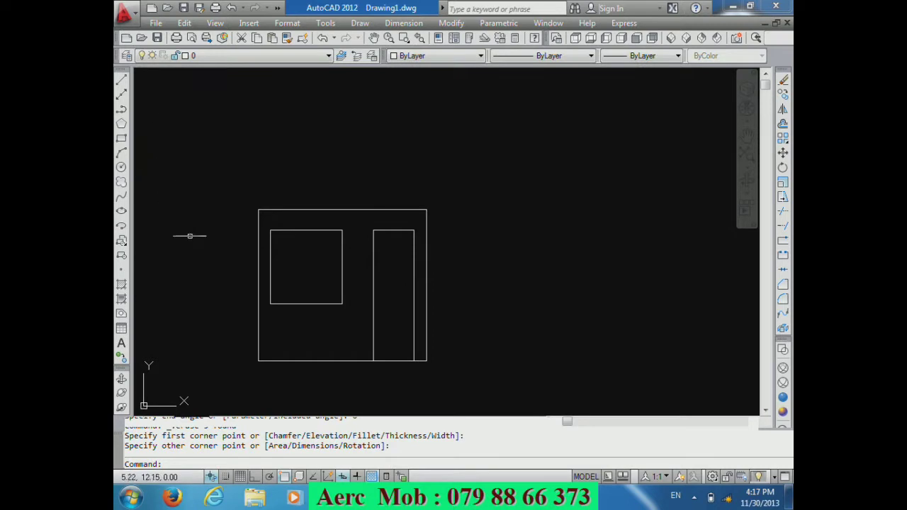
Step: Draw a 20-unit line at 30° from the large rectangle's top-left corner
type("l")
key("Return")
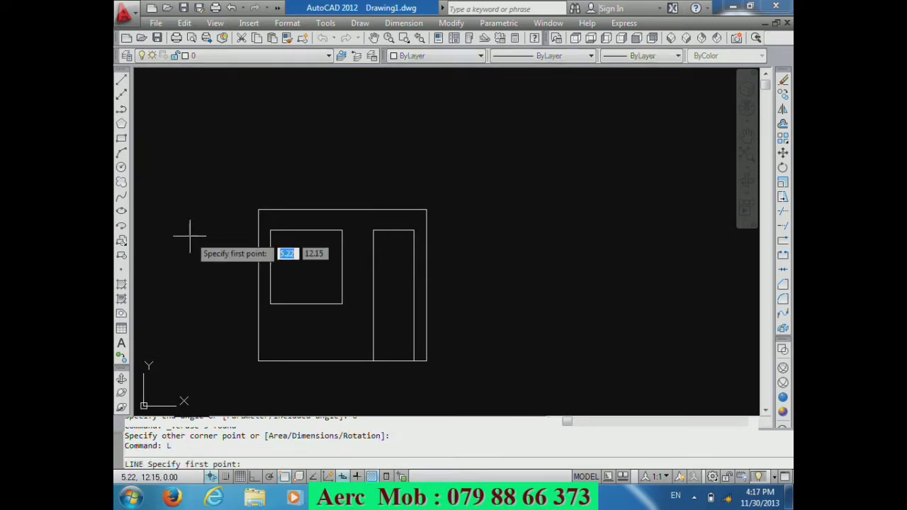
left_click(258, 210)
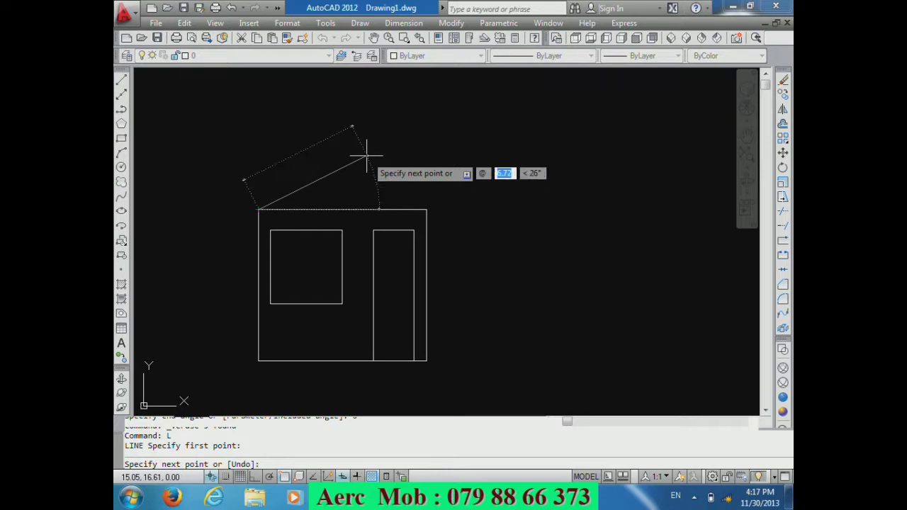
type("20")
key("Return")
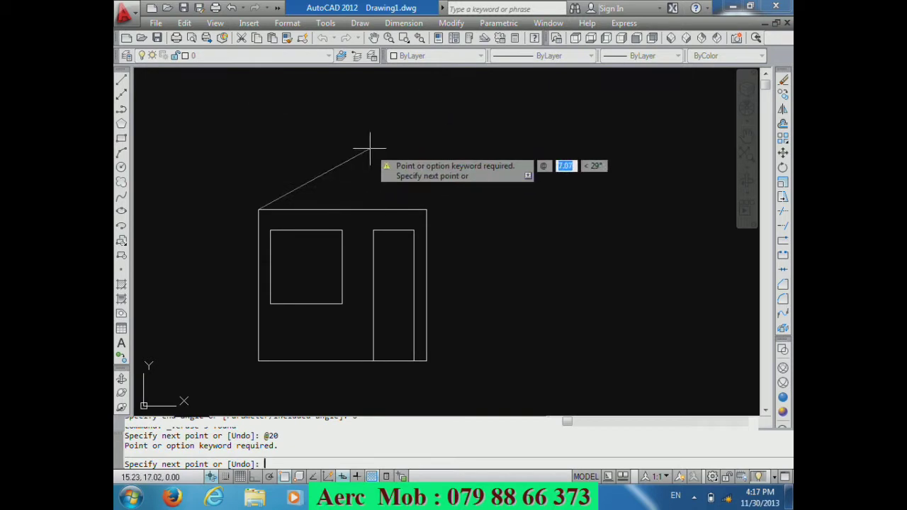
type("20")
key("Tab")
type("30")
key("Return")
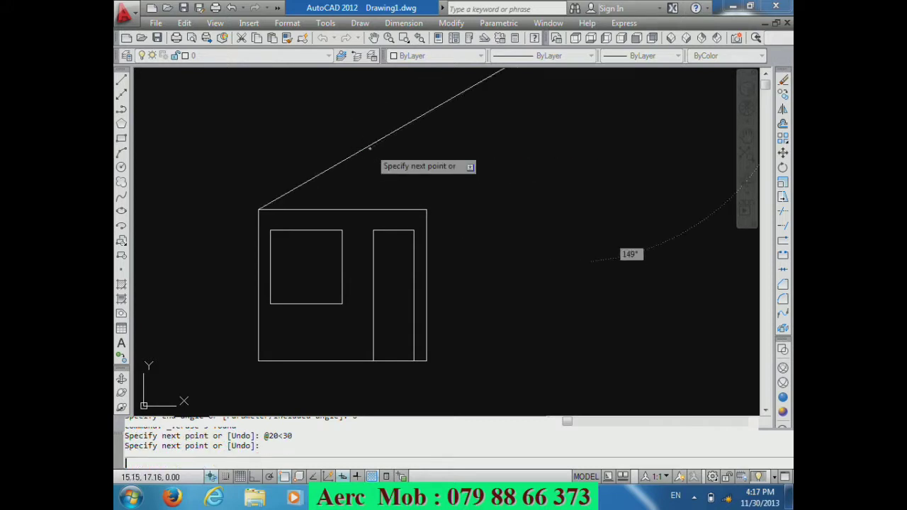
key("Return")
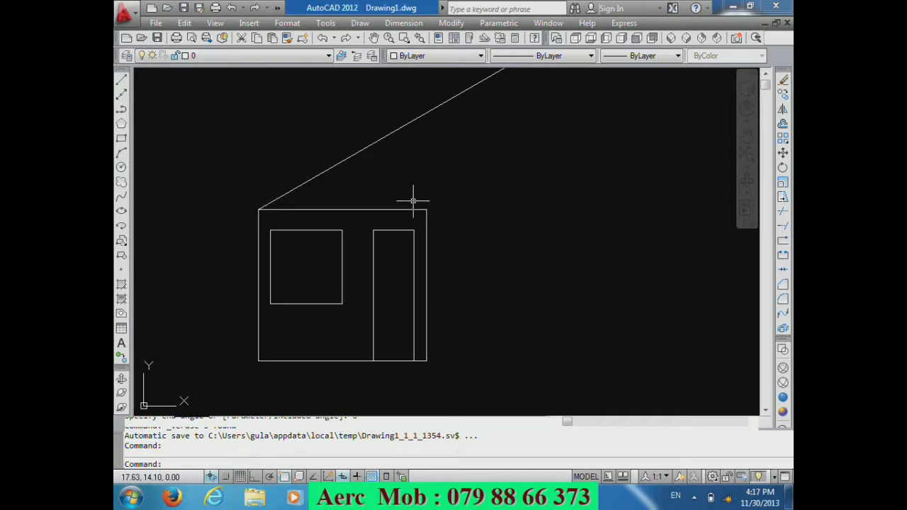
type("l")
key("Return")
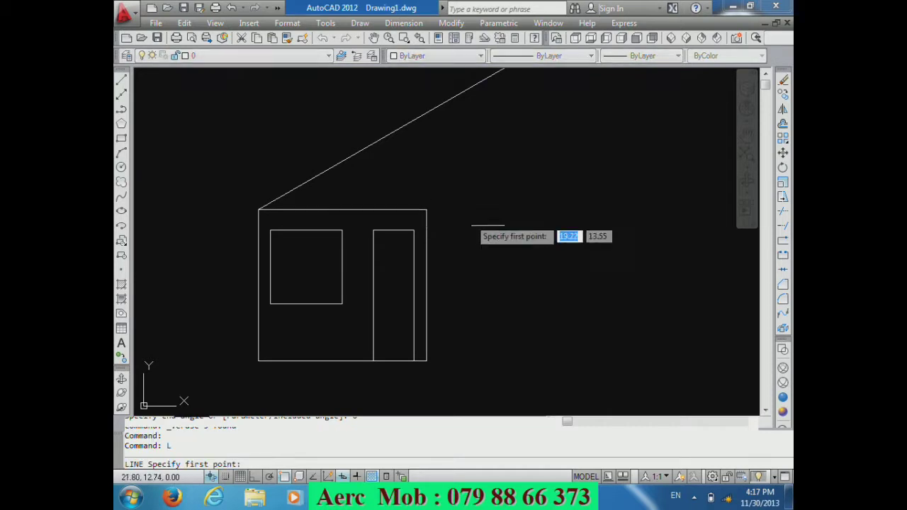
Step: Draw a roof line from the rectangle's top-right corner up to the left, crossing the first line
left_click(427, 210)
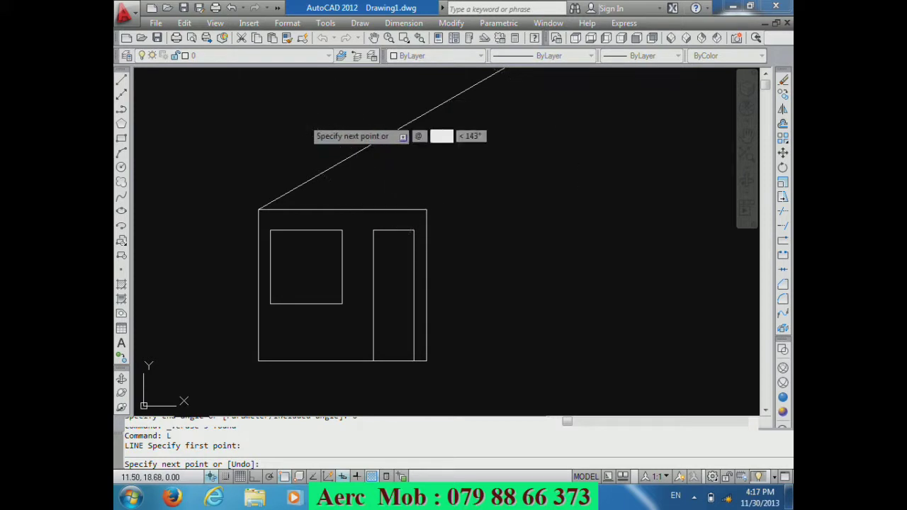
type("20")
key("Tab")
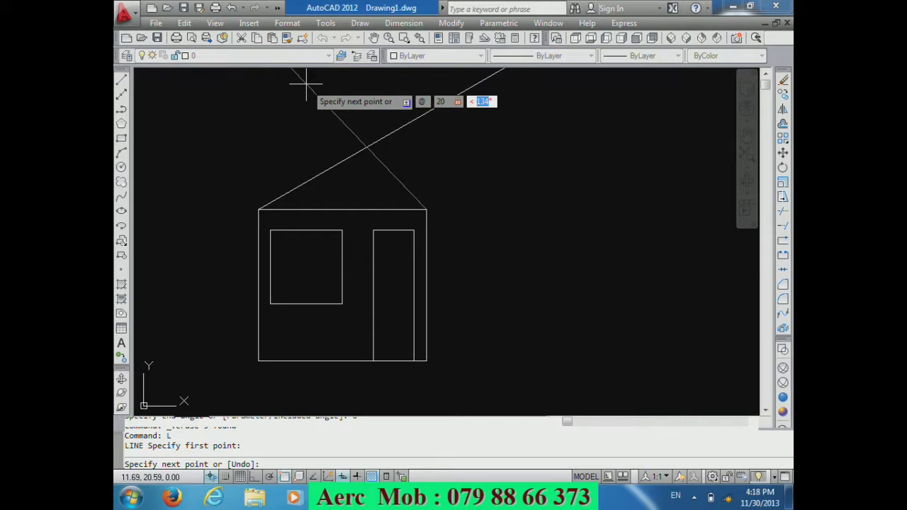
type("120")
key("Return")
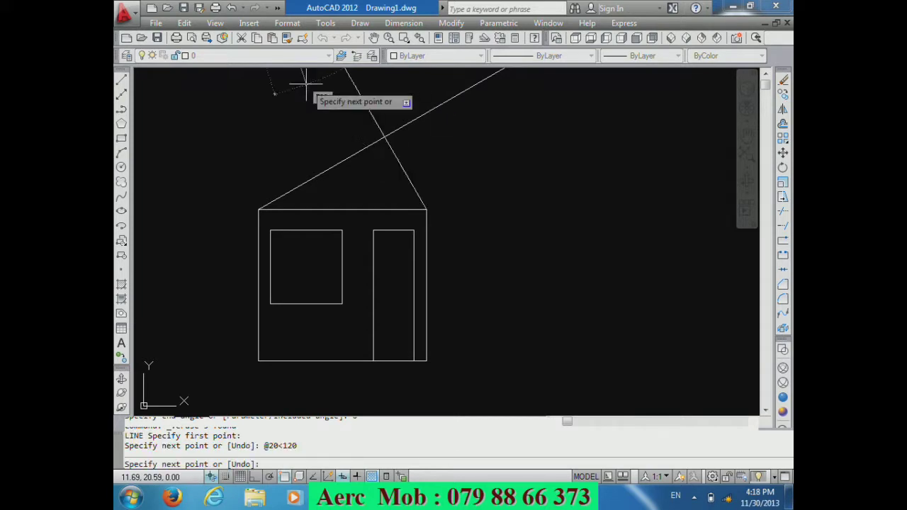
type("u")
key("Return")
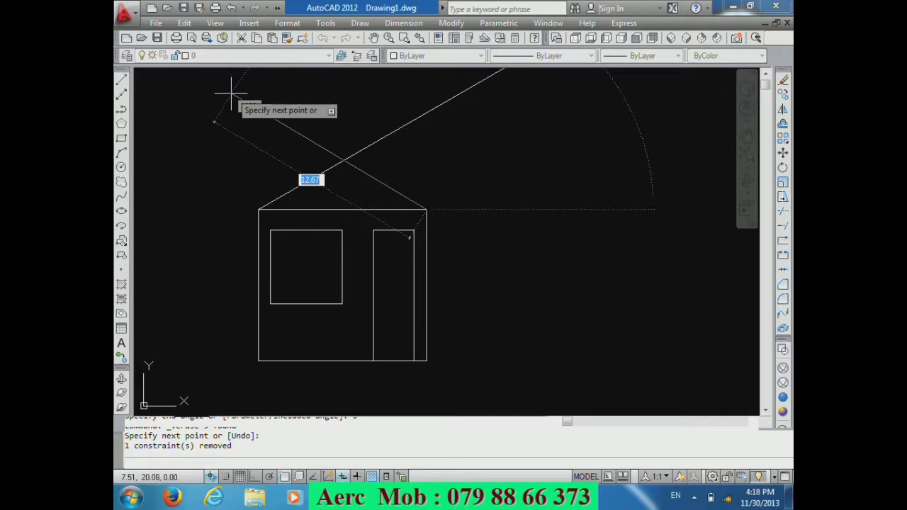
left_click(230, 93)
key("Return")
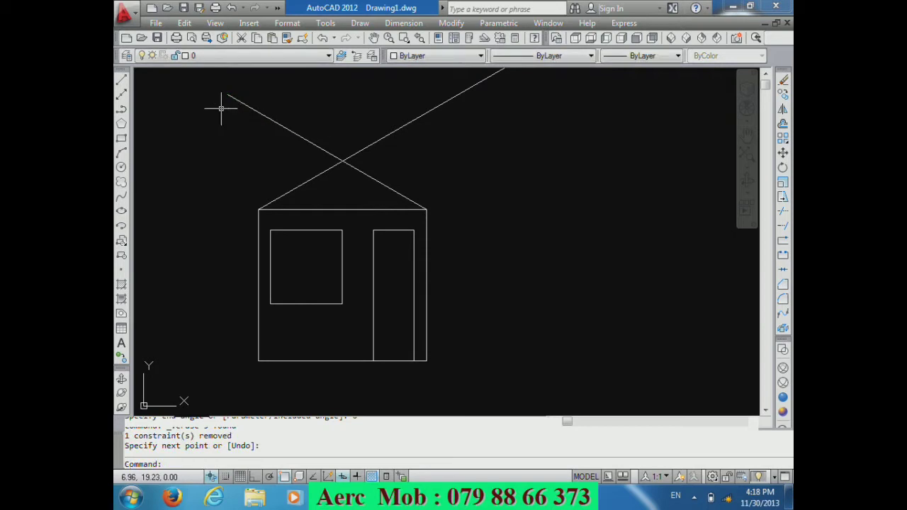
scroll(343, 165, "down", 2)
scroll(352, 137, "up", 2)
scroll(352, 137, "up", 1)
scroll(366, 163, "down", 2)
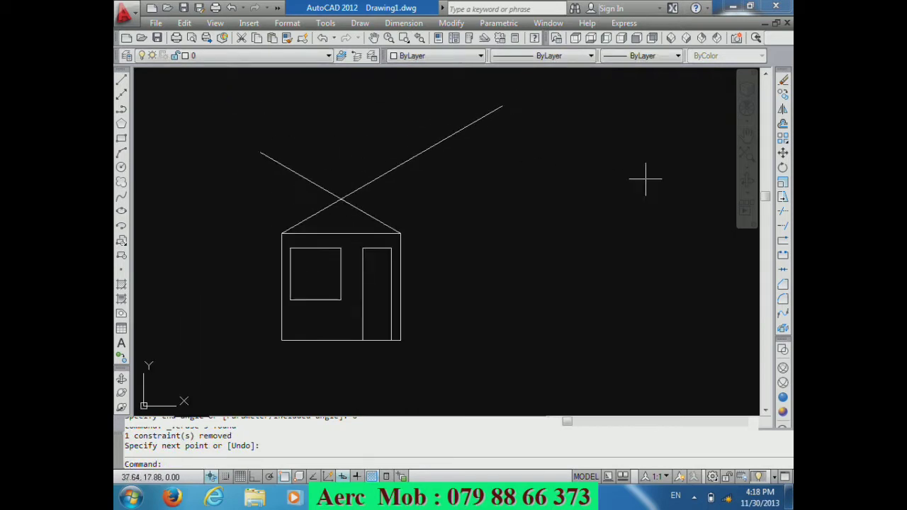
left_click(784, 83)
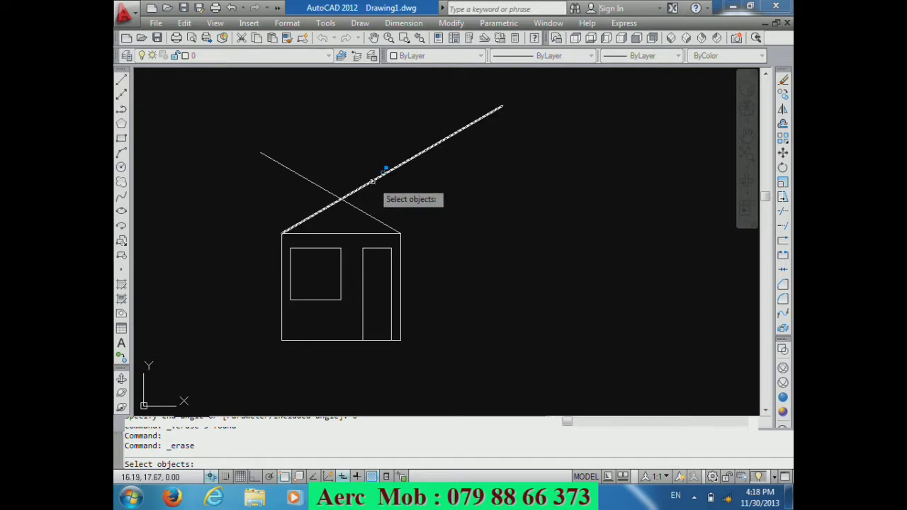
left_click(382, 174)
key("Return")
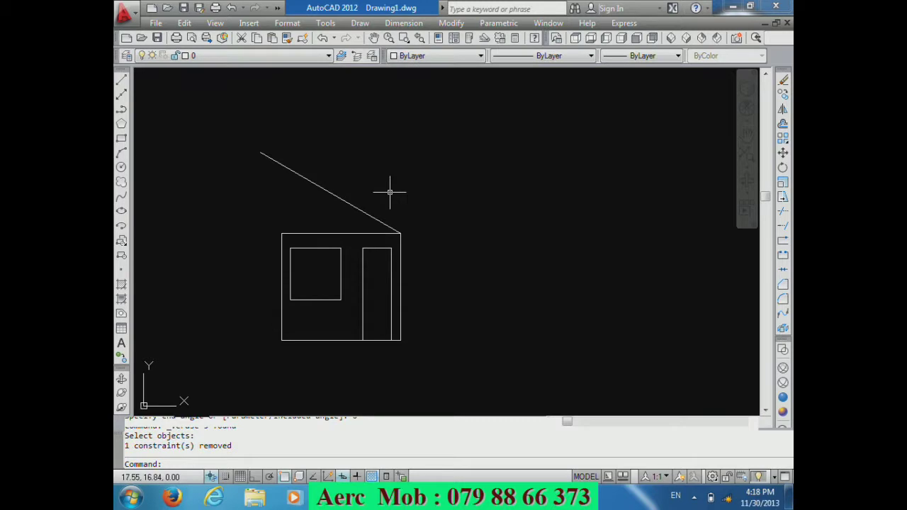
key("Escape")
key("ctrl+z")
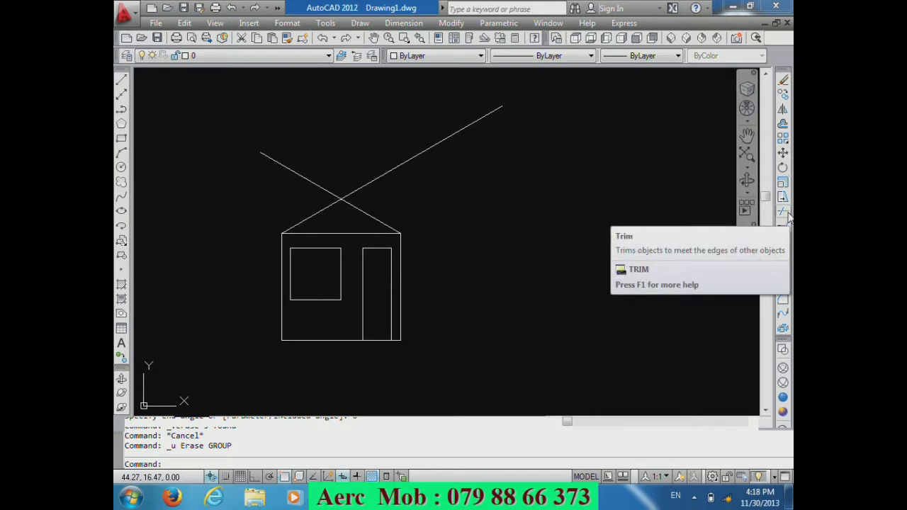
left_click(785, 212)
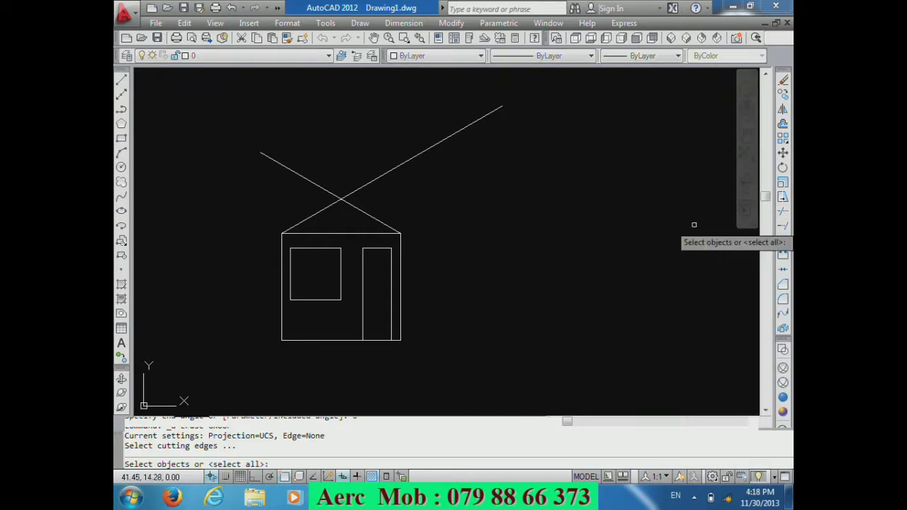
key("Return")
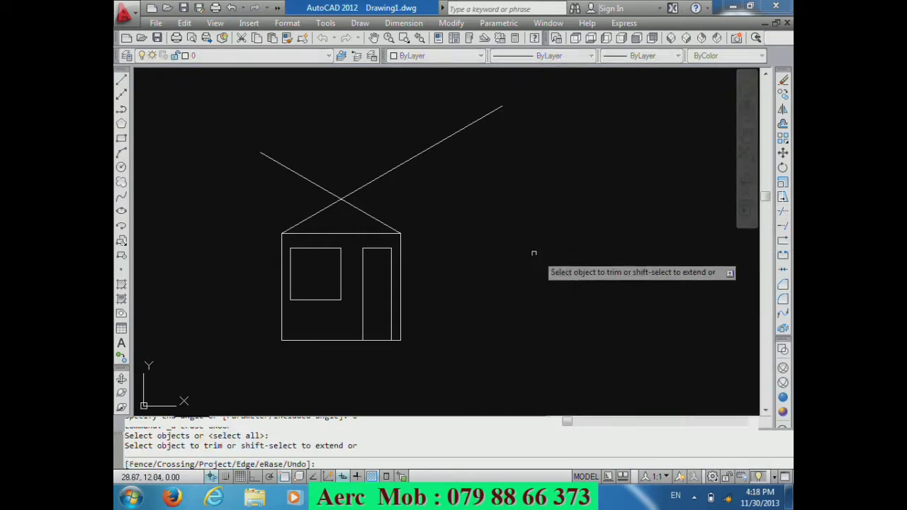
left_click(362, 188)
left_click(333, 194)
key("Return")
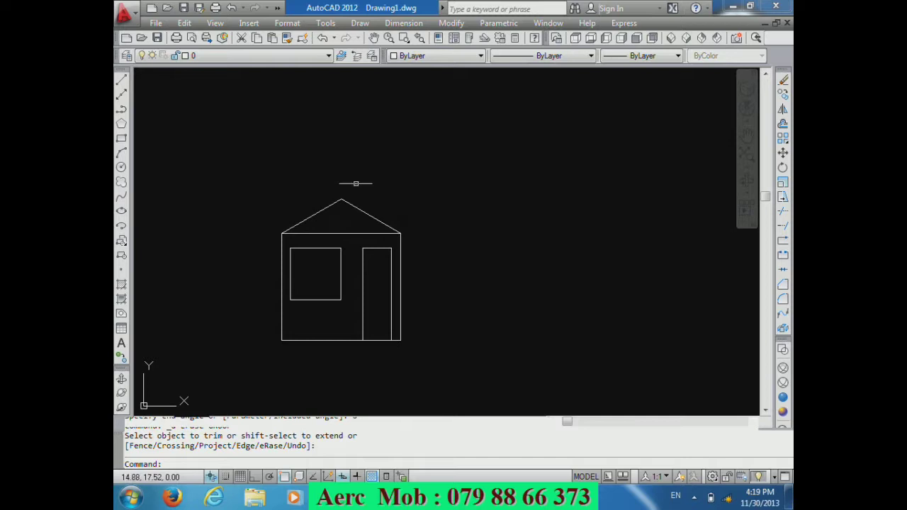
left_click(360, 227)
left_click(315, 166)
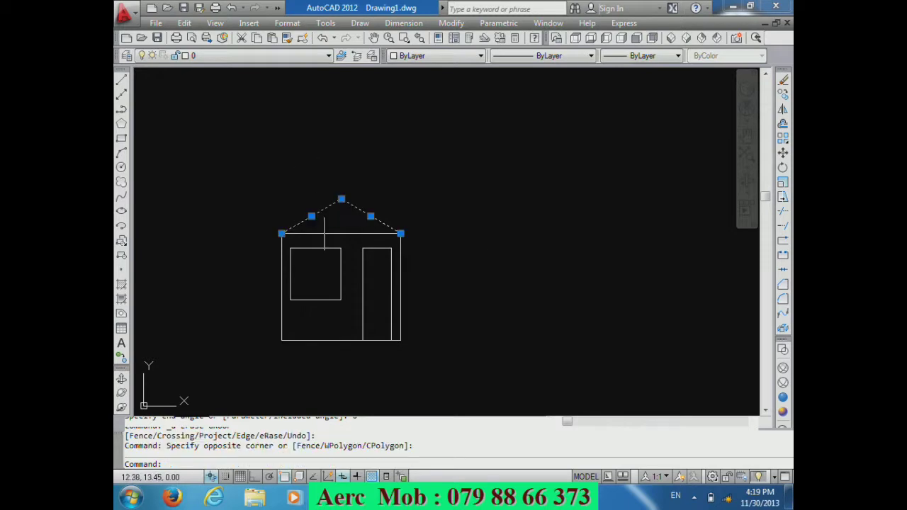
left_click(307, 315)
left_click(239, 277)
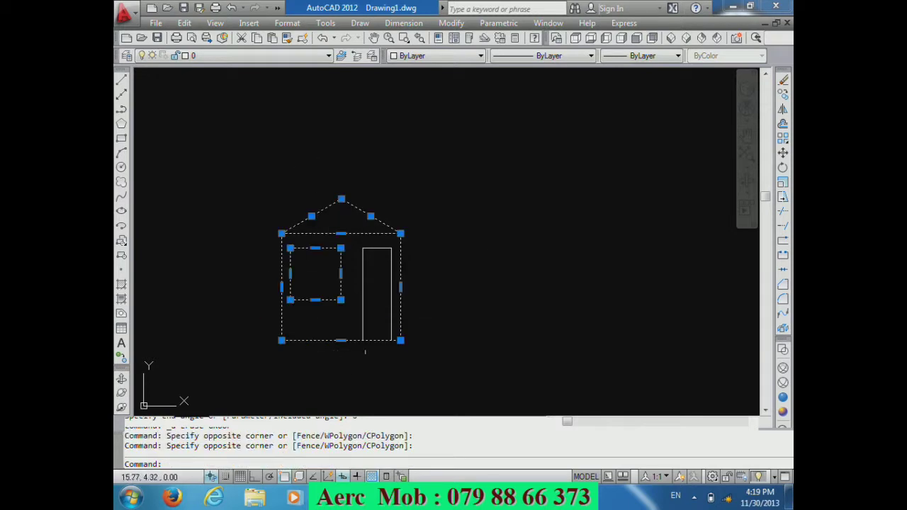
key("Escape")
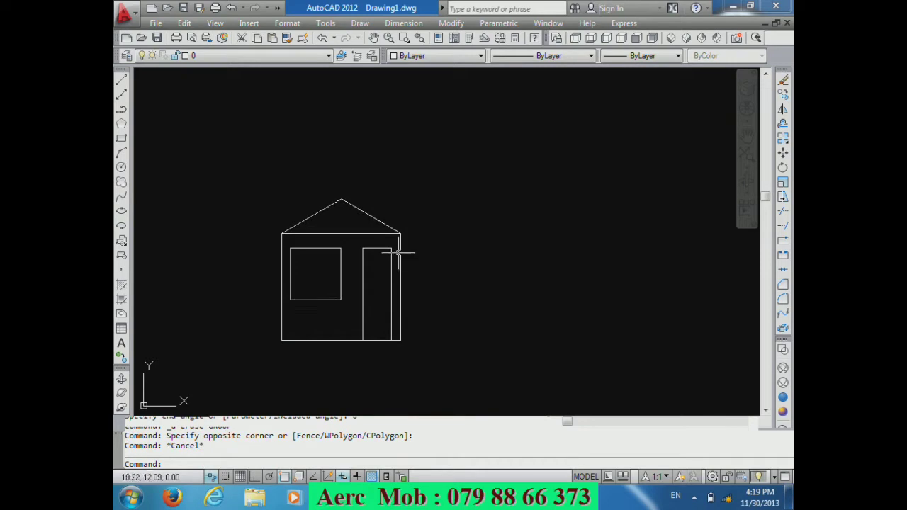
left_click(400, 253)
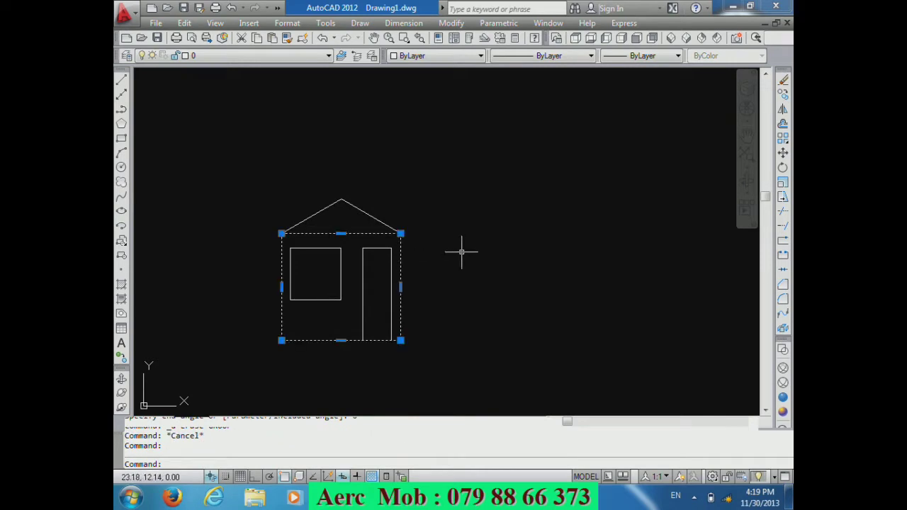
key("Escape")
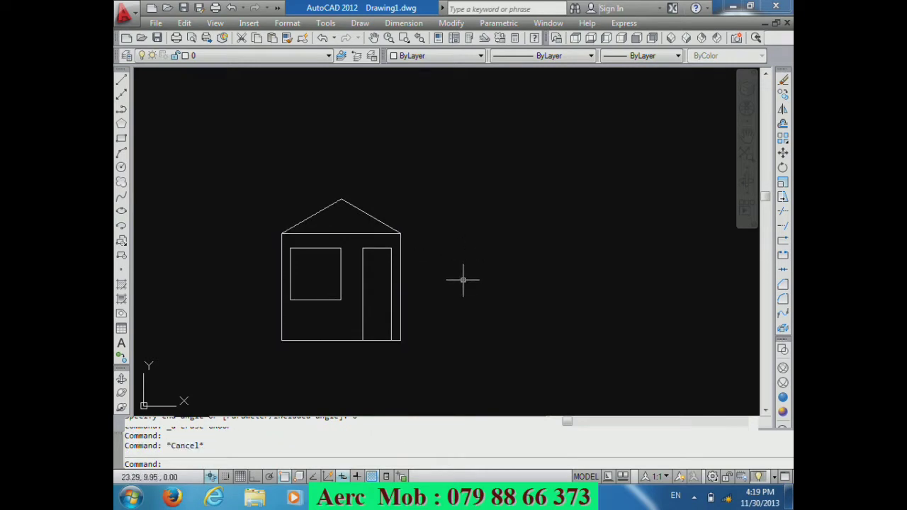
Step: Define block Veiw1 with the house's five objects selected by crossing window, set to Convert to block
left_click(122, 256)
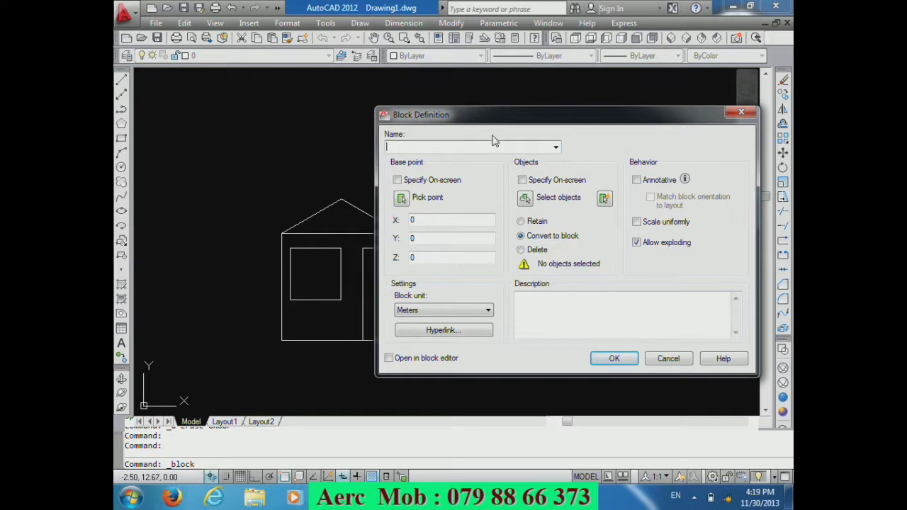
left_click_drag(499, 124, 475, 109)
type("Veiw1")
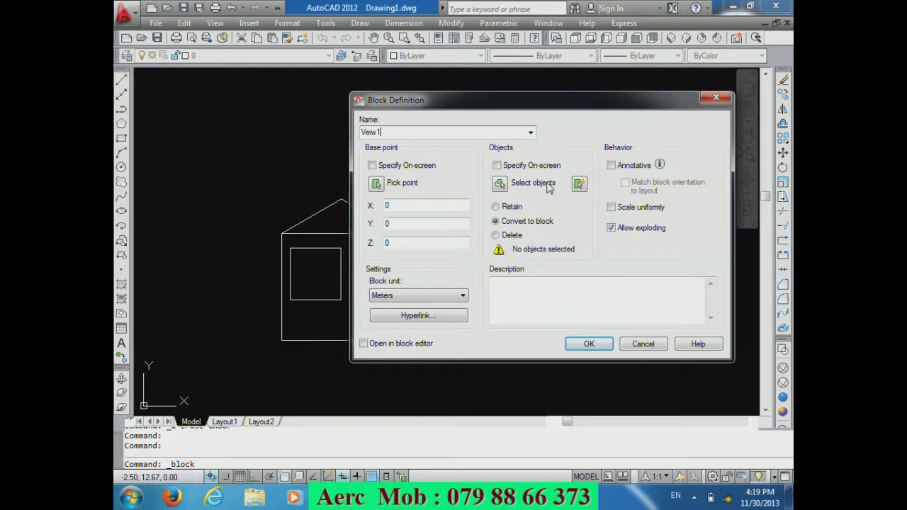
left_click(499, 182)
left_click(435, 361)
left_click(260, 163)
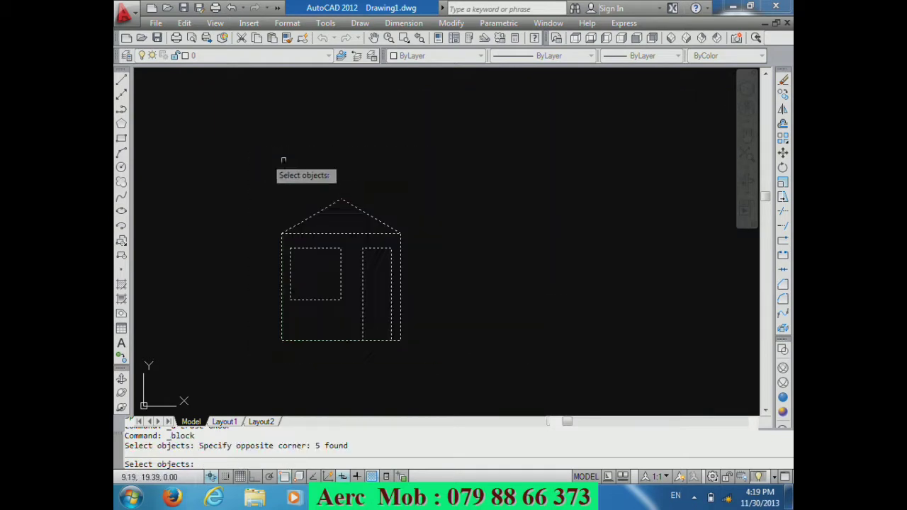
key("Return")
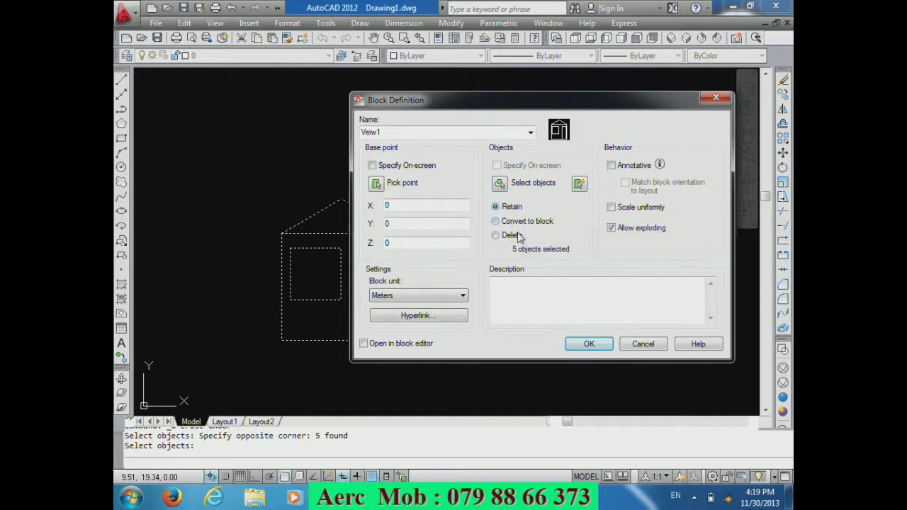
left_click(522, 224)
left_click(566, 294)
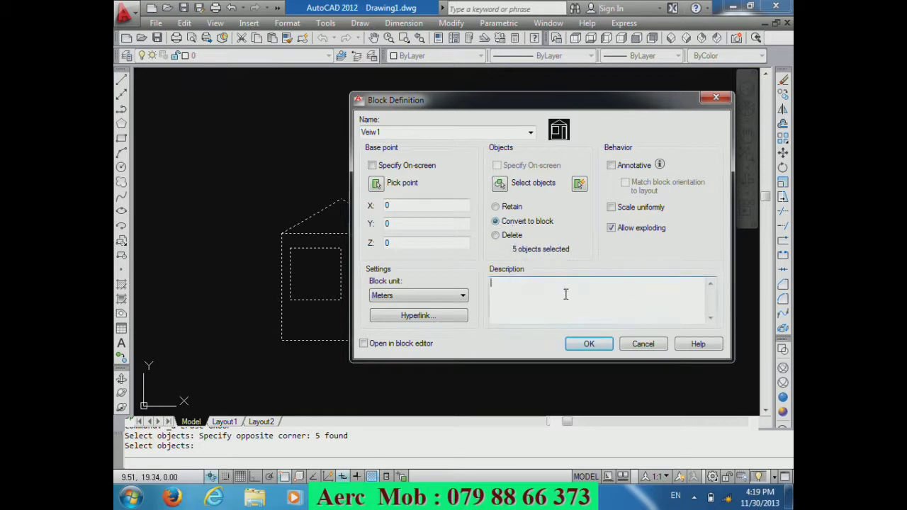
left_click(511, 210)
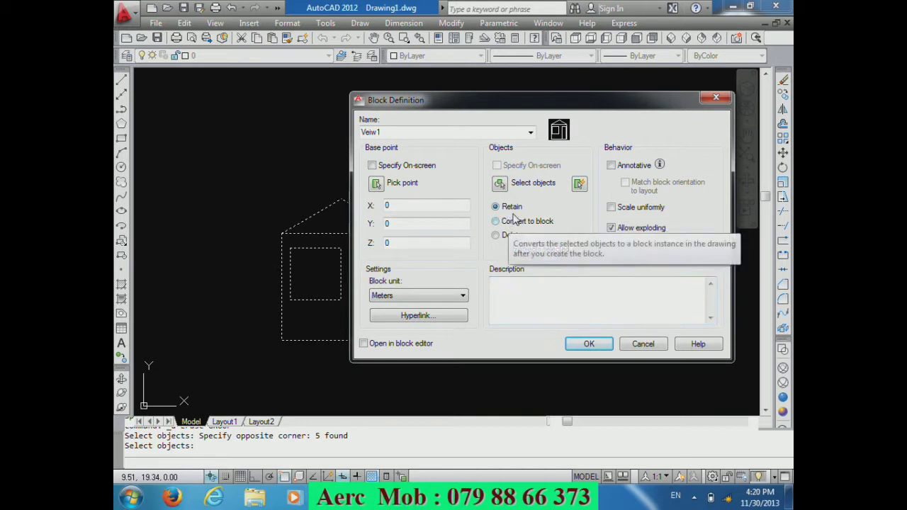
left_click(518, 223)
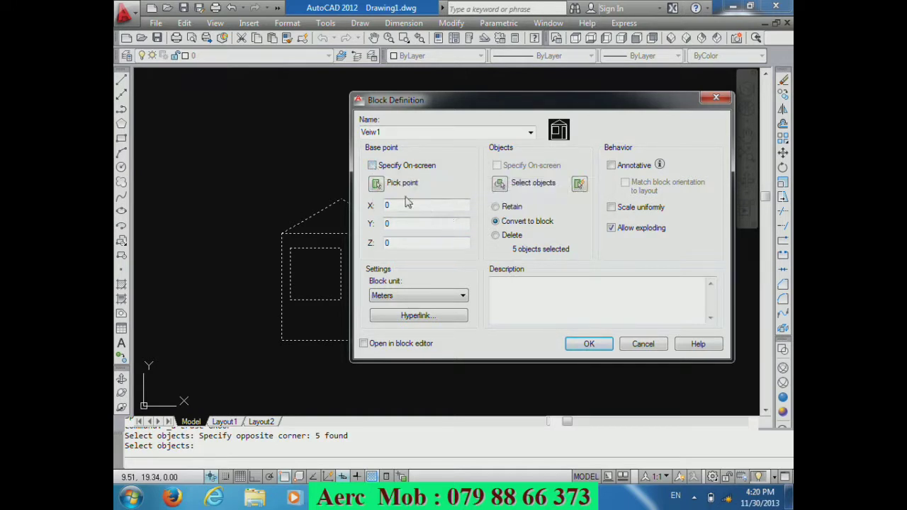
Step: Set the Veiw1 block's base point at the house's lower-left corner and create the block
left_click(371, 165)
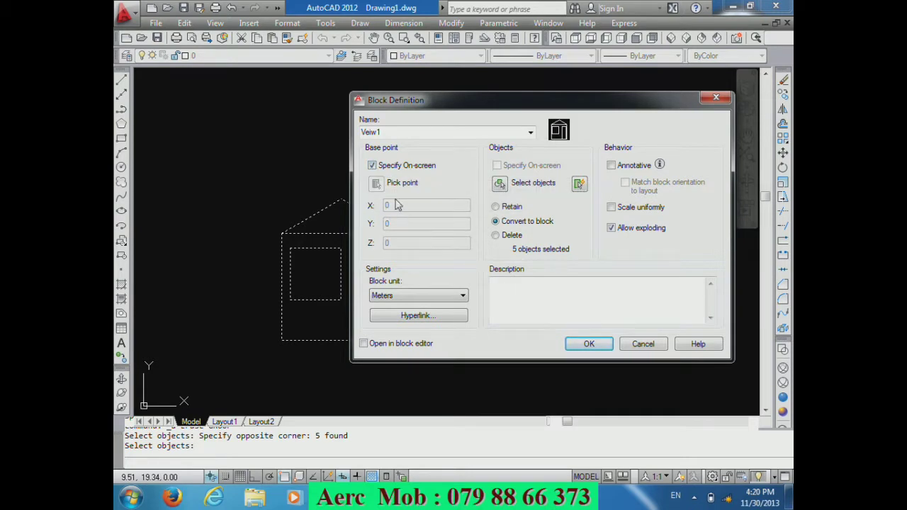
left_click(372, 165)
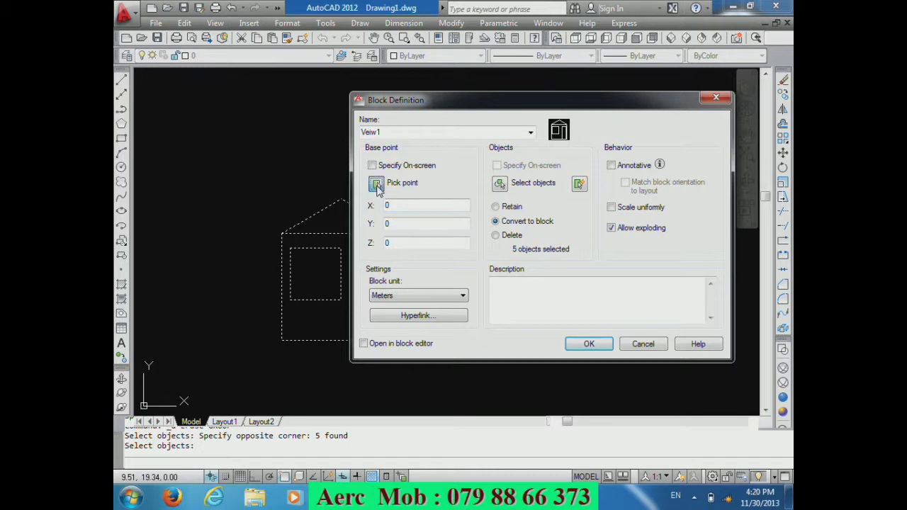
left_click(376, 184)
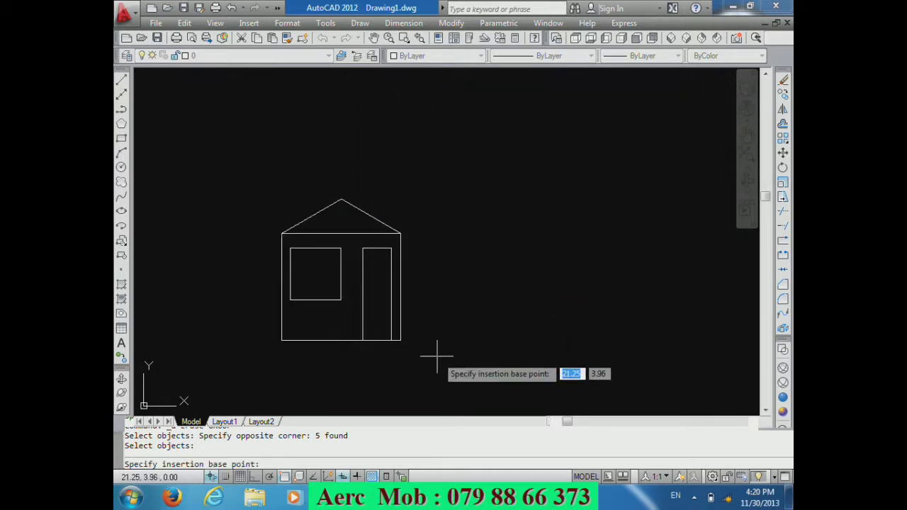
left_click(281, 340)
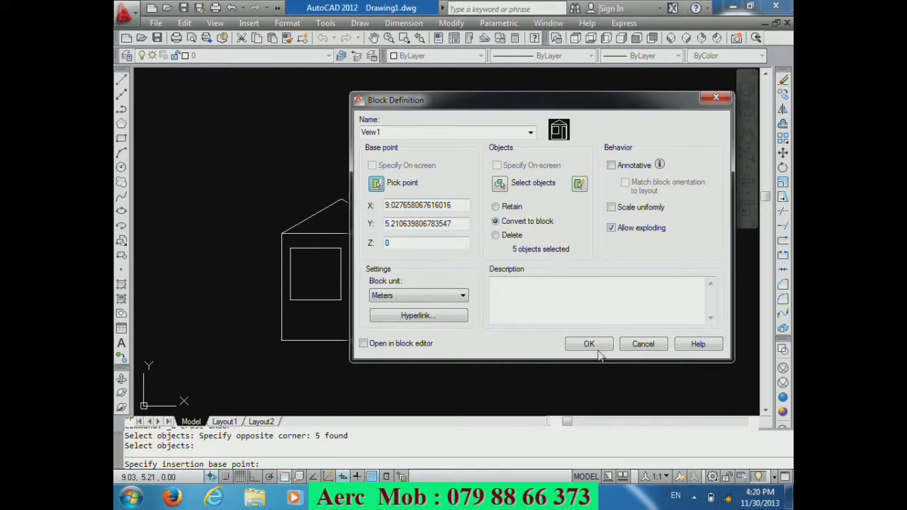
left_click(589, 344)
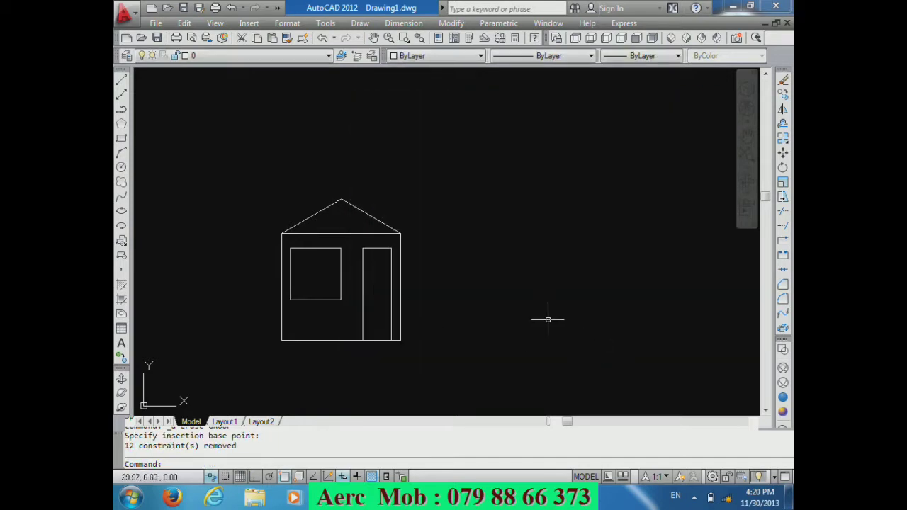
Step: Erase the house block using a window selection
left_click(425, 360)
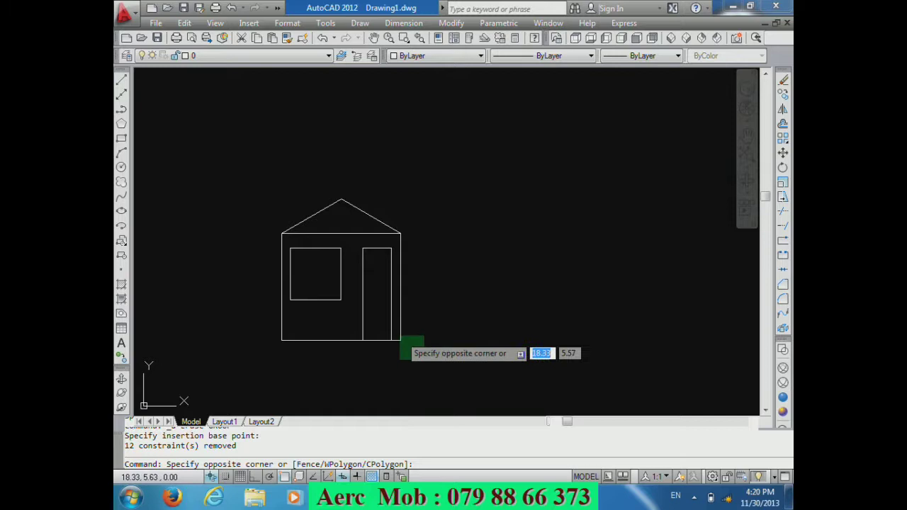
left_click(397, 331)
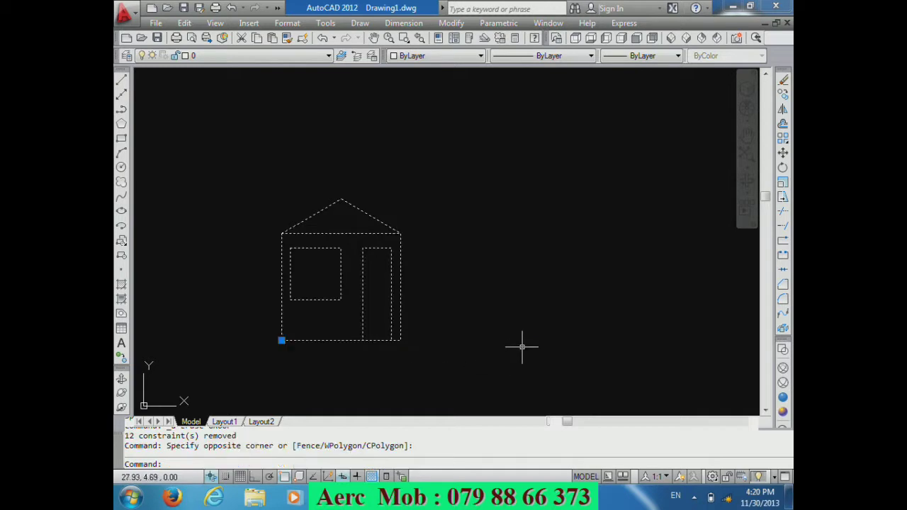
key("Escape")
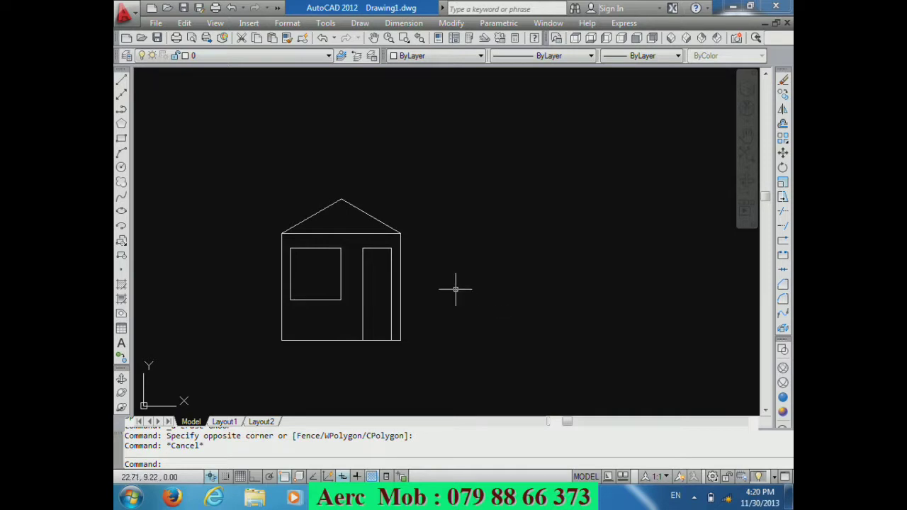
left_click_drag(477, 352, 367, 247)
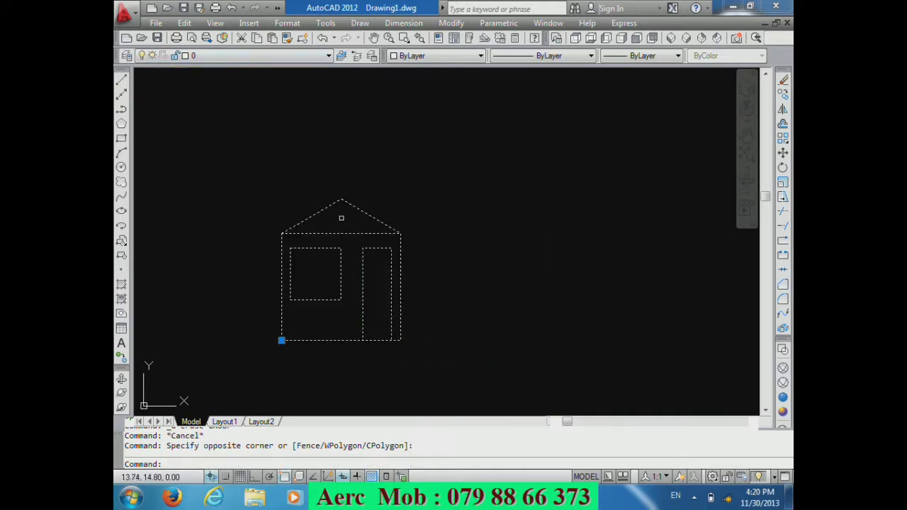
key("Delete")
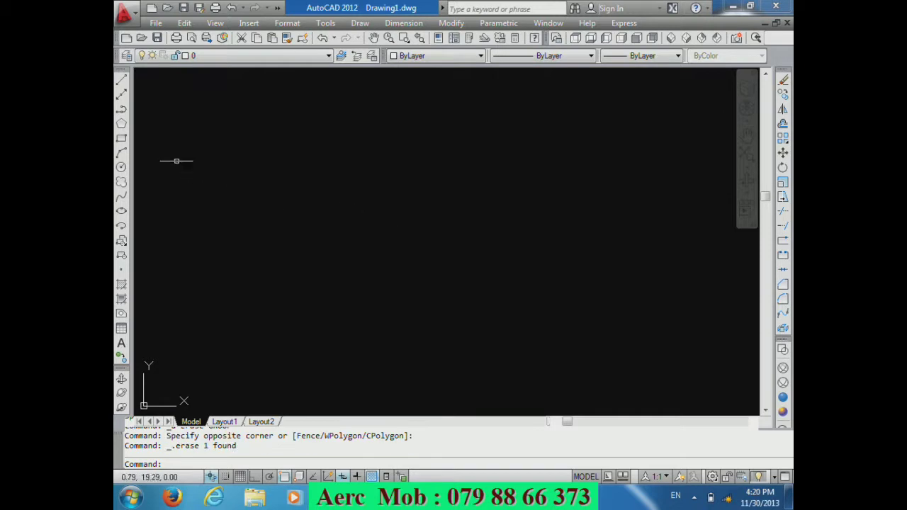
Step: Draw a smaller square and a larger square to its right with RECTANG
left_click(121, 139)
left_click(253, 230)
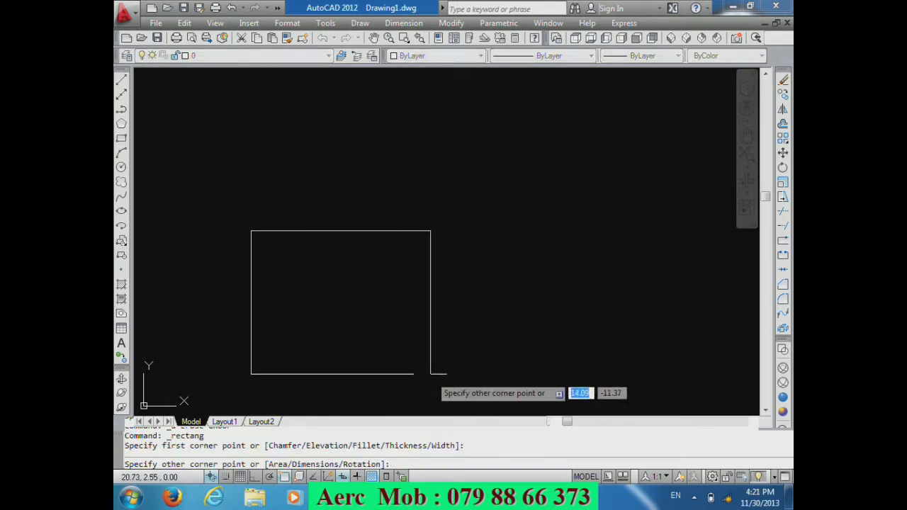
left_click(430, 374)
key("Return")
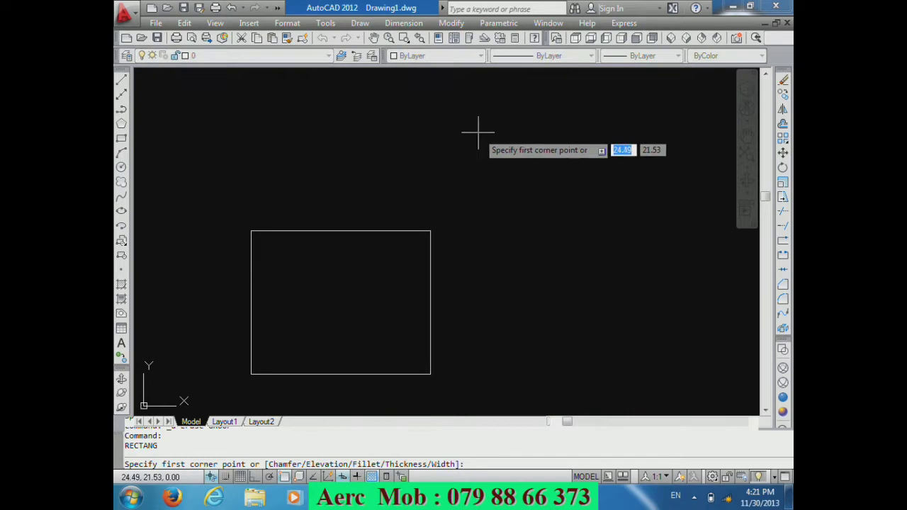
left_click(477, 131)
left_click(689, 373)
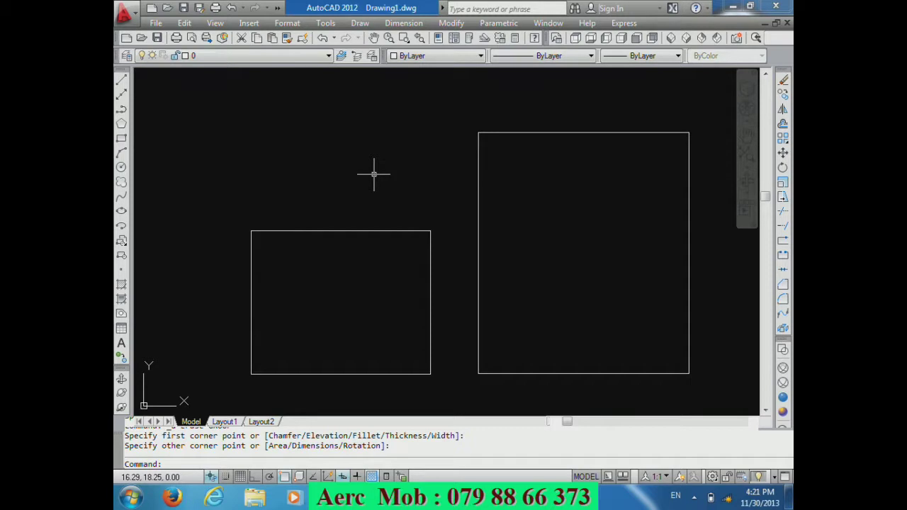
left_click(123, 244)
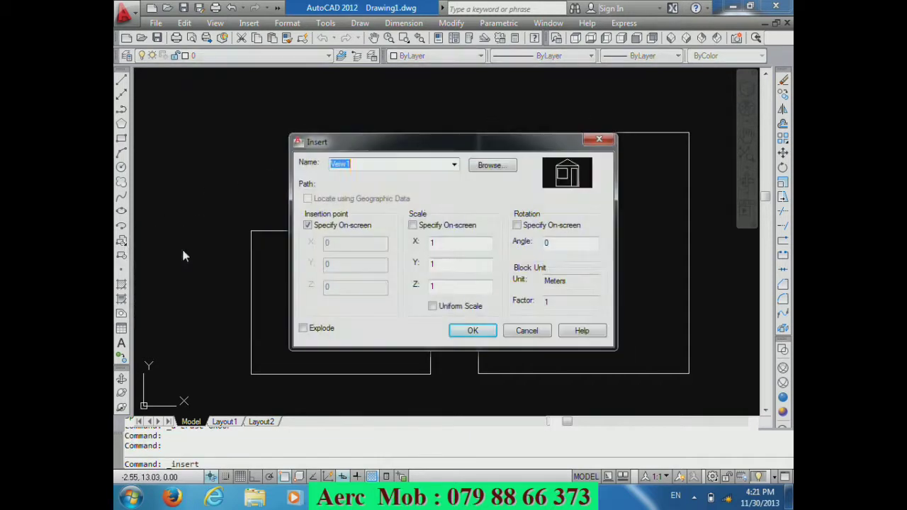
Step: Insert the house block on top of the small square and at the big square's top-left corner
left_click(454, 164)
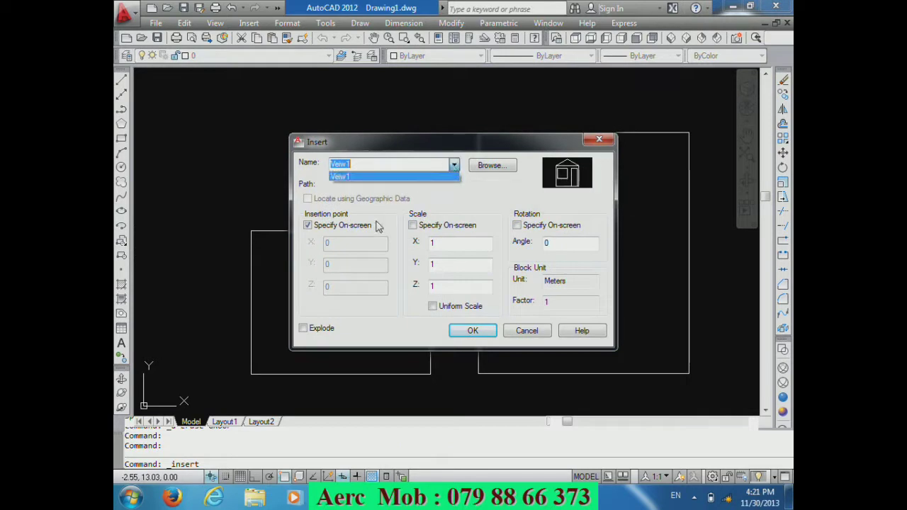
left_click(389, 164)
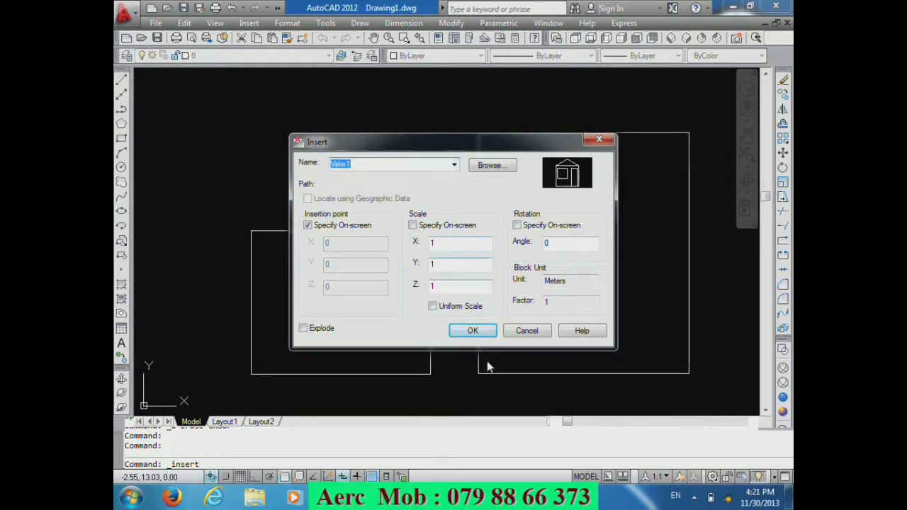
left_click(474, 331)
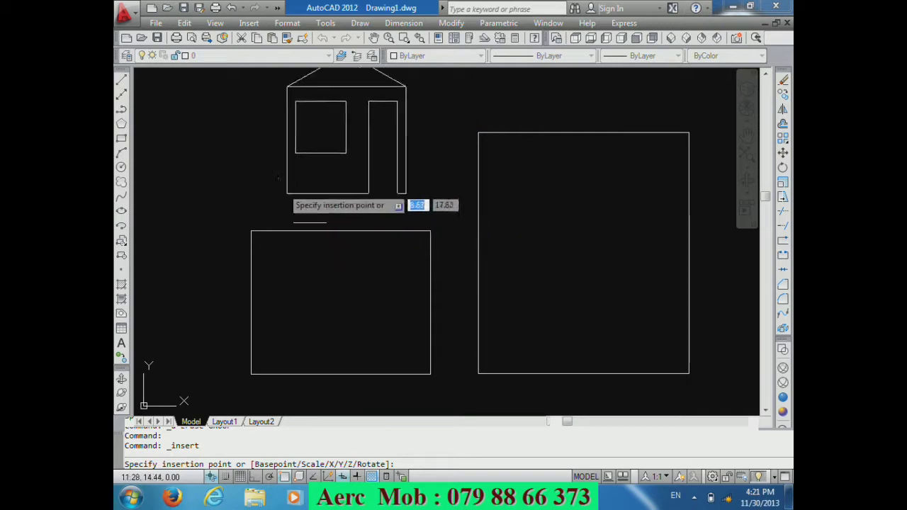
left_click(251, 230)
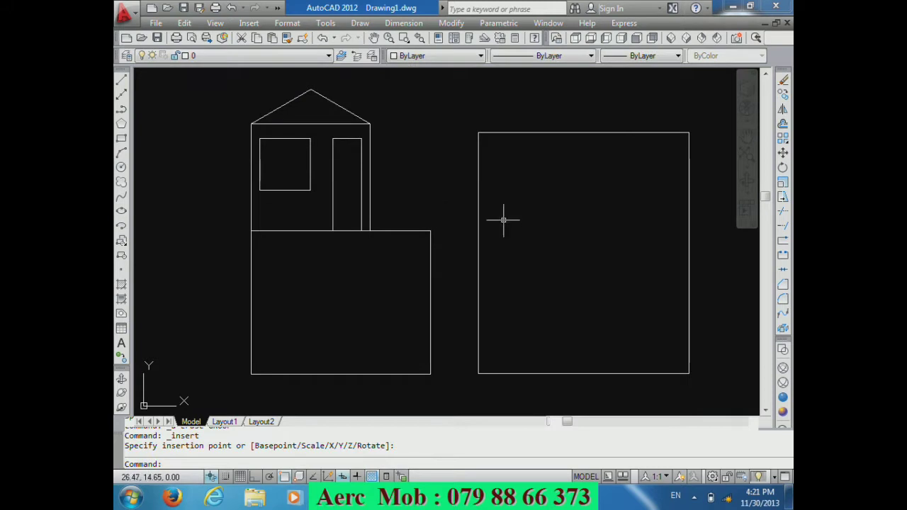
key("Return")
key("Return")
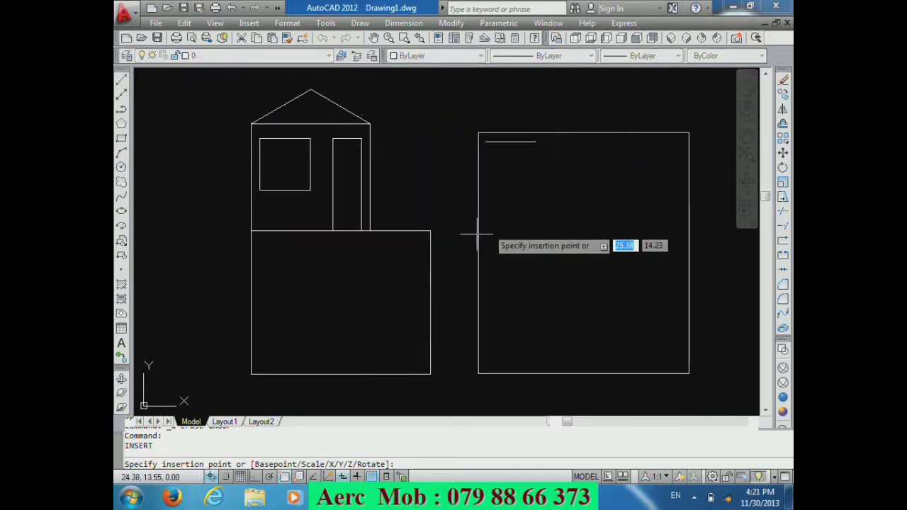
left_click(479, 133)
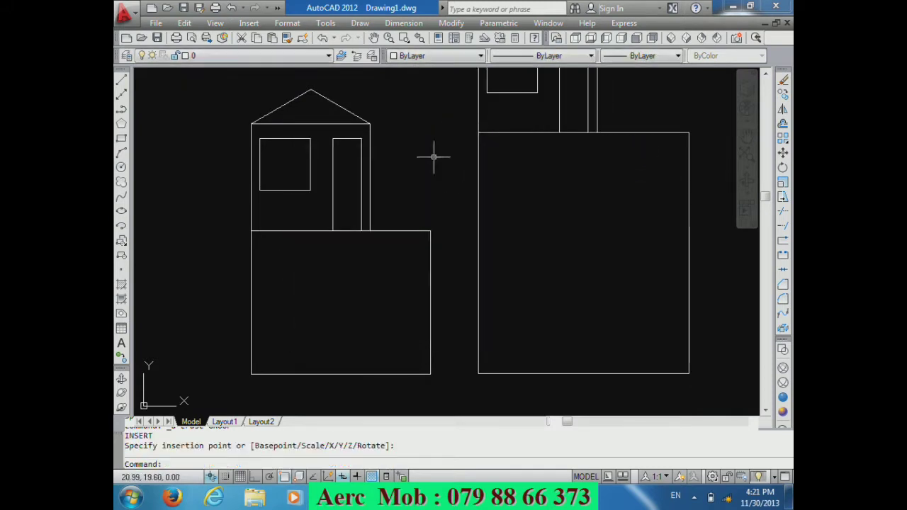
Step: Insert another house block at the large rectangle's bottom-left corner
key("Return")
key("Return")
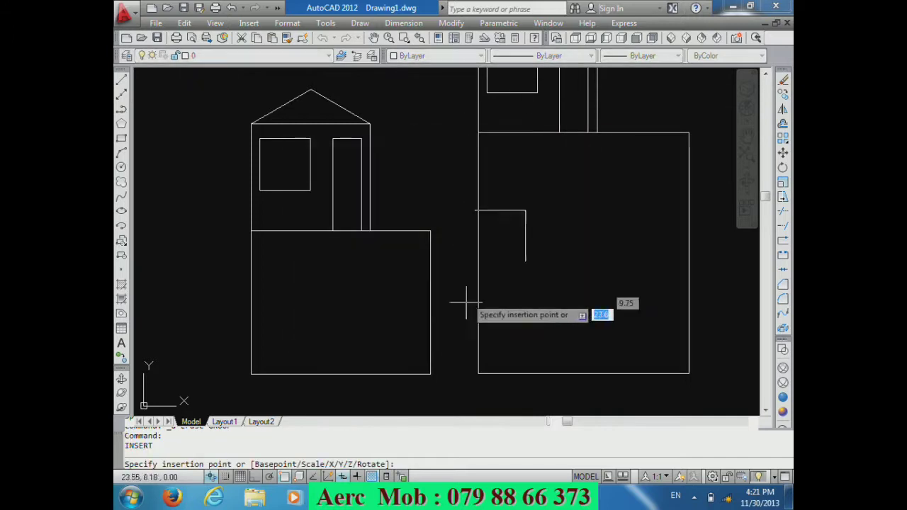
left_click(478, 373)
scroll(527, 283, "down", 3)
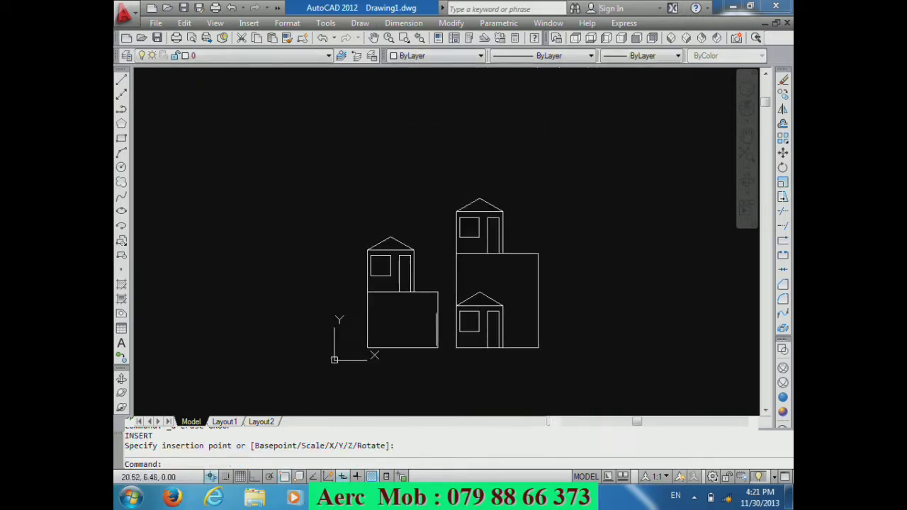
scroll(537, 343, "up", 2)
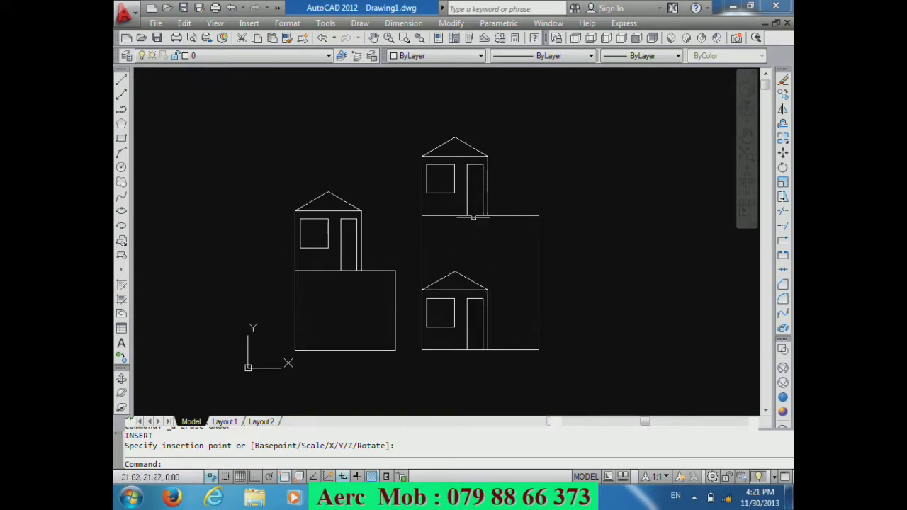
left_click(472, 217)
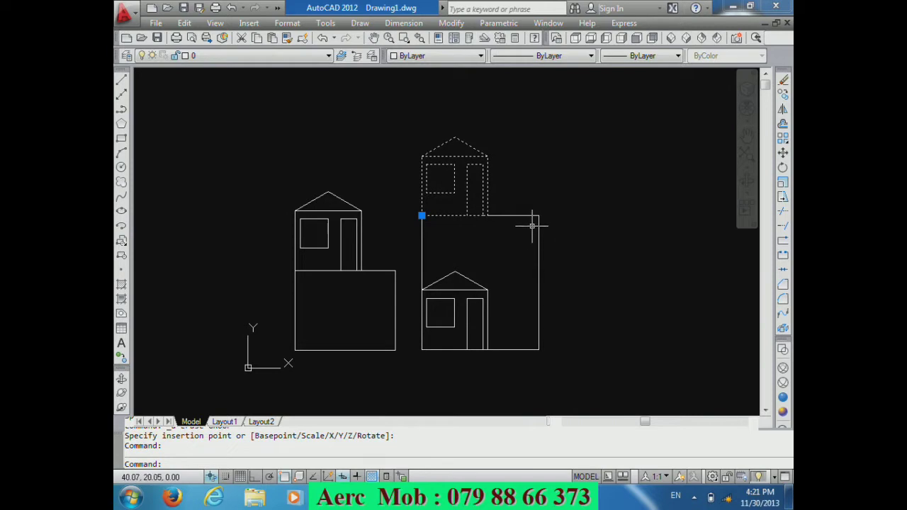
key("Escape")
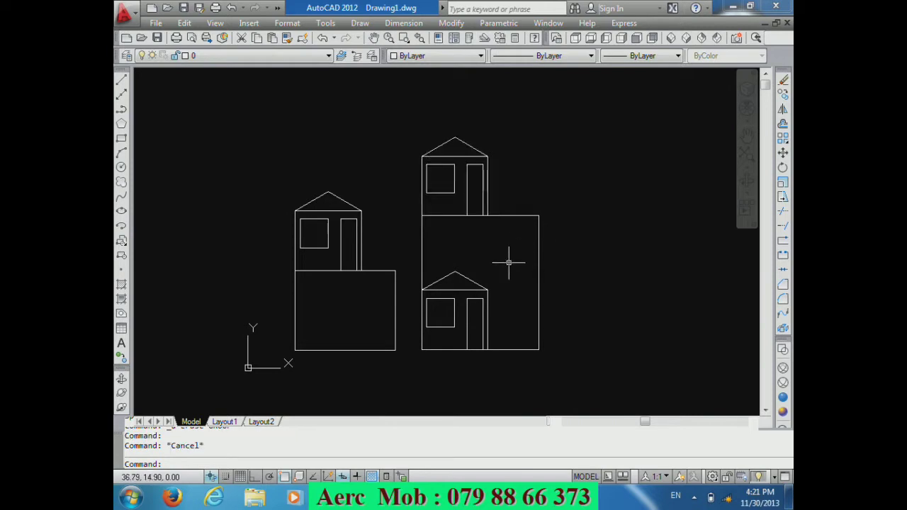
left_click(123, 258)
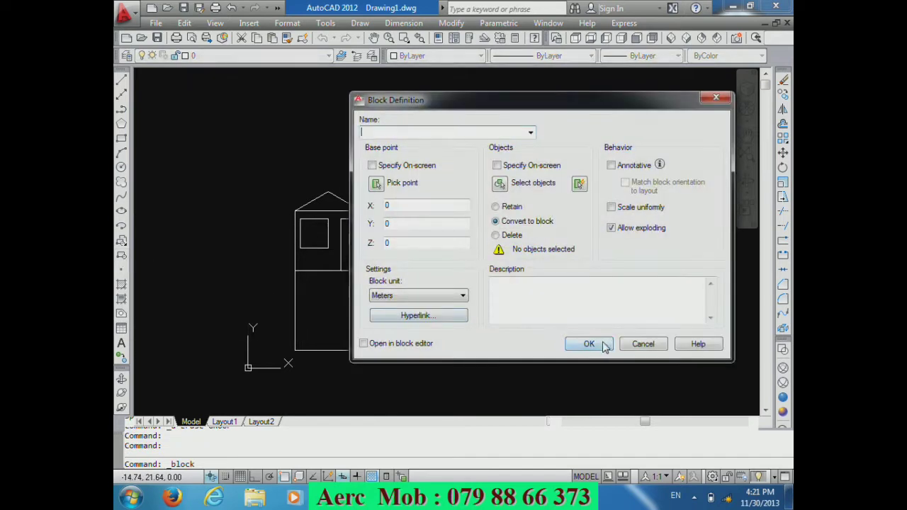
Step: Make the five house objects into a block named Veiw2, based at the rectangle's top-left corner
left_click(500, 183)
left_click(571, 365)
left_click(252, 120)
key("Return")
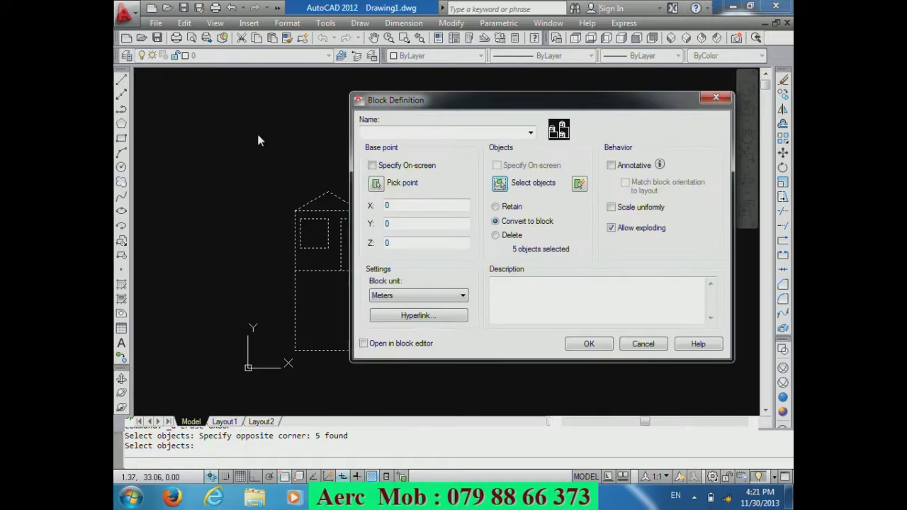
left_click(376, 135)
type("Veiw2")
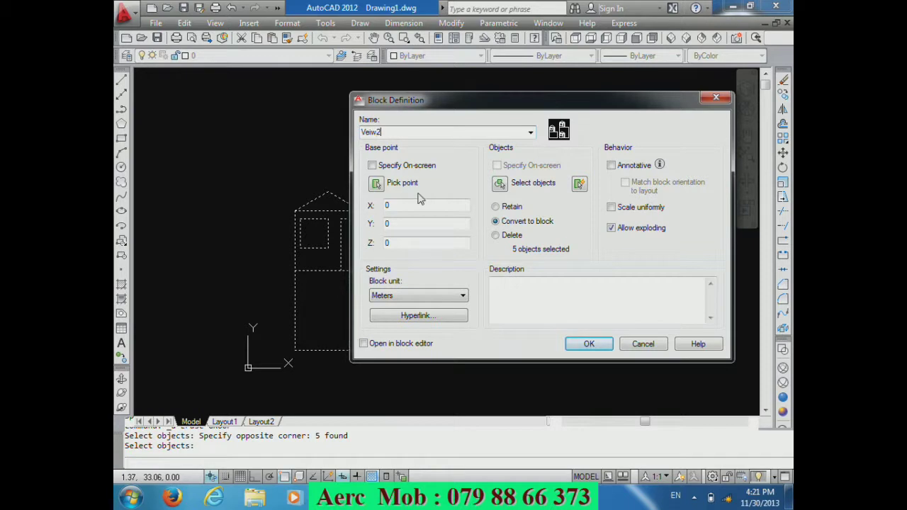
left_click(376, 183)
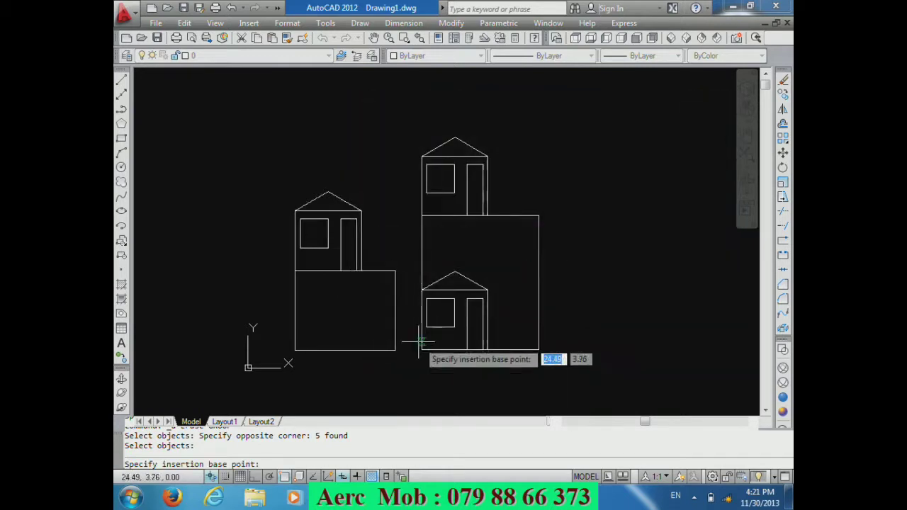
left_click(422, 218)
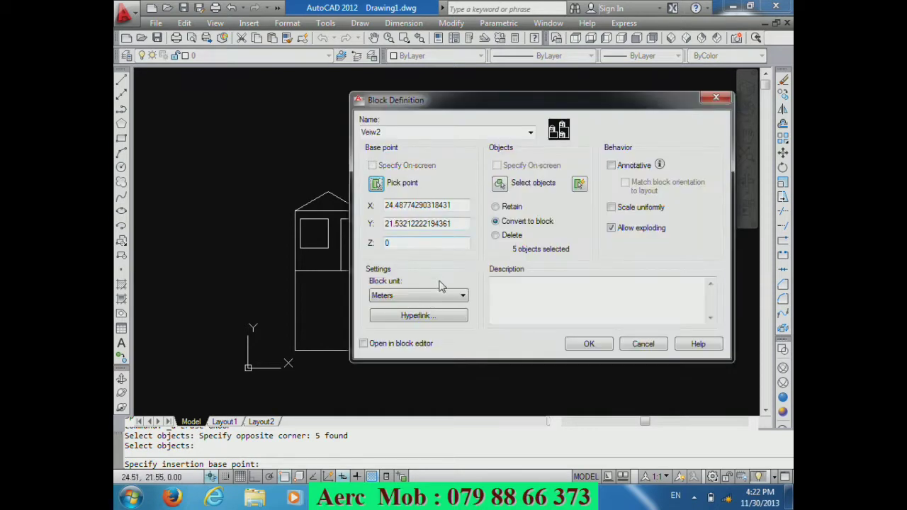
left_click(608, 346)
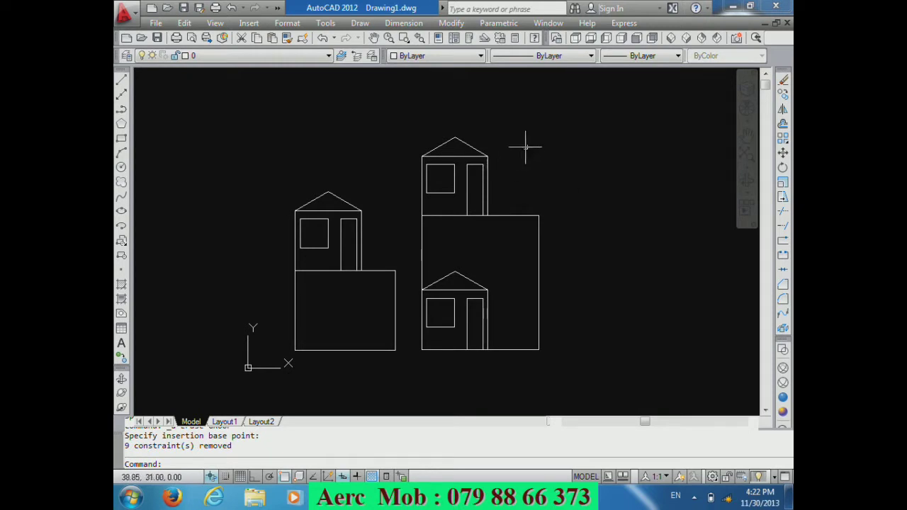
Step: Erase everything in the drawing, leaving it empty
left_click(464, 174)
left_click(394, 149)
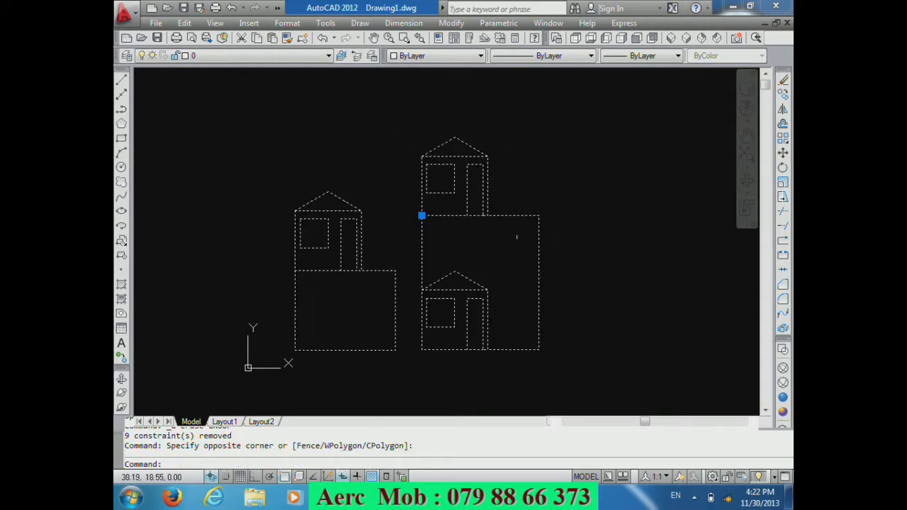
key("Delete")
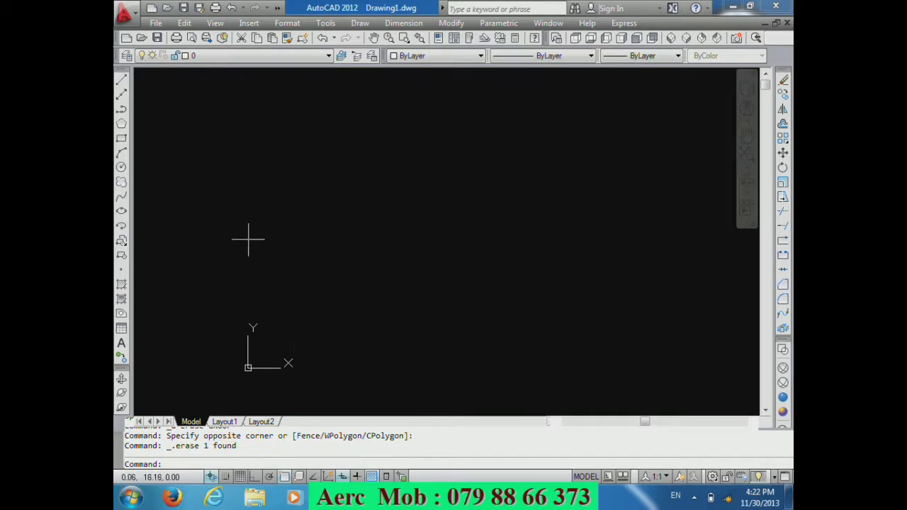
left_click(123, 257)
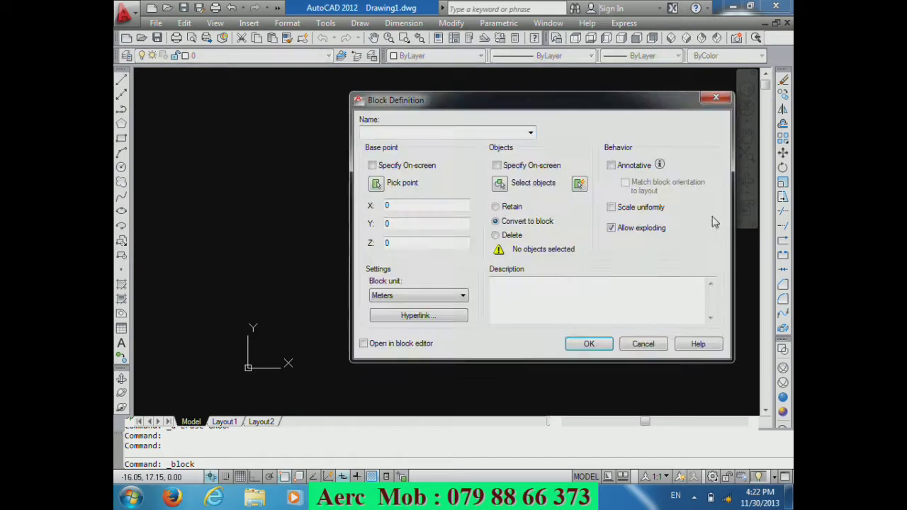
left_click(722, 101)
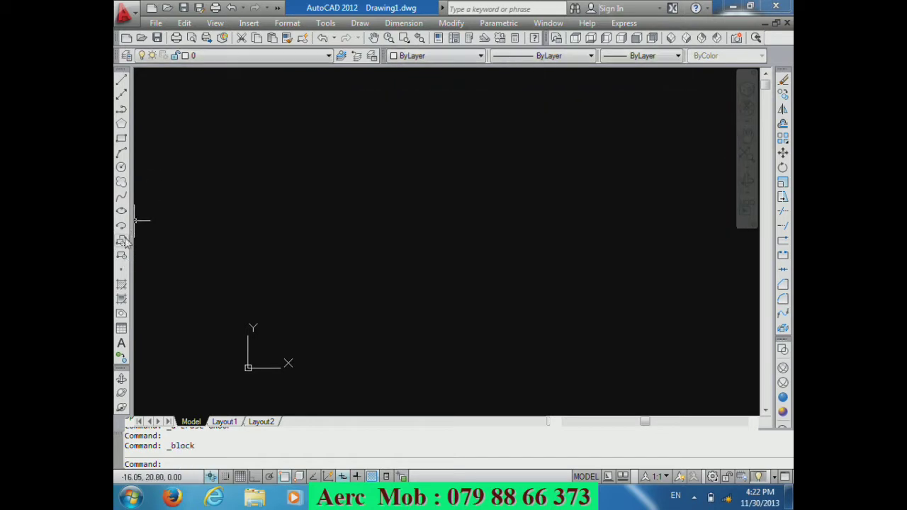
left_click(121, 241)
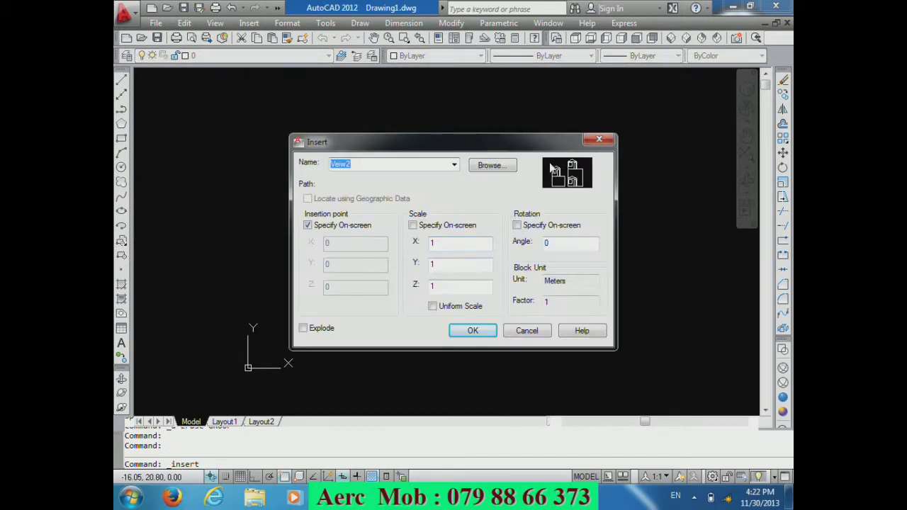
left_click(454, 165)
left_click(350, 175)
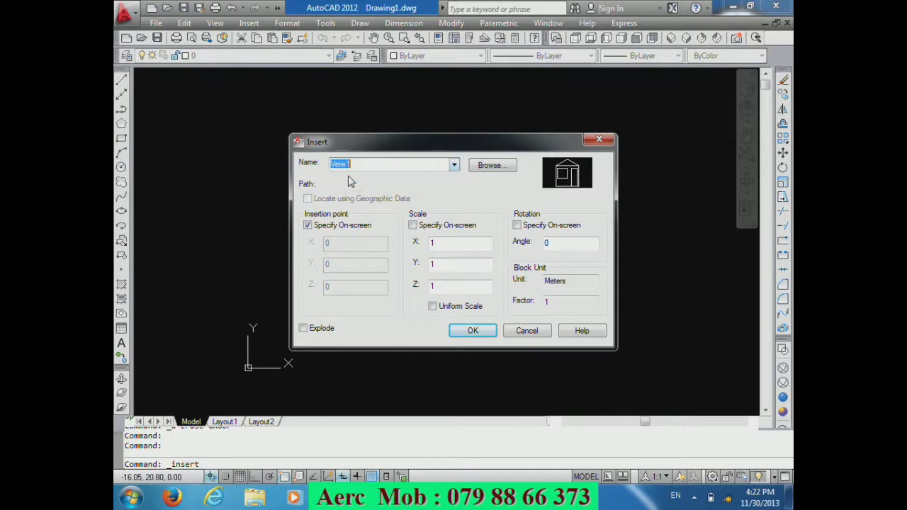
left_click(472, 331)
left_click(355, 246)
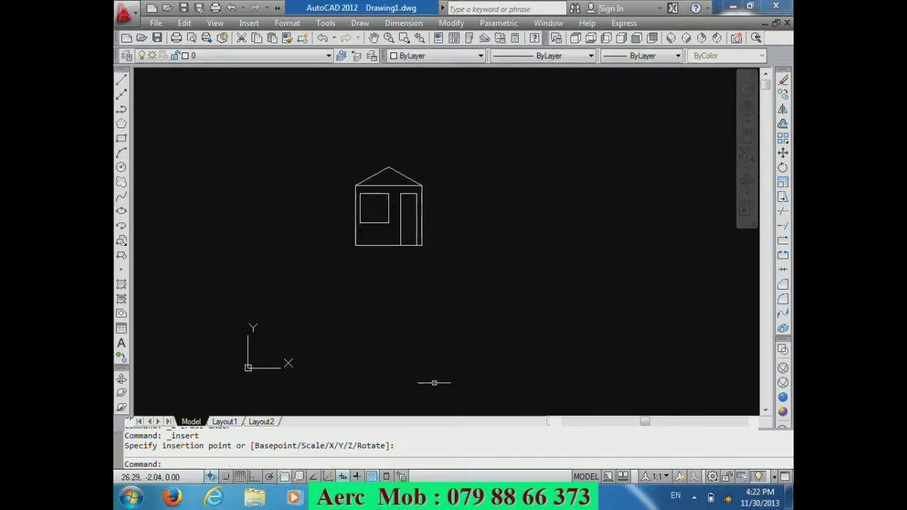
key("Return")
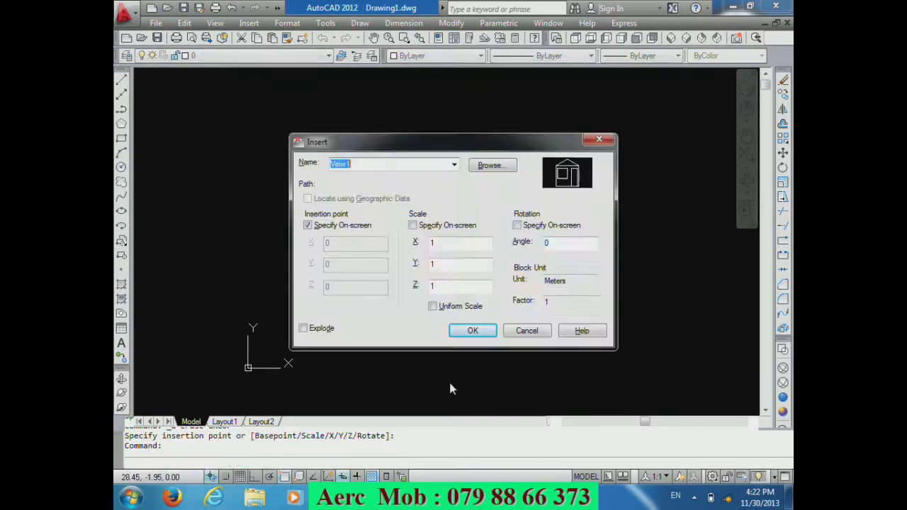
left_click(454, 165)
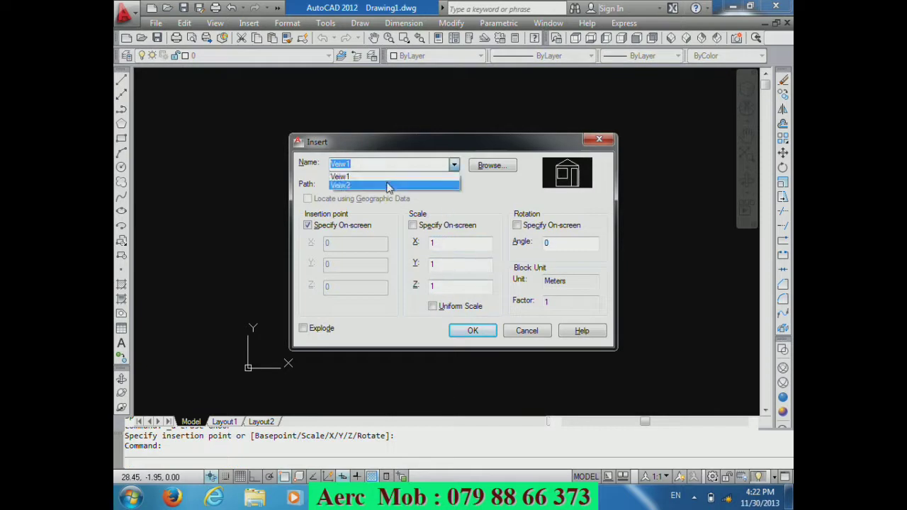
left_click(401, 185)
left_click(472, 331)
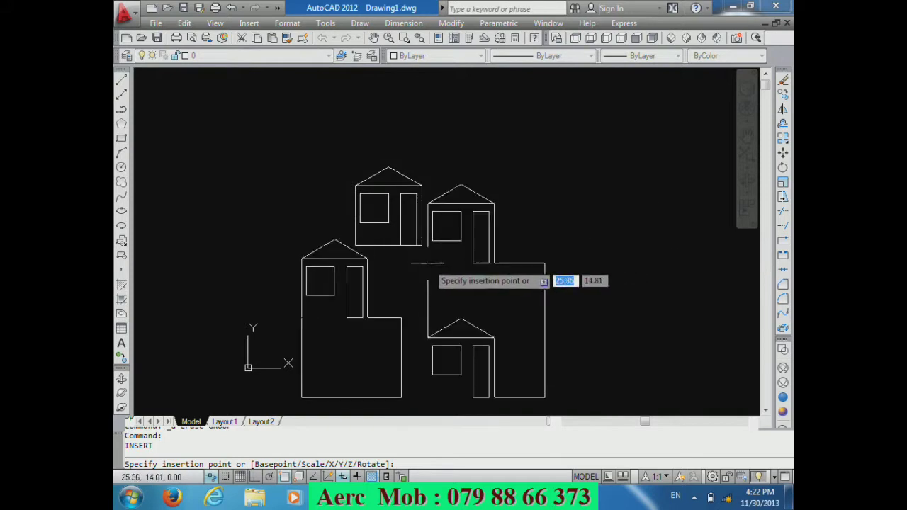
left_click(428, 263)
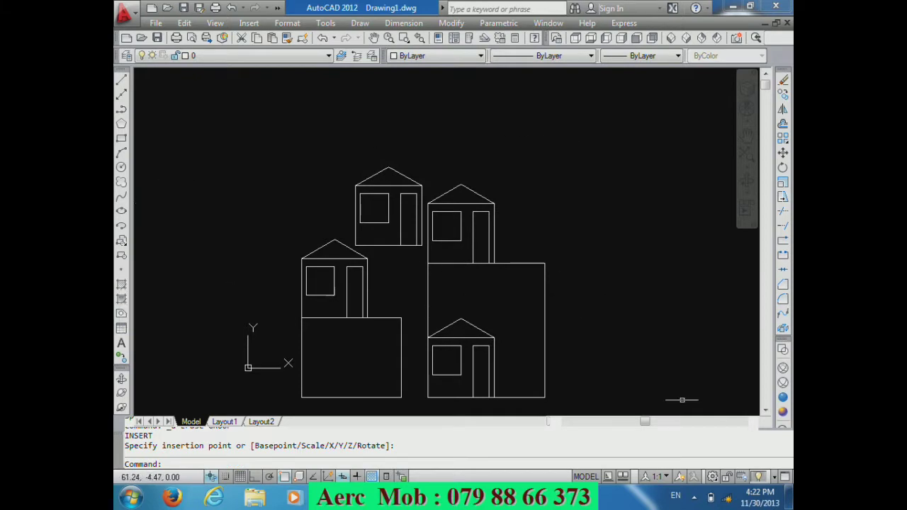
left_click(621, 377)
left_click(284, 132)
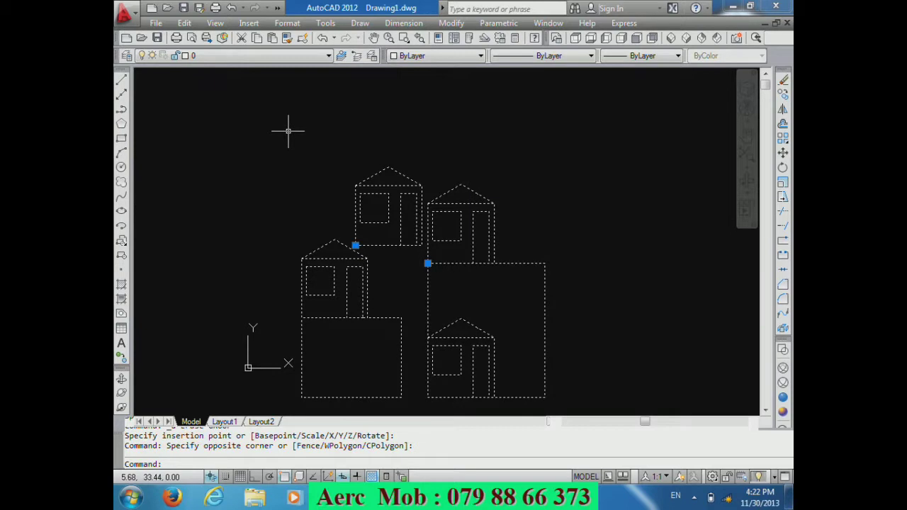
key("Delete")
scroll(461, 292, "up", 2)
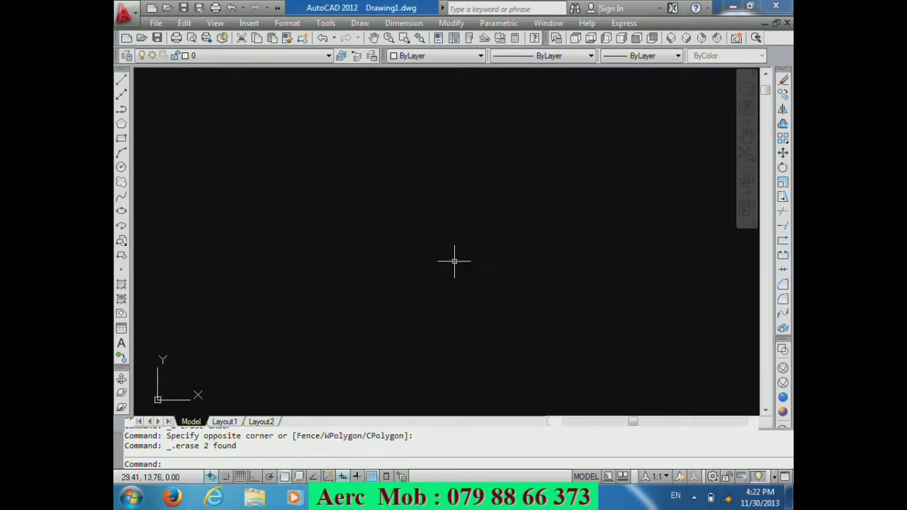
left_click(121, 139)
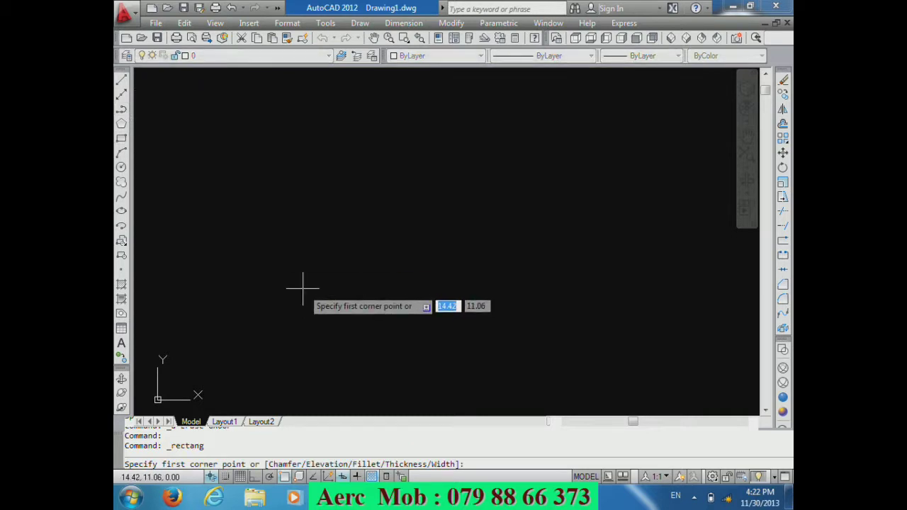
type("10")
key("Tab")
type("10")
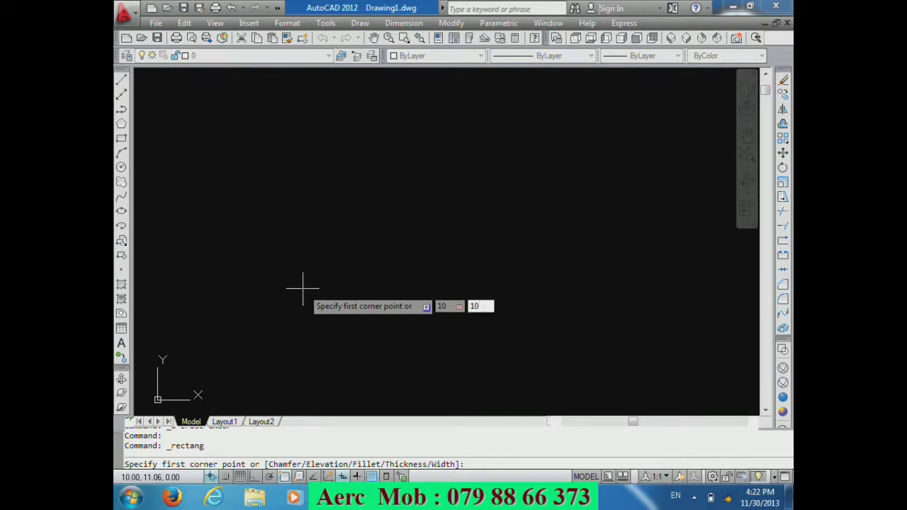
key("Return")
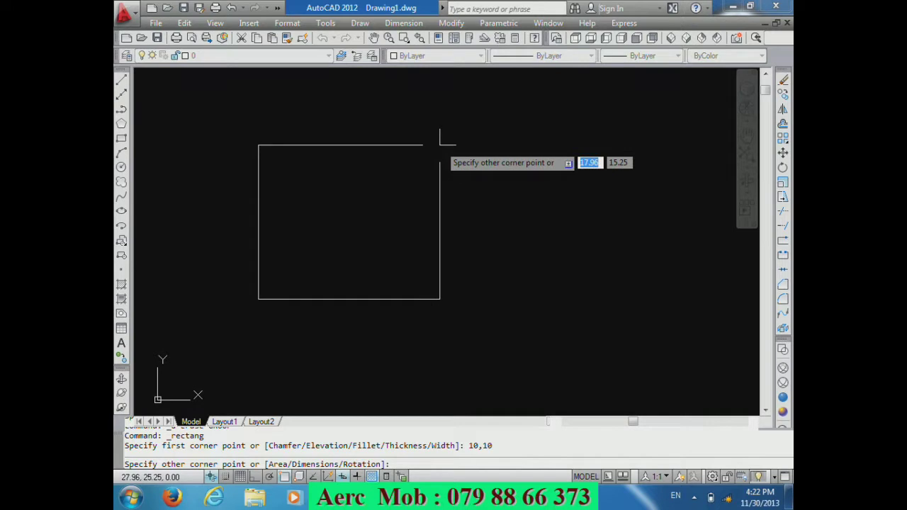
type("20")
key("Tab")
type("20")
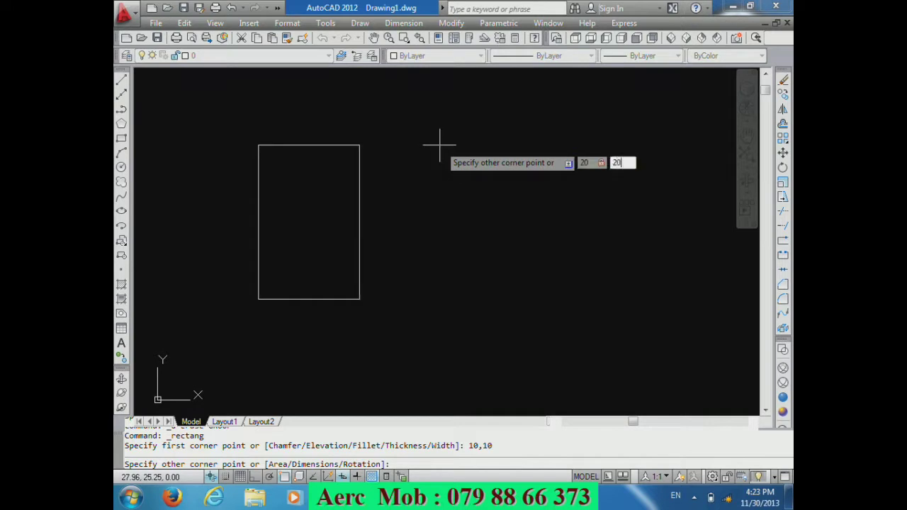
key("Return")
scroll(431, 343, "down", 2)
scroll(452, 301, "up", 2)
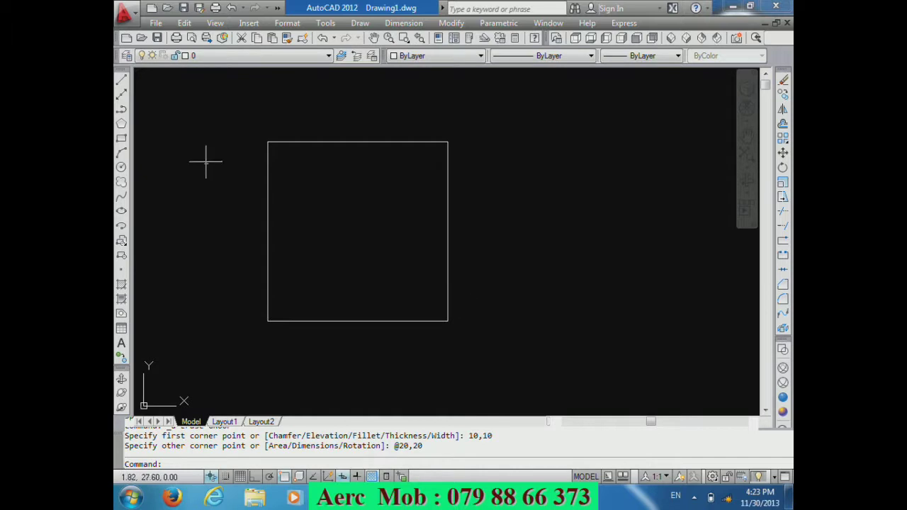
left_click(122, 272)
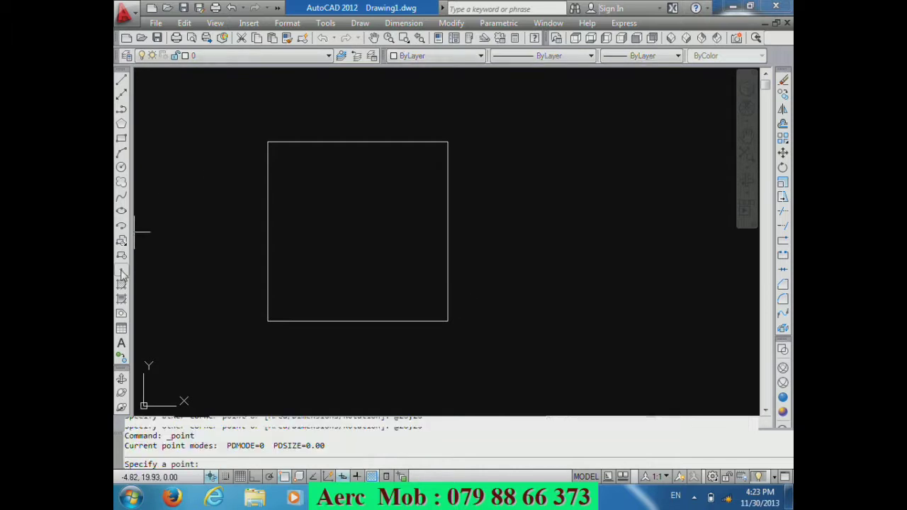
left_click(268, 142)
left_click(447, 142)
left_click(447, 321)
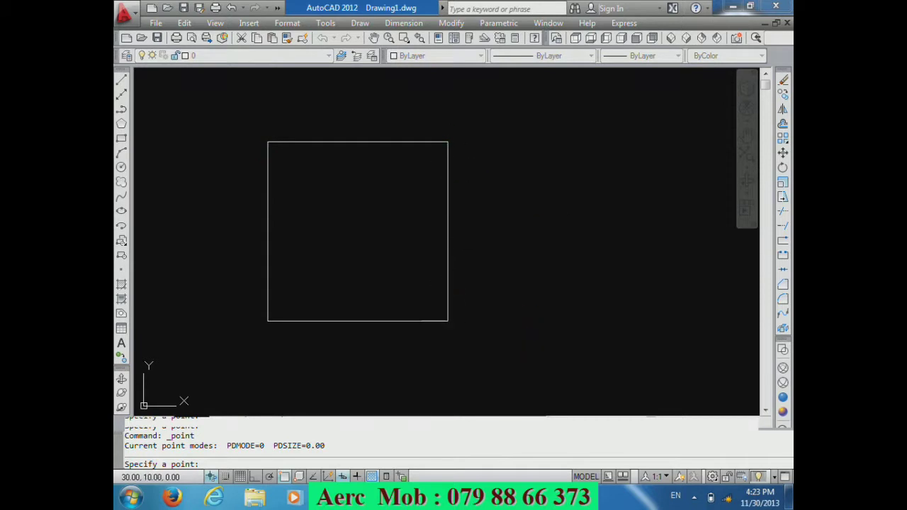
left_click(267, 321)
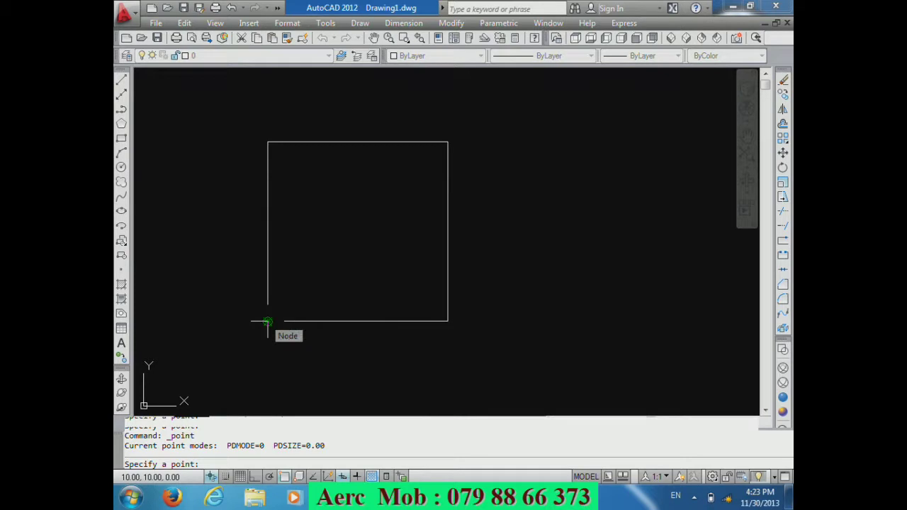
key("Escape")
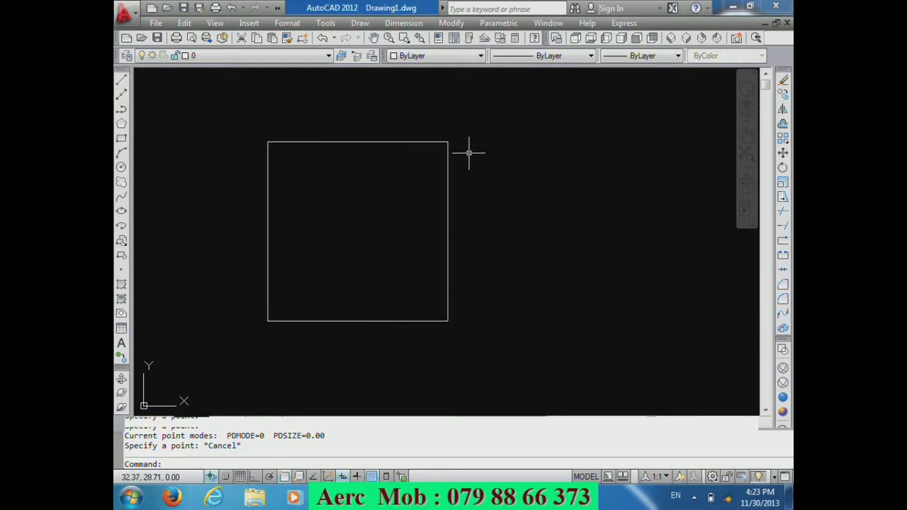
Step: Set the point style to the boxed-cross marker
left_click(288, 23)
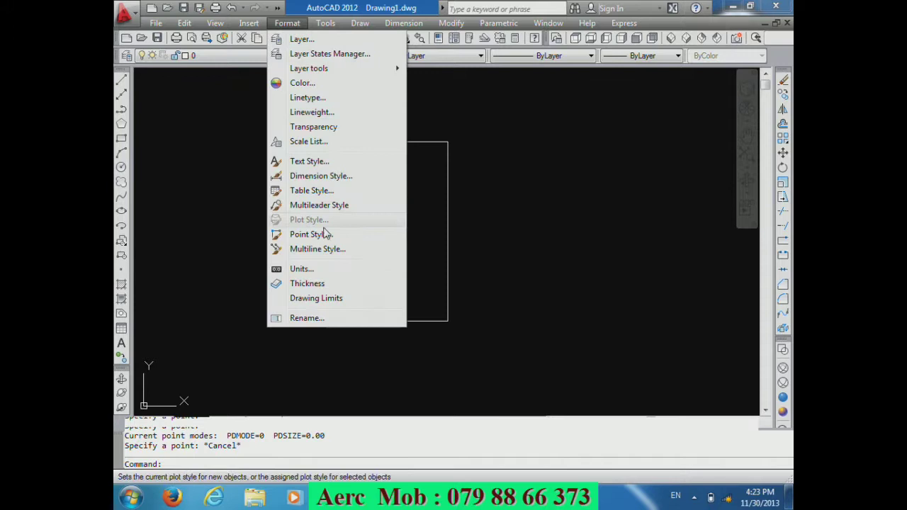
left_click(325, 233)
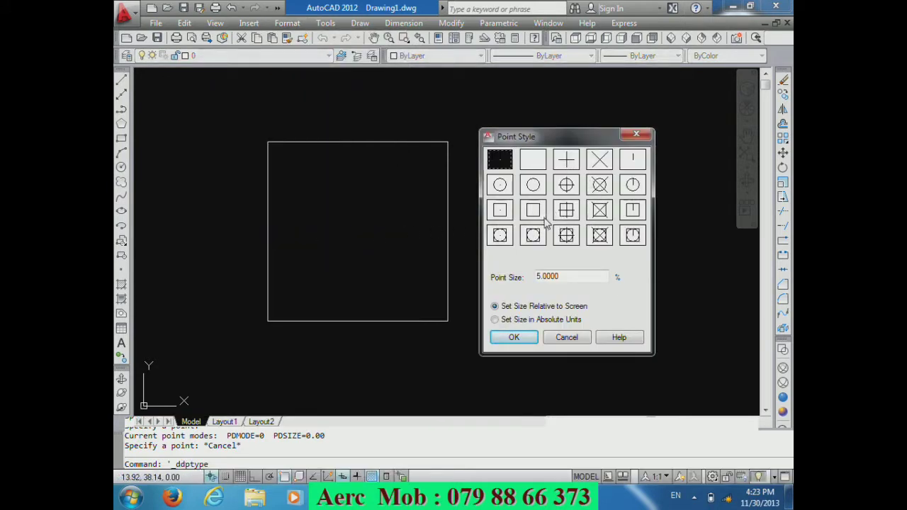
left_click(568, 211)
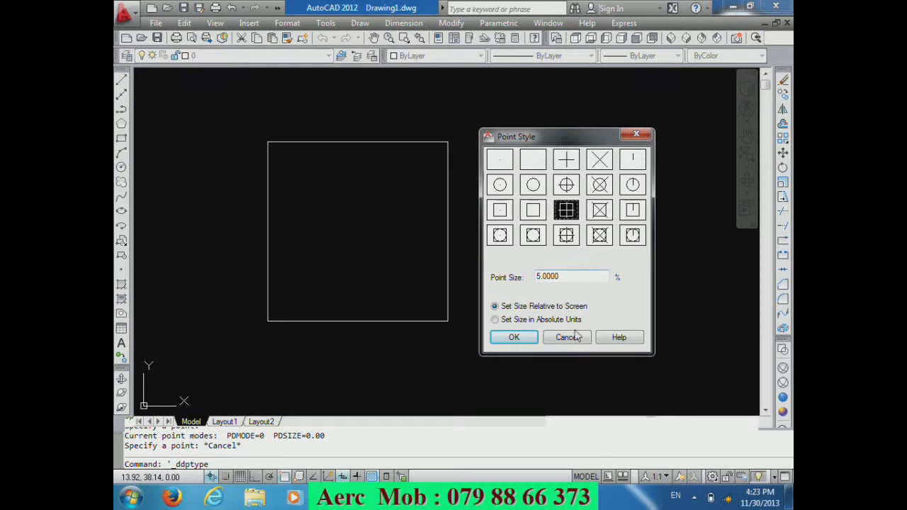
left_click(516, 338)
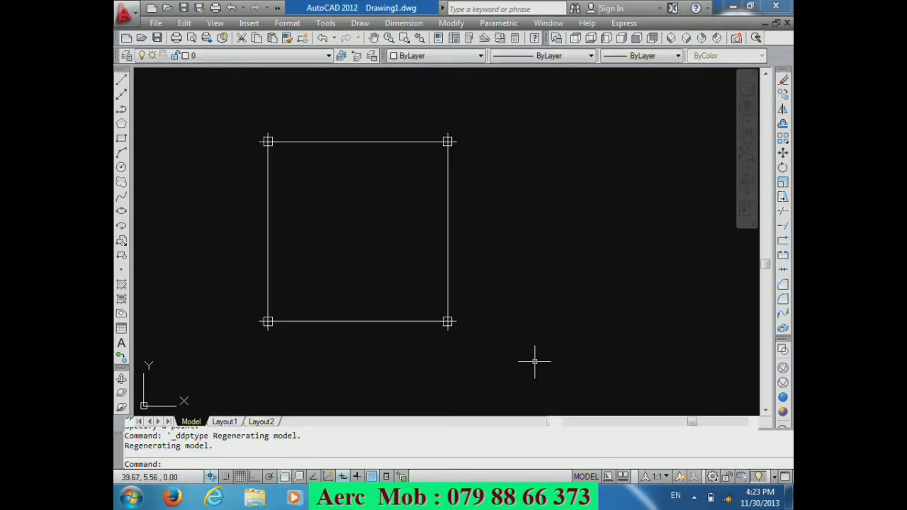
scroll(241, 166, "up", 3)
scroll(241, 166, "down", 2)
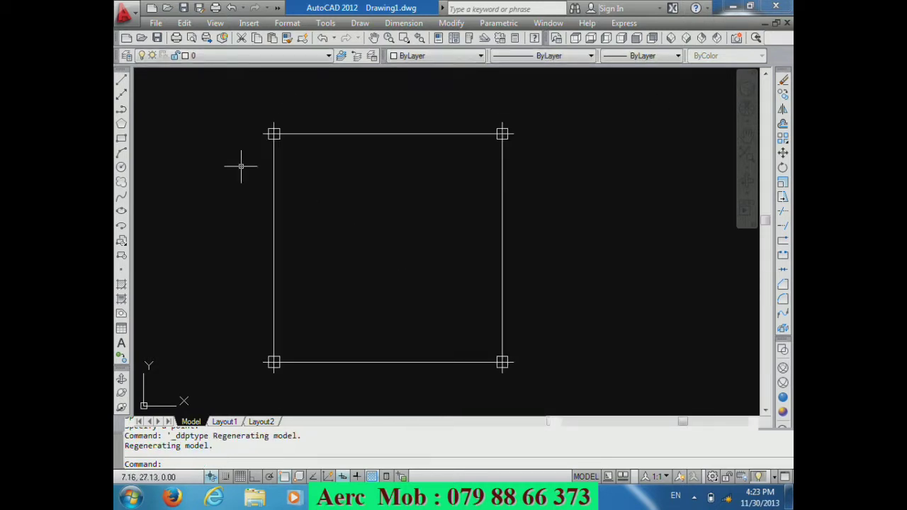
Step: Raise the point size to 8% so the corner markers show larger
left_click(287, 22)
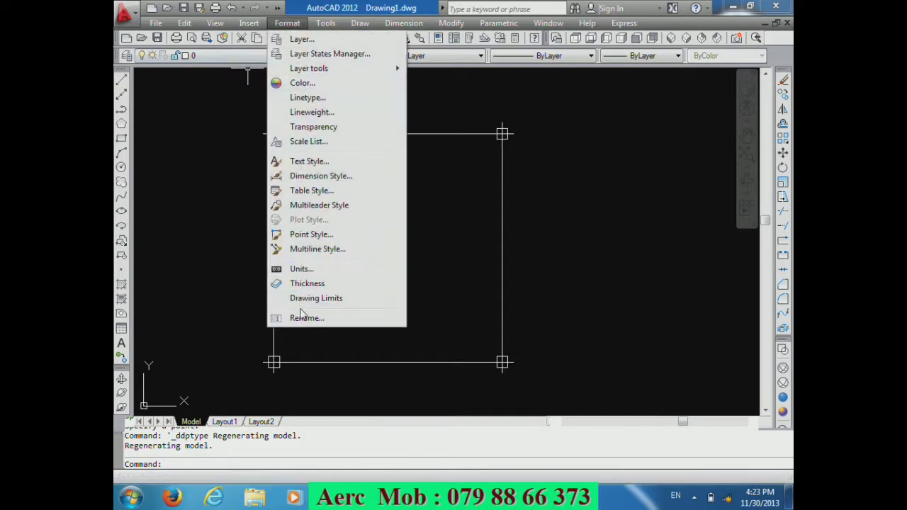
left_click(312, 234)
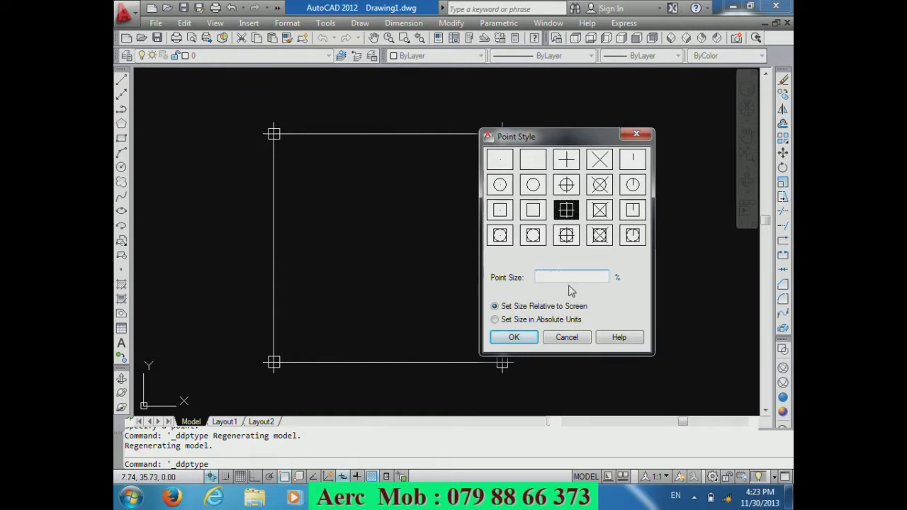
left_click(517, 340)
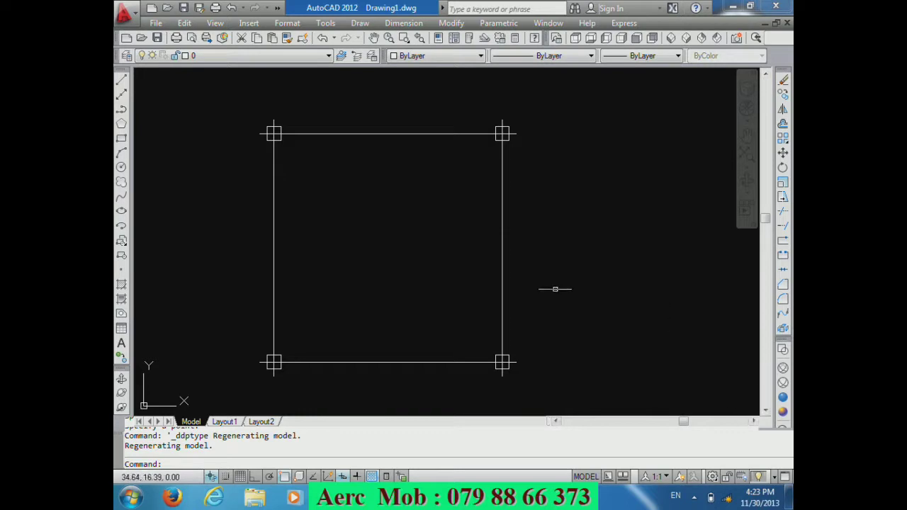
left_click(547, 267)
Step: Explode the square and confirm its four sides are now separate lines
left_click(459, 218)
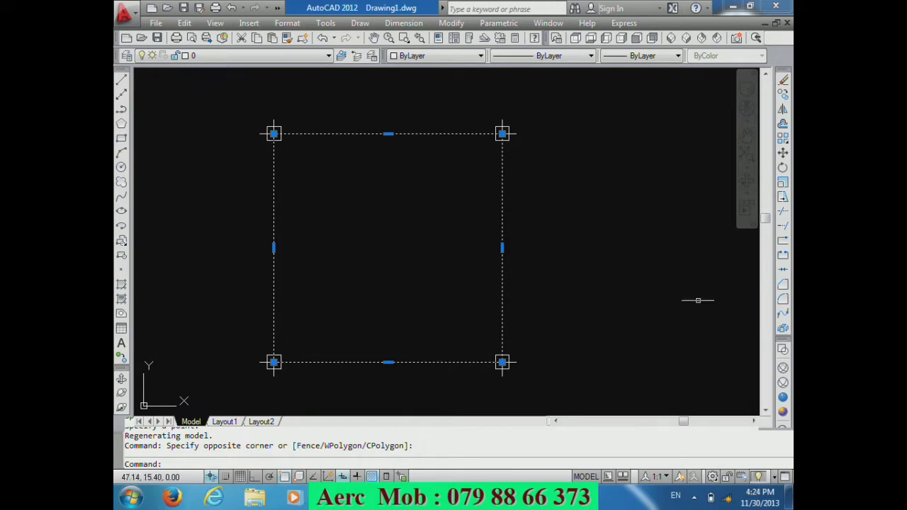
left_click(783, 330)
left_click(501, 302)
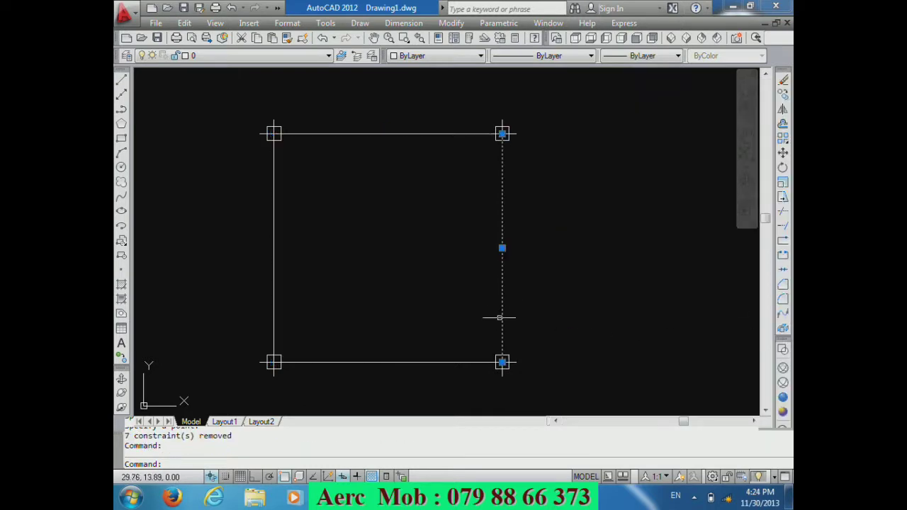
left_click(461, 362)
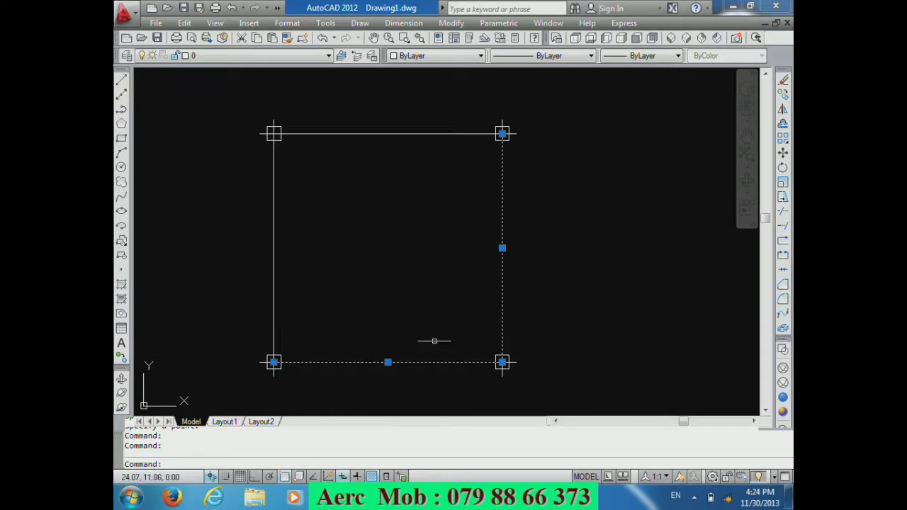
left_click(413, 133)
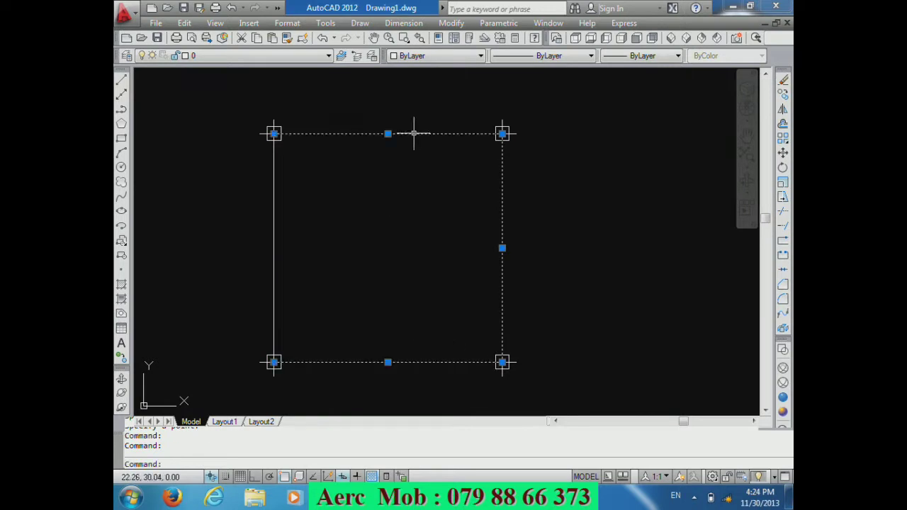
left_click(273, 206)
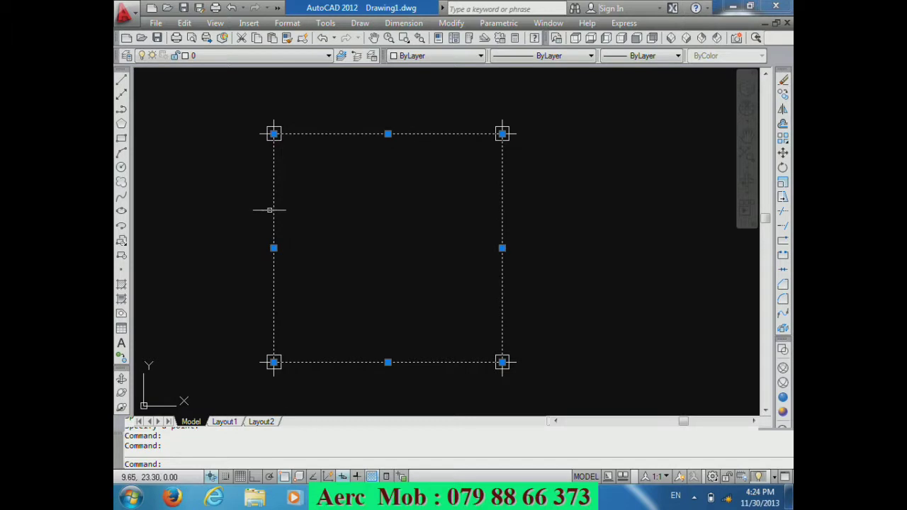
key("Escape")
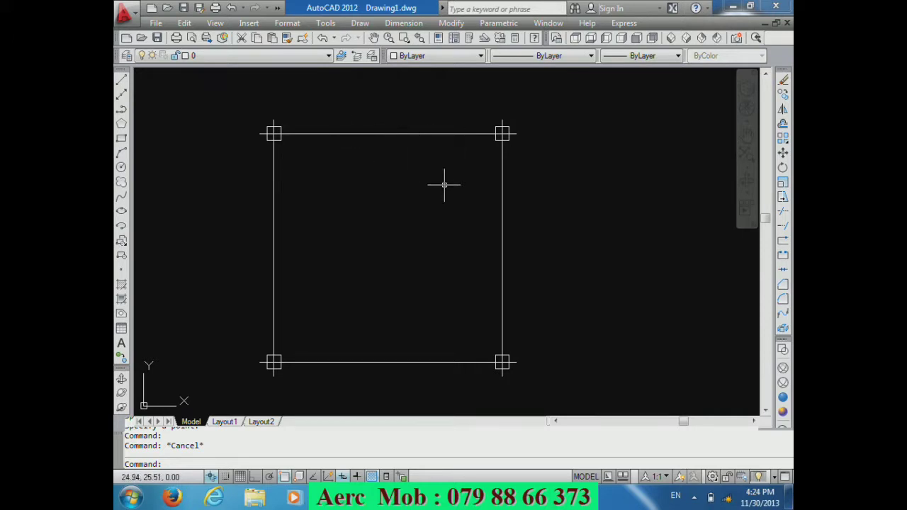
Step: Divide the top side into 3 segments and the left side into 4
type("dii")
key("Return")
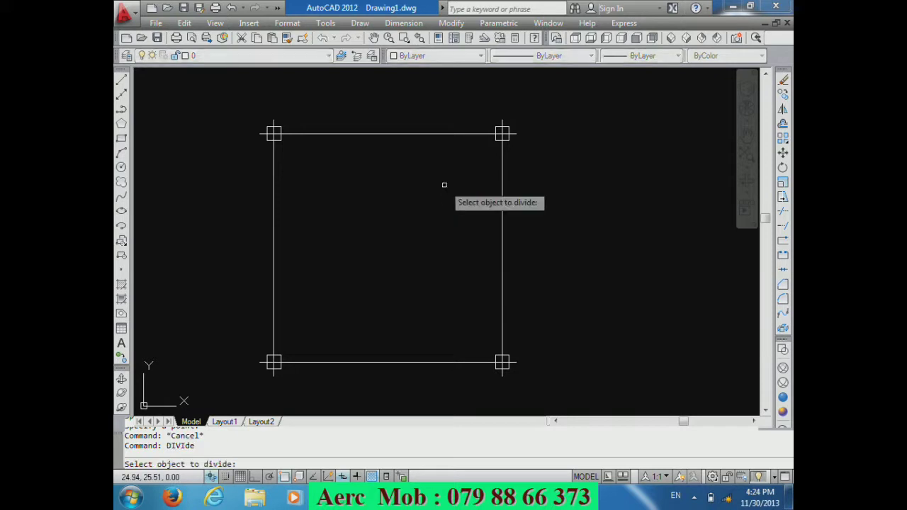
left_click(405, 133)
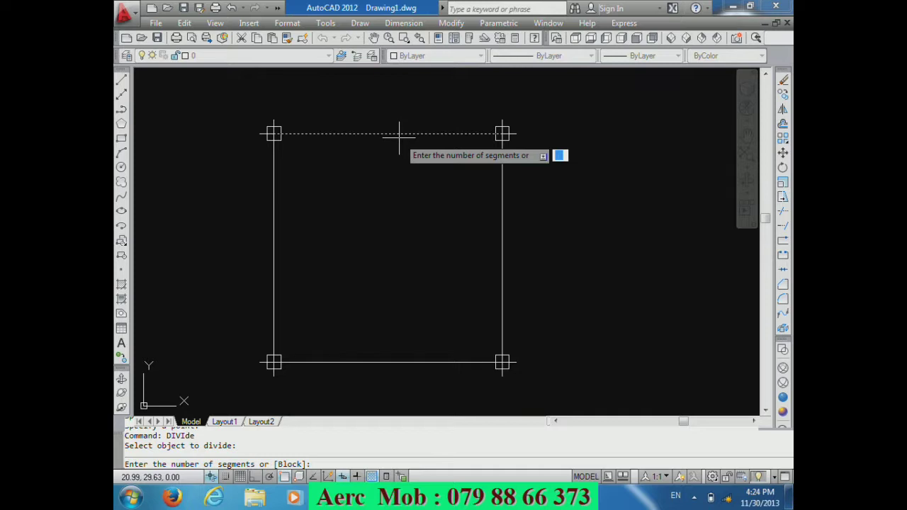
type("3")
key("Return")
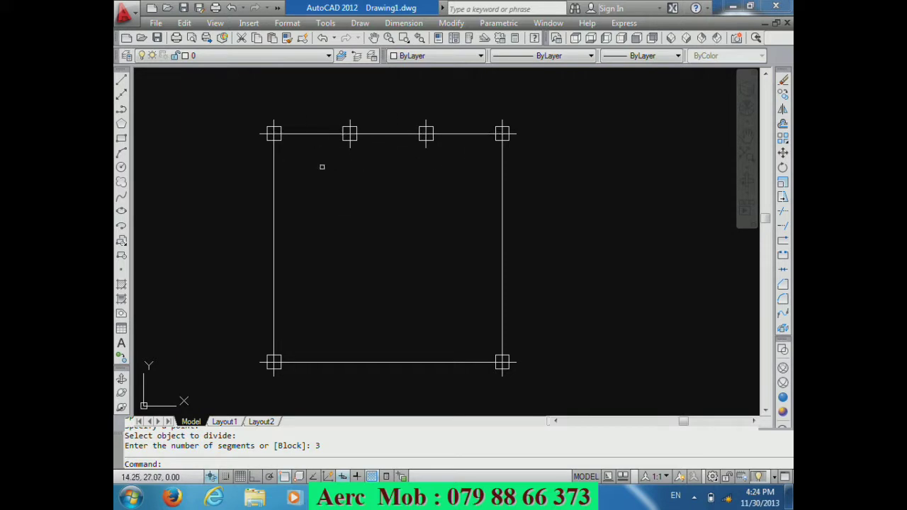
key("Return")
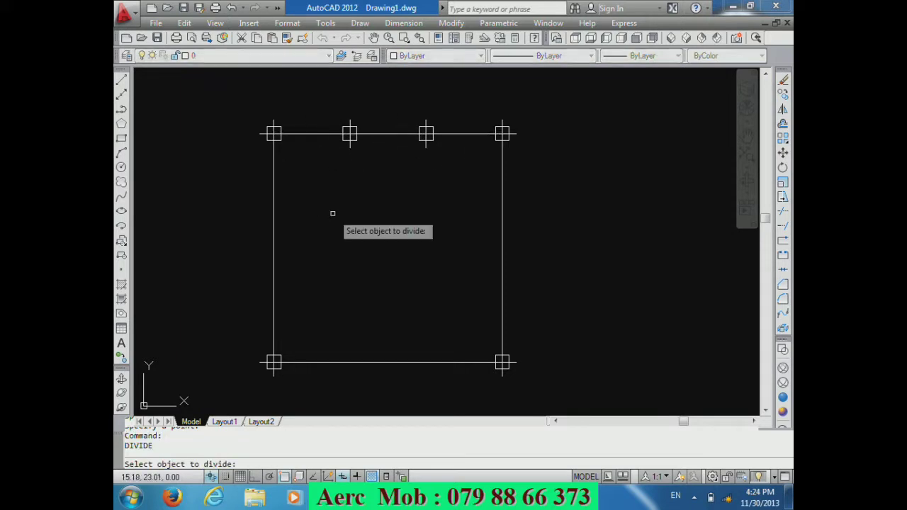
left_click(273, 240)
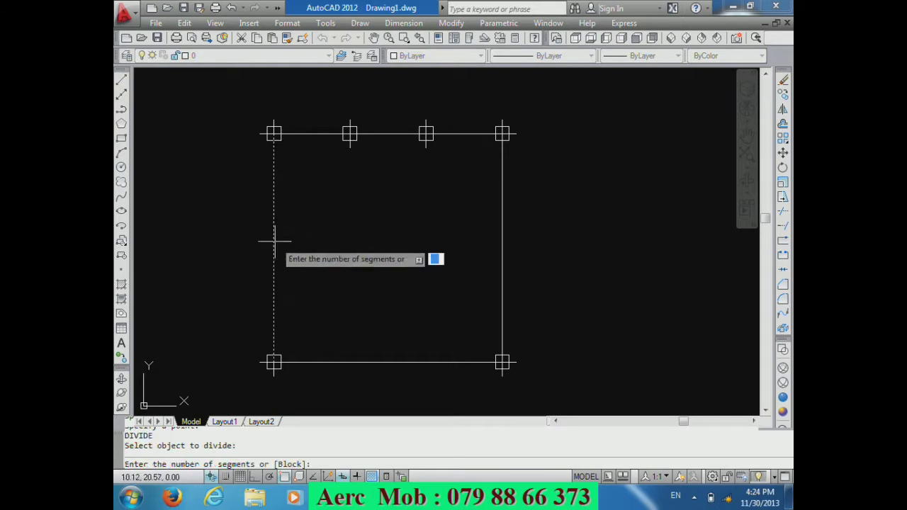
type("4")
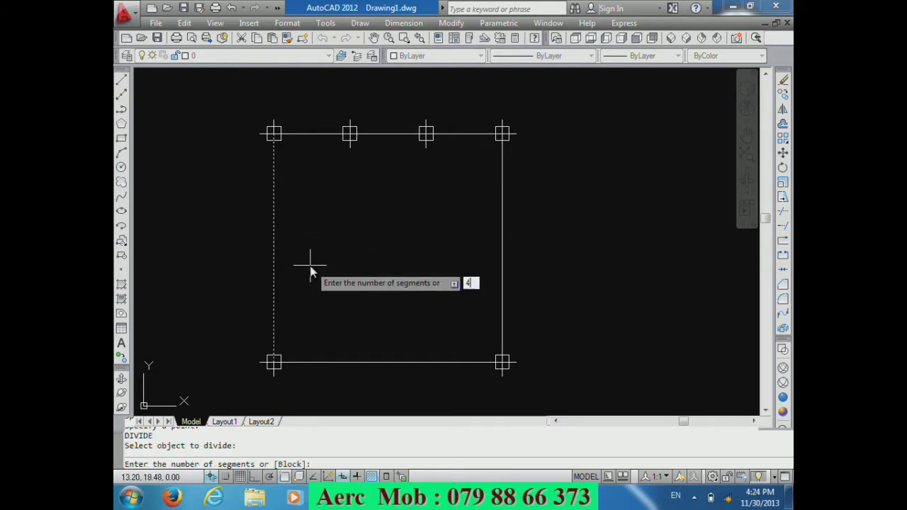
key("Return")
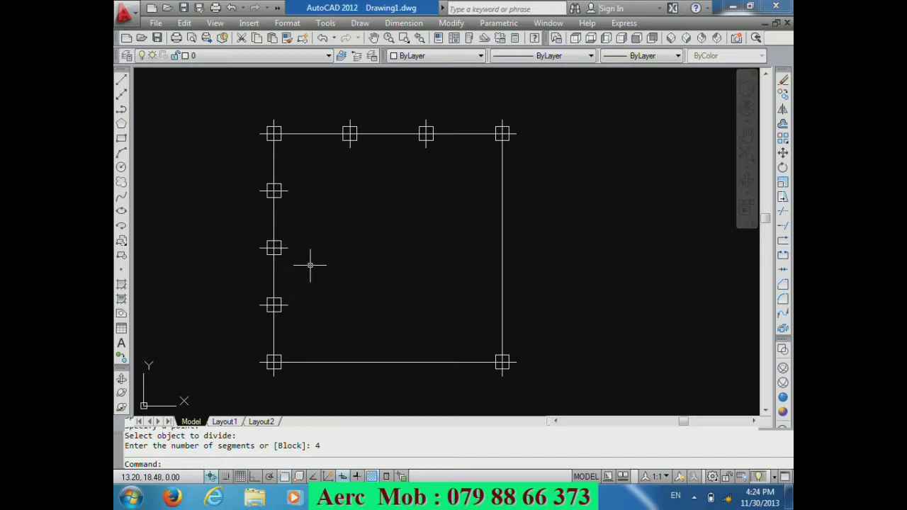
Step: Divide the right side into 4 segments and the bottom side into 3
key("Return")
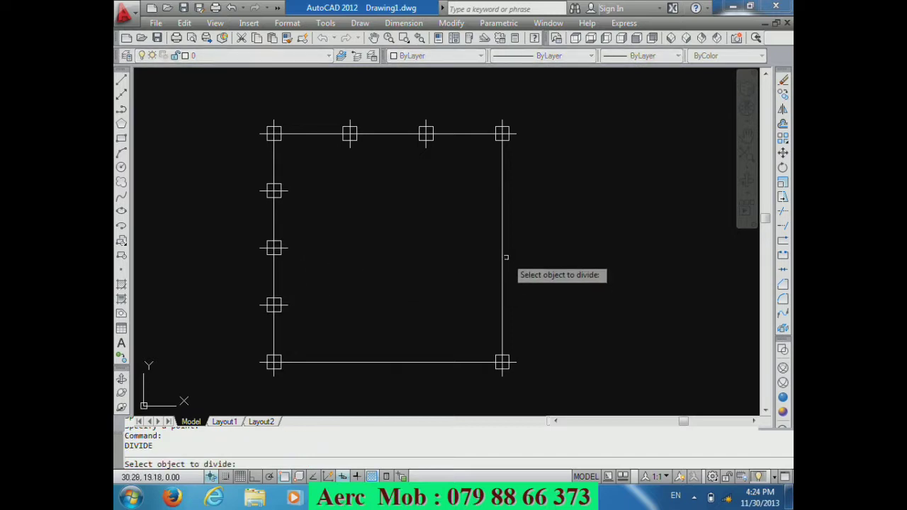
left_click(505, 256)
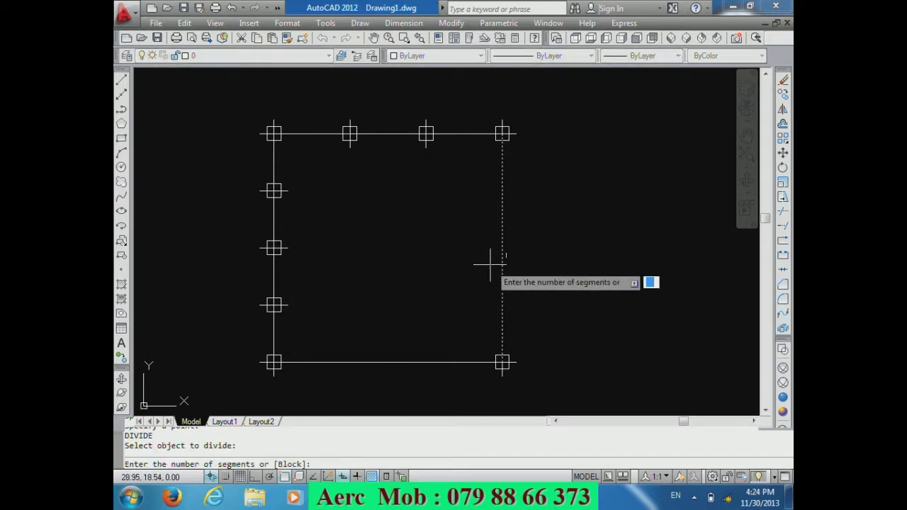
type("4")
key("Return")
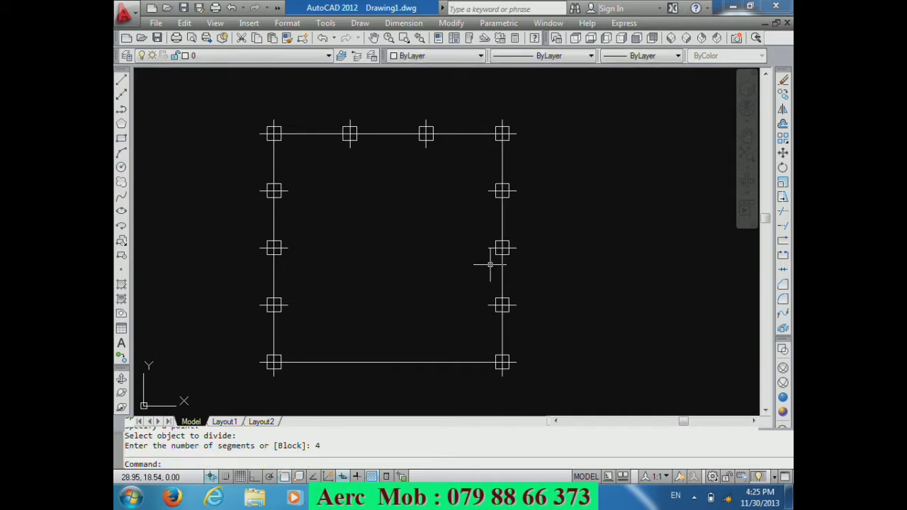
key("Return")
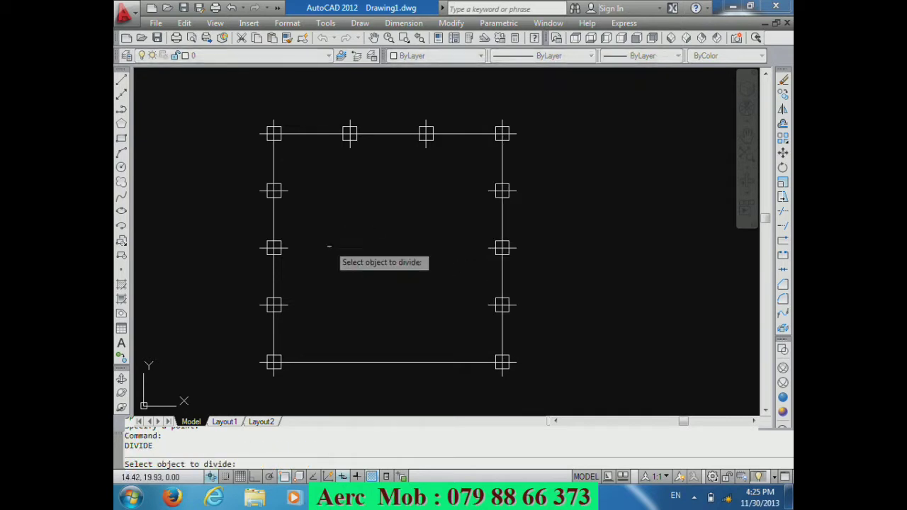
left_click(375, 363)
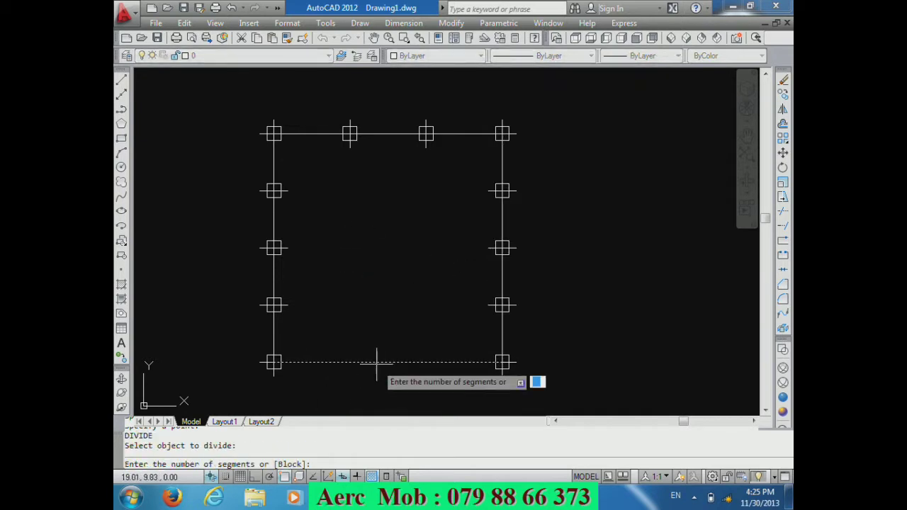
type("3")
key("Return")
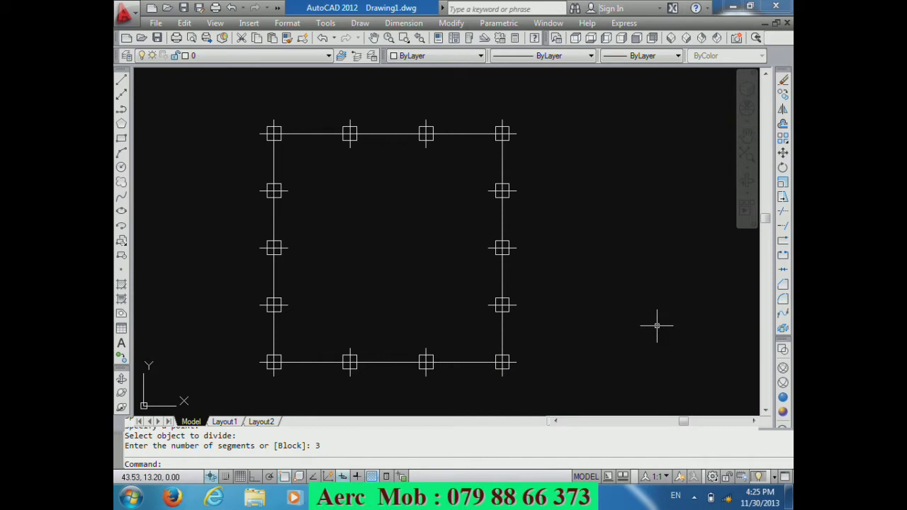
Step: Stop the Camtasia screen recording
left_click(693, 498)
left_click(712, 429)
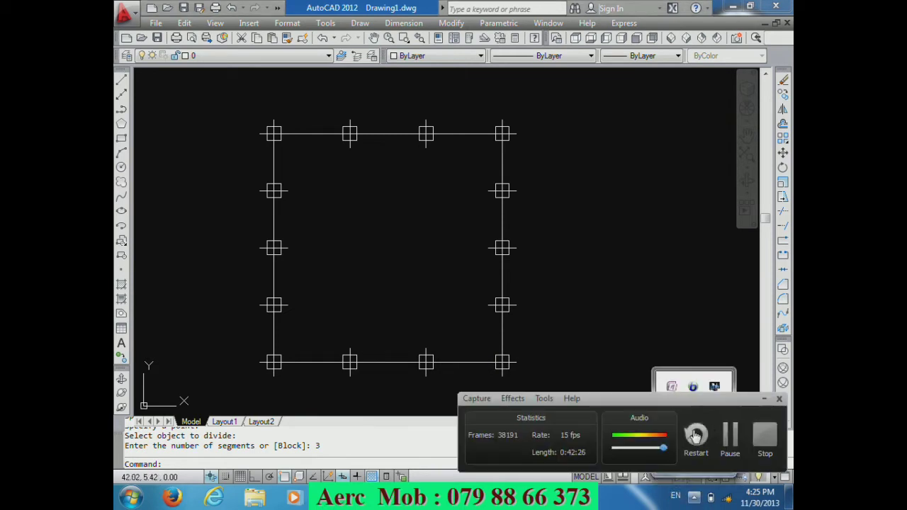
left_click(765, 435)
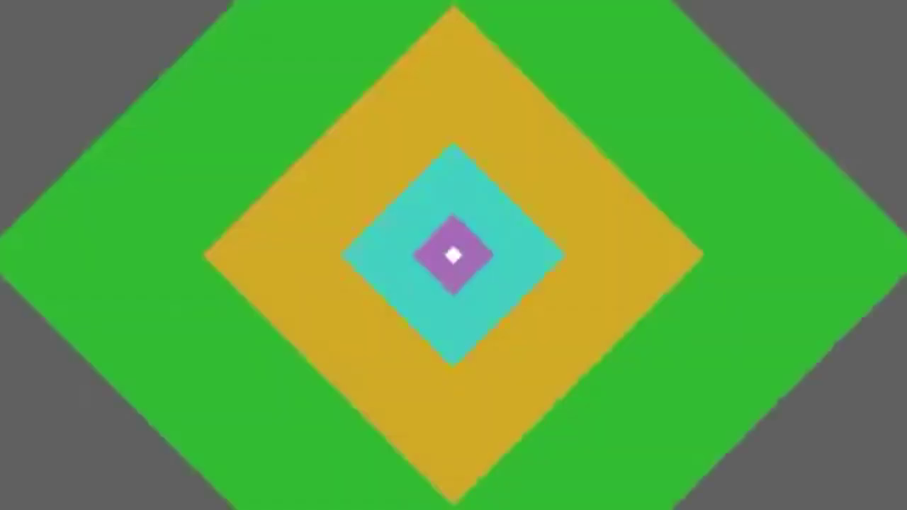